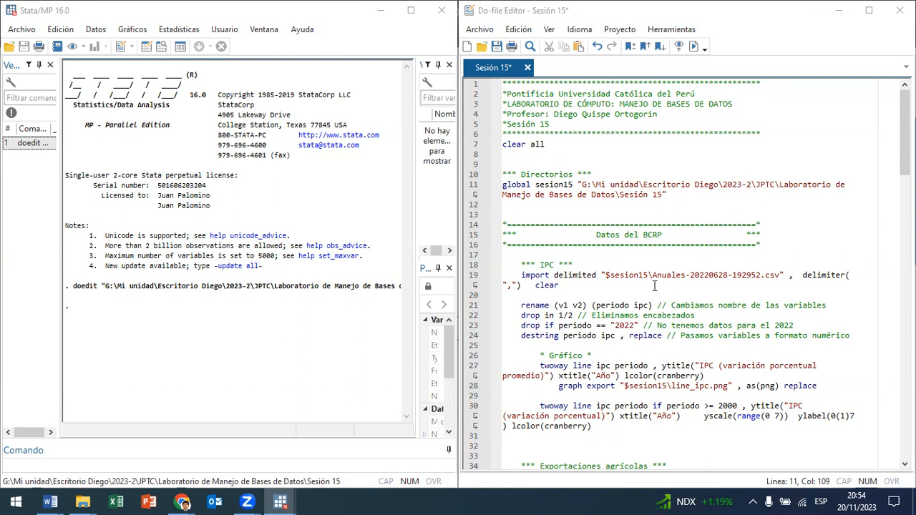
Step: Run do-file lines 1 to 16, covering the header, clear all and the sesion15 directory global
left_click_drag(650, 245, 402, 8)
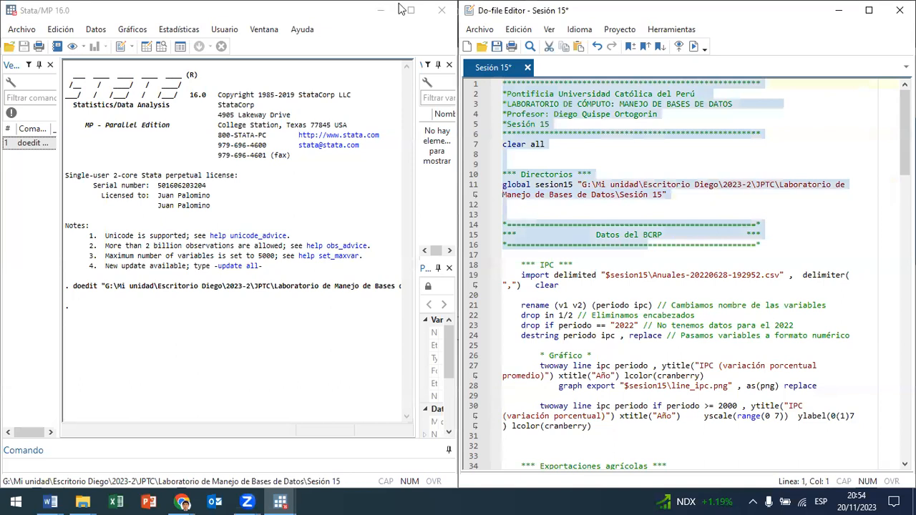
left_click(694, 46)
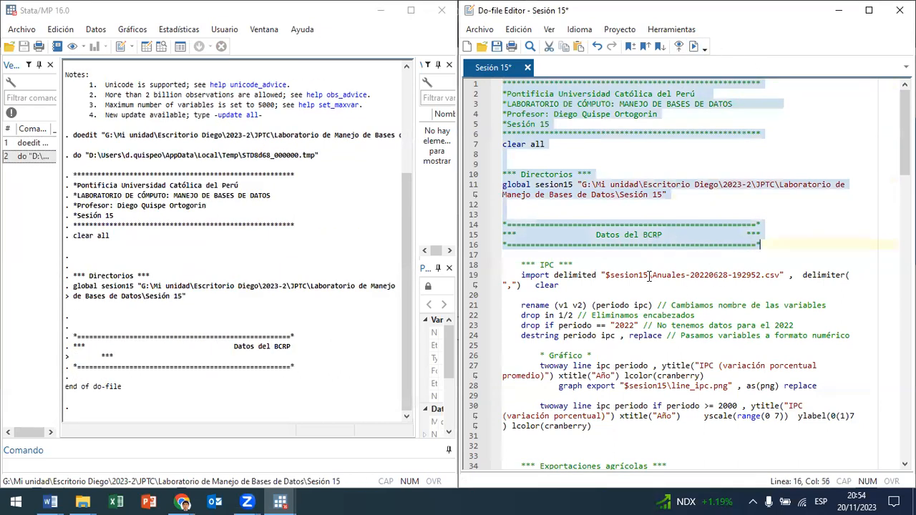
left_click_drag(653, 276, 738, 277)
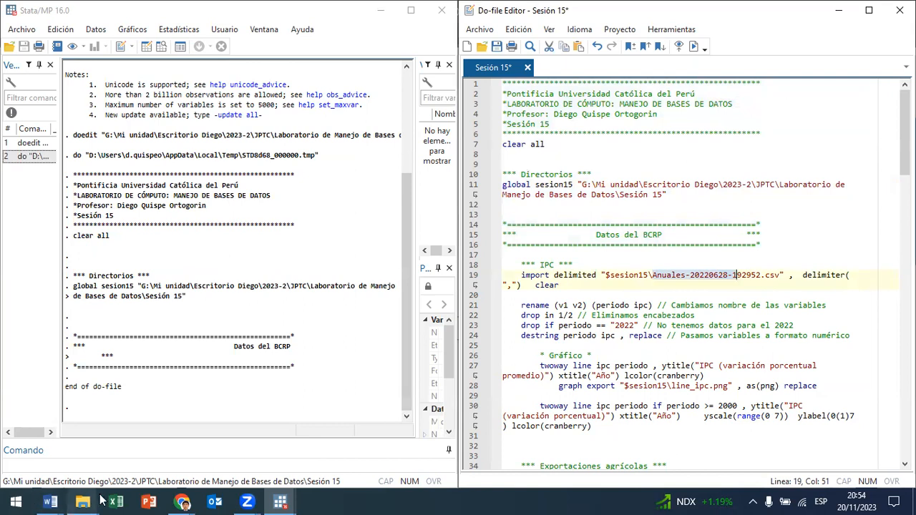
mouse_move(92, 501)
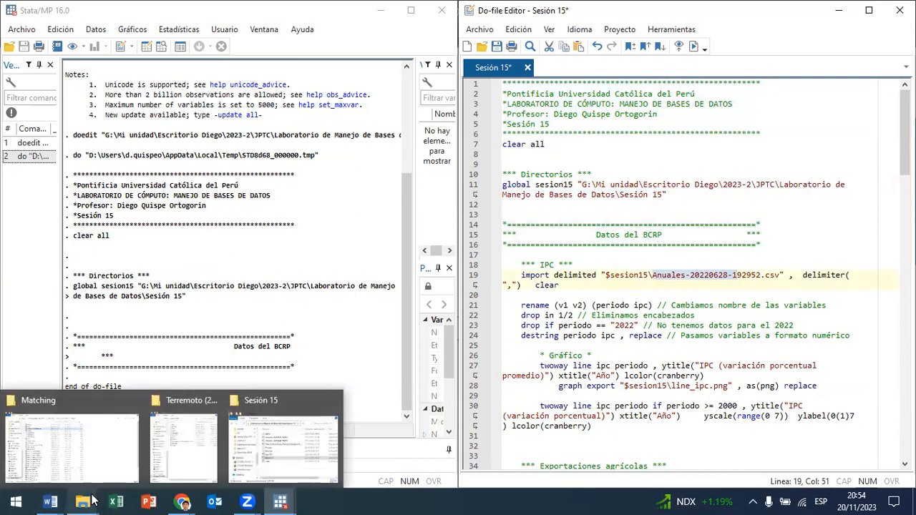
left_click(293, 464)
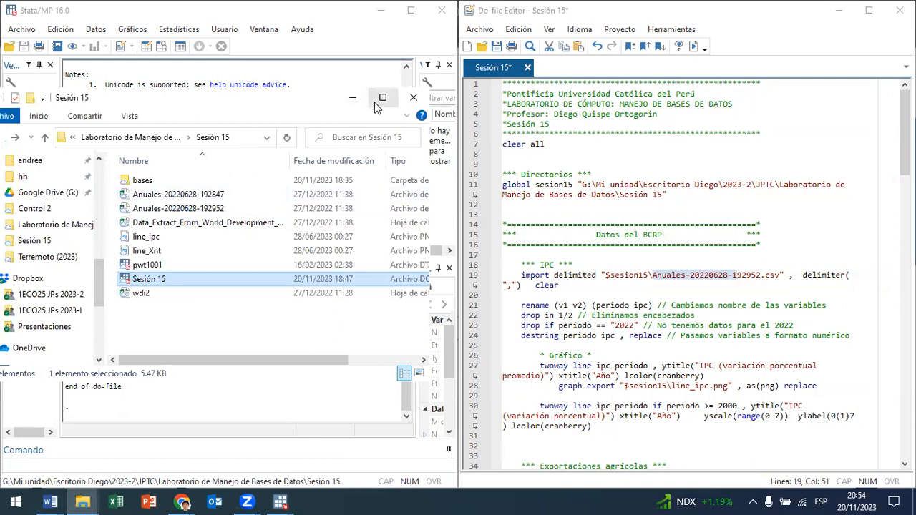
double_click(237, 212)
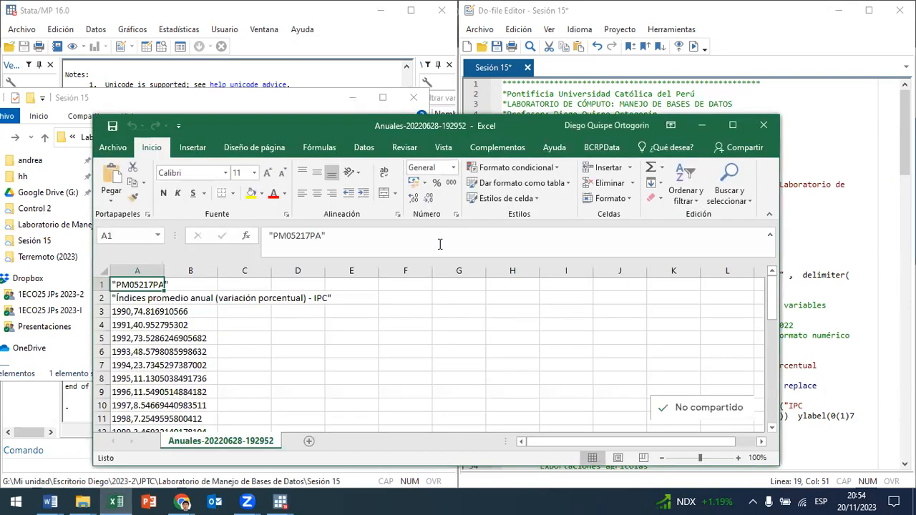
left_click(737, 127)
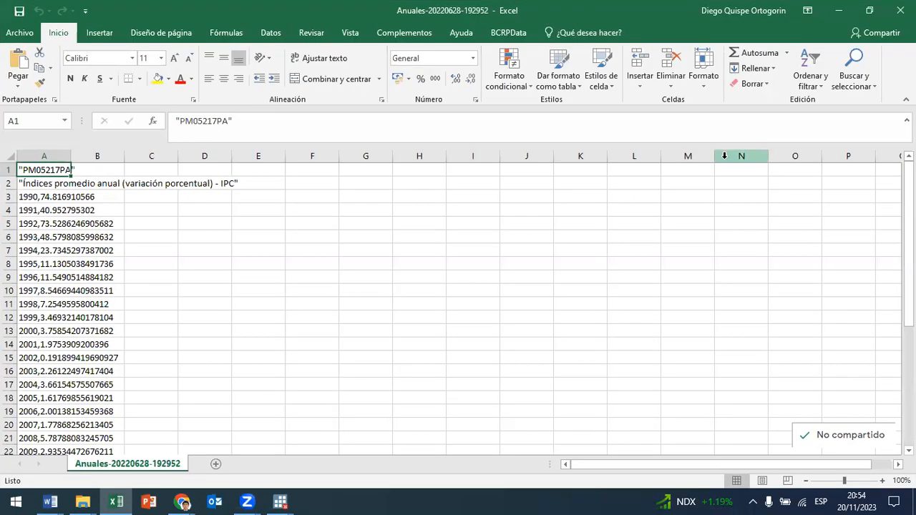
left_click_drag(72, 157, 250, 157)
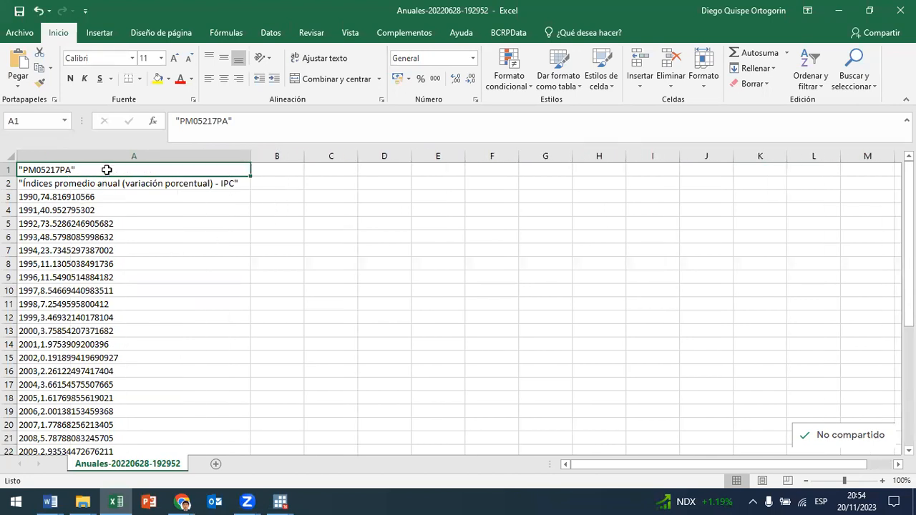
Step: Examine the IPC series heading in cell A2 and the first yearly record in A3
left_click(104, 185)
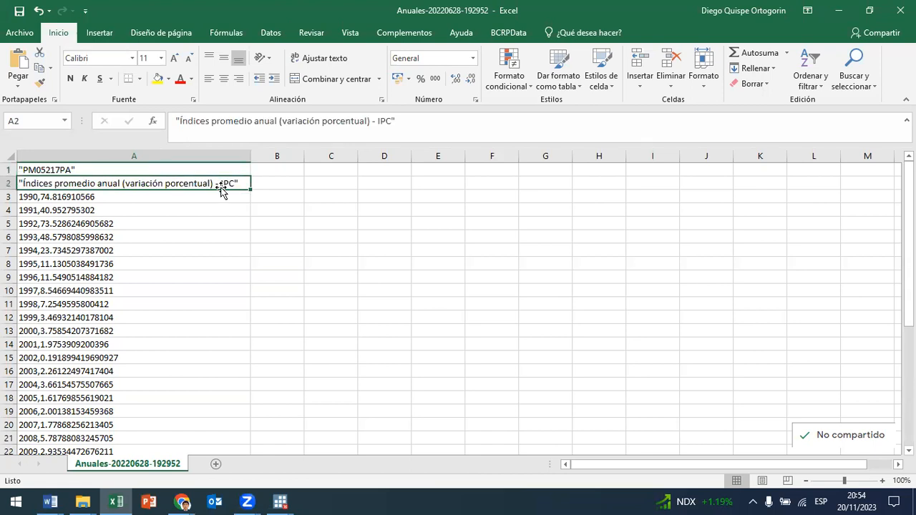
left_click(61, 199)
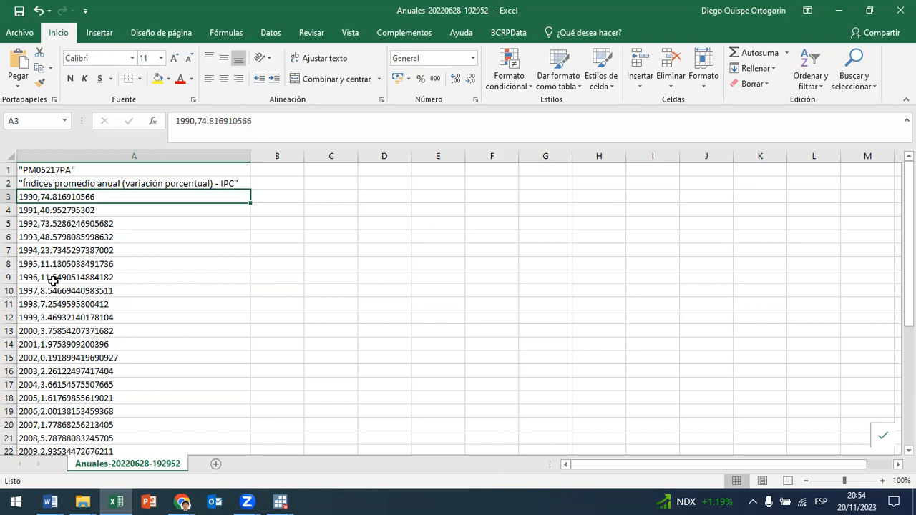
left_click(61, 185)
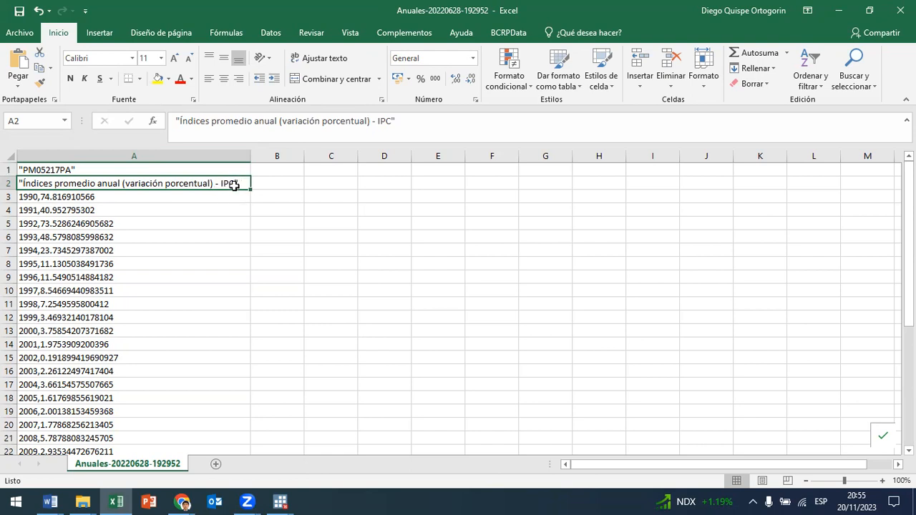
Step: Enter 100 in cell B2 beside the IPC heading, review the yearly records, and clear the cell again
left_click(280, 183)
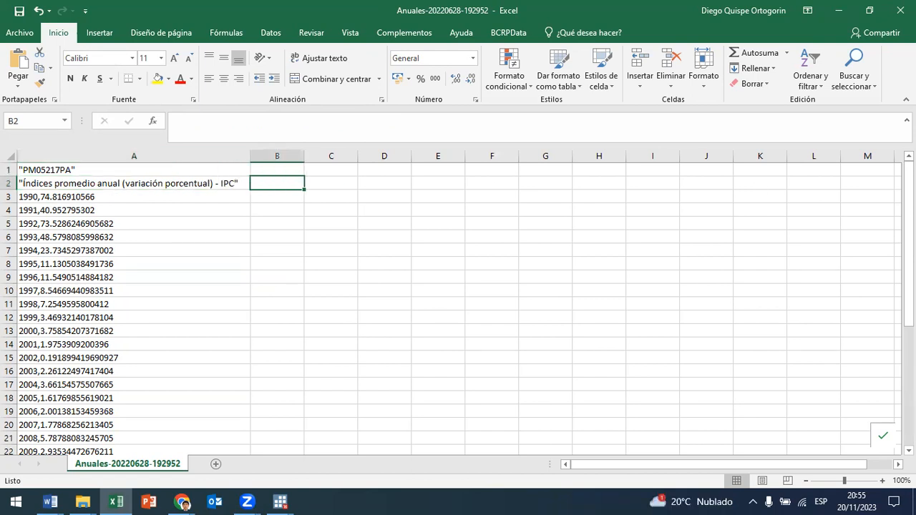
type("100")
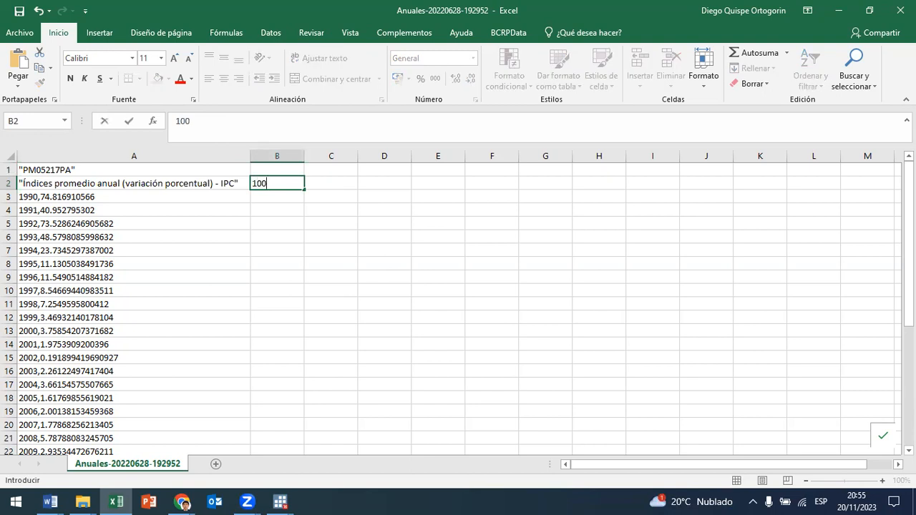
scroll(67, 286, "down", 9)
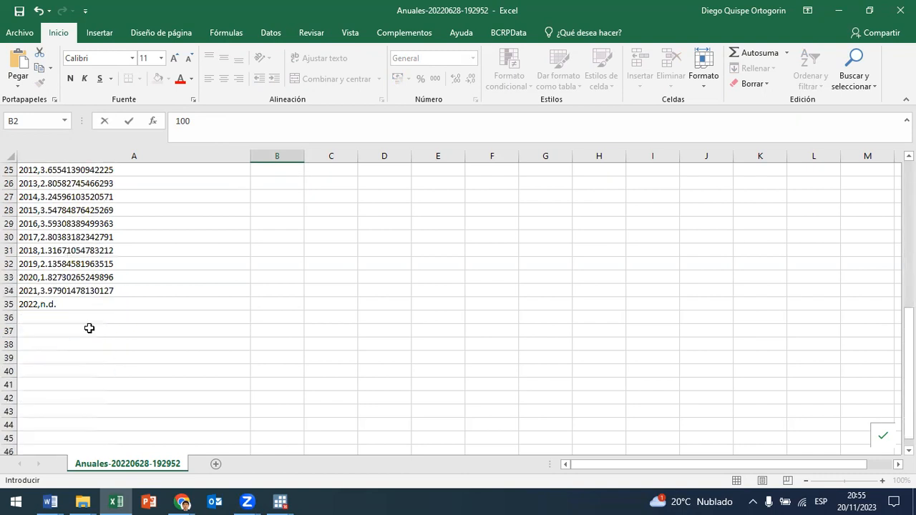
scroll(108, 344, "up", 5)
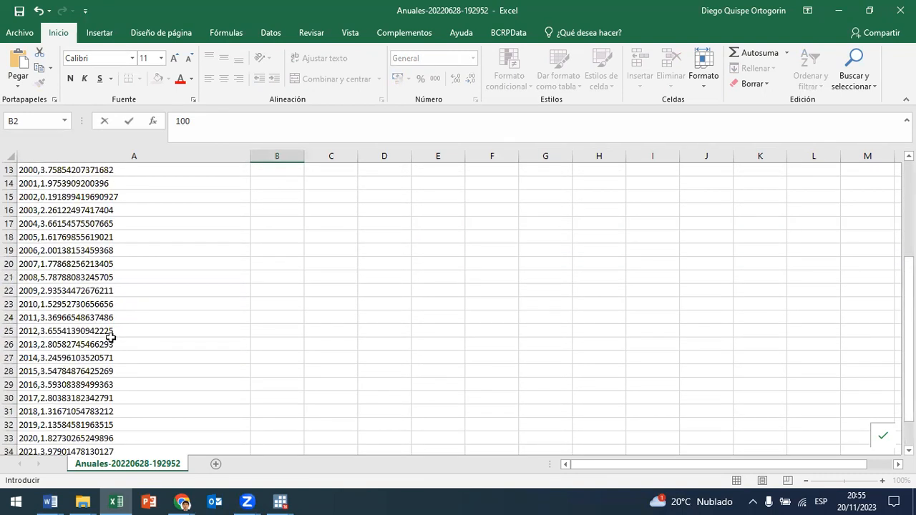
scroll(111, 338, "up", 4)
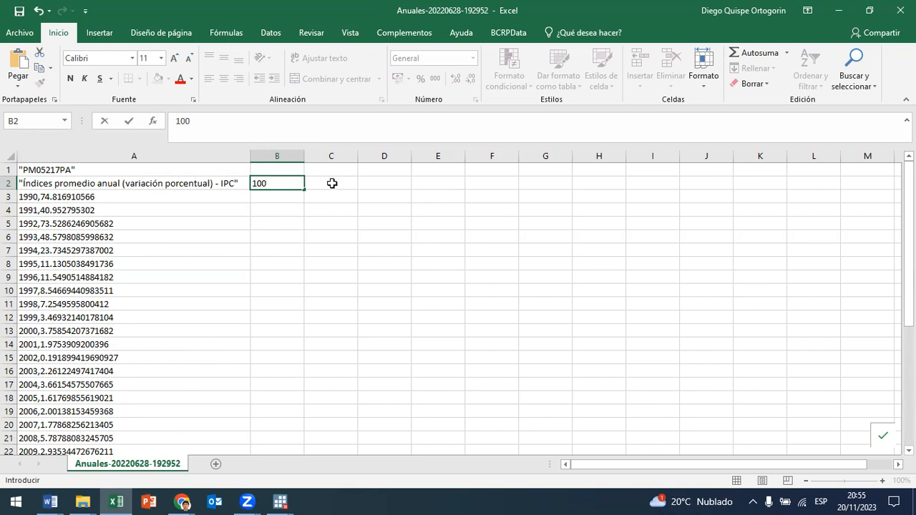
left_click(332, 183)
left_click(298, 181)
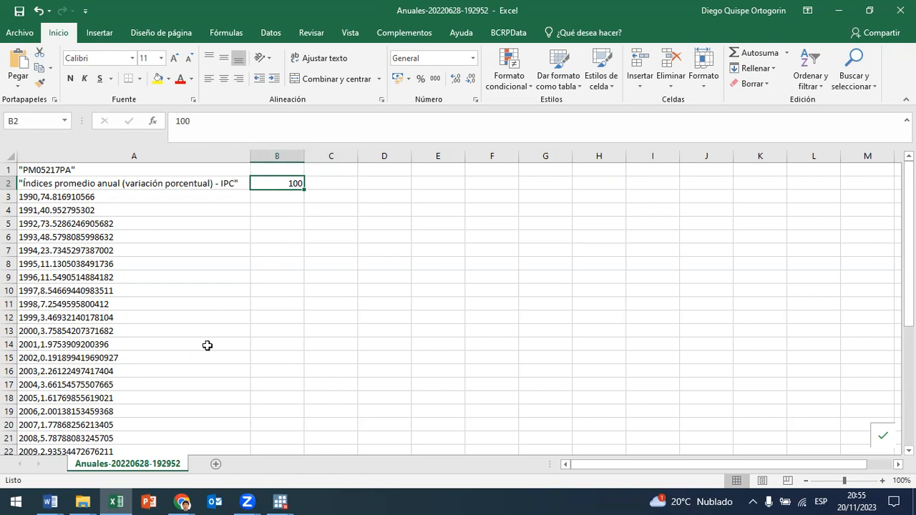
scroll(204, 345, "down", 4)
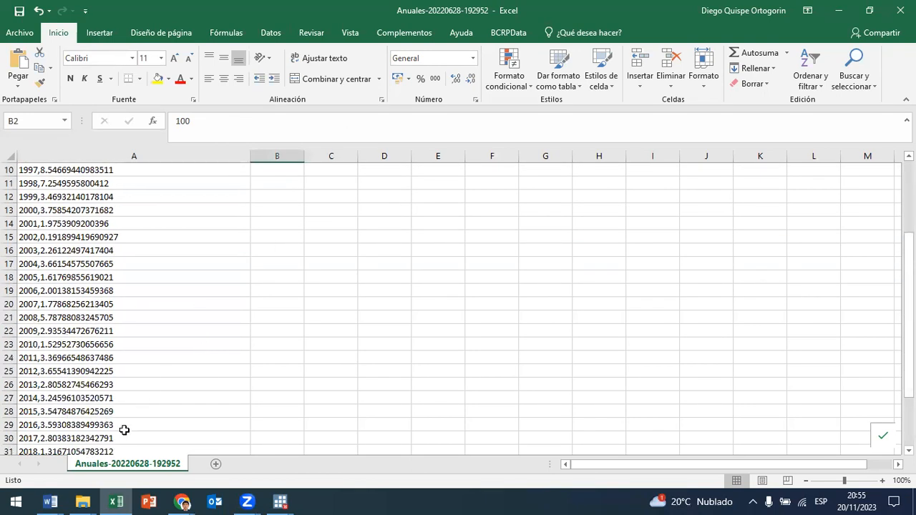
scroll(123, 433, "down", 1)
scroll(123, 434, "up", 5)
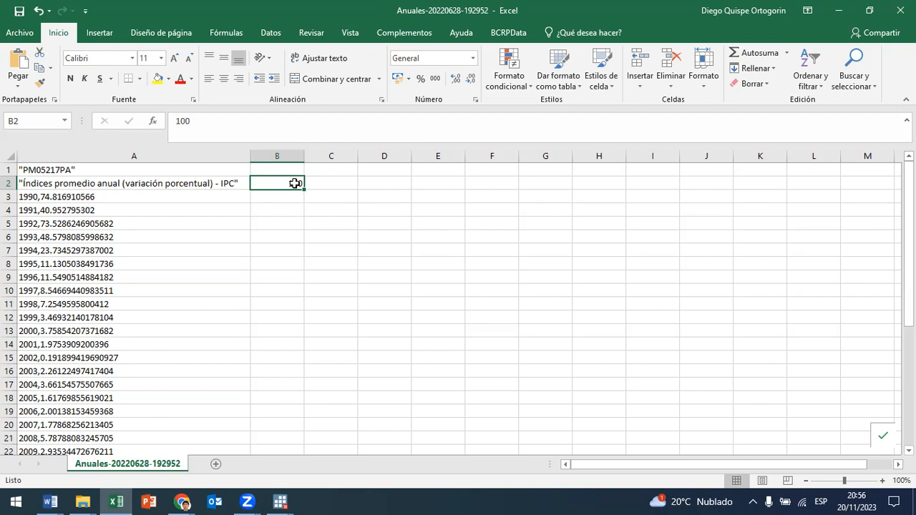
Step: Close the CSV workbook without saving and switch back to Stata
left_click(169, 155)
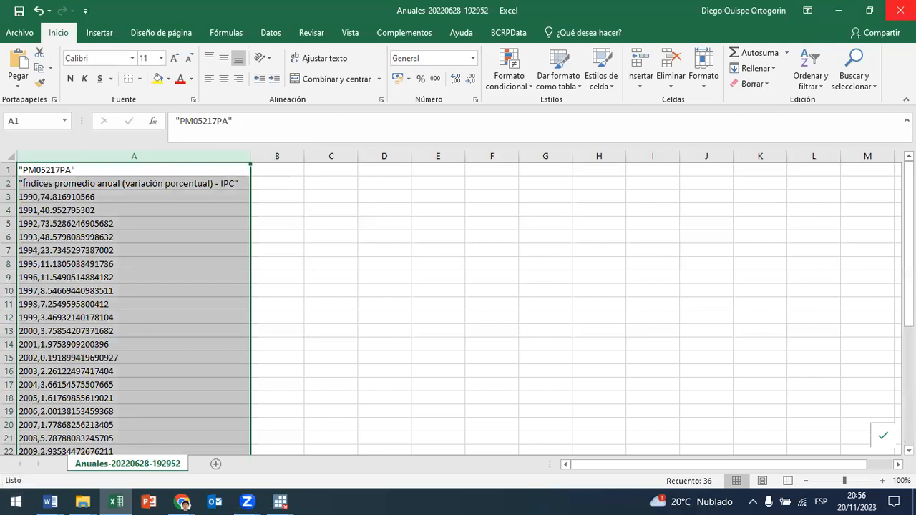
left_click(899, 10)
left_click(473, 267)
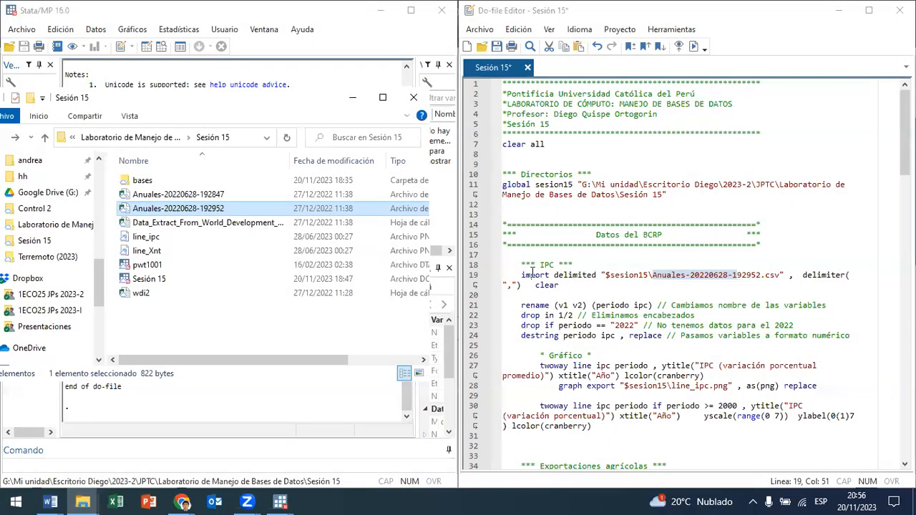
left_click(298, 84)
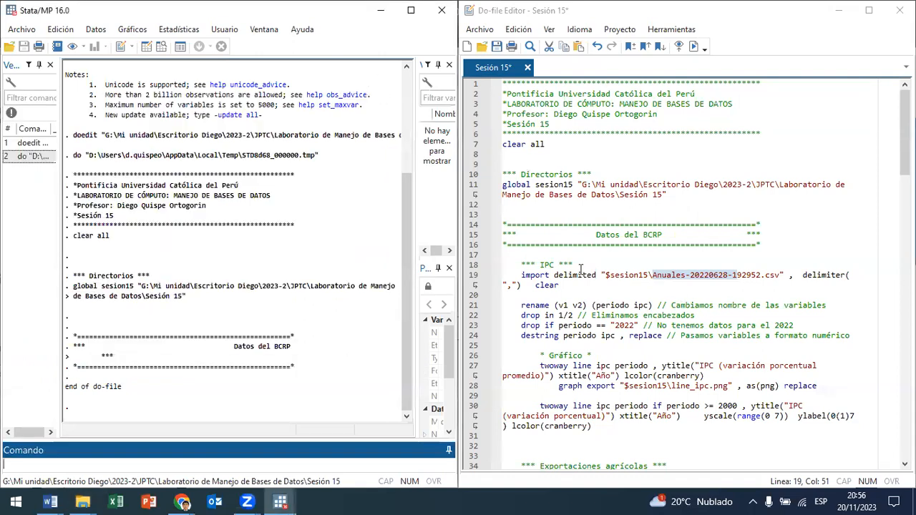
Step: Examine the import delimited command and the CSV file name on line 19 of the do-file
left_click_drag(519, 275, 600, 272)
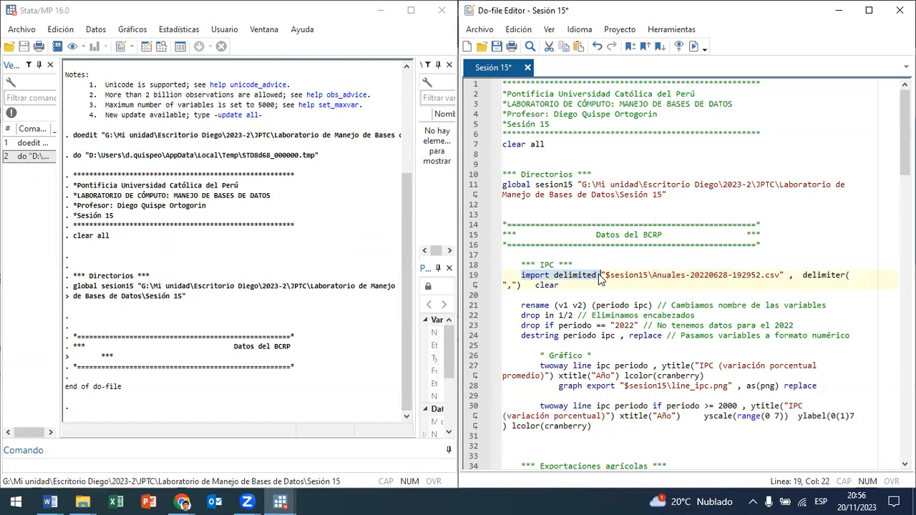
left_click(550, 276)
left_click_drag(550, 276, 601, 278)
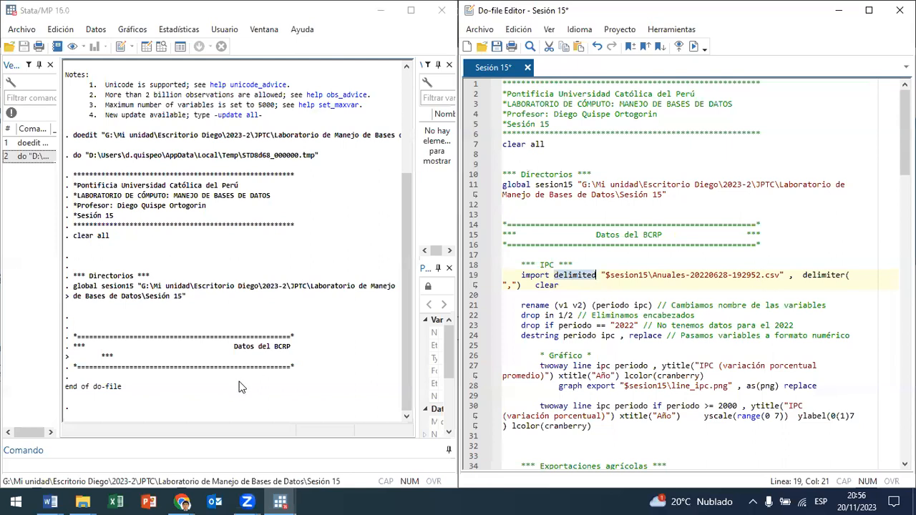
left_click_drag(781, 279, 652, 280)
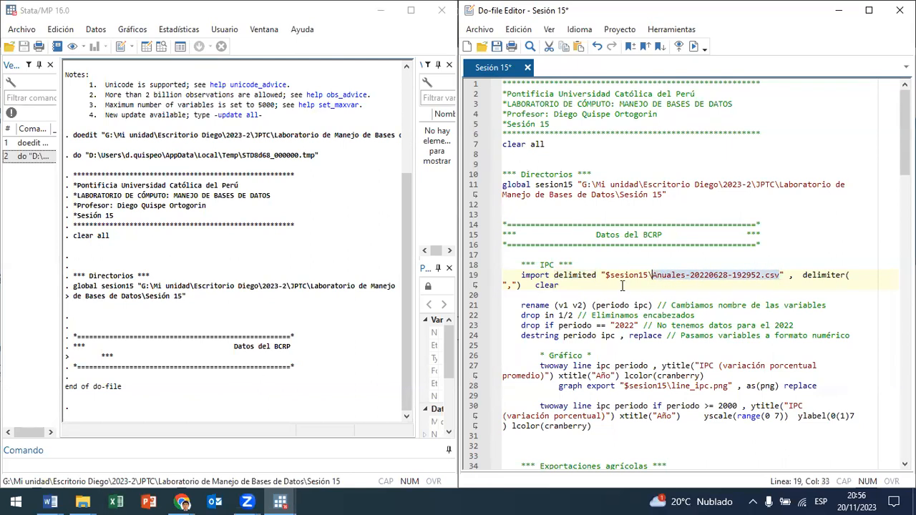
left_click(82, 502)
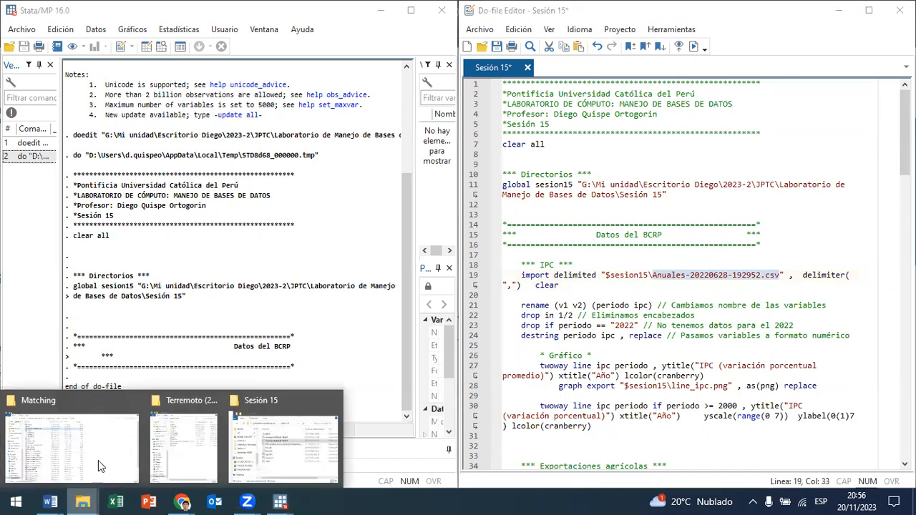
left_click(277, 440)
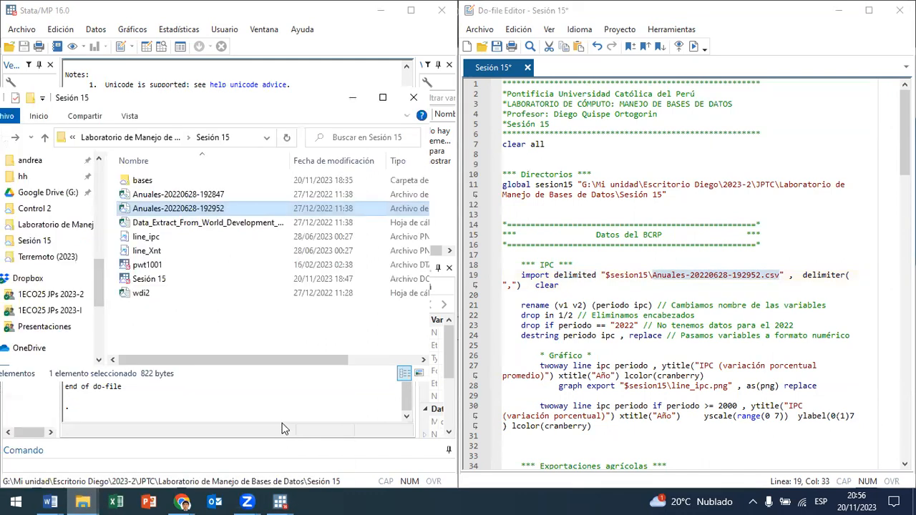
double_click(261, 212)
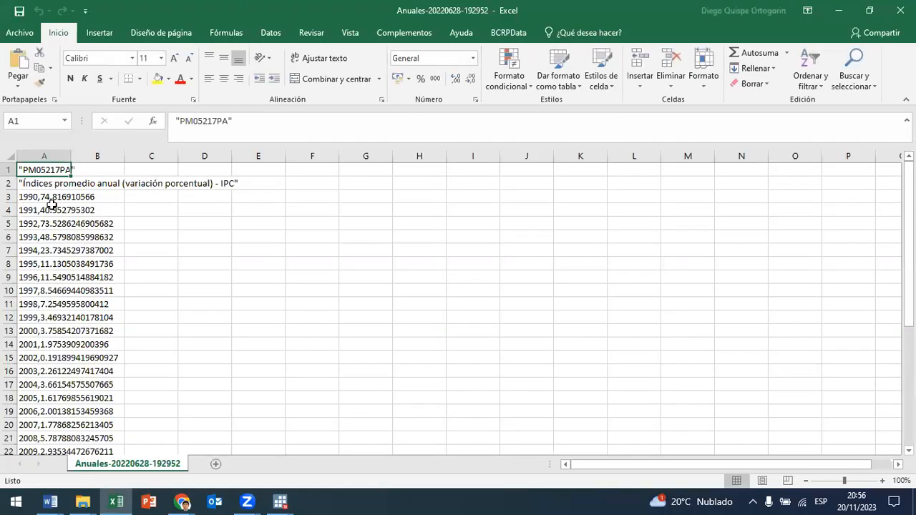
left_click_drag(71, 156, 312, 156)
left_click(79, 156)
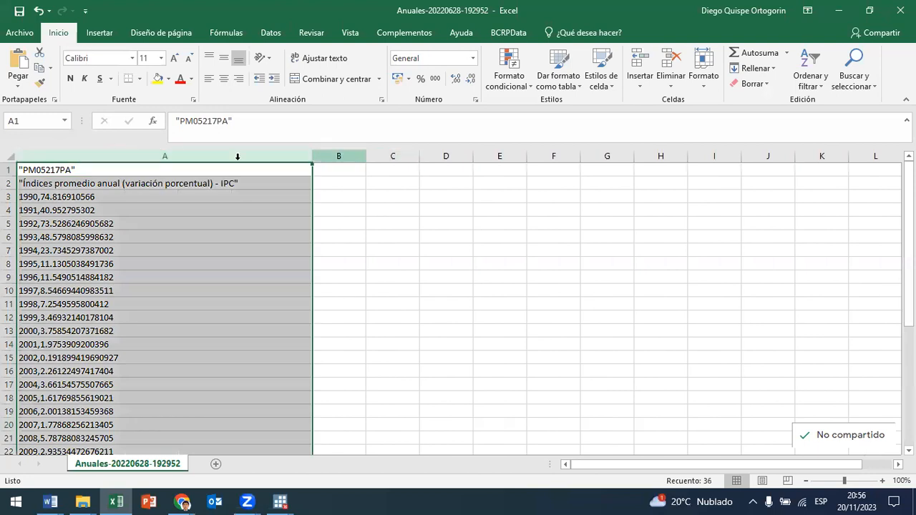
Step: Examine how the comma separates the year from the IPC value in cell A3, and close the workbook without saving
left_click(26, 198)
left_click_drag(194, 121, 166, 116)
left_click_drag(287, 119, 201, 131)
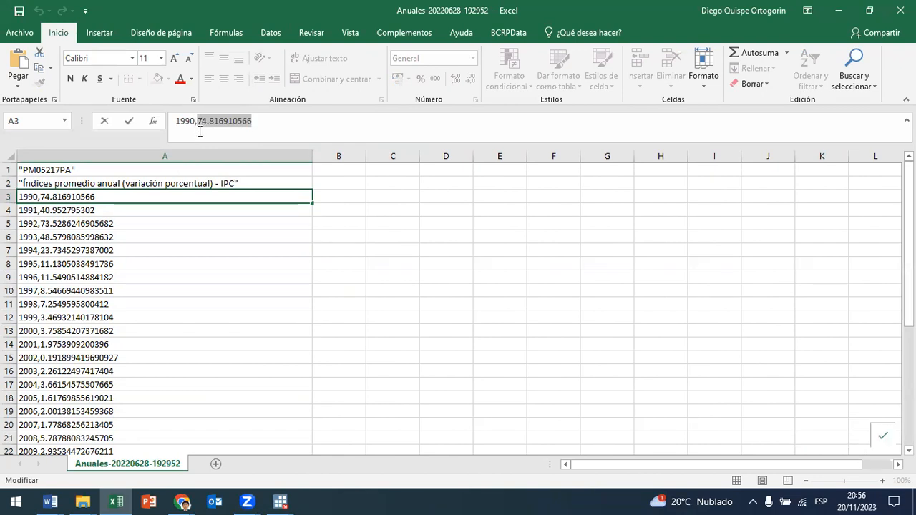
left_click_drag(195, 119, 173, 120)
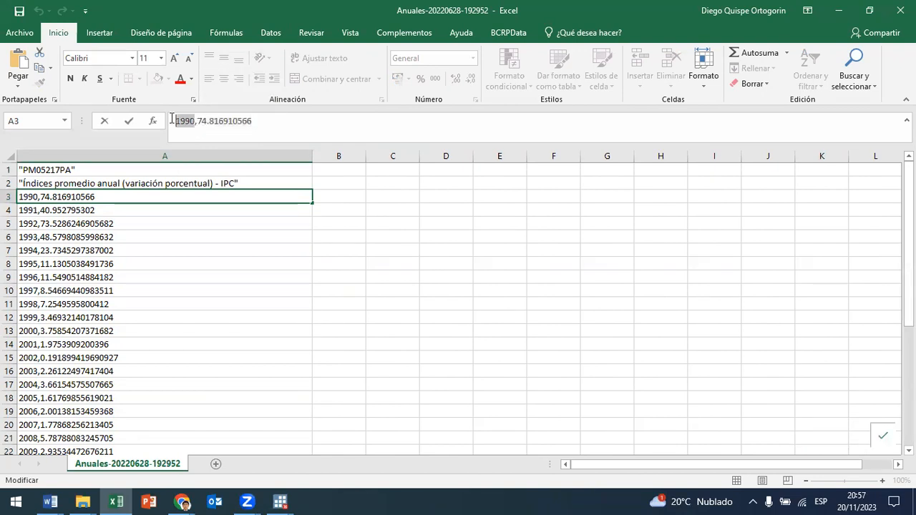
left_click(199, 124)
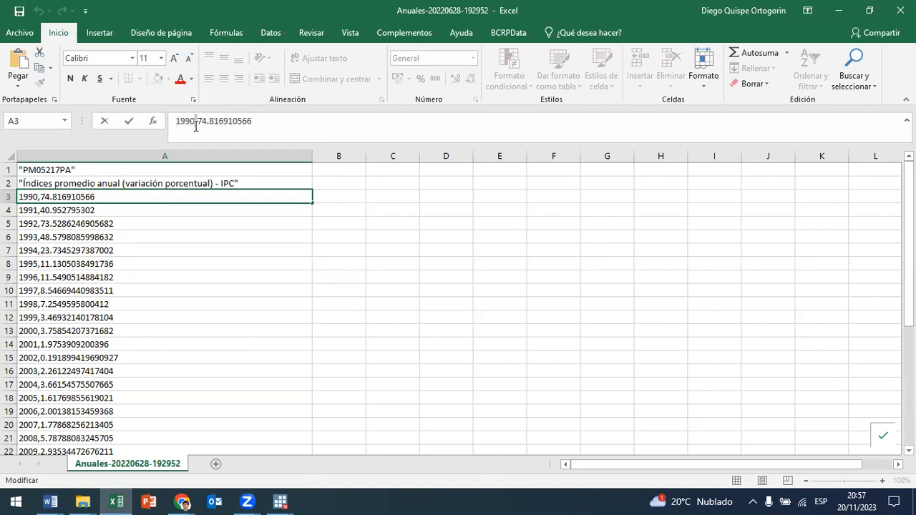
left_click_drag(268, 124, 201, 124)
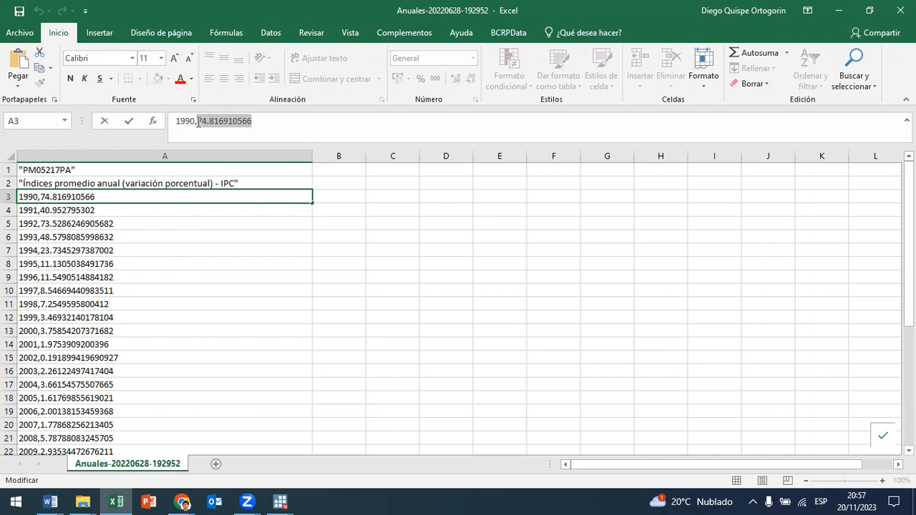
left_click(197, 121)
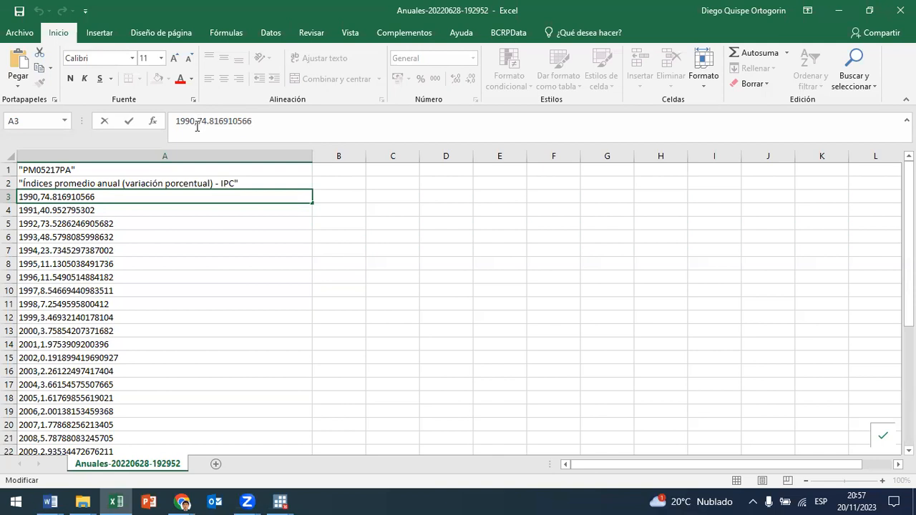
left_click(900, 10)
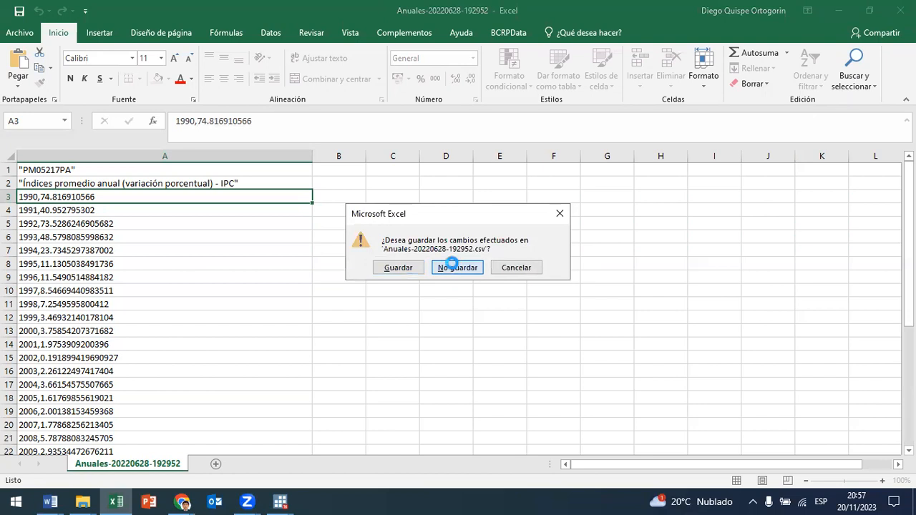
Step: Close the CSV workbook without saving and examine the delimiter option and its comma argument on line 19 of the do-file
left_click(452, 267)
left_click_drag(803, 274, 849, 274)
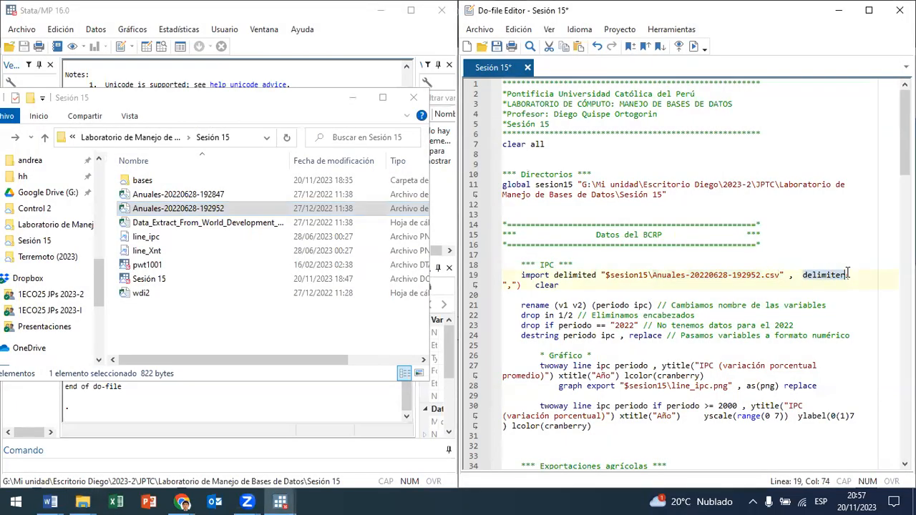
left_click_drag(513, 287, 507, 288)
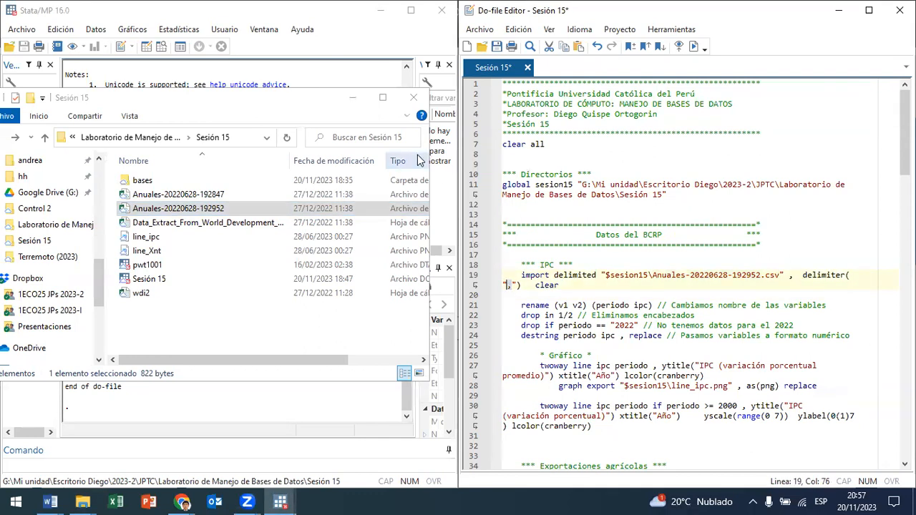
double_click(249, 210)
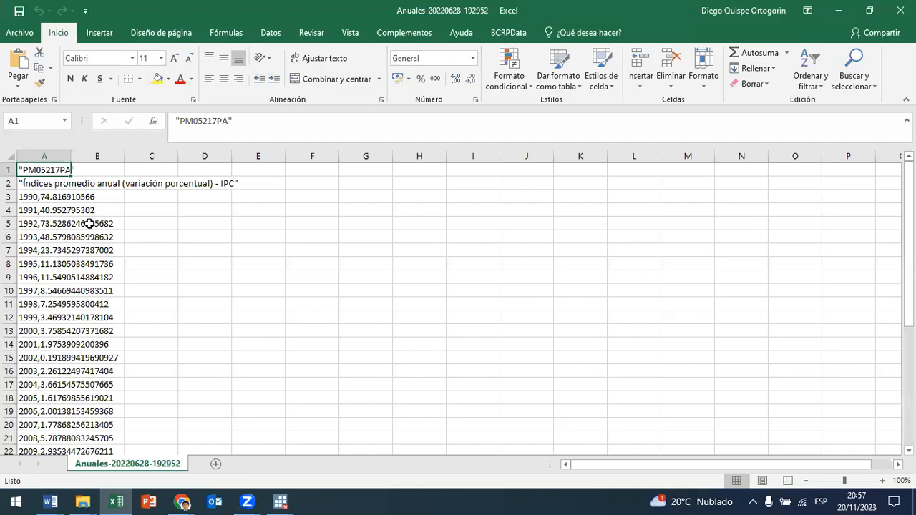
left_click(43, 199)
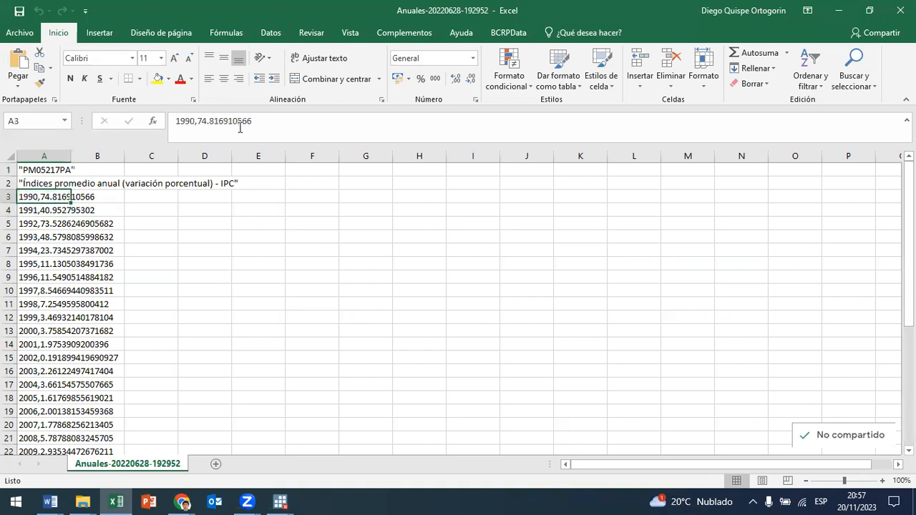
left_click(192, 122)
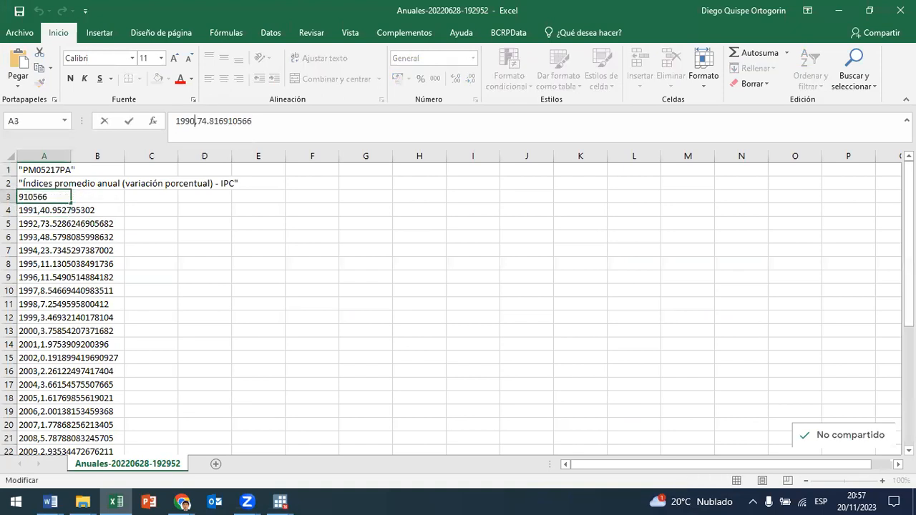
key("Delete")
type(";")
key("BackSpace")
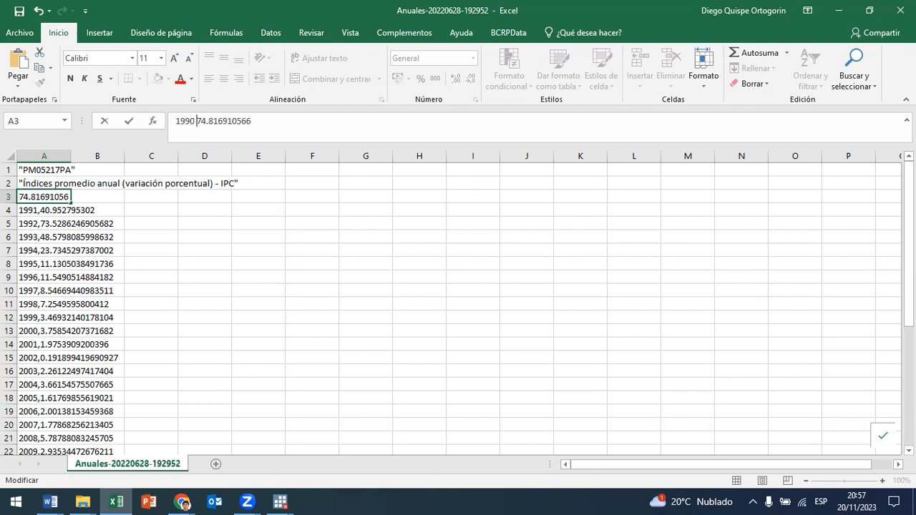
Step: Try a hyphen and a slash as the separator after 1990 in cell A3, and close the workbook without saving
type("-")
key("BackSpace")
key("BackSpace")
key("BackSpace")
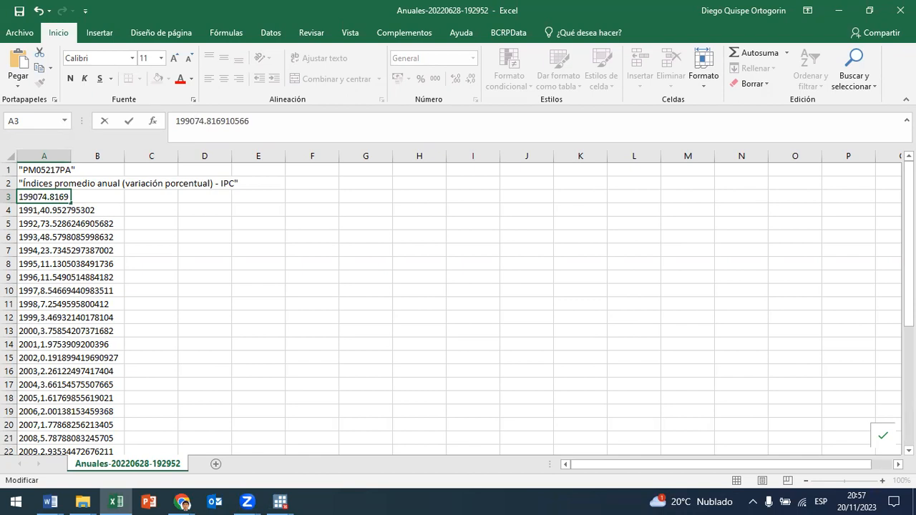
type("\"")
key("BackSpace")
type("/")
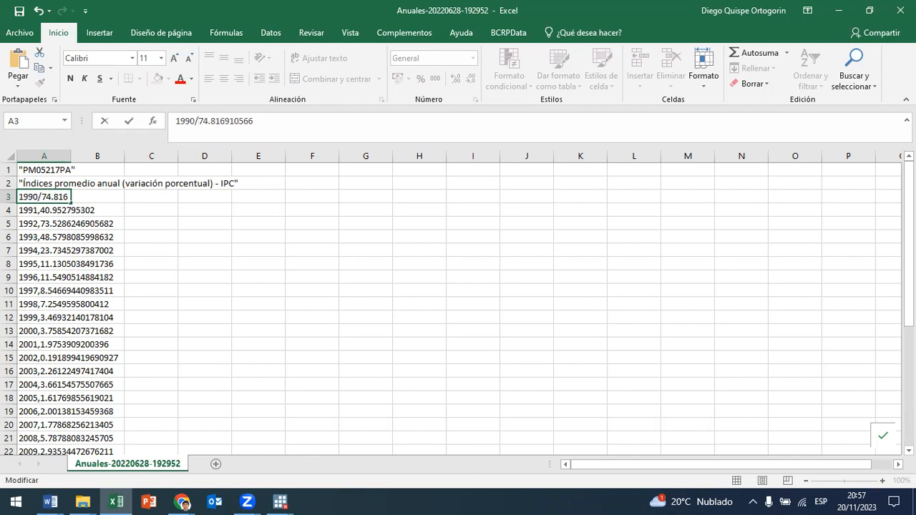
left_click(901, 10)
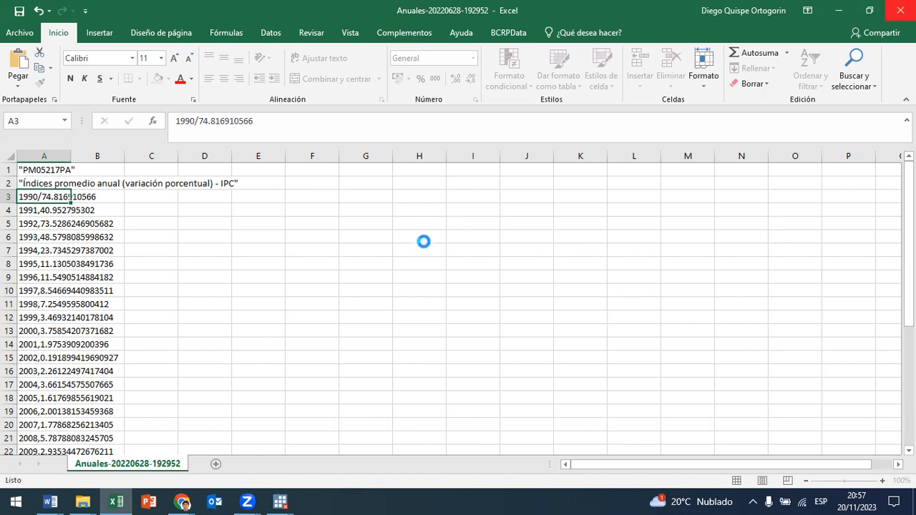
left_click(447, 268)
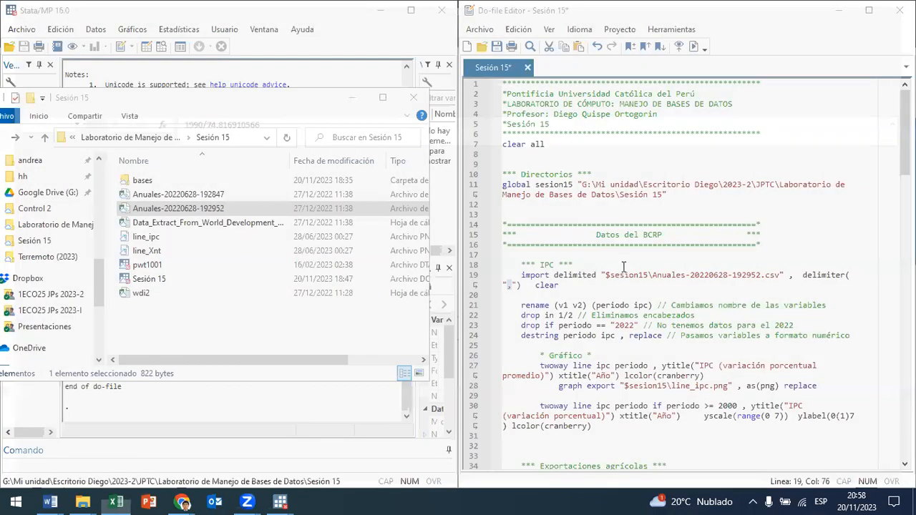
Step: Minimize the Sesión 15 folder window and run the import delimited command on line 19 of the do-file
left_click(512, 286)
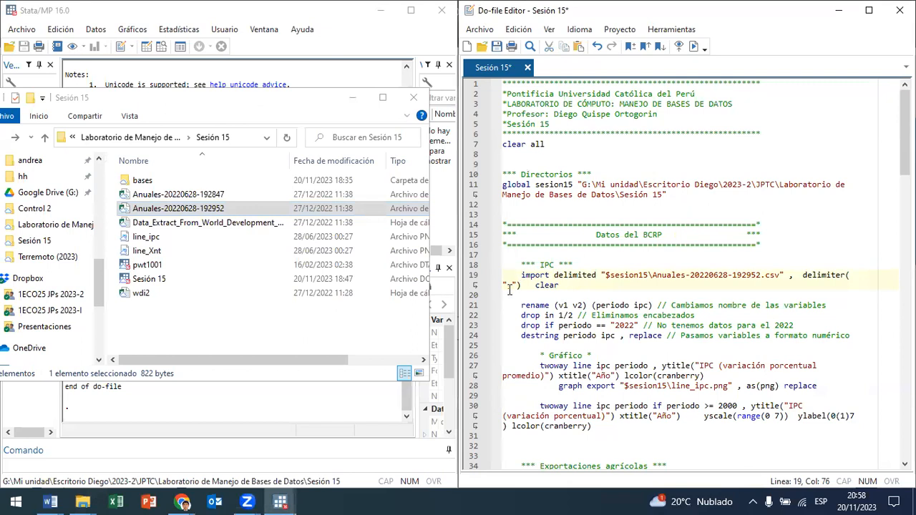
left_click(352, 98)
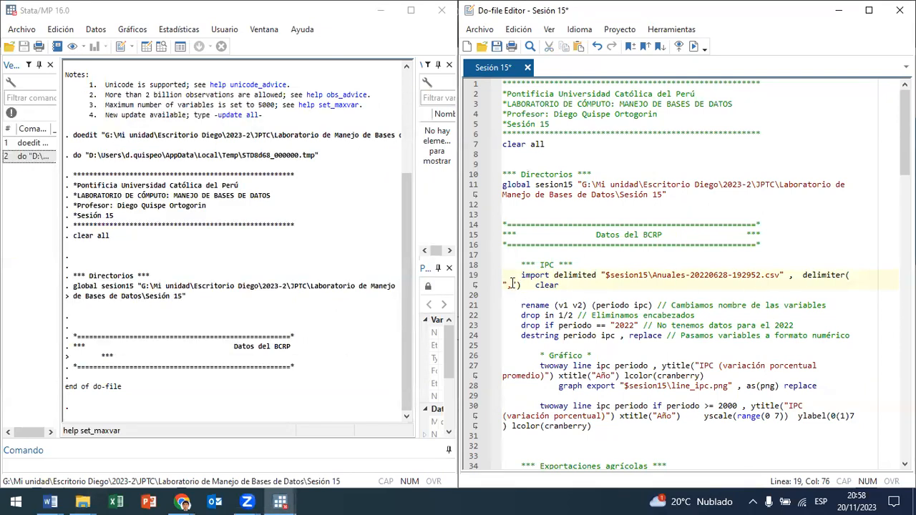
left_click_drag(559, 284, 503, 275)
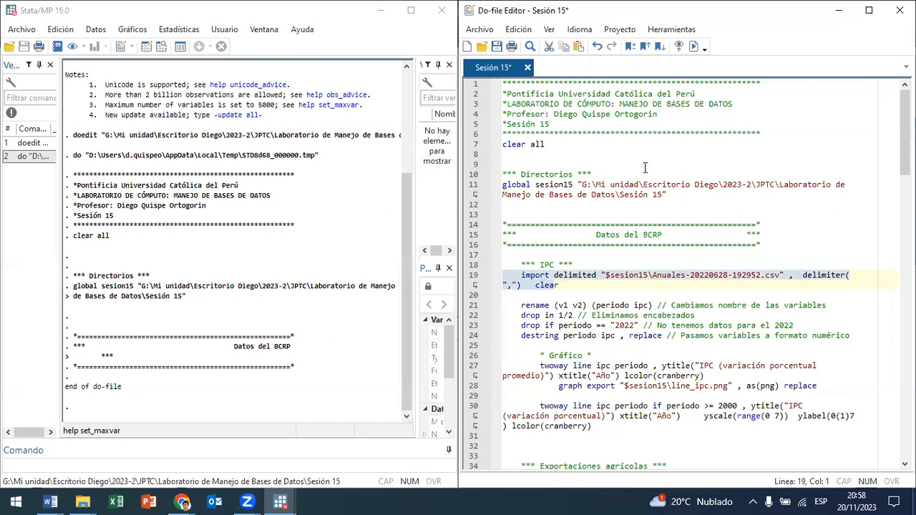
left_click(693, 47)
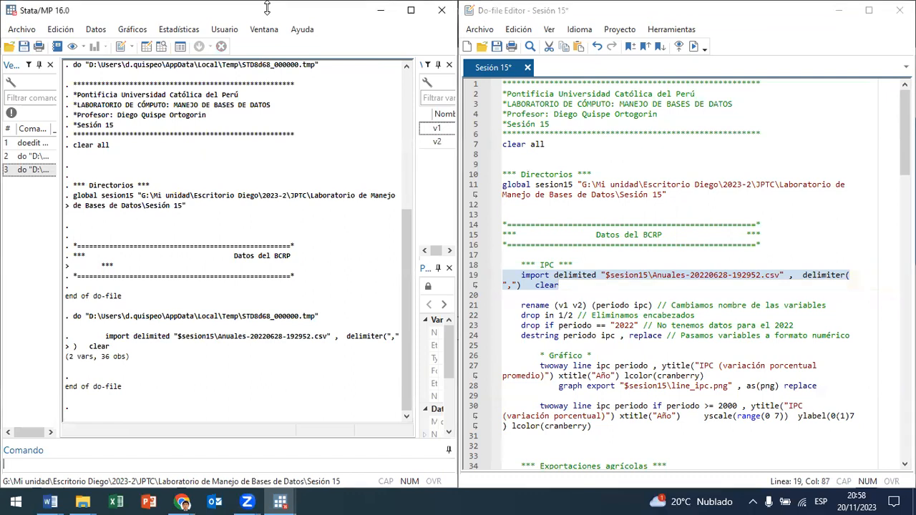
Step: Browse the imported dataset in the Data Editor and examine how the contents are split between variables v1 and v2
left_click(161, 46)
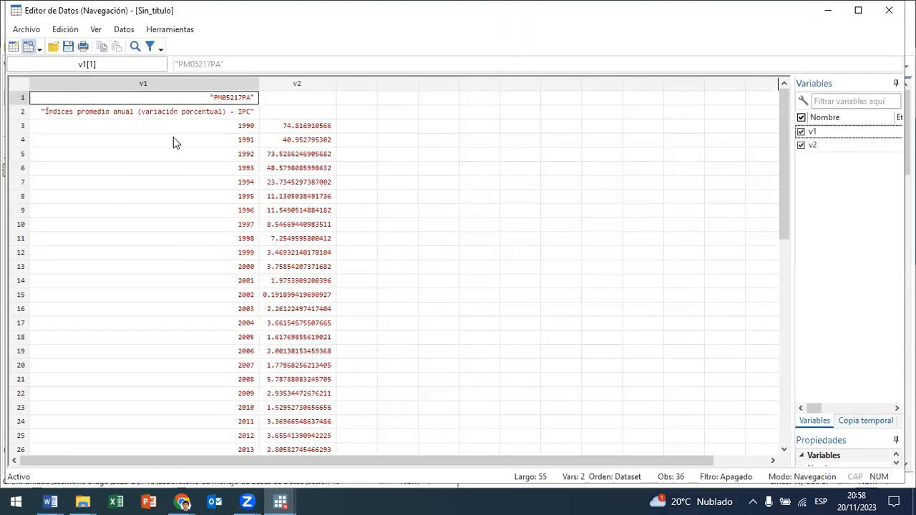
left_click(179, 227)
left_click(252, 183)
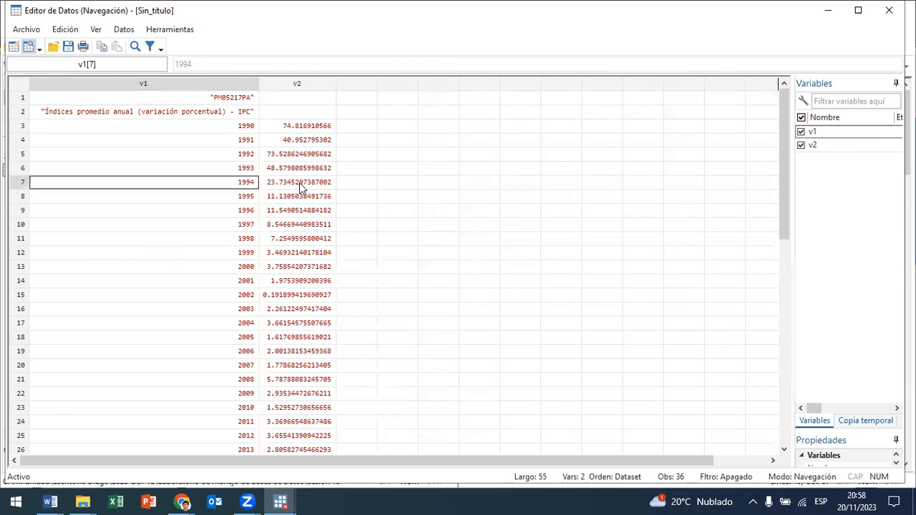
left_click(182, 112)
left_click(144, 83)
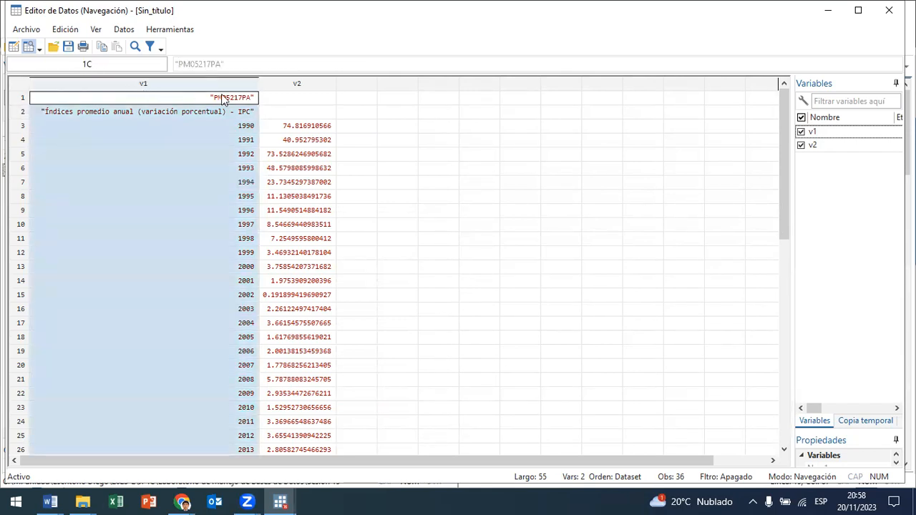
left_click(296, 84)
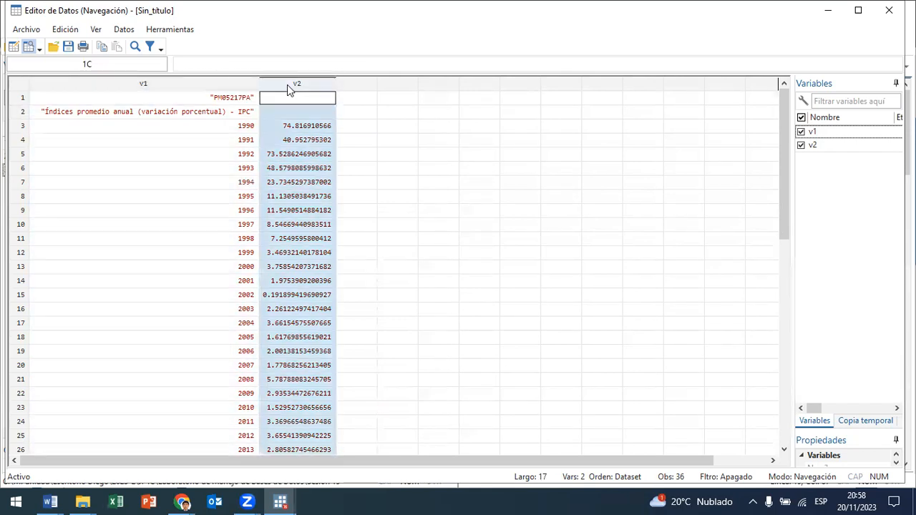
left_click(232, 100)
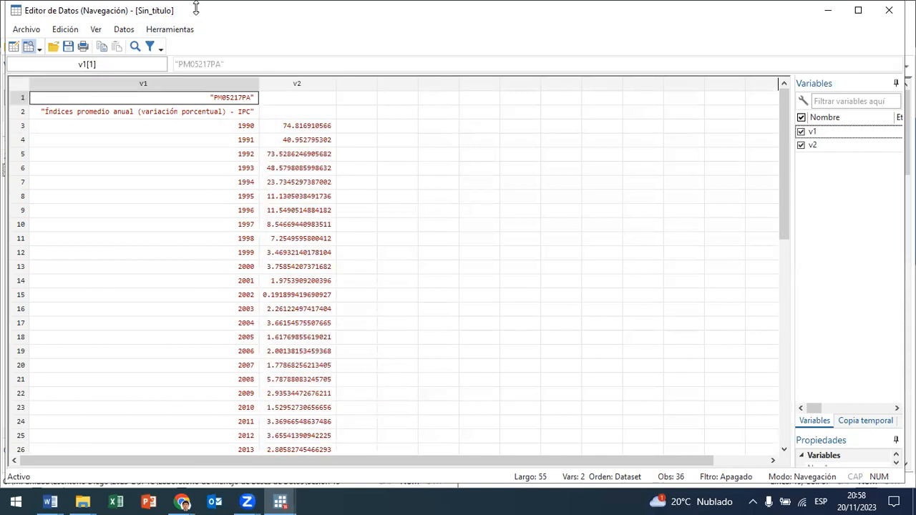
Step: Place the Data Editor beside the do-file and examine the first two heading rows and the v1 and v2 columns
left_click_drag(190, 8, 3, 131)
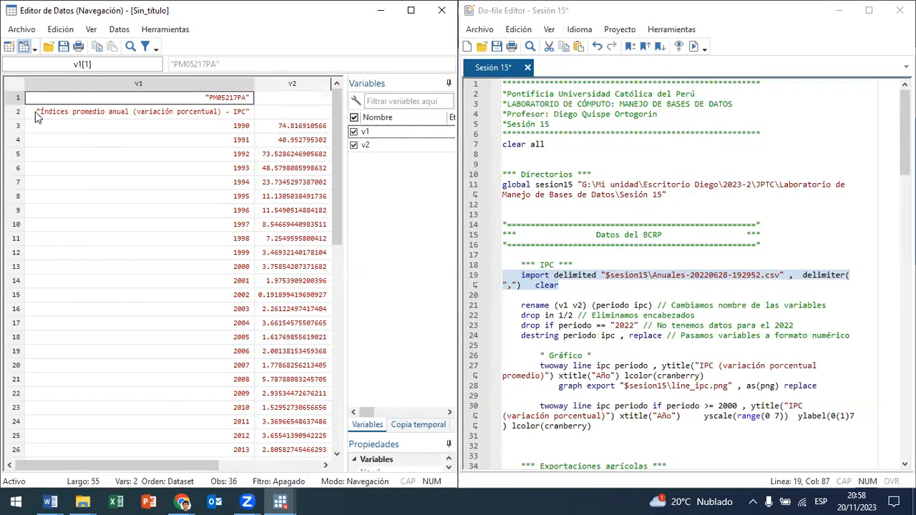
left_click(16, 114)
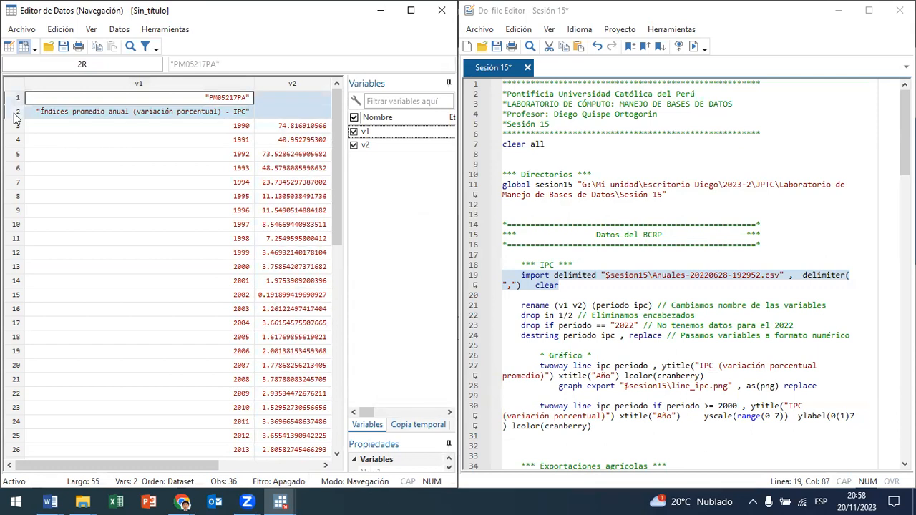
left_click(199, 86)
left_click(287, 87)
left_click(222, 88)
left_click(265, 84)
left_click(193, 86)
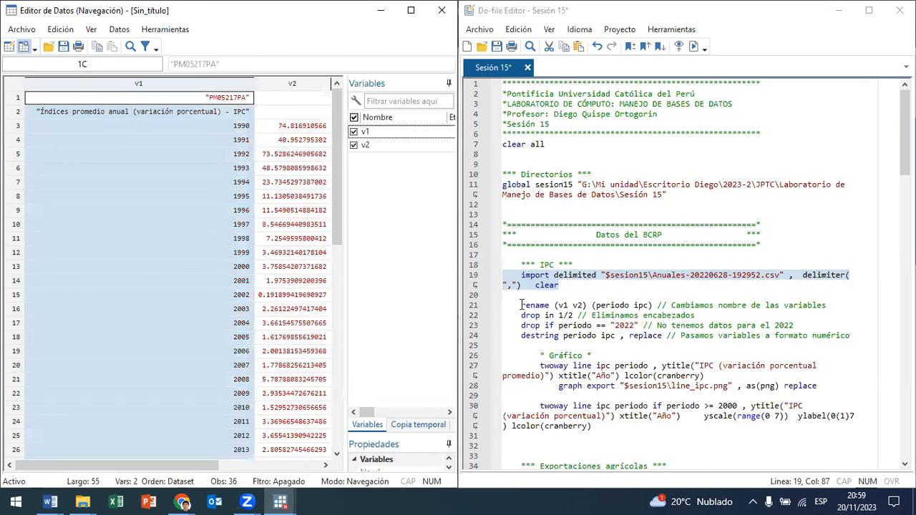
Step: Run the rename command on line 21 to rename variables v1 and v2 as periodo and ipc
left_click_drag(521, 305, 582, 306)
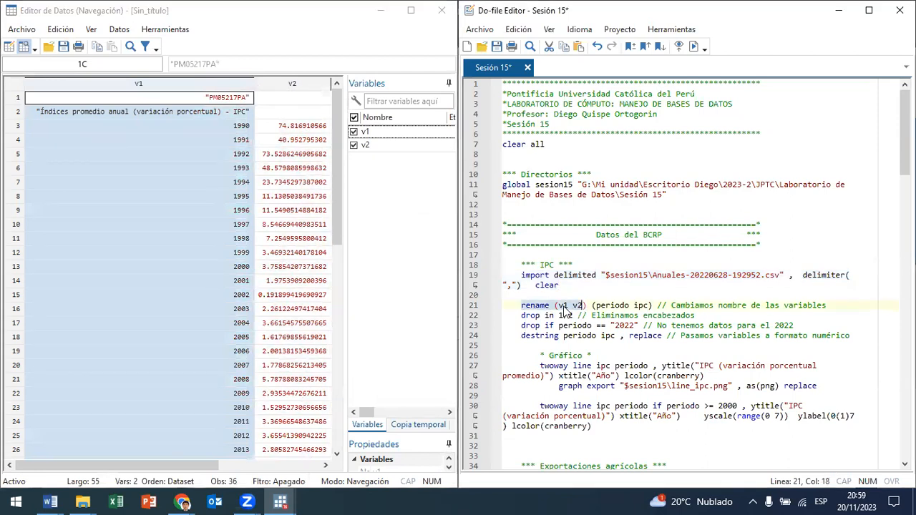
left_click(580, 308)
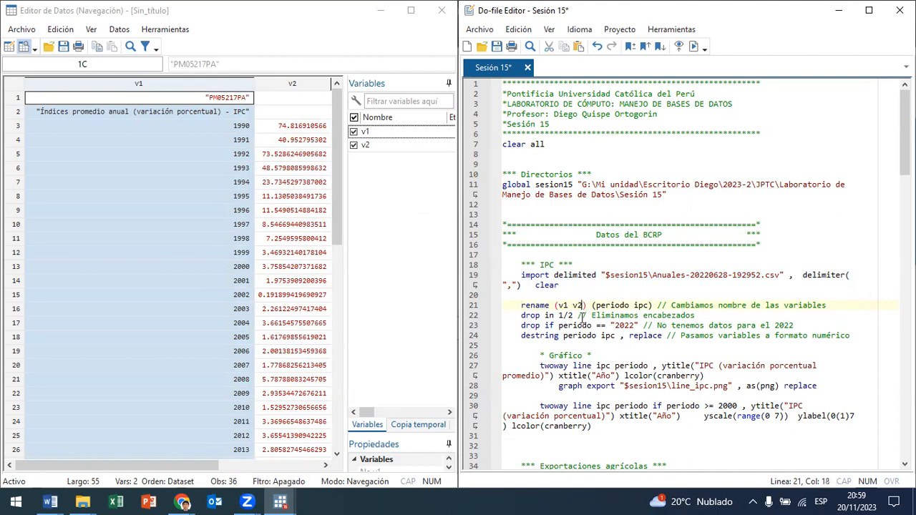
left_click_drag(628, 307, 650, 307)
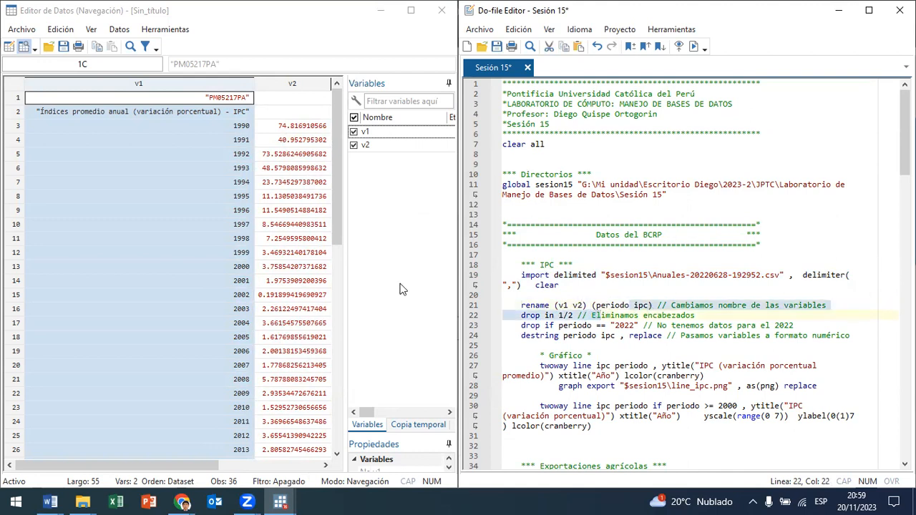
left_click(546, 306)
left_click_drag(546, 307, 606, 306)
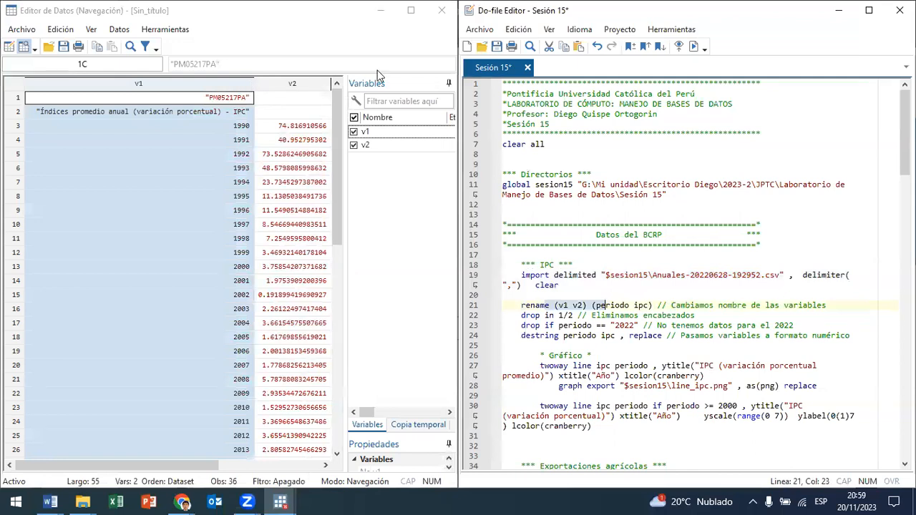
left_click(699, 45)
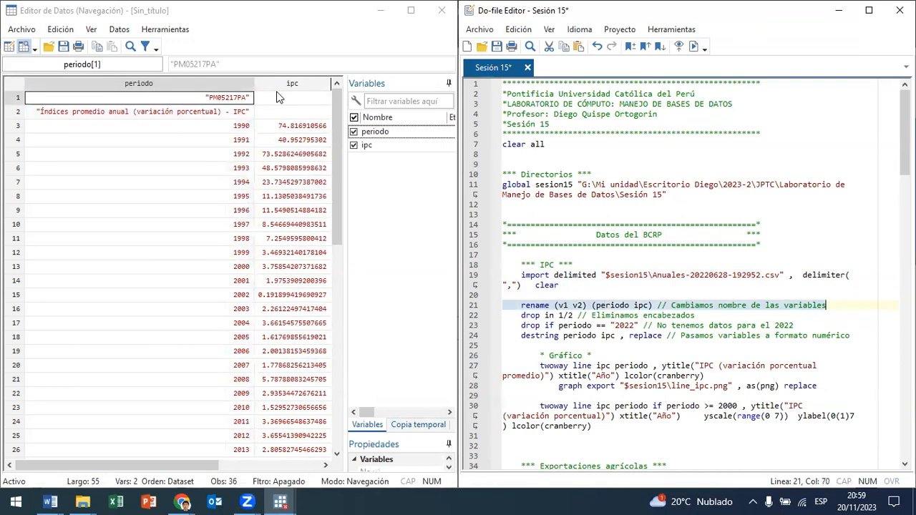
Step: Check the two heading rows in the dataset and remove them by running the drop in 1/2 command on line 22
left_click(16, 99)
left_click_drag(15, 100, 15, 115)
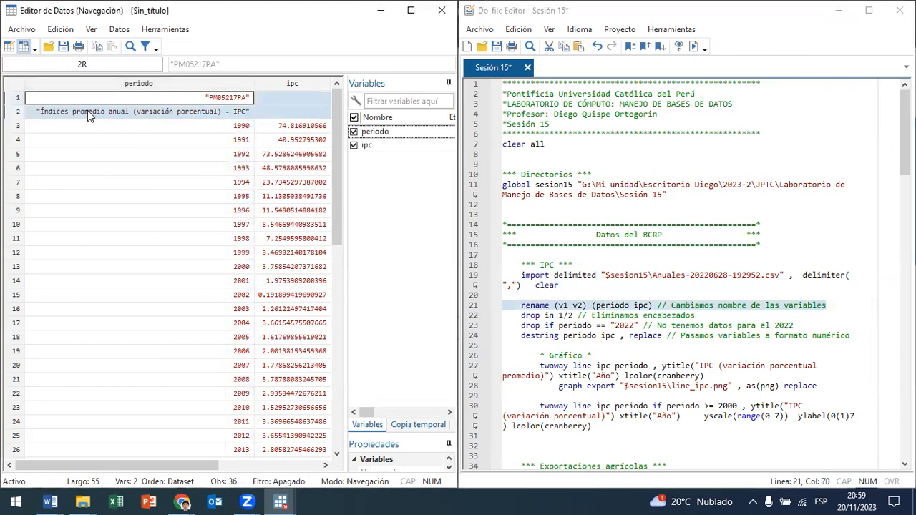
left_click(563, 316)
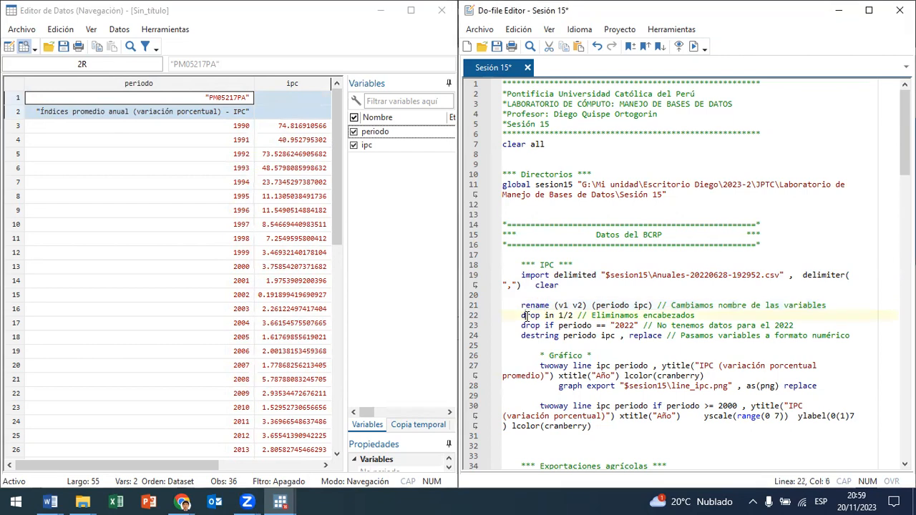
left_click_drag(523, 316, 572, 316)
left_click(693, 46)
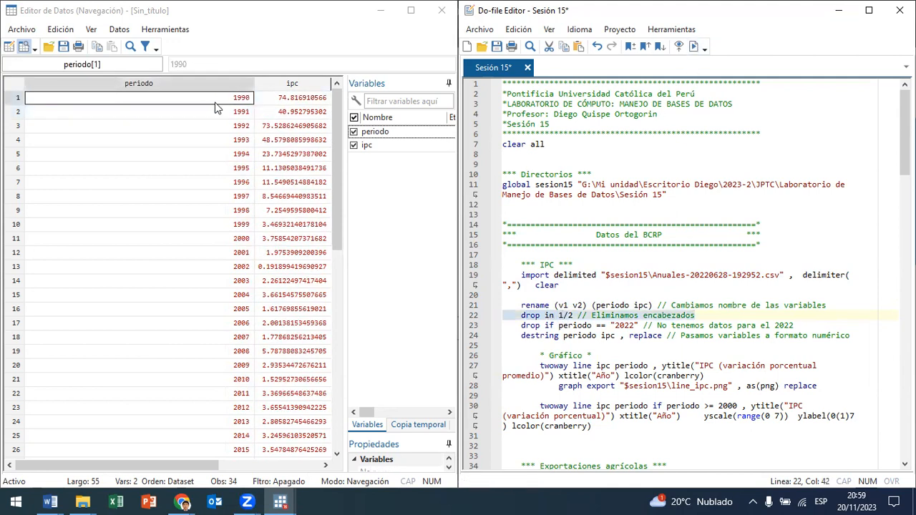
Step: Check the 2022 row in the dataset and remove it by running the drop if periodo == "2022" command on line 23
left_click_drag(204, 112, 286, 215)
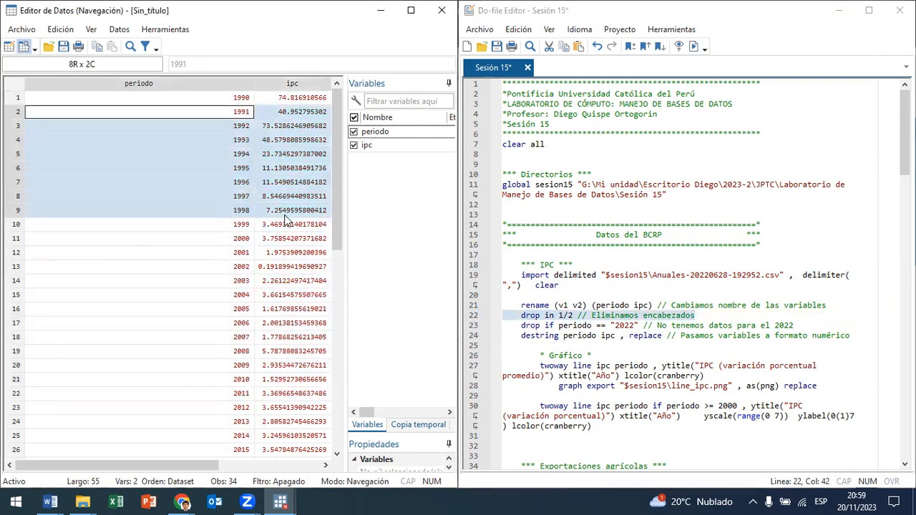
left_click(262, 281)
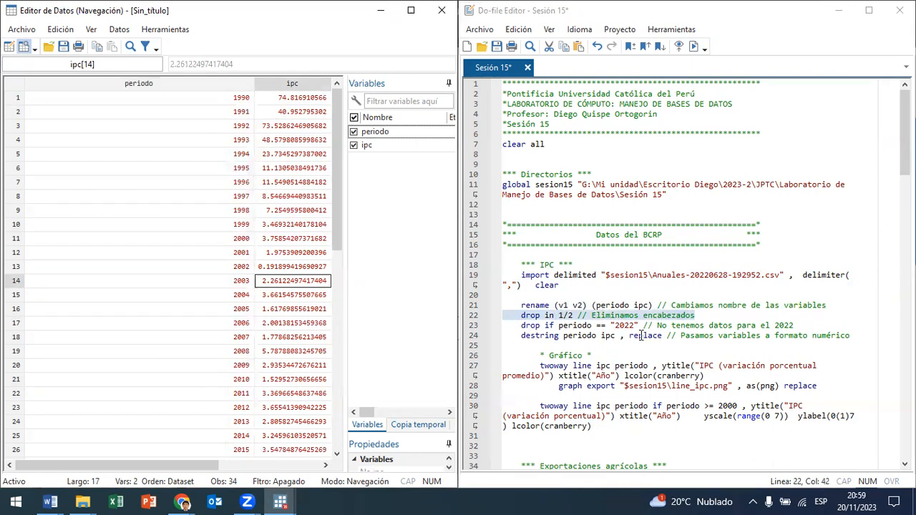
scroll(307, 244, "down", 4)
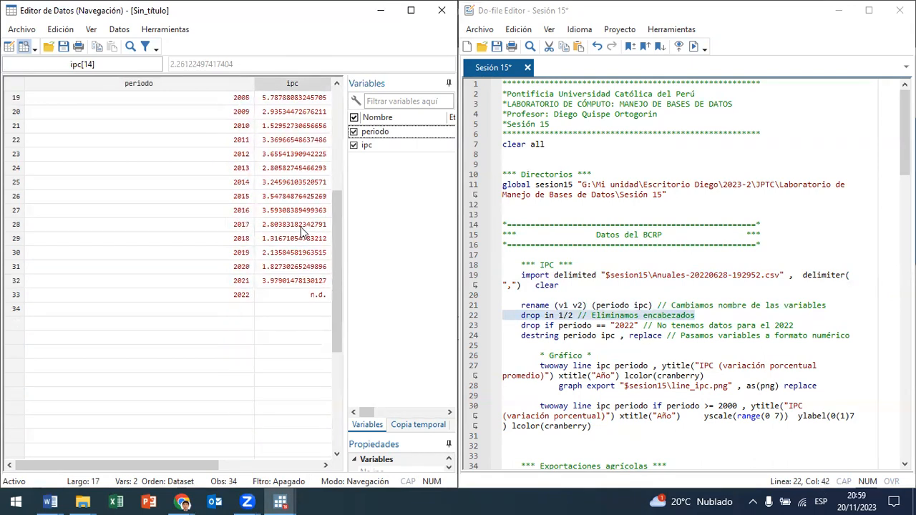
left_click(317, 381)
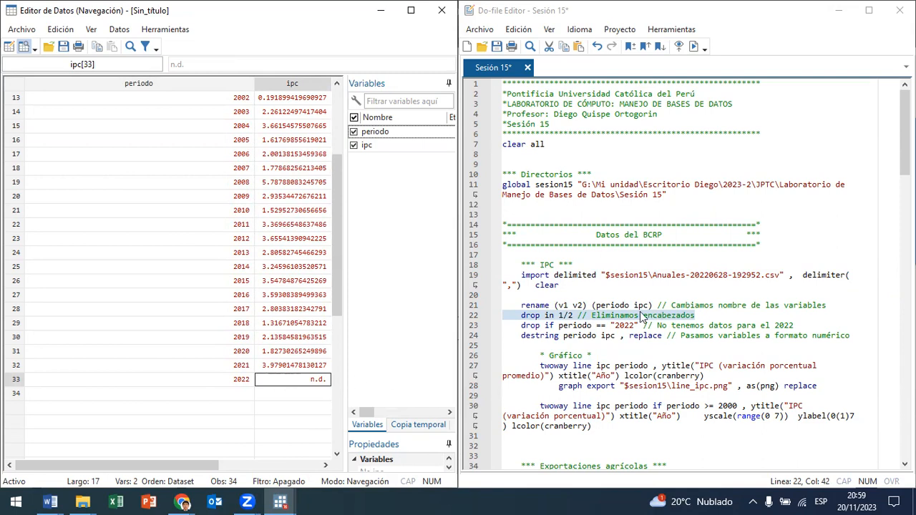
left_click_drag(548, 325, 615, 325)
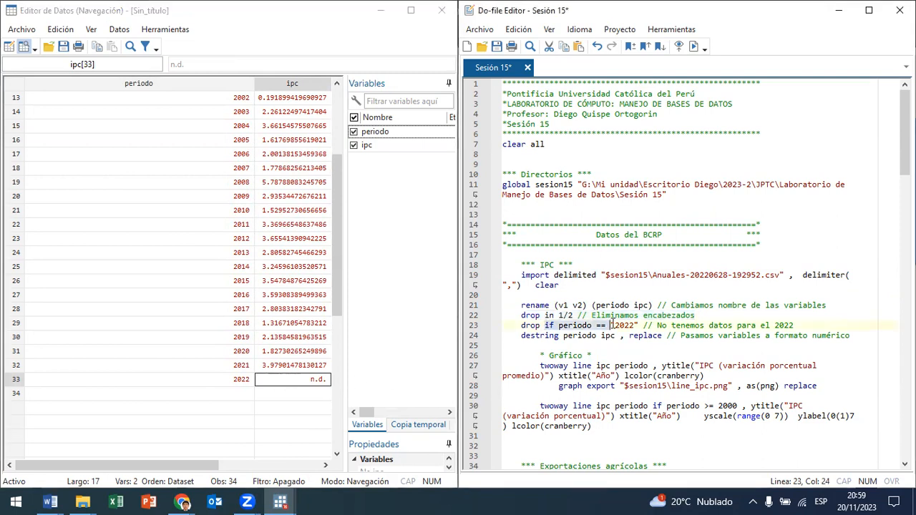
left_click(696, 44)
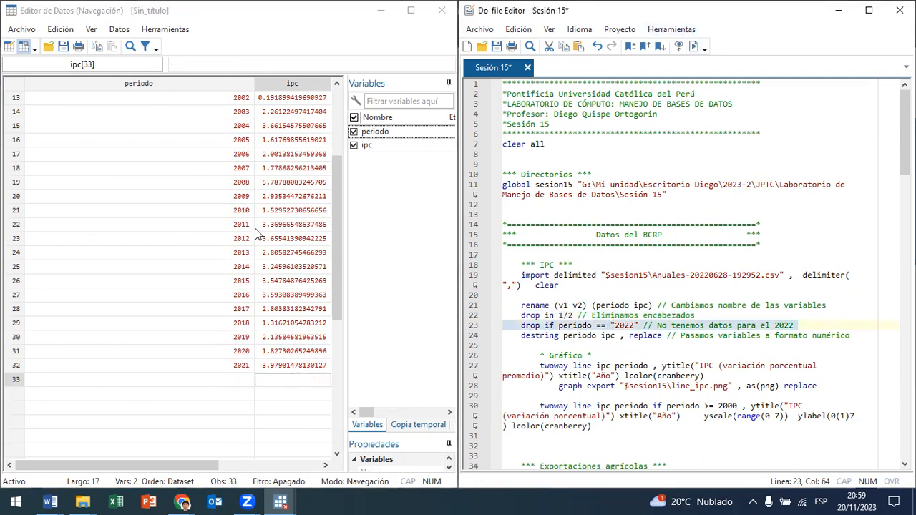
Step: Run the destring command on line 24 to convert periodo and ipc to numeric, and review the converted columns
scroll(258, 236, "up", 4)
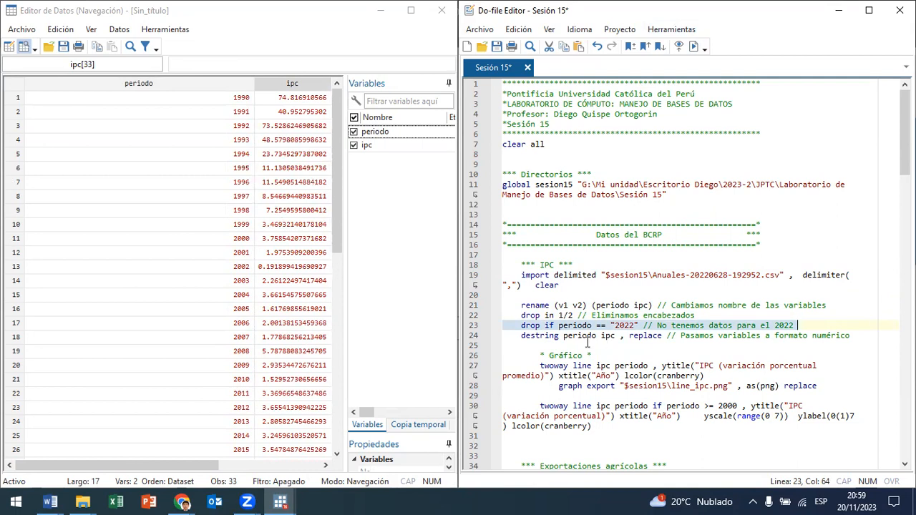
left_click_drag(531, 336, 627, 336)
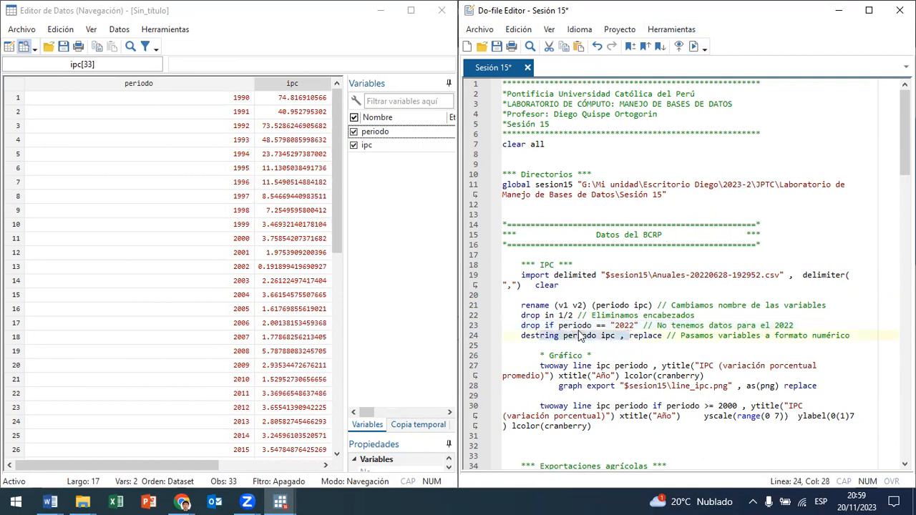
left_click(693, 49)
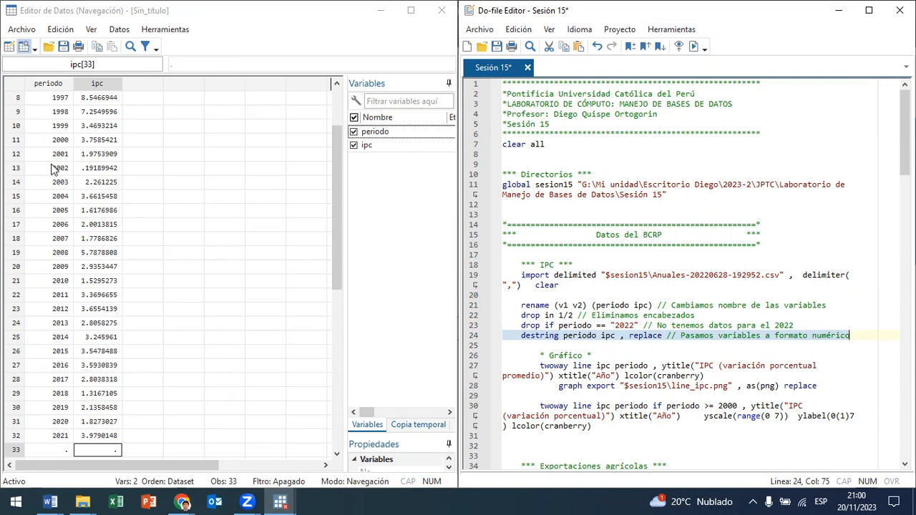
left_click_drag(336, 157, 319, 311)
scroll(320, 310, "up", 10)
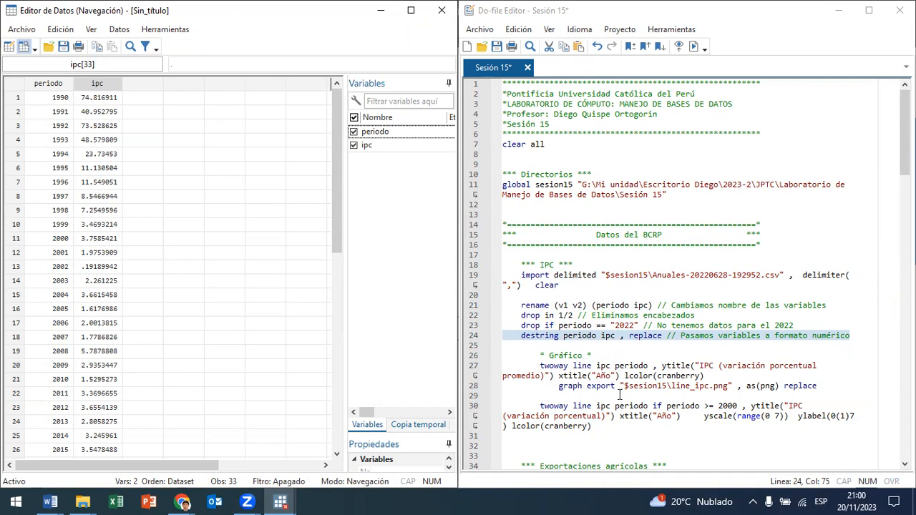
Step: Run the twoway line command on line 27 to graph ipc against periodo, and close the graph after viewing it
left_click_drag(542, 365, 606, 365)
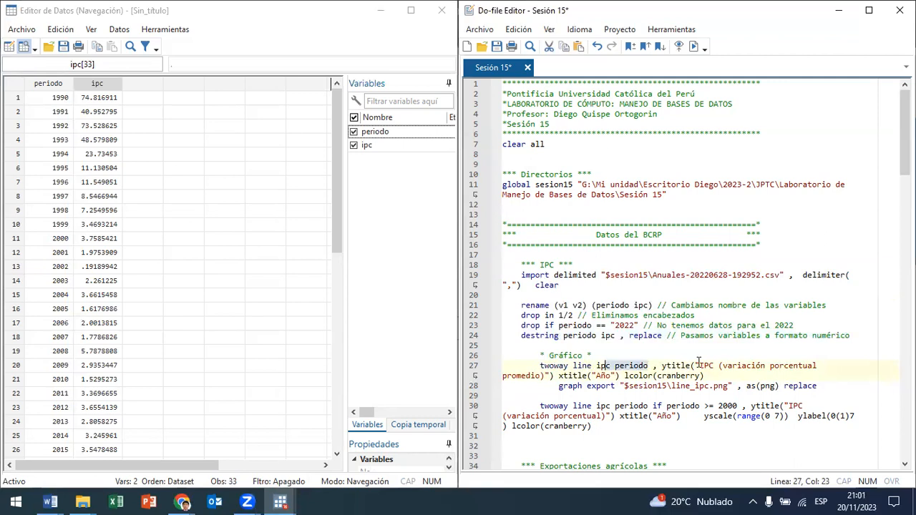
left_click_drag(717, 366, 614, 377)
left_click_drag(693, 373, 544, 367)
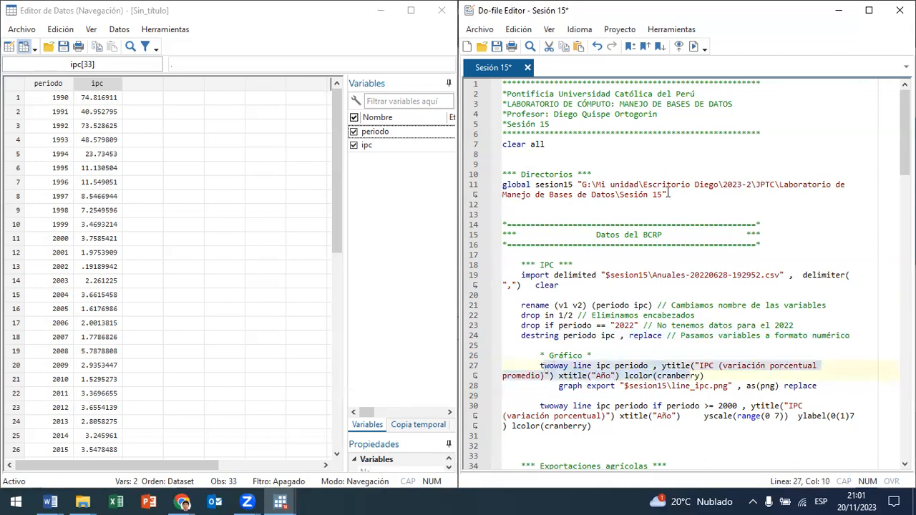
left_click(692, 45)
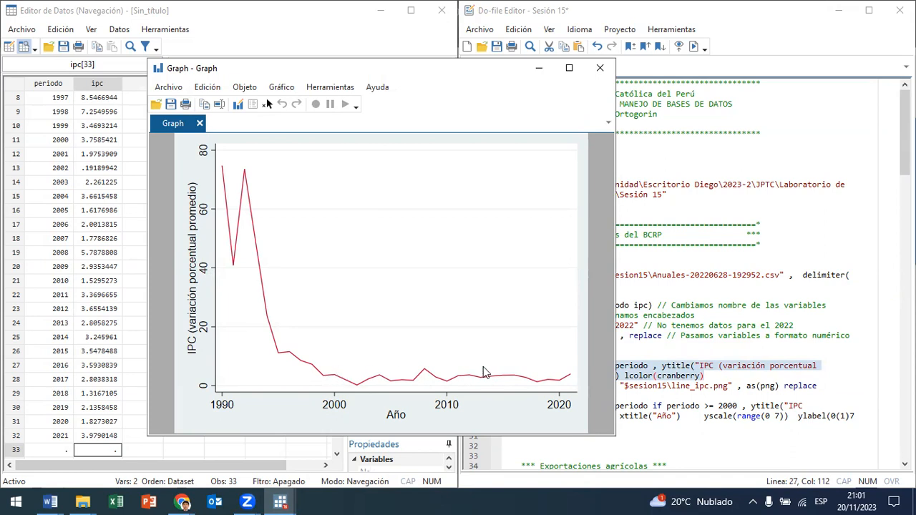
left_click(600, 68)
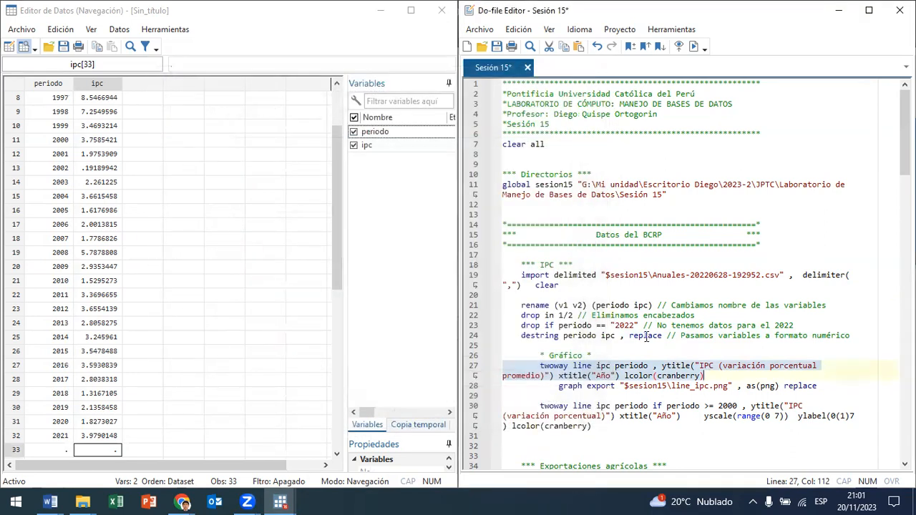
Step: Add the condition if periodo>2000 to the twoway line command on line 27, before the options comma
left_click(656, 367)
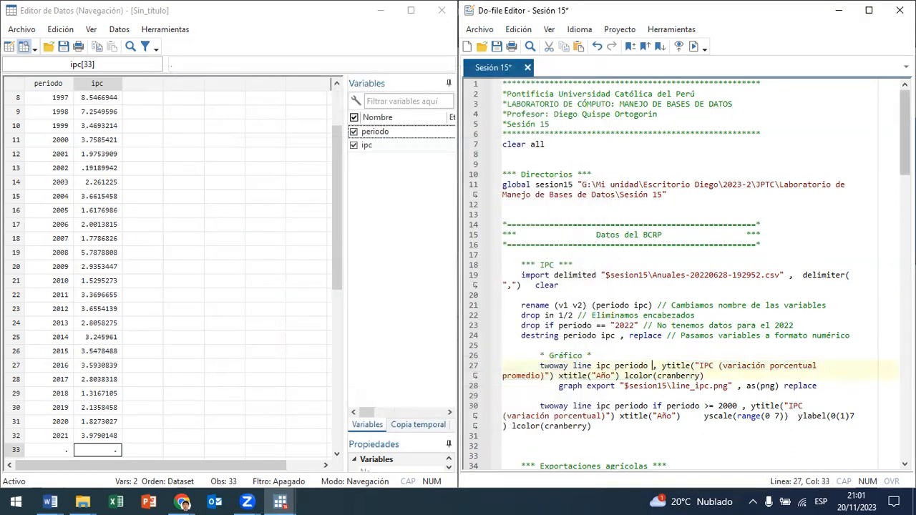
type("if ")
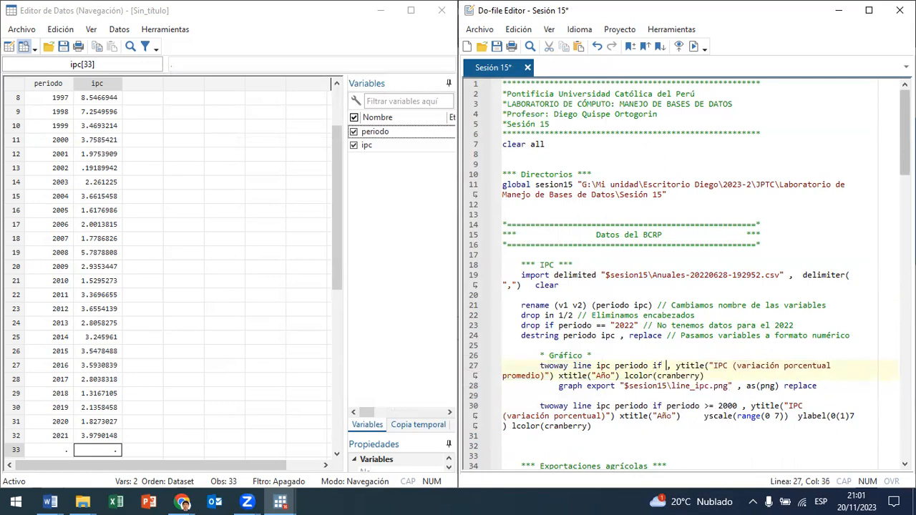
type("per")
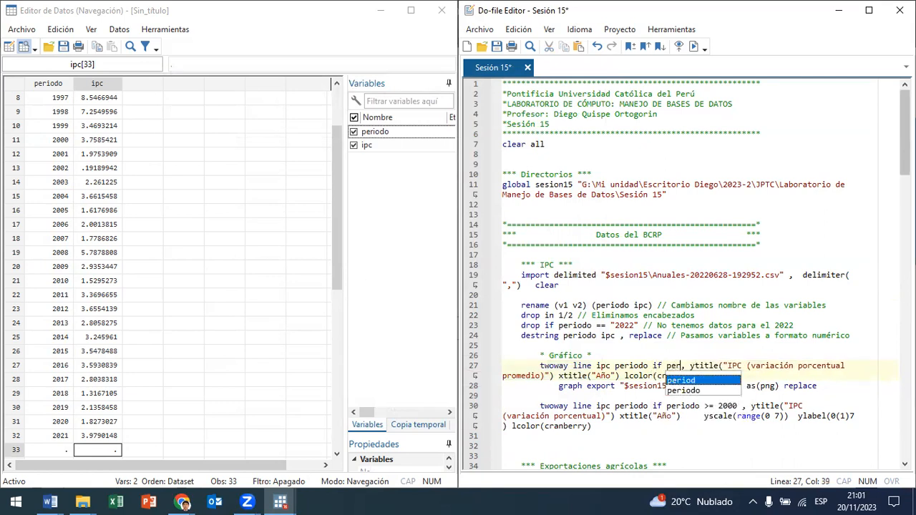
type("iodo")
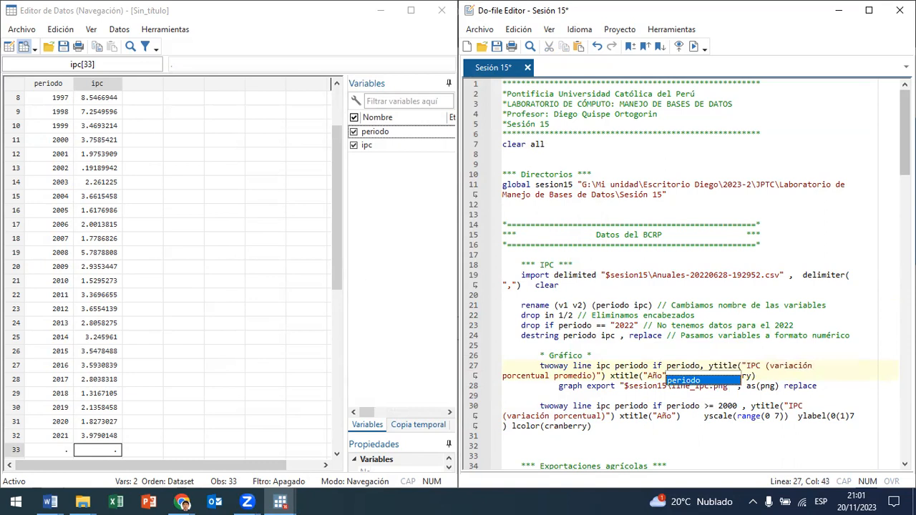
type(">")
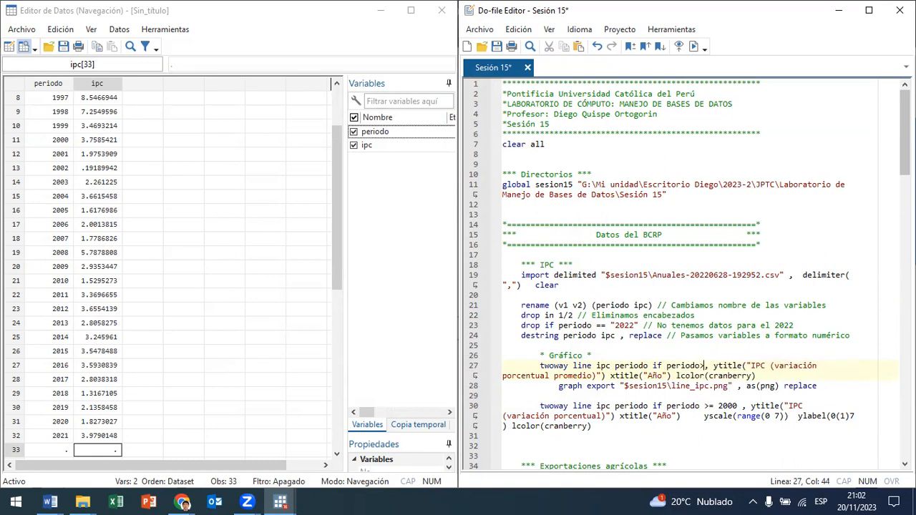
type("2000")
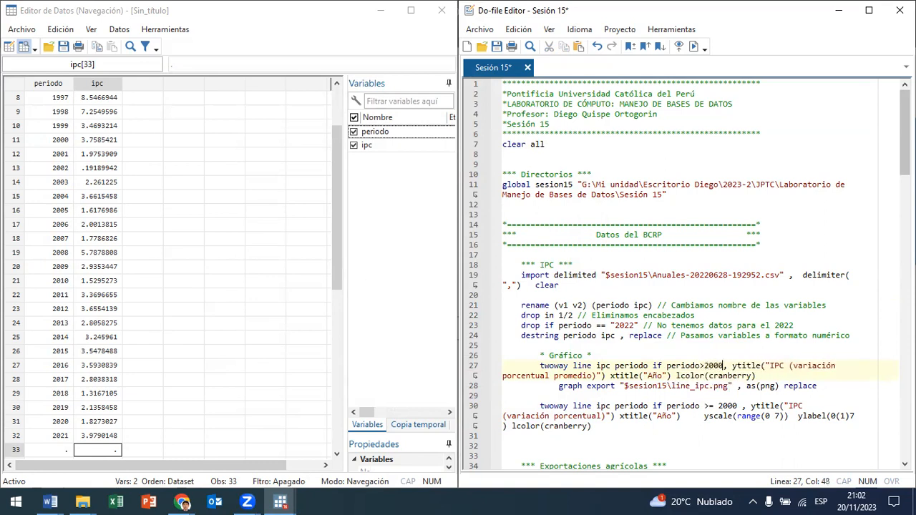
Step: Run the restricted graph command on line 27, examine the graph maximized, and close it
triple_click(607, 366)
left_click(695, 45)
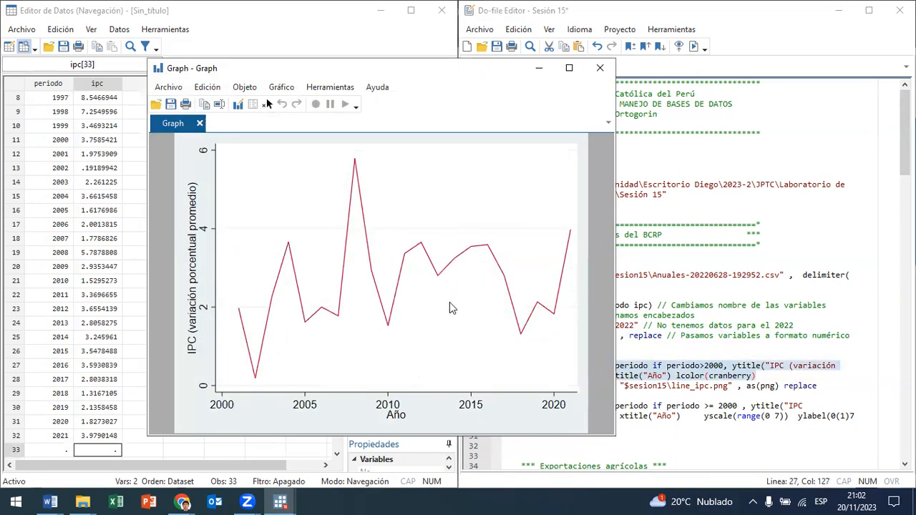
left_click(569, 69)
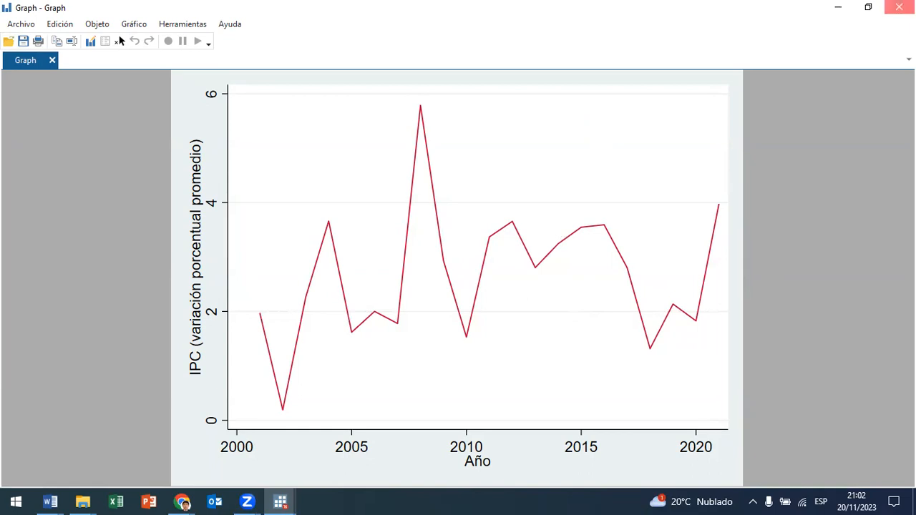
left_click(899, 7)
Step: Remove the if periodo>2000 condition from the twoway line command on line 27
left_click(705, 366)
left_click_drag(705, 366, 654, 366)
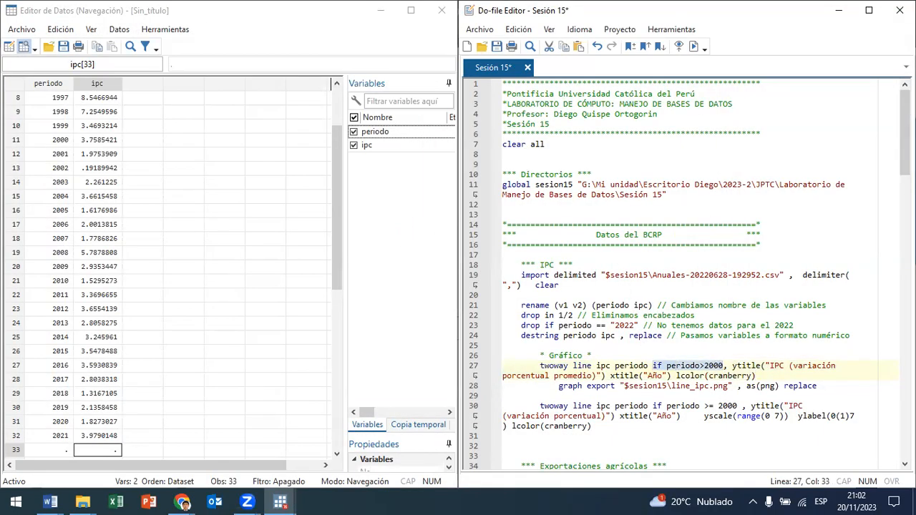
key("Delete")
key("Delete")
key("Delete")
key("Delete")
key("Delete")
key("BackSpace")
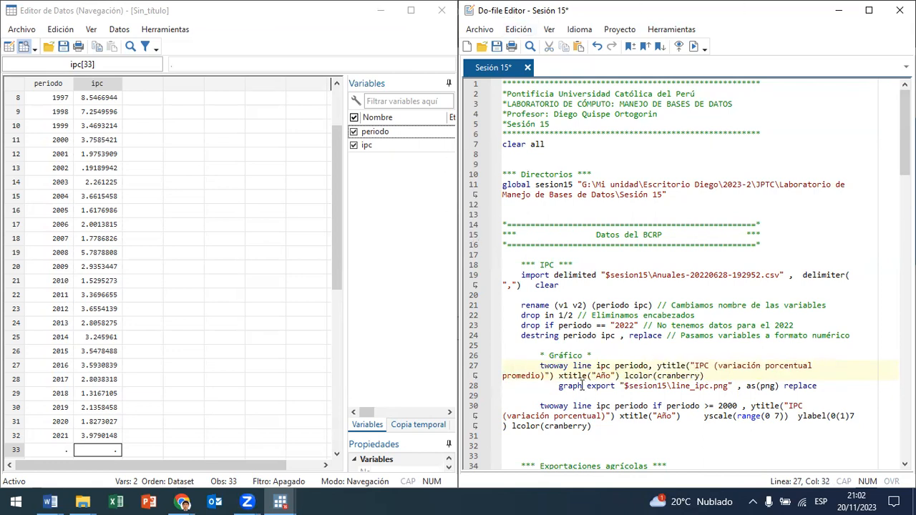
Step: Review the file name, as(png) and replace options of the graph export command on line 28, and run it for line_ipc.png
left_click_drag(557, 386, 615, 386)
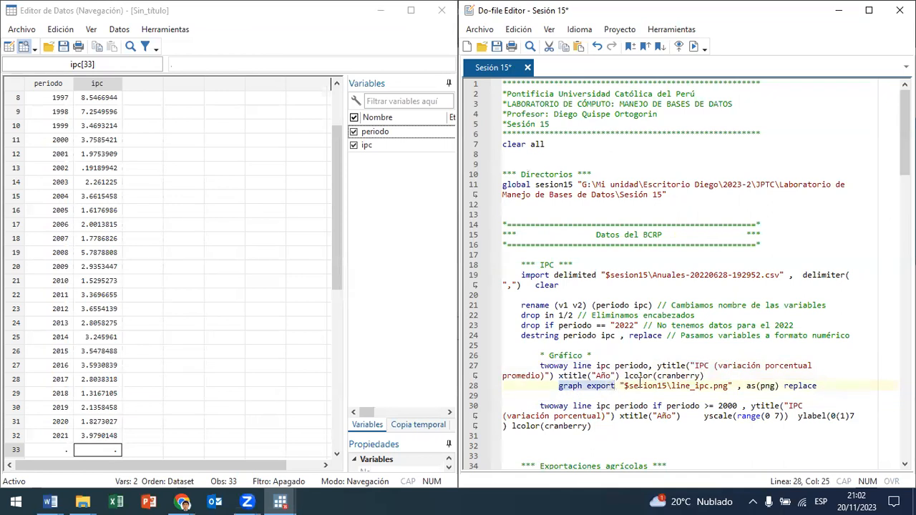
scroll(640, 384, "down", 3)
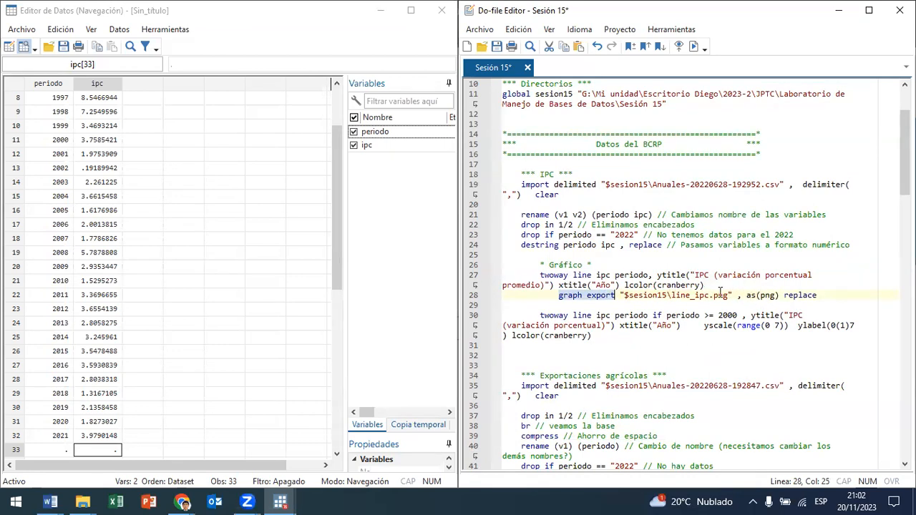
left_click_drag(673, 295, 708, 298)
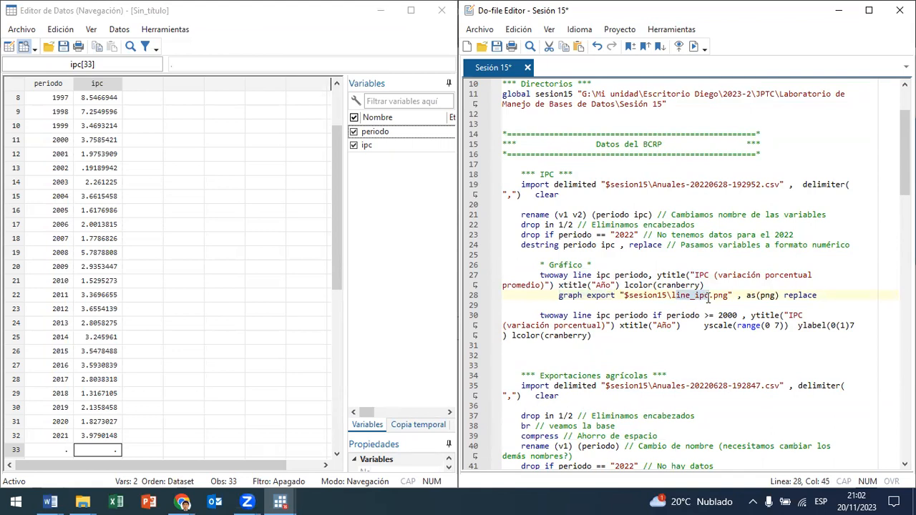
left_click(724, 295)
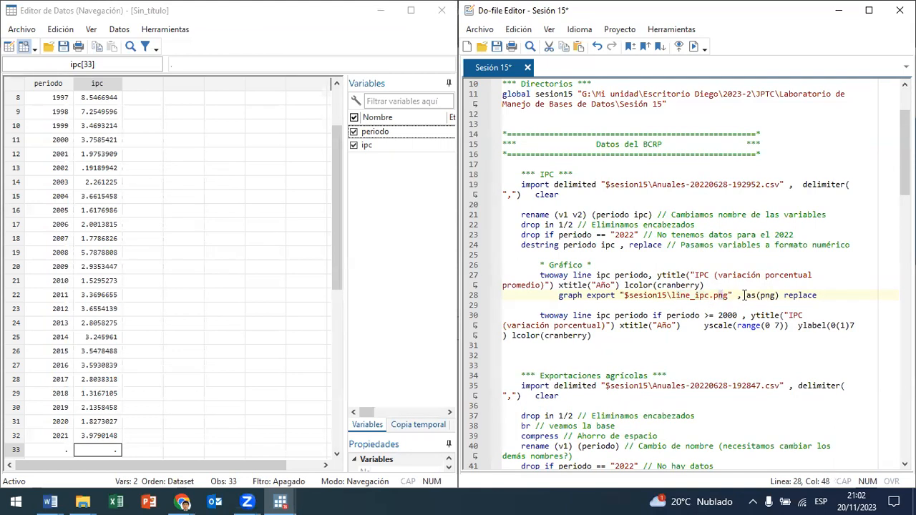
left_click(757, 295)
left_click_drag(757, 296, 745, 296)
left_click_drag(821, 295, 786, 295)
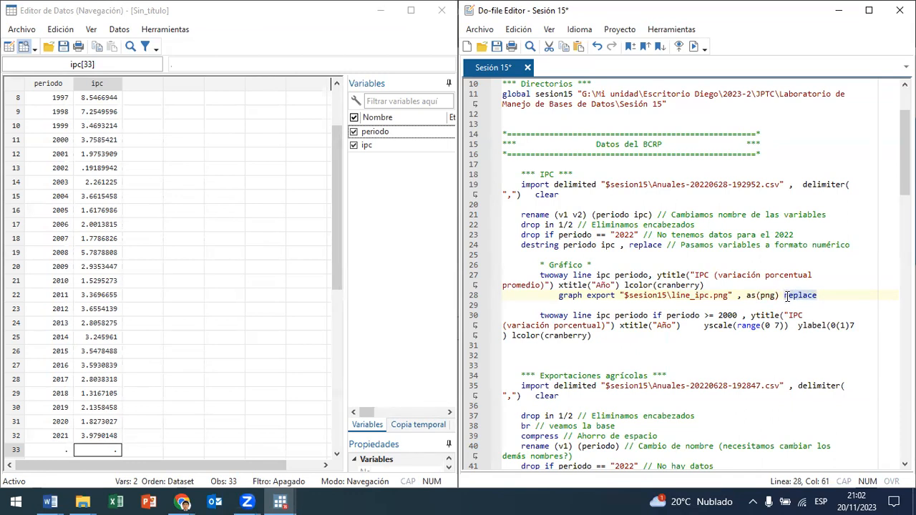
left_click_drag(653, 297, 707, 295)
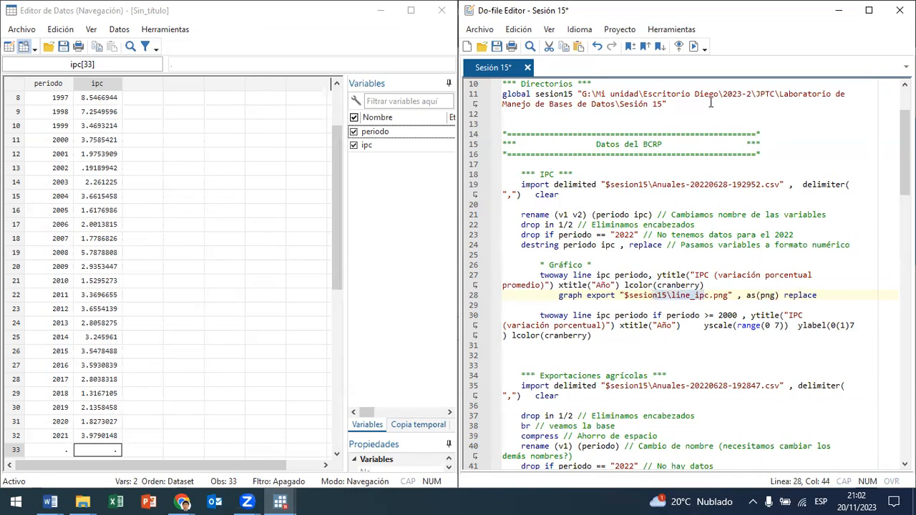
left_click(694, 47)
Step: Switch to the Sesión 15 folder in File Explorer and check the line_ipc image file's details
left_click(82, 501)
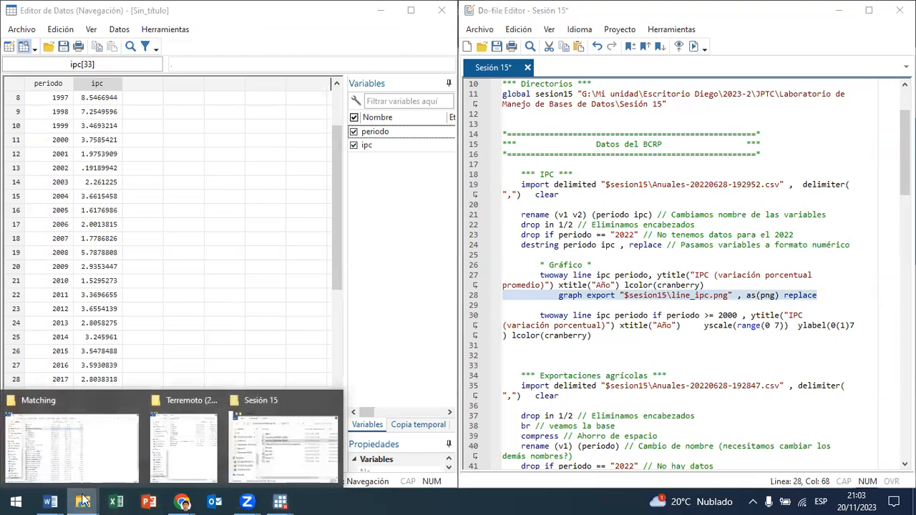
left_click(256, 431)
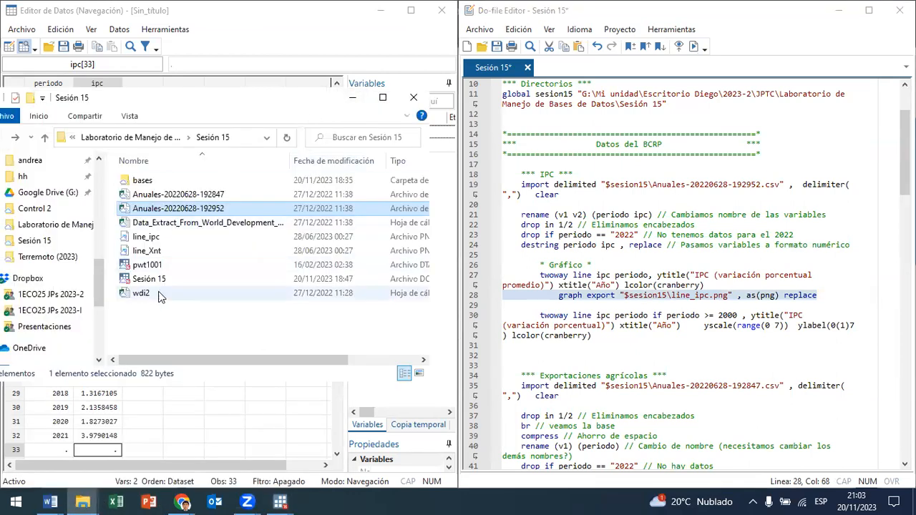
left_click(164, 346)
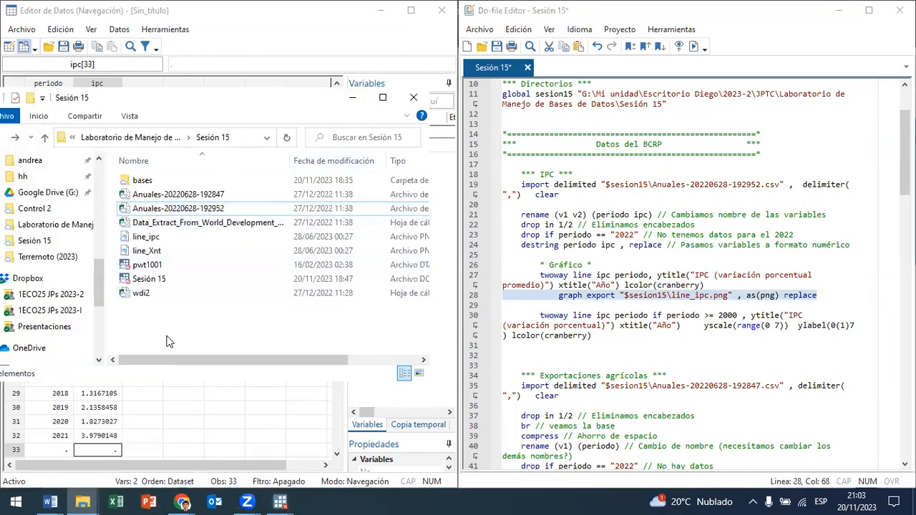
left_click(155, 241)
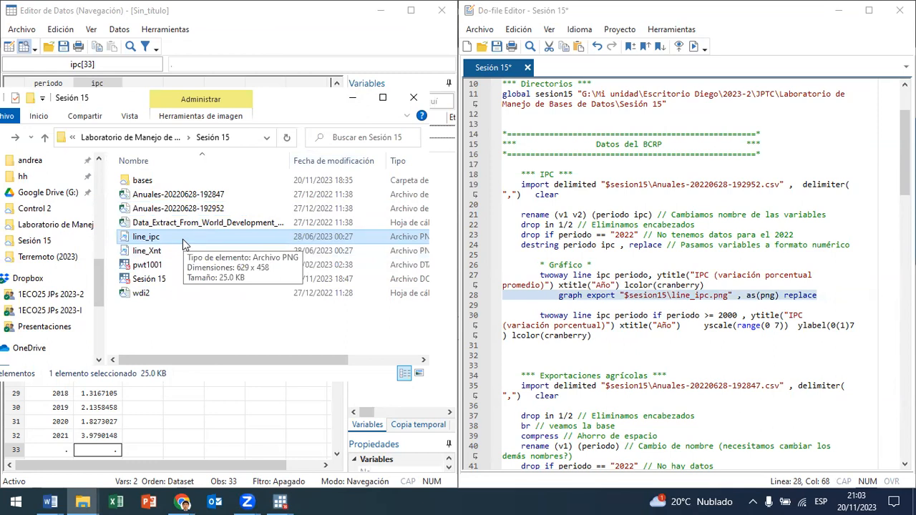
left_click(280, 502)
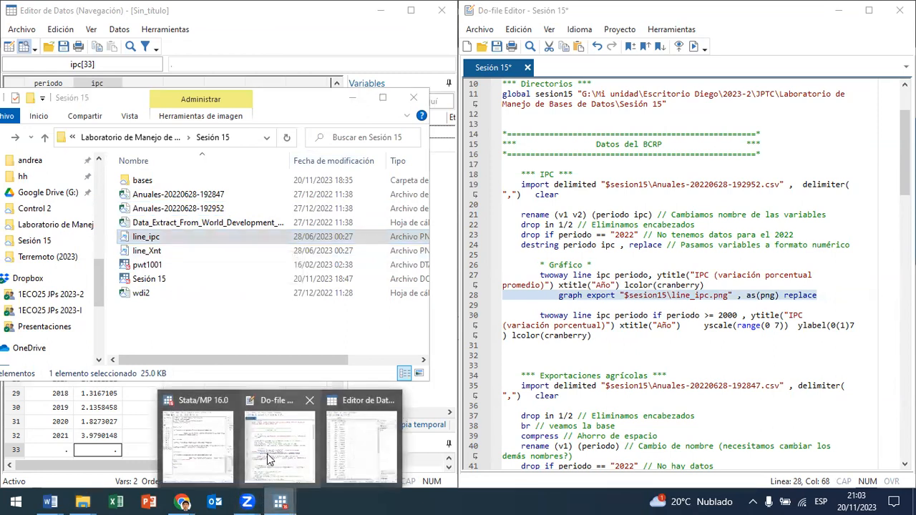
Step: Return to the Stata results and examine the graph export error against the commands on lines 27 and 28
left_click(207, 464)
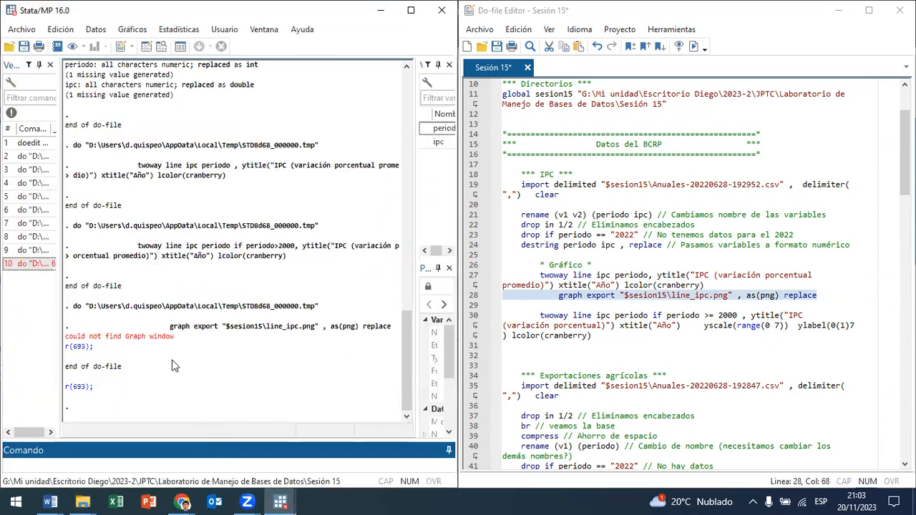
left_click(557, 308)
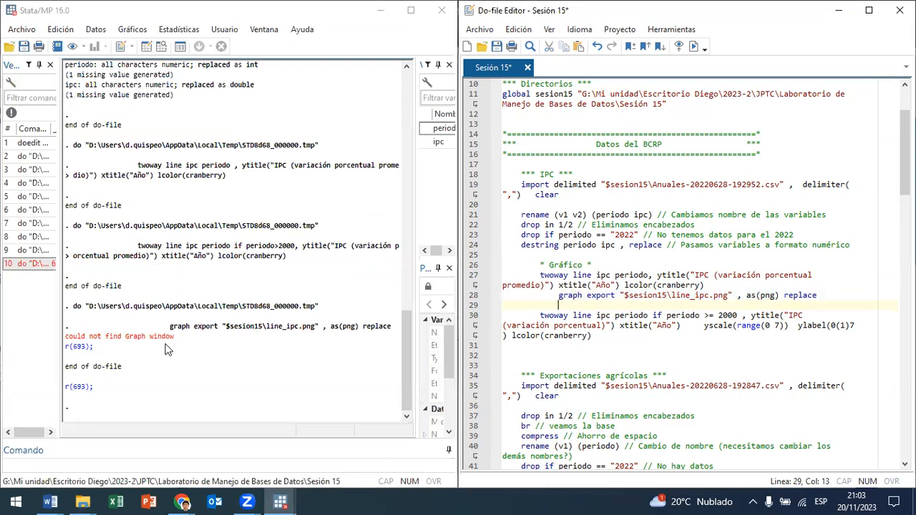
left_click_drag(177, 336, 72, 343)
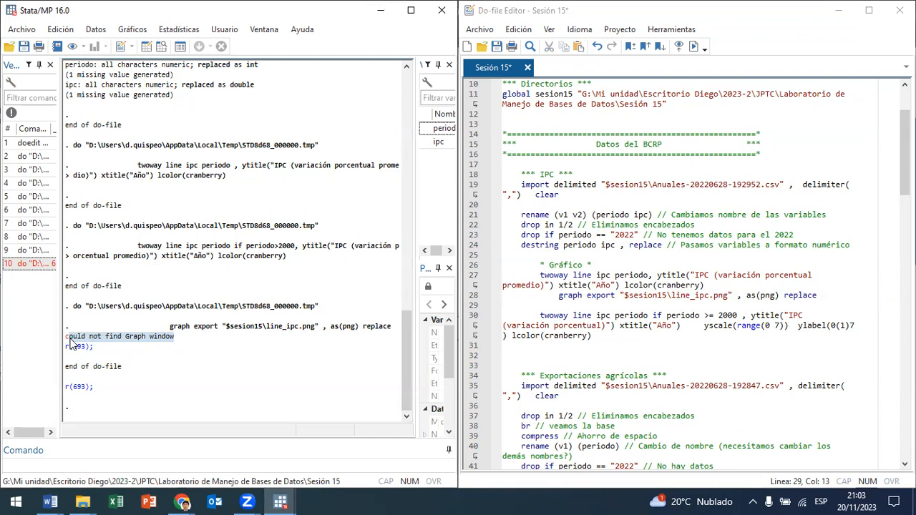
mouse_move(70, 339)
left_mouse_down()
mouse_move(63, 342)
mouse_move(67, 336)
left_mouse_up()
left_click_drag(560, 295, 838, 294)
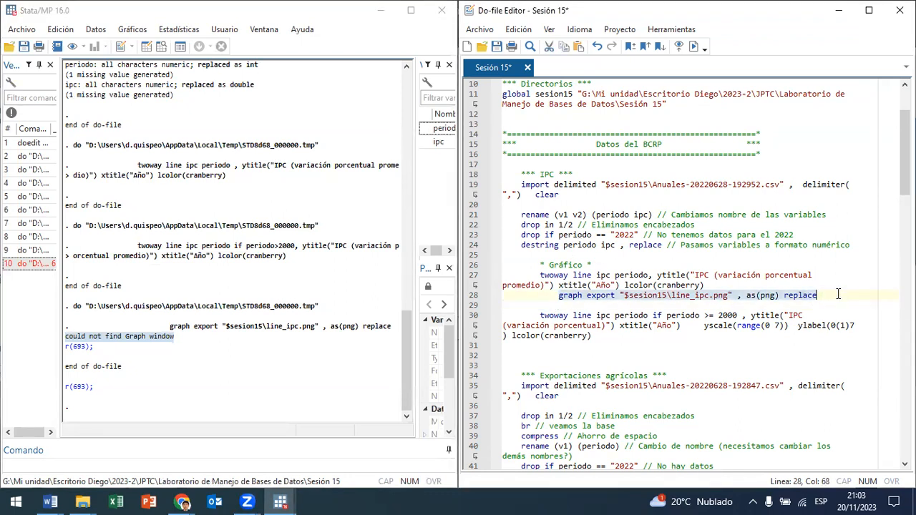
left_click_drag(534, 275, 710, 285)
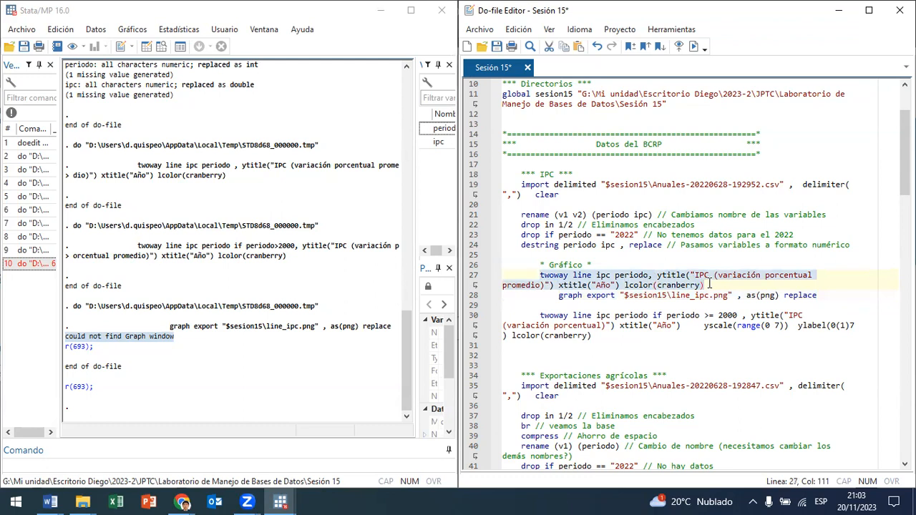
Step: Run the graph command on line 27 together with the line 28 export to line_ipc.png, and close the graph
left_click(280, 502)
left_click(617, 287)
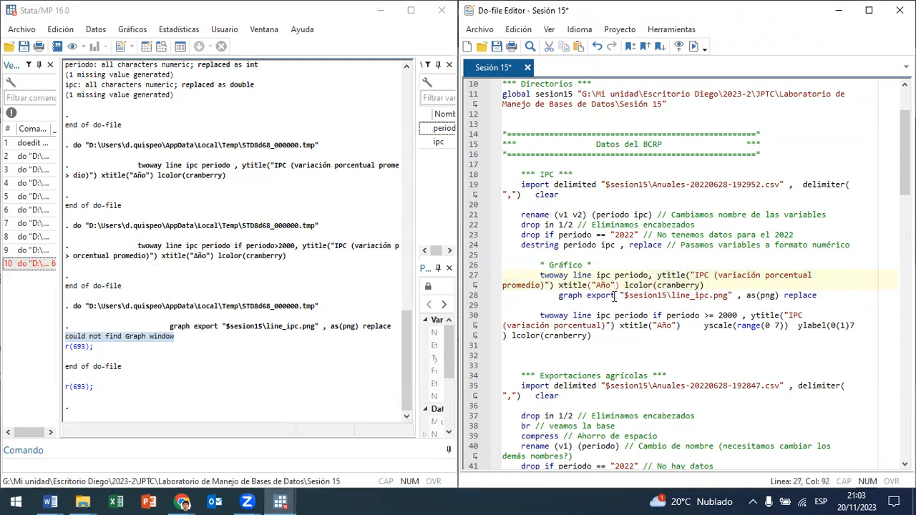
left_click_drag(613, 299, 529, 276)
left_click(692, 46)
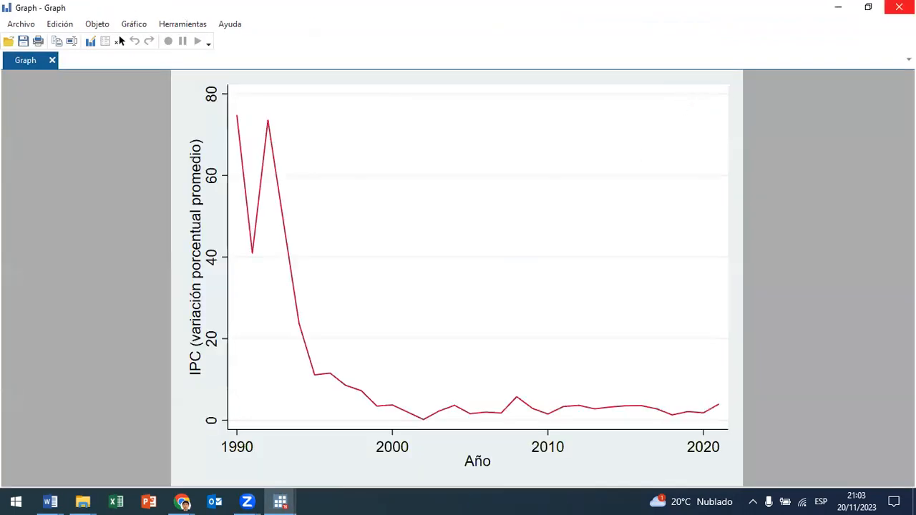
left_click(902, 5)
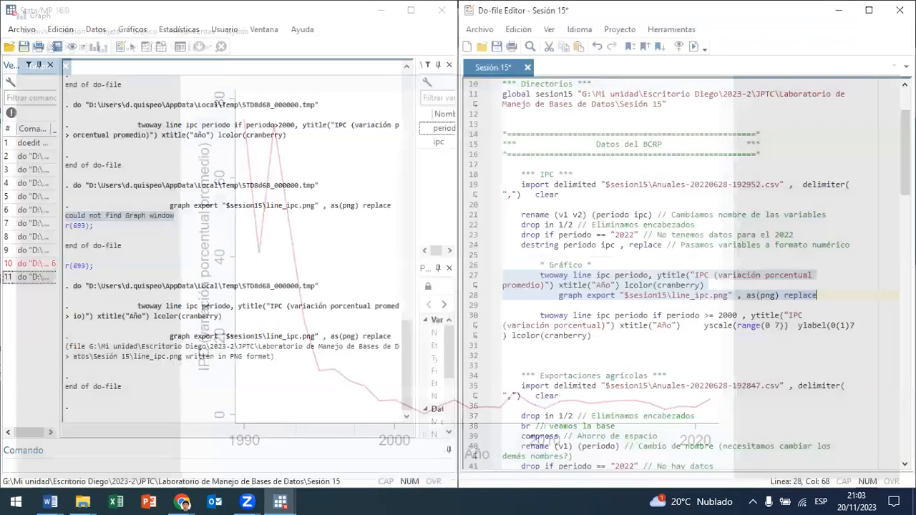
Step: Open the line_ipc image from the Sesión 15 folder, examine it, close it and return to Stata
mouse_move(84, 500)
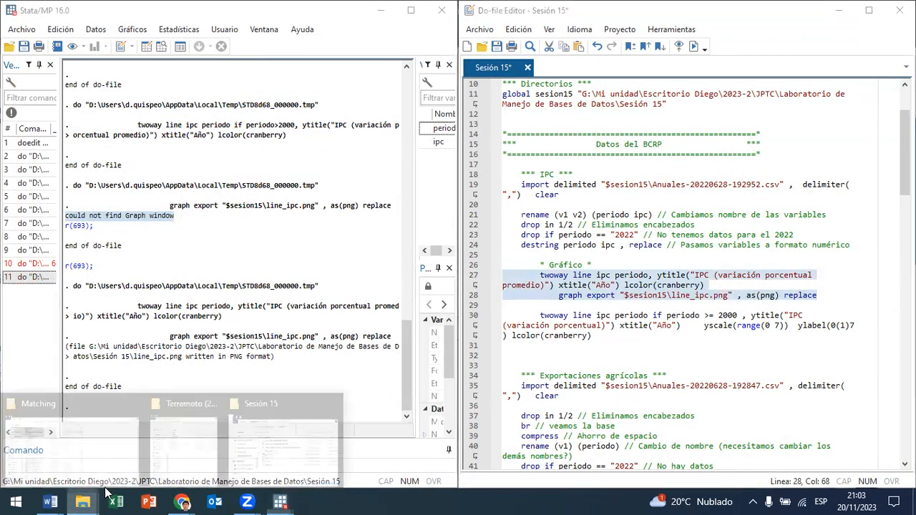
left_click(298, 446)
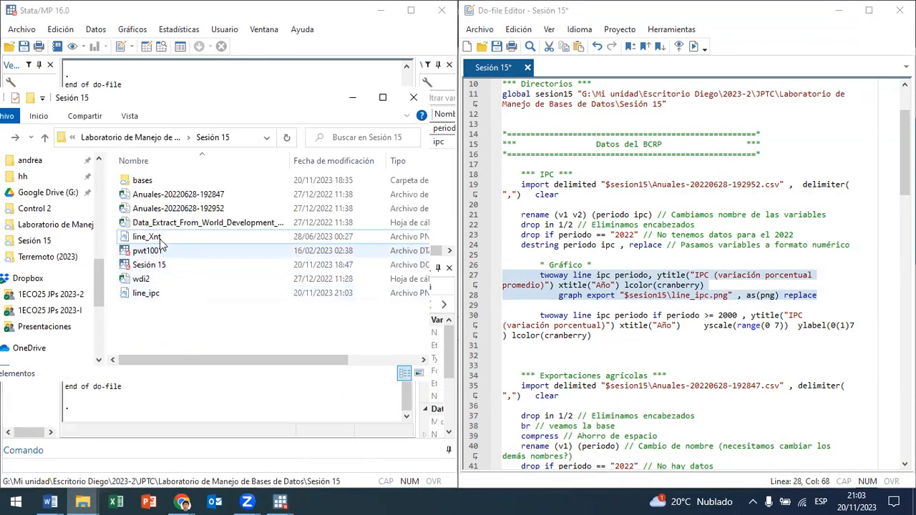
left_click(169, 235)
left_click(161, 298)
double_click(161, 296)
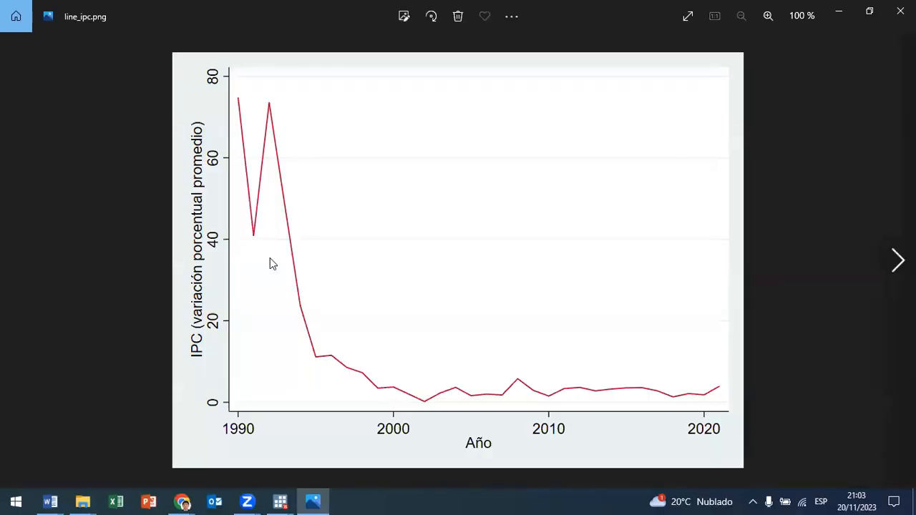
left_click(900, 10)
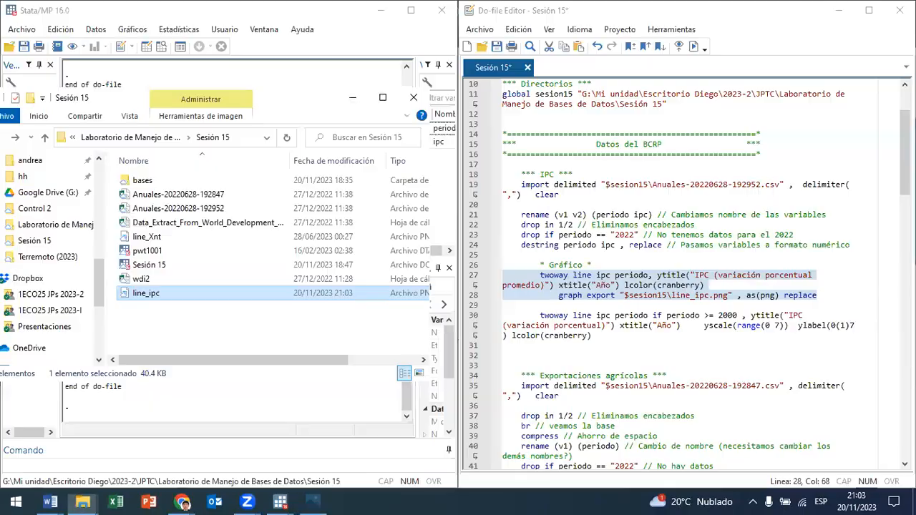
left_click(247, 81)
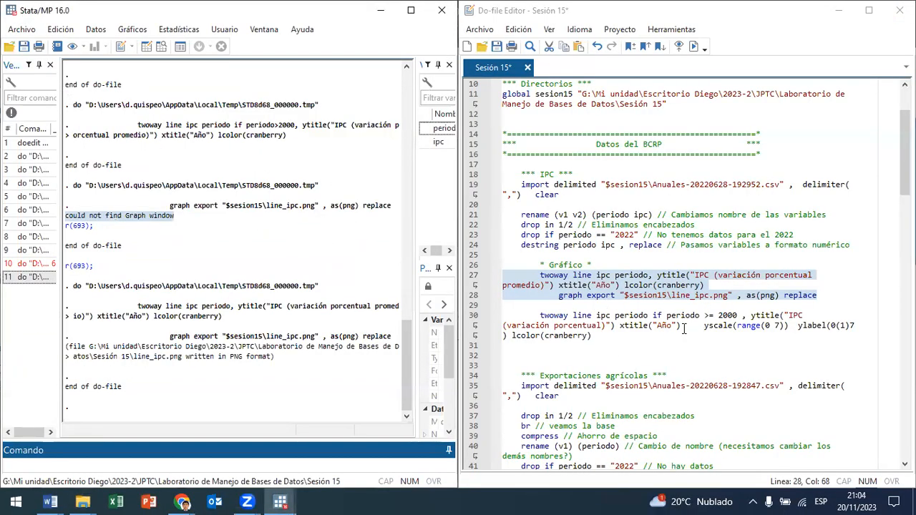
Step: Review the periodo >= 2000 condition and the yscale range option in the twoway line command on line 30
scroll(657, 307, "down", 2)
left_click(637, 287)
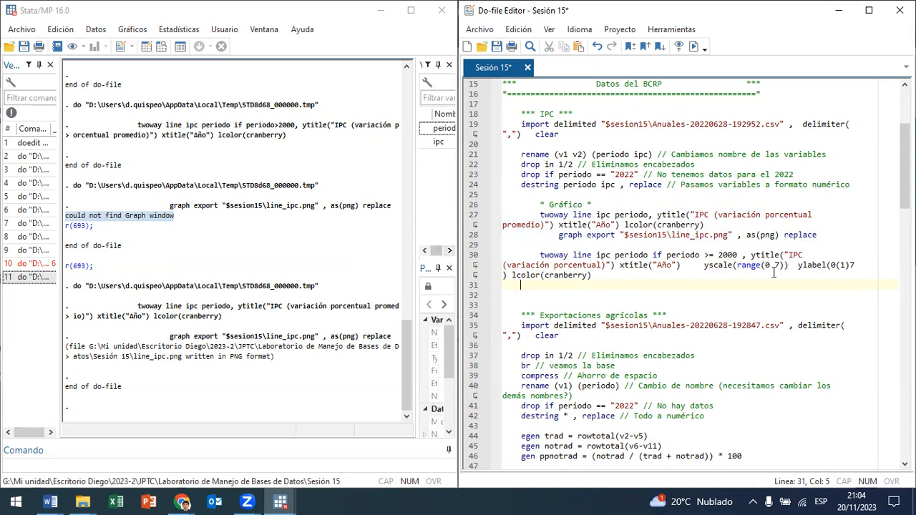
left_click_drag(650, 256, 731, 262)
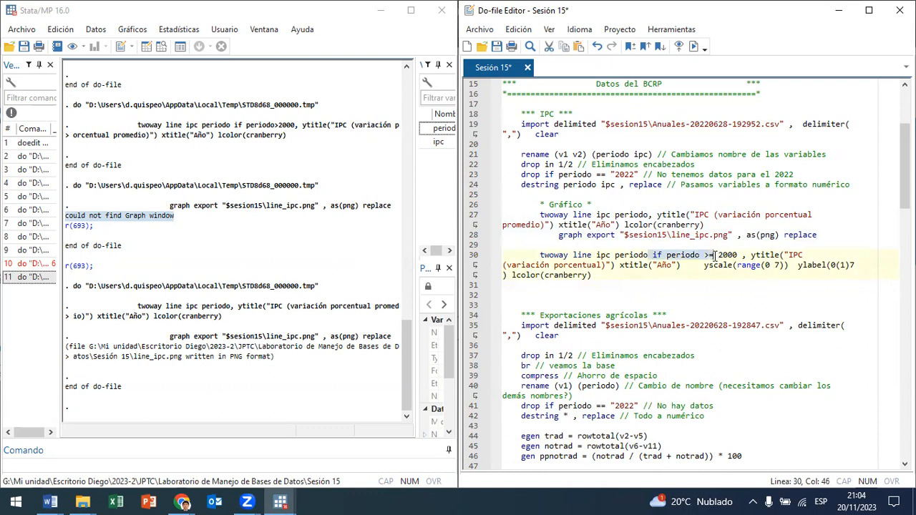
left_click(726, 266)
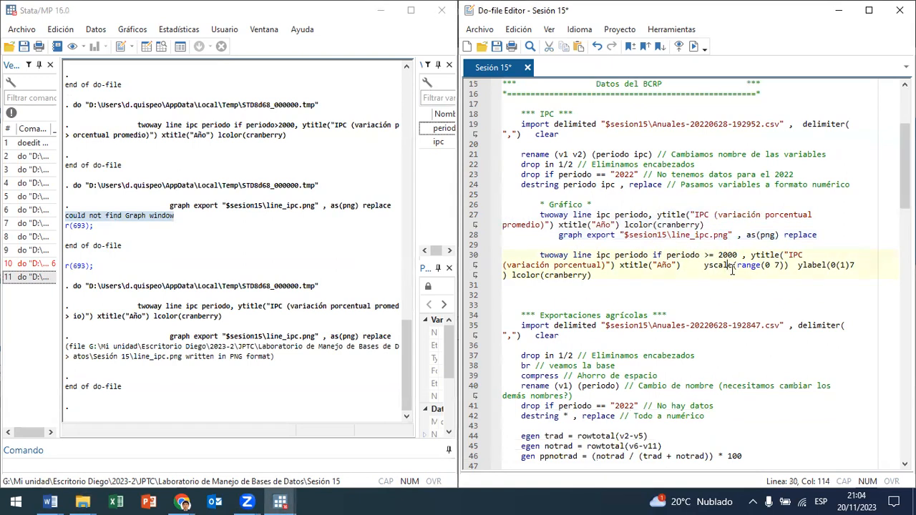
left_click_drag(771, 265, 765, 266)
left_click_drag(614, 255, 592, 275)
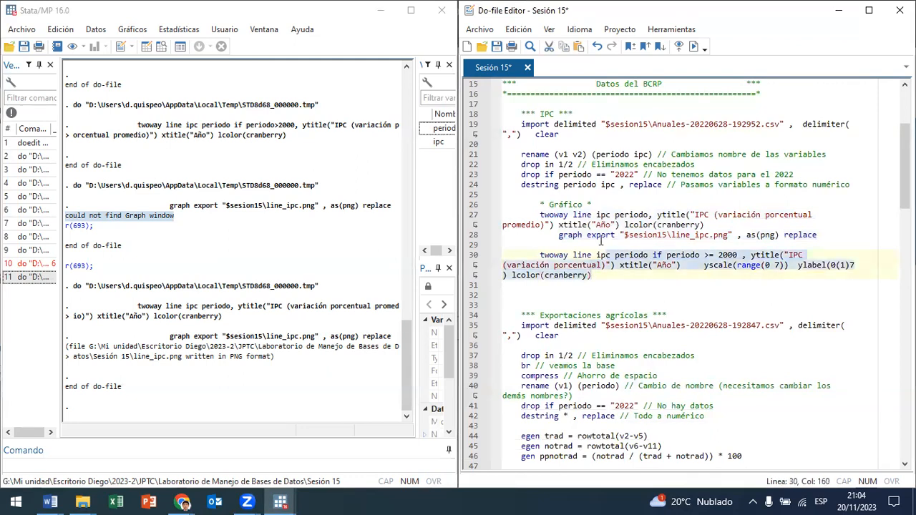
Step: Separate the yscale, ylabel and lcolor options from the line 30 command with line breaks and run the remaining part
left_click(705, 265)
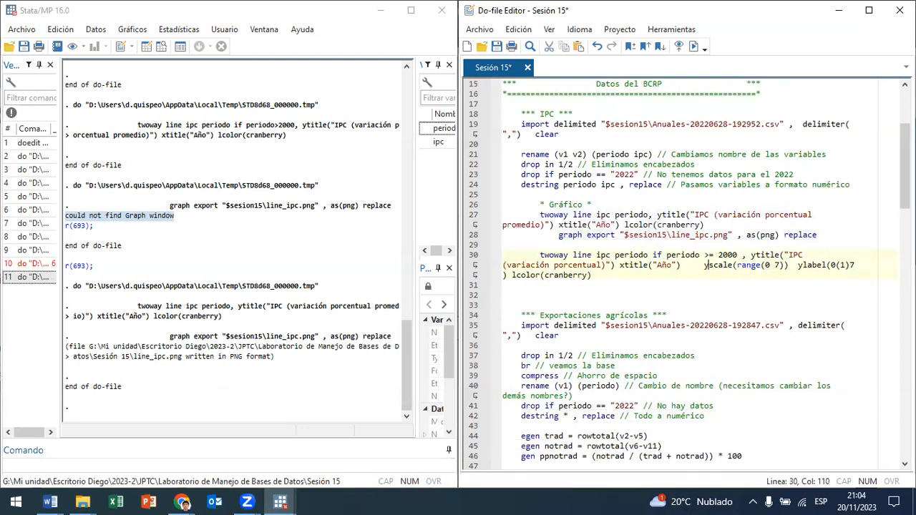
key("Return")
key("Return")
key("Return")
key("Return")
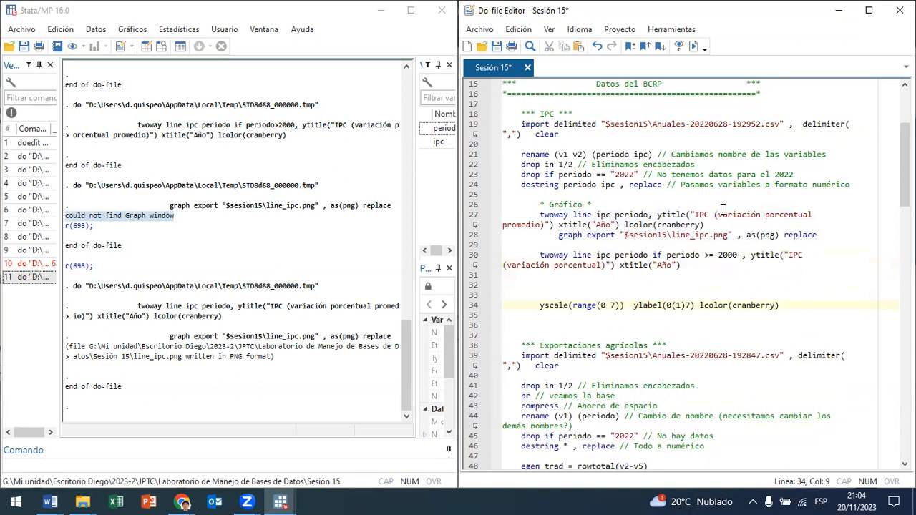
triple_click(597, 255)
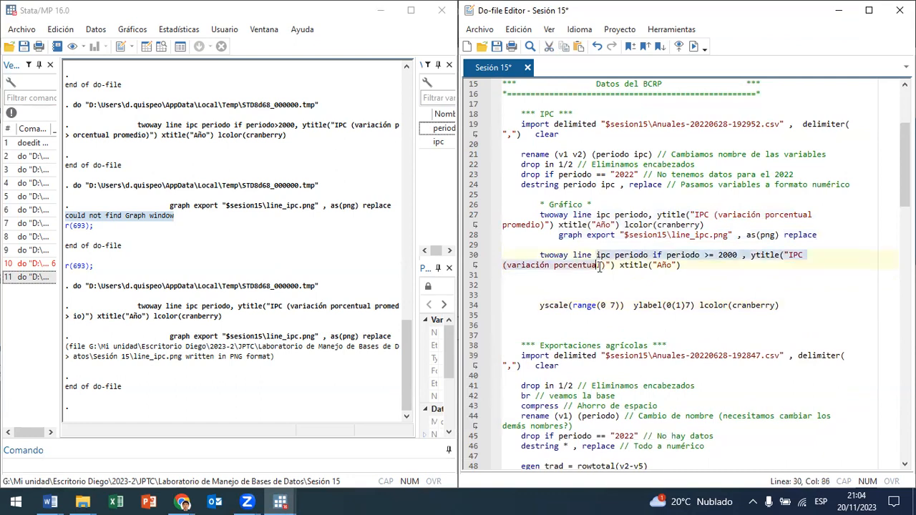
left_click(695, 46)
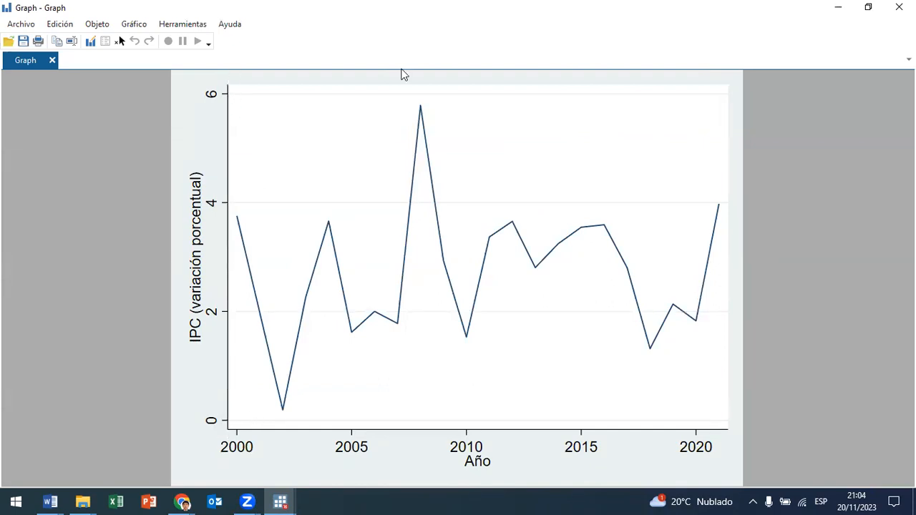
Step: Place the graph window side by side with the do-file for comparison
left_click_drag(669, 6, 119, 192)
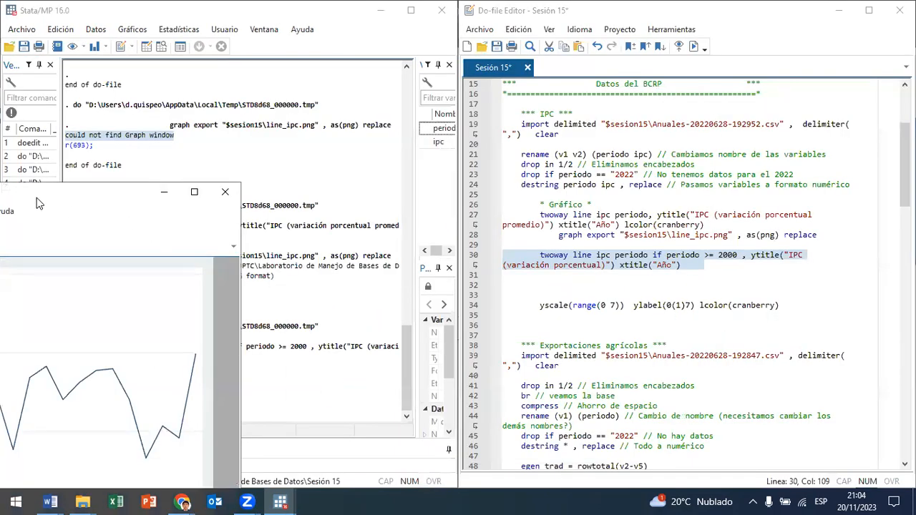
left_click_drag(39, 204, 0, 204)
left_click(711, 256)
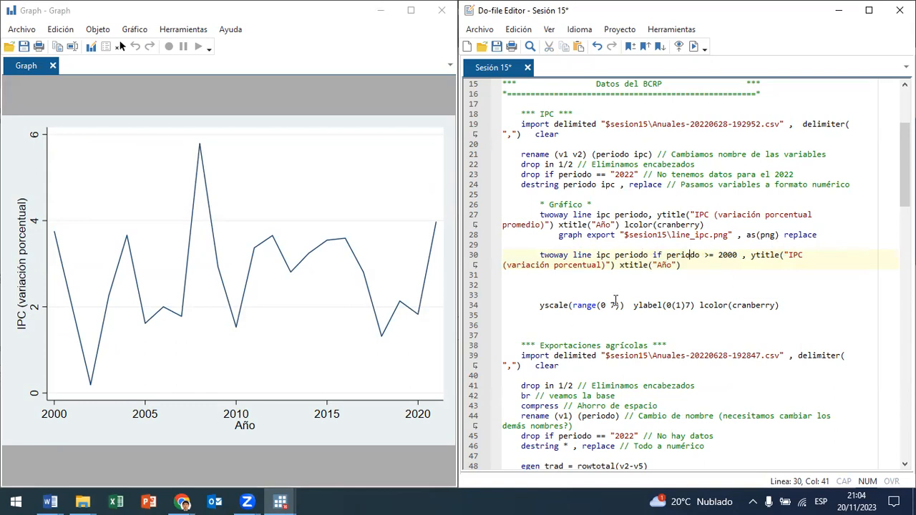
Step: Rejoin the yscale, ylabel and lcolor options directly after xtitle("Año") on line 30, removing the blank lines and extra spaces
left_click(541, 307)
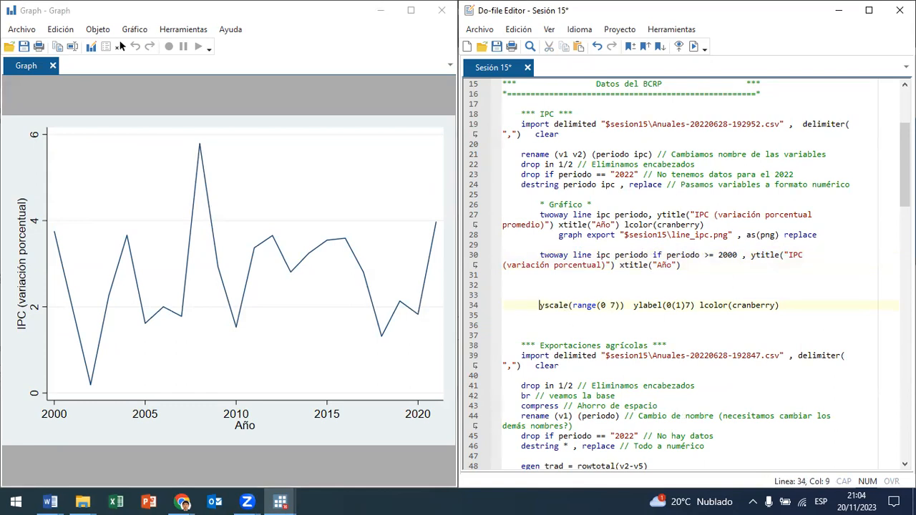
key("BackSpace")
key("BackSpace")
key("BackSpace")
key("BackSpace")
key("BackSpace")
key("BackSpace")
key("BackSpace")
key("BackSpace")
key("BackSpace")
key("BackSpace")
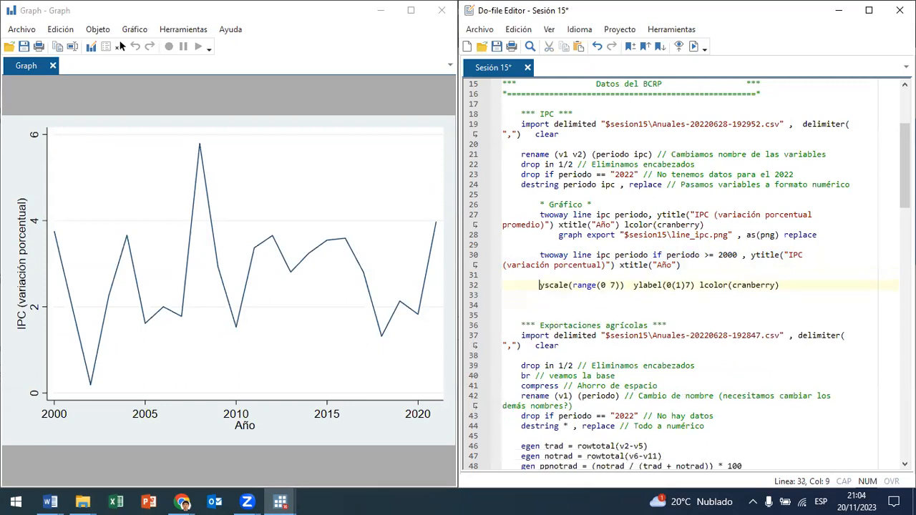
key("BackSpace")
key("BackSpace")
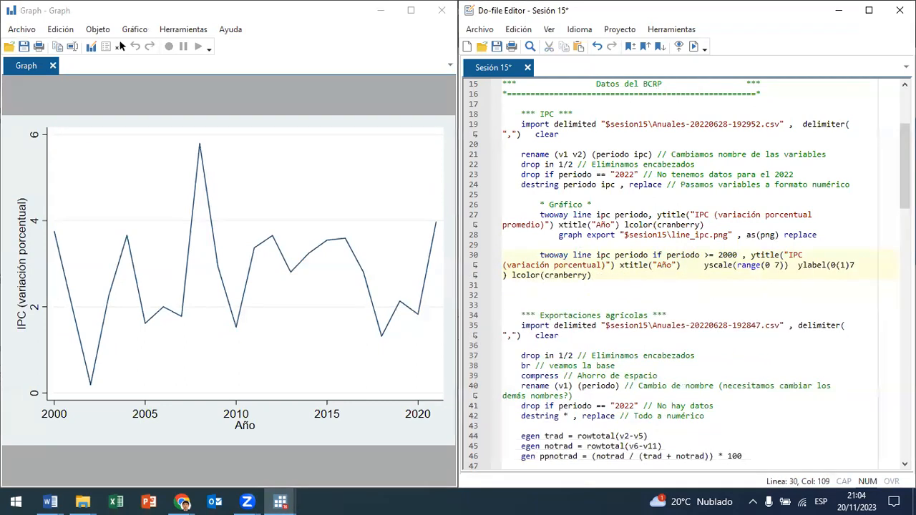
key("BackSpace")
key("BackSpace")
key("BackSpace")
key("BackSpace")
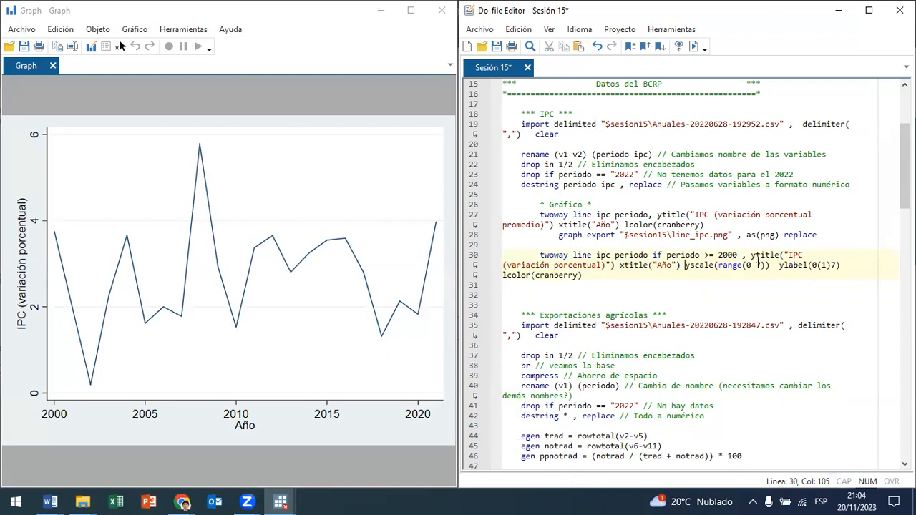
Step: Change the line 30 y-axis options to yscale(range(0 8)) and ylabel(0(1)8)
type("8")
key("Delete")
left_click_drag(781, 266, 807, 266)
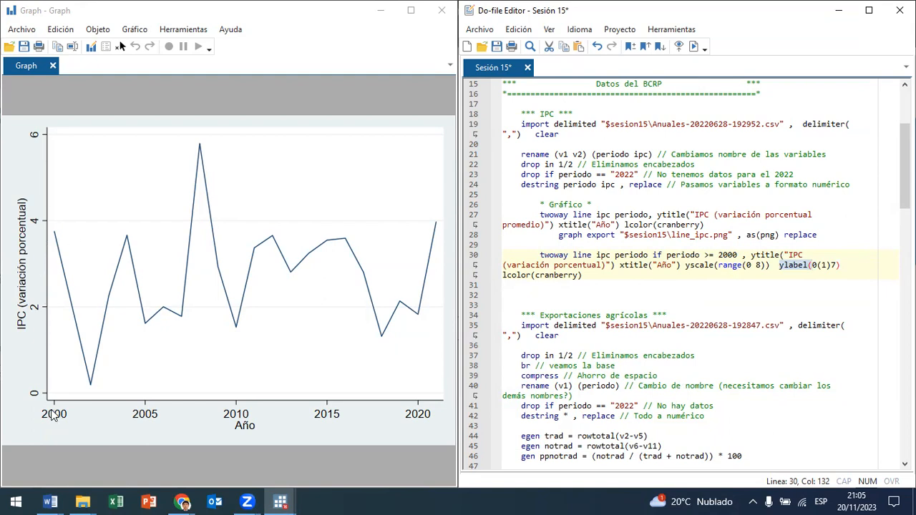
left_click(822, 265)
left_click(832, 264)
key("BackSpace")
type("8")
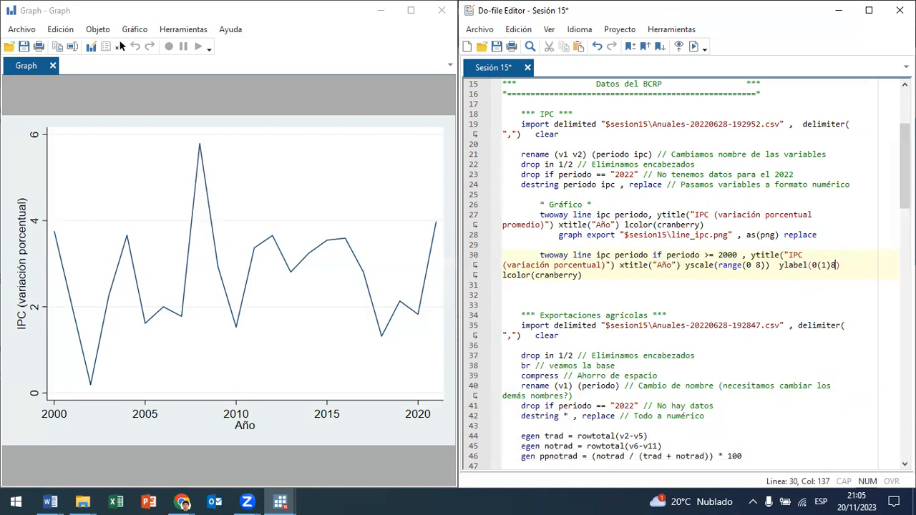
Step: Run the full twoway line command on line 30 and move the graph window into clear view
left_click_drag(555, 277, 552, 254)
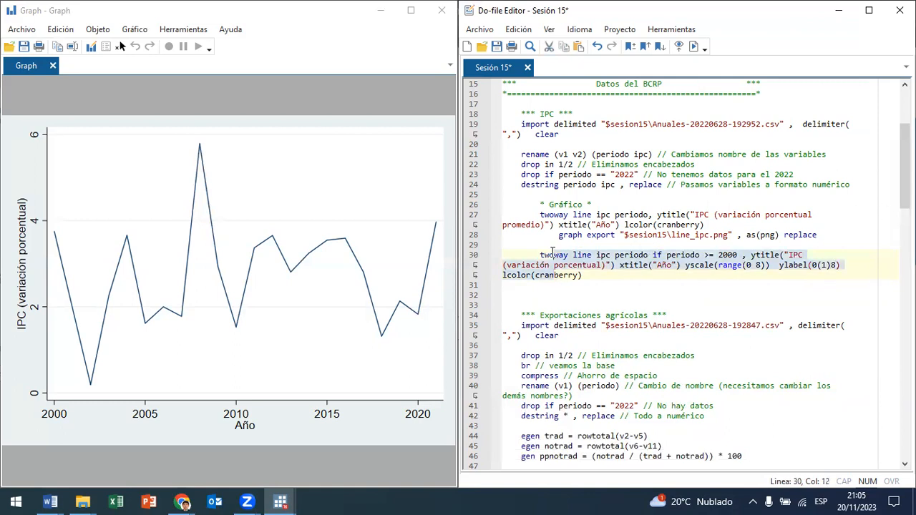
left_click(693, 46)
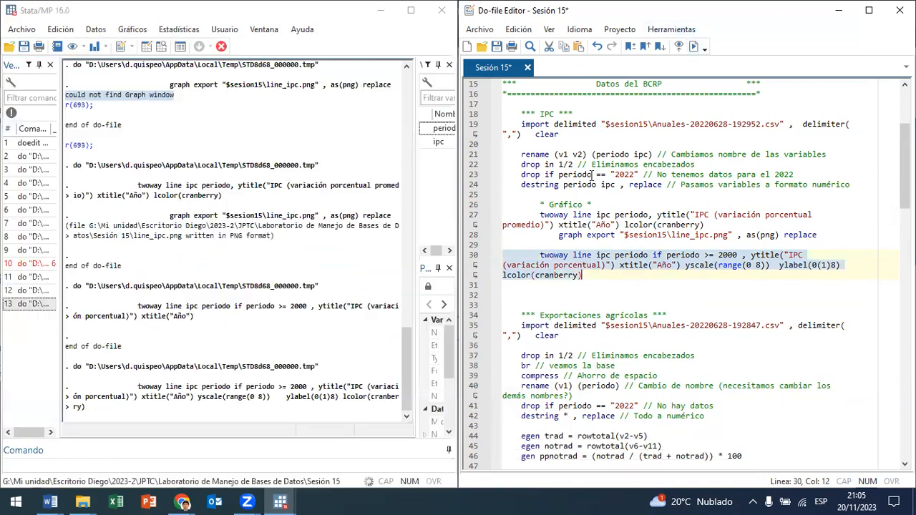
left_click_drag(61, 192, 394, 46)
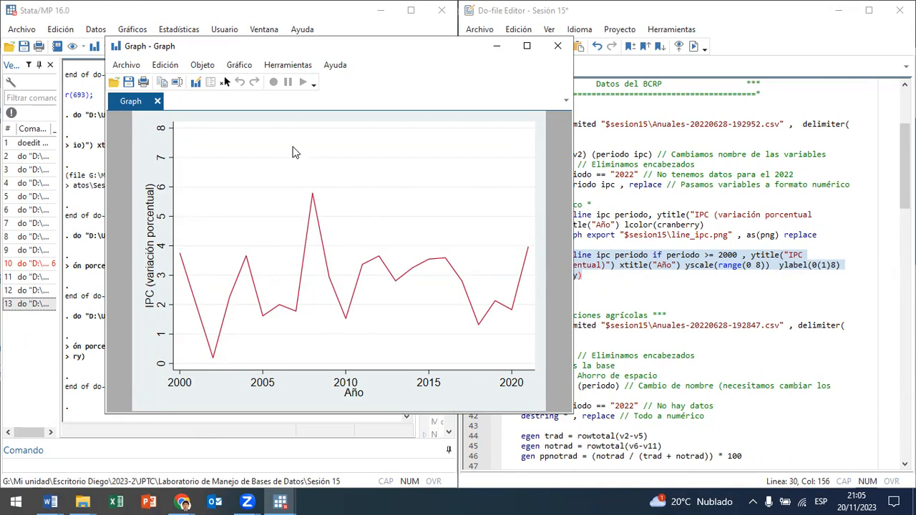
Step: Switch to Chrome and load bcrp.gob.pe in a new tab
left_click(182, 502)
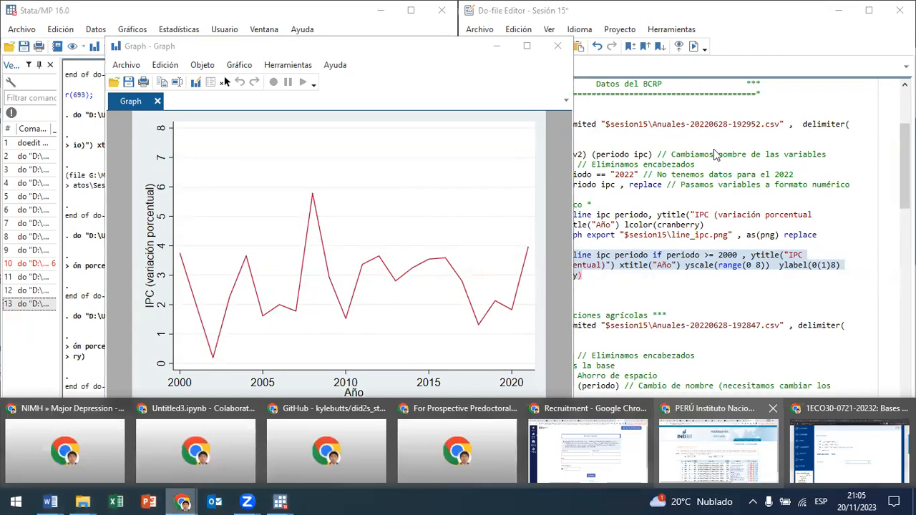
left_click(757, 460)
left_click(748, 10)
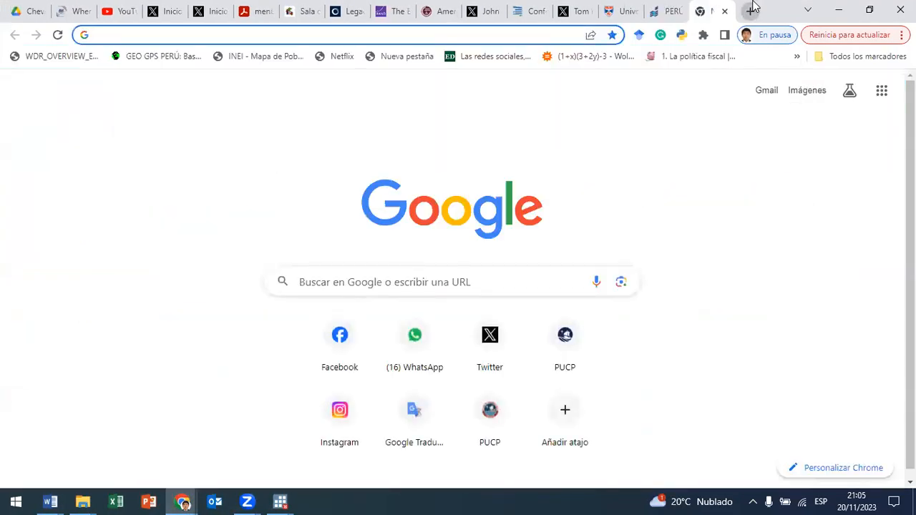
type("bcrp.gob.pe")
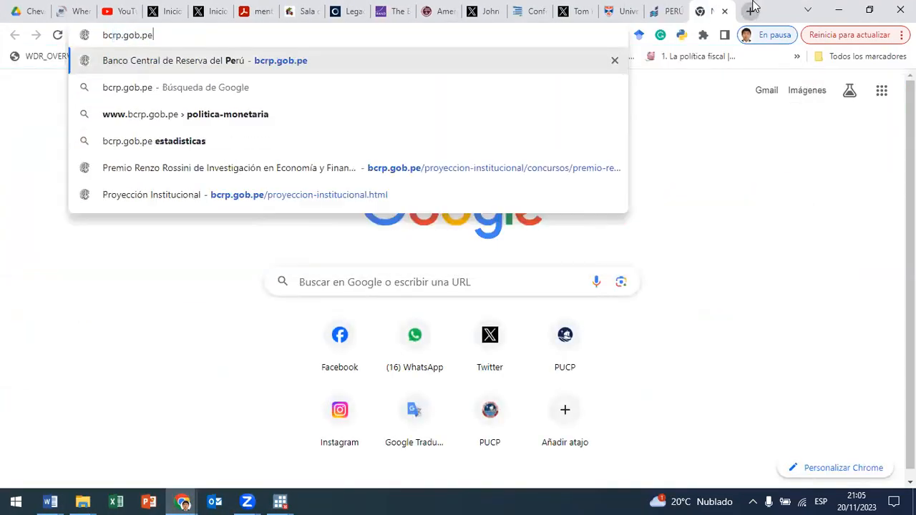
key("Return")
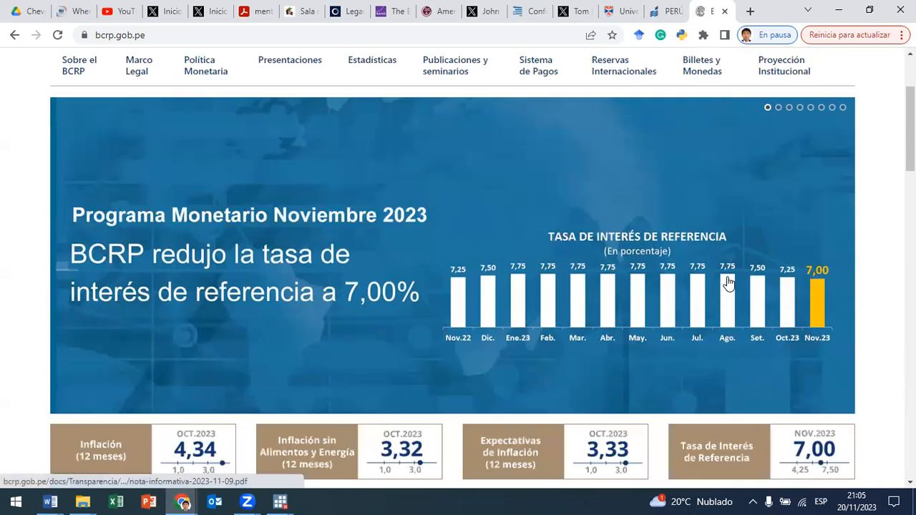
Step: View the 12-month inflation indicators on the BCRP homepage and return to Stata
scroll(744, 236, "down", 8)
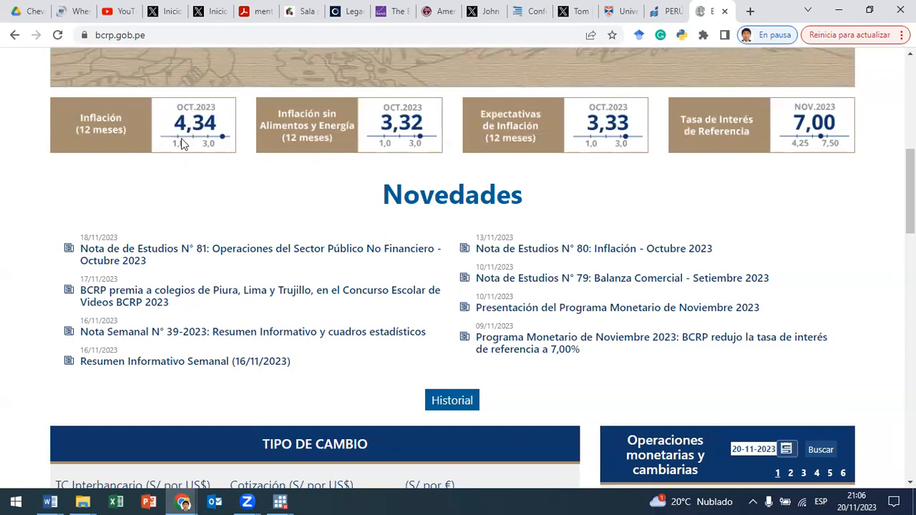
left_click(836, 12)
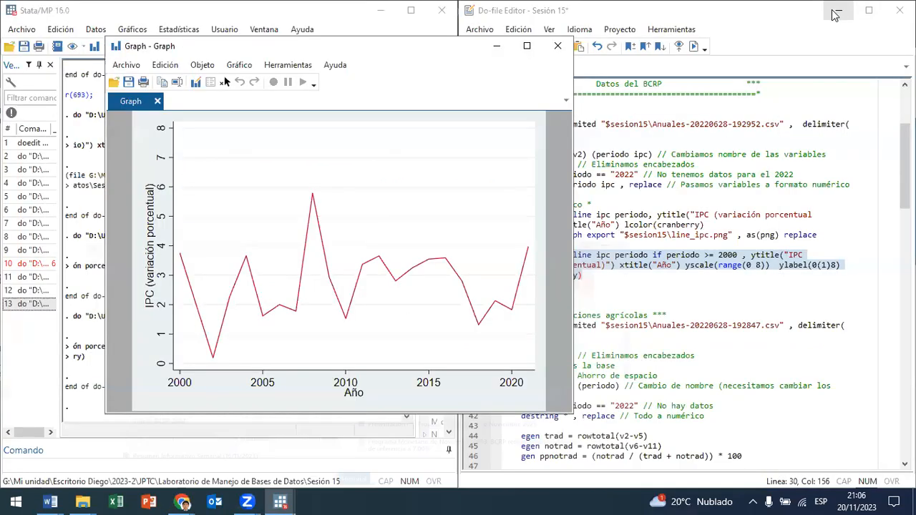
Step: Add a reference line yline(1) after lcolor(cranberry) in the line 30 twoway command and run it
left_click(645, 278)
type("x")
key("BackSpace")
type("yline")
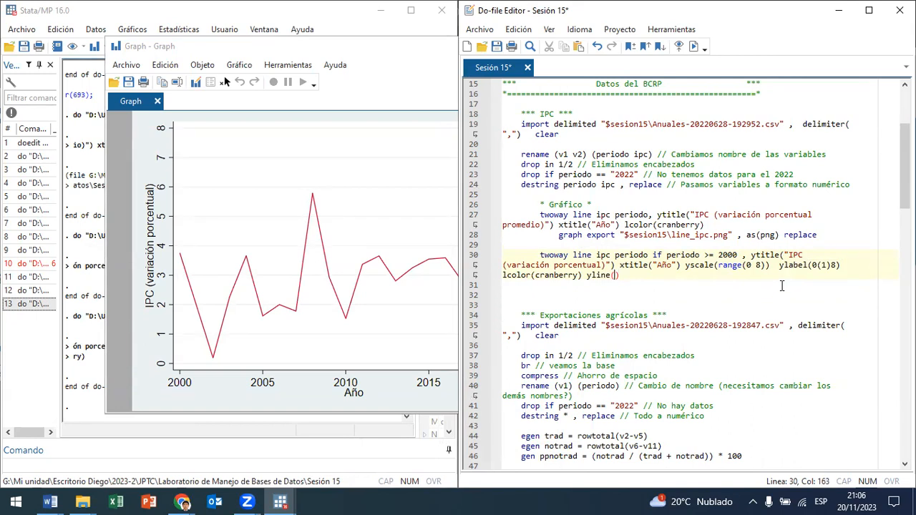
type("(1")
left_click_drag(597, 281, 503, 256)
left_click(694, 46)
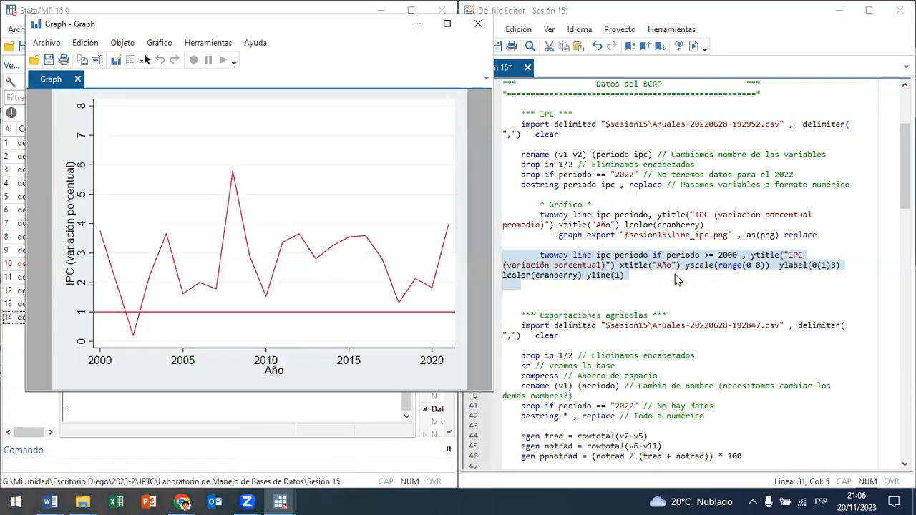
Step: Add a second reference line yline(3) at the end of line 30, run the command and close the resulting graph
left_click(678, 279)
type("yline()")
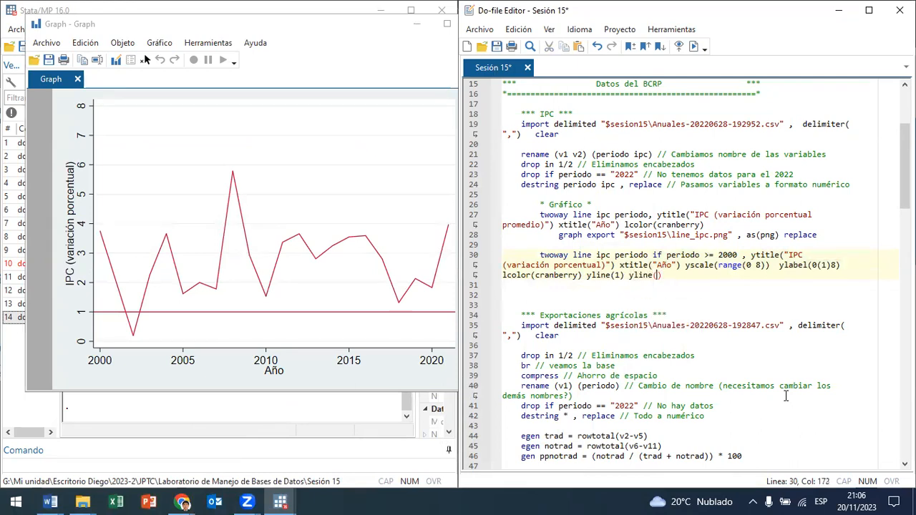
left_click_drag(583, 284, 554, 255)
left_click(693, 46)
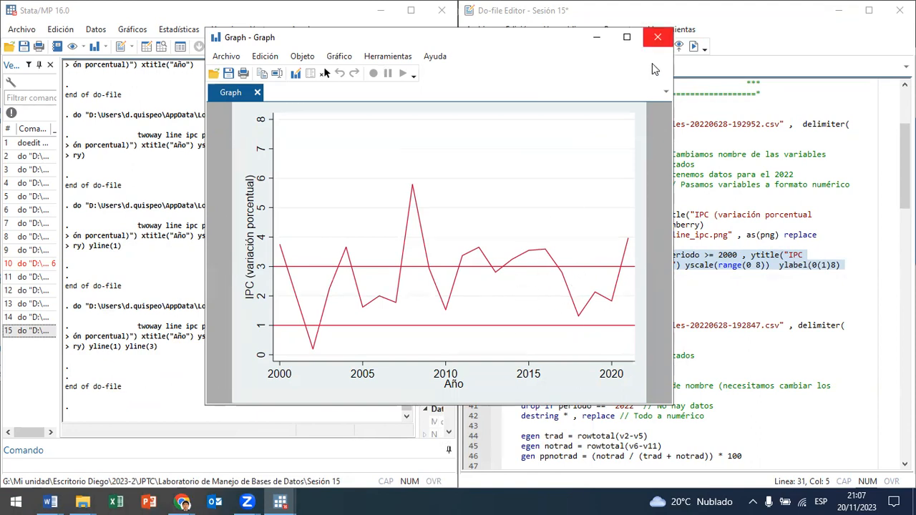
left_click(657, 37)
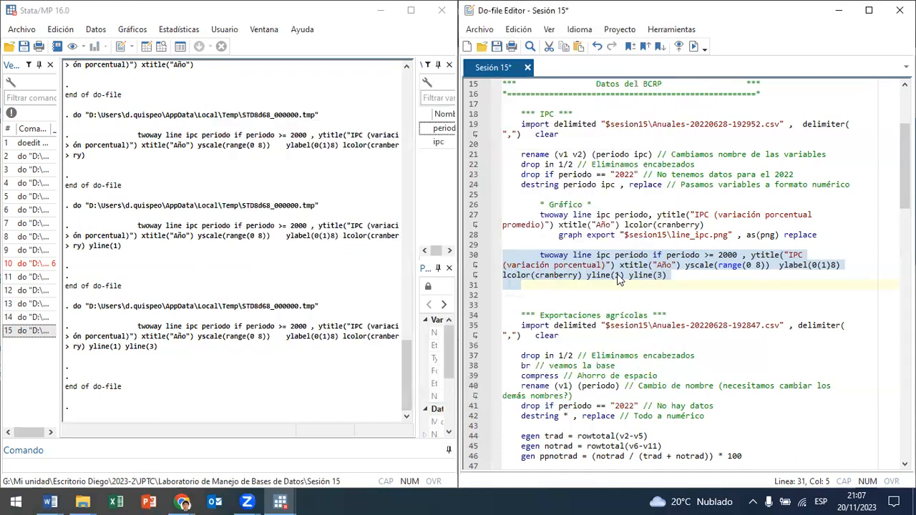
Step: Colour the lower reference line on line 30 with yline(1, lcolor(blue)) and rerun the command
left_click(619, 276)
type(", ")
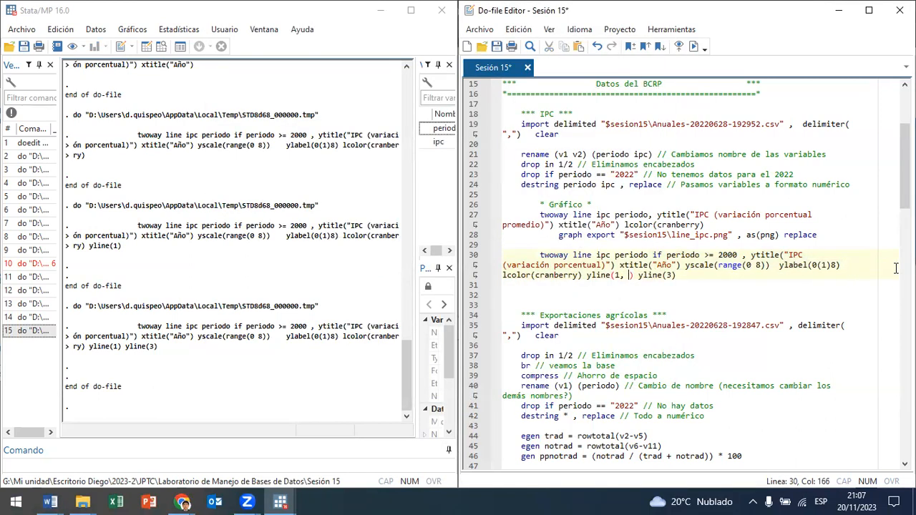
type("lcl")
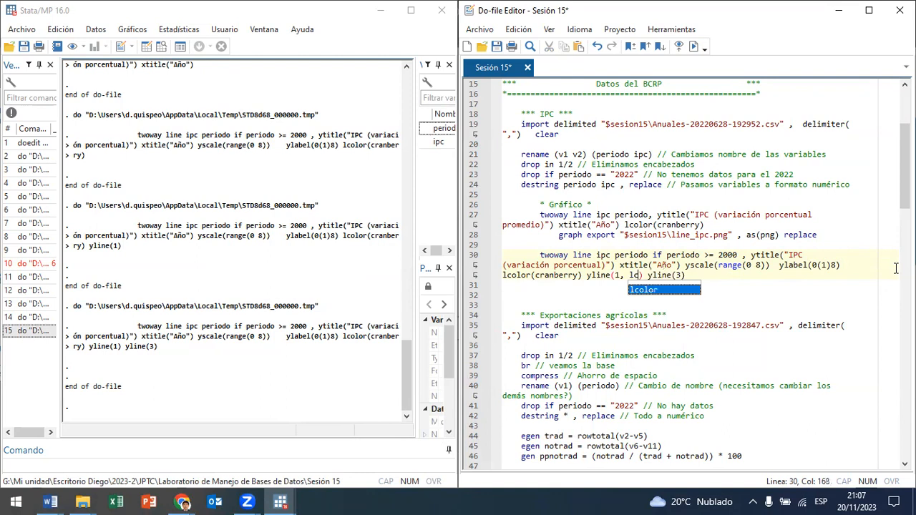
key("BackSpace")
type("olor(")
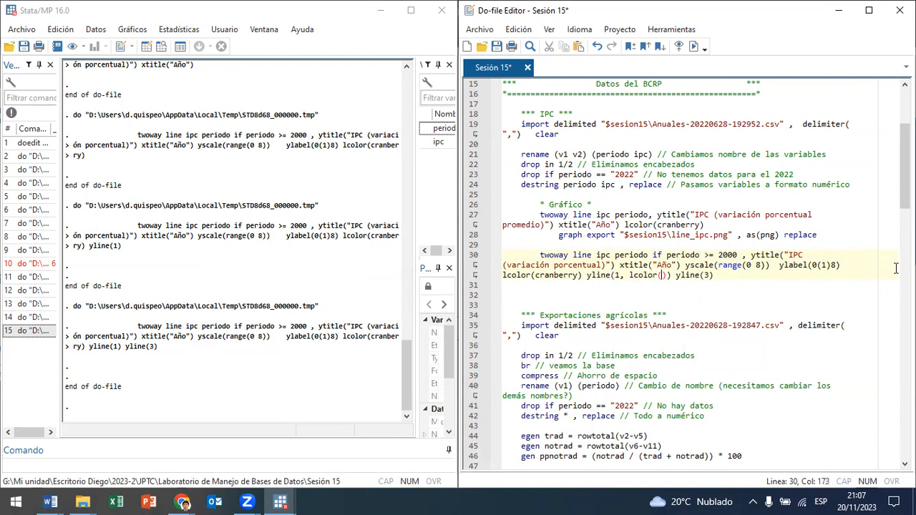
type("blue")
triple_click(666, 254)
key("ctrl+d")
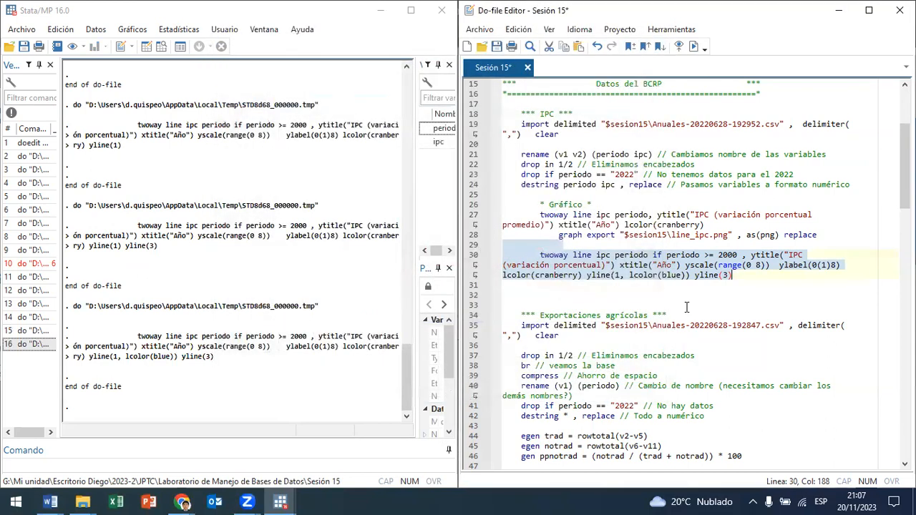
Step: Colour the upper reference line with yline(3, lcolor(blue)), rerun line 30 and close the graph after viewing it
left_click(727, 274)
type(", lcolo")
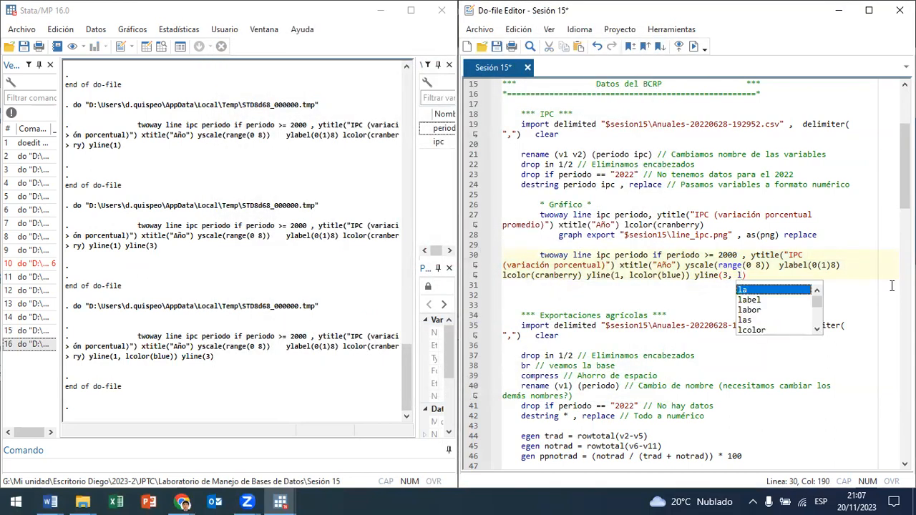
type("r(")
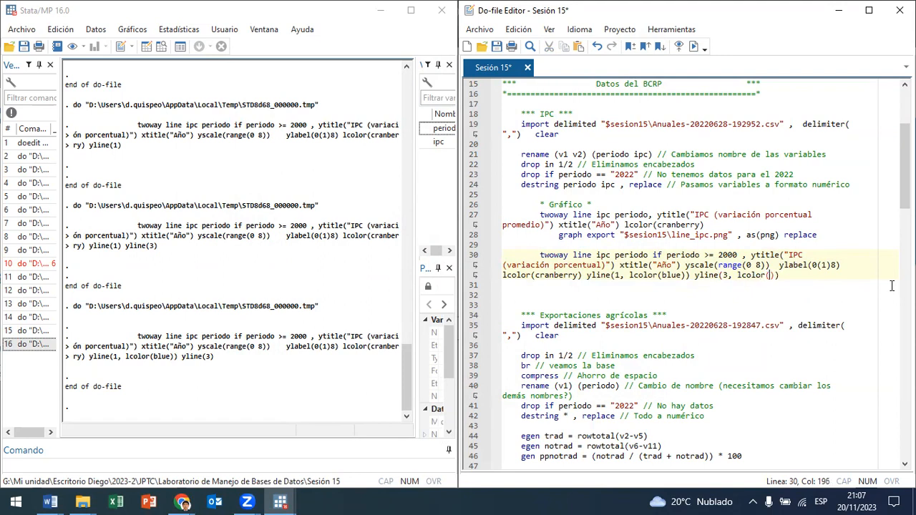
type("blue")
left_click_drag(684, 255, 677, 275)
key("shift+End")
key("ctrl+d")
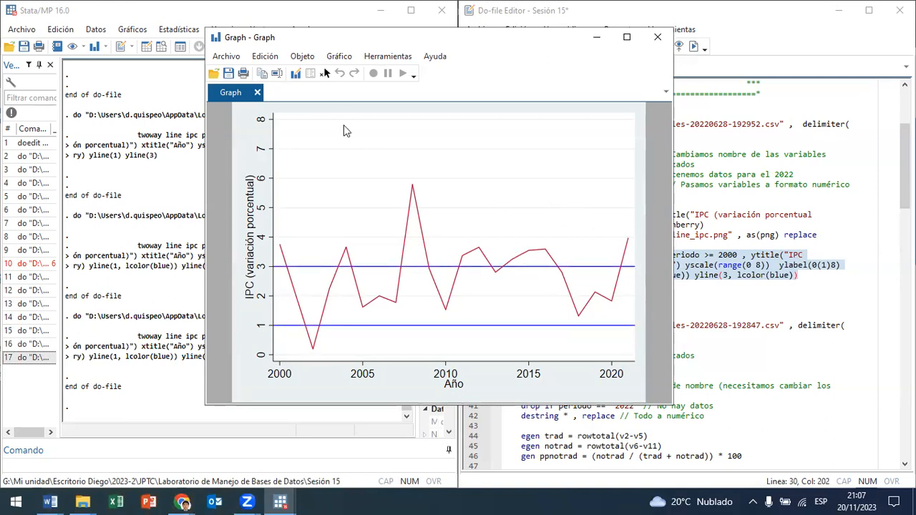
left_click_drag(244, 37, 113, 86)
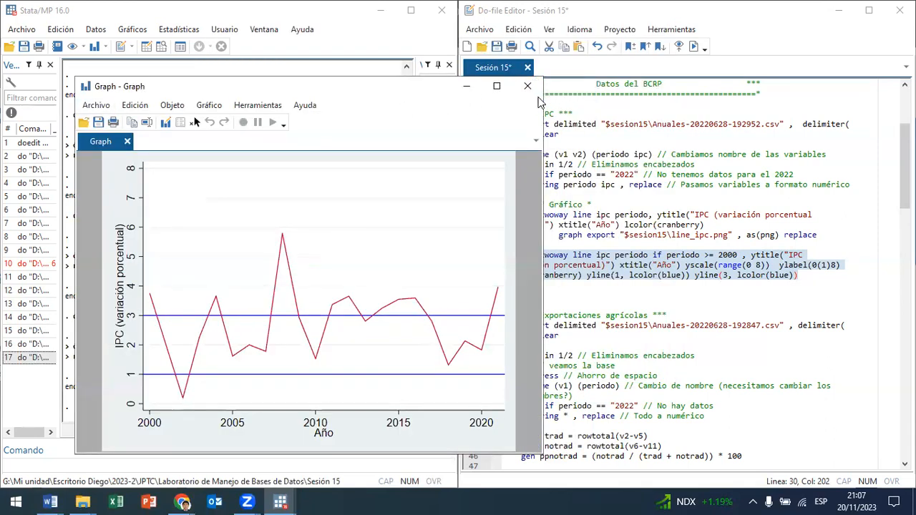
left_click(527, 86)
Step: Run the line 35 import of Anuales-20220628-192847.csv and browse the imported data in a maximized window
scroll(653, 251, "down", 3)
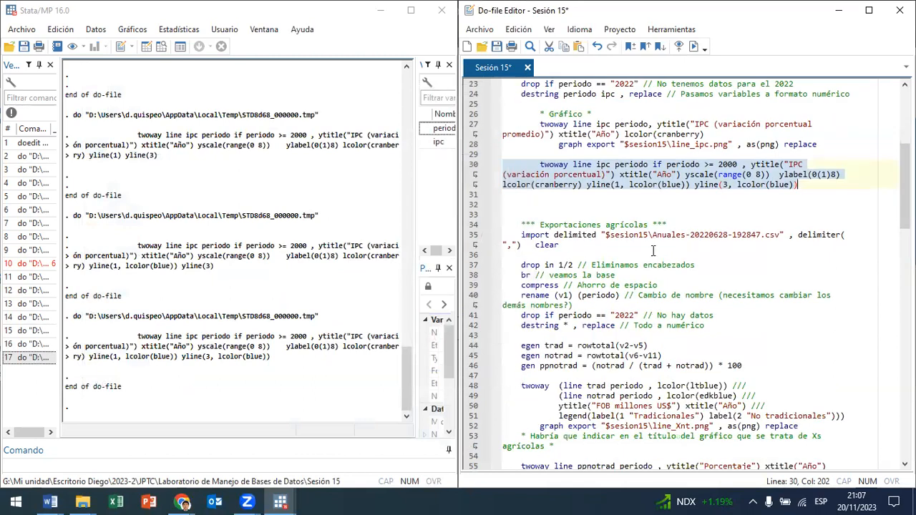
scroll(682, 236, "up", 3)
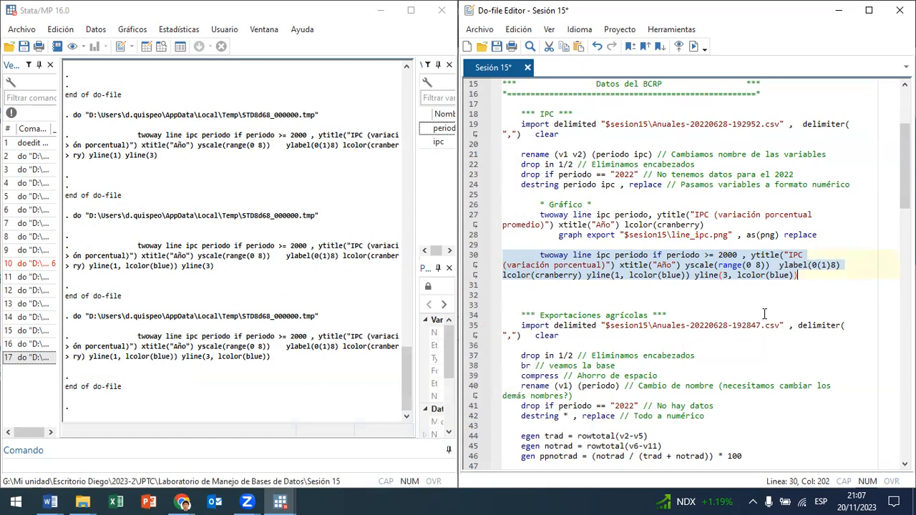
left_click_drag(653, 327, 776, 327)
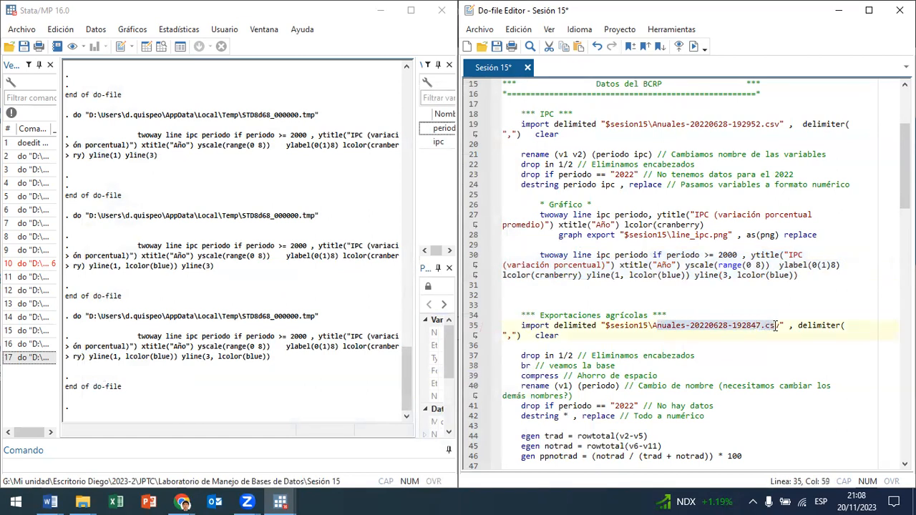
left_click(683, 326)
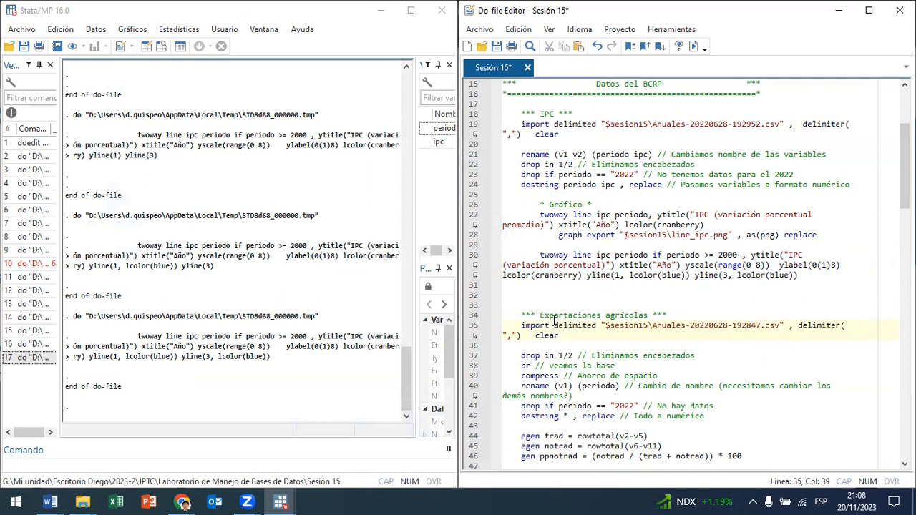
left_click_drag(554, 323, 563, 335)
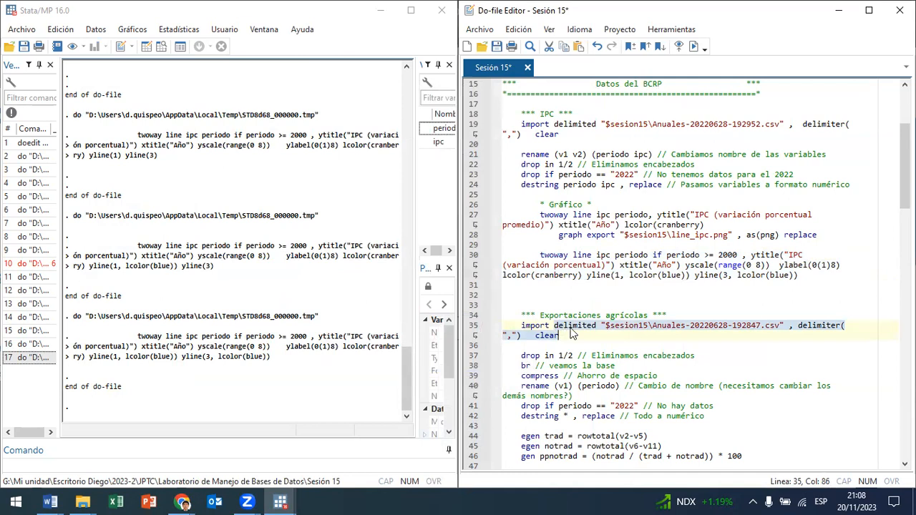
left_click(693, 47)
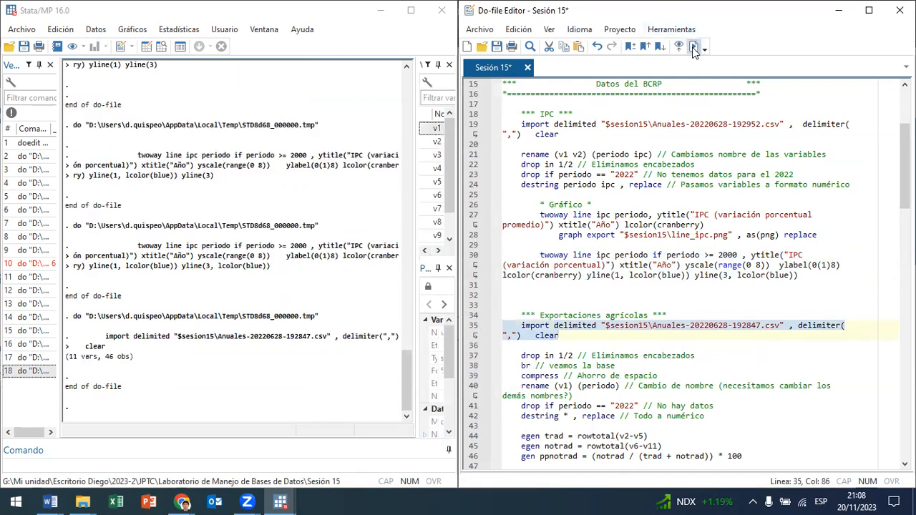
left_click(162, 47)
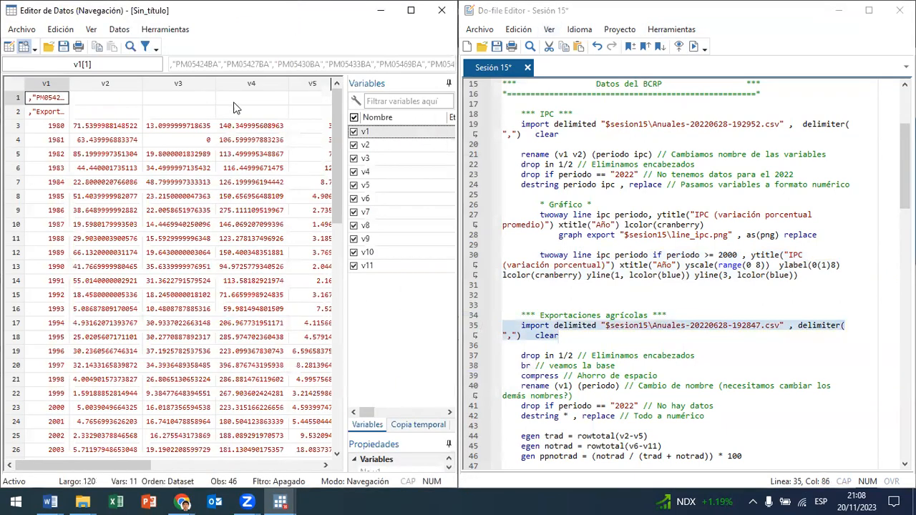
left_click(411, 10)
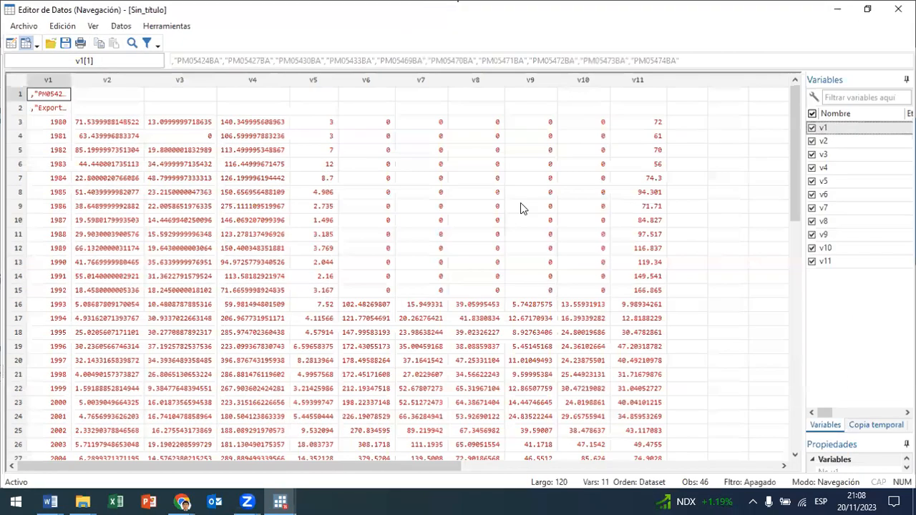
mouse_move(82, 502)
left_click(252, 458)
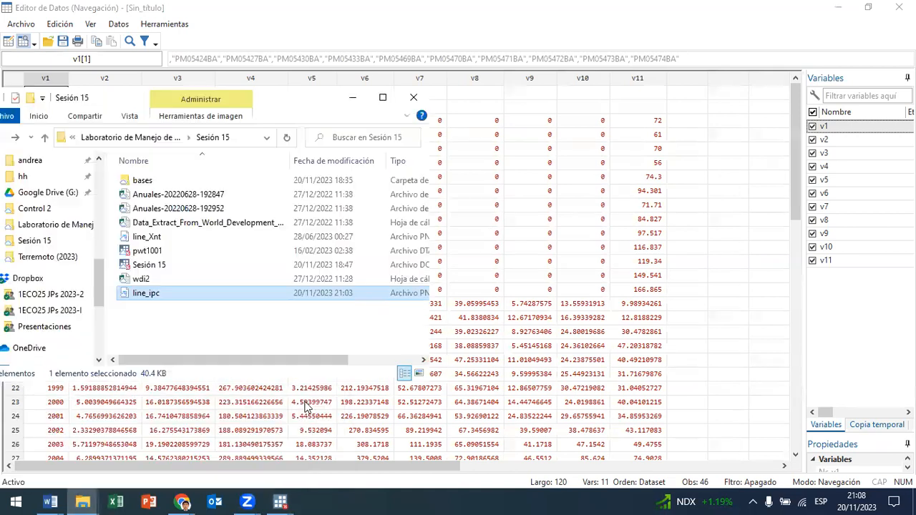
double_click(188, 194)
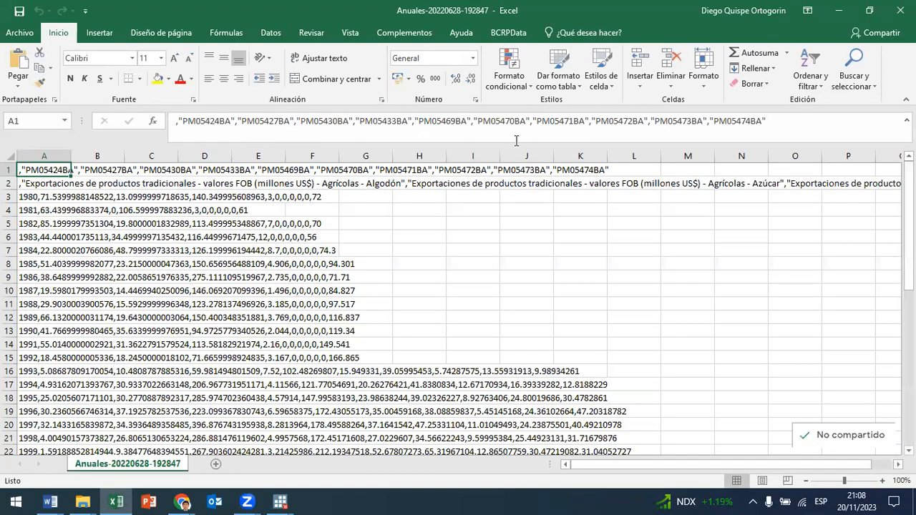
Step: Examine the export series descriptions in cell A2, from traditional cotton through non-traditional Resto, including the FOB and millones US$ units
left_click(40, 188)
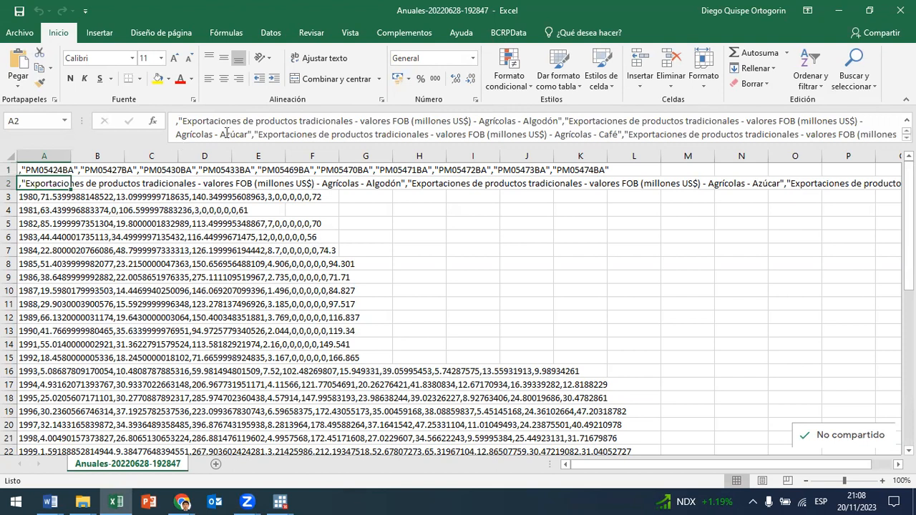
left_click_drag(219, 123, 471, 121)
left_click(415, 122)
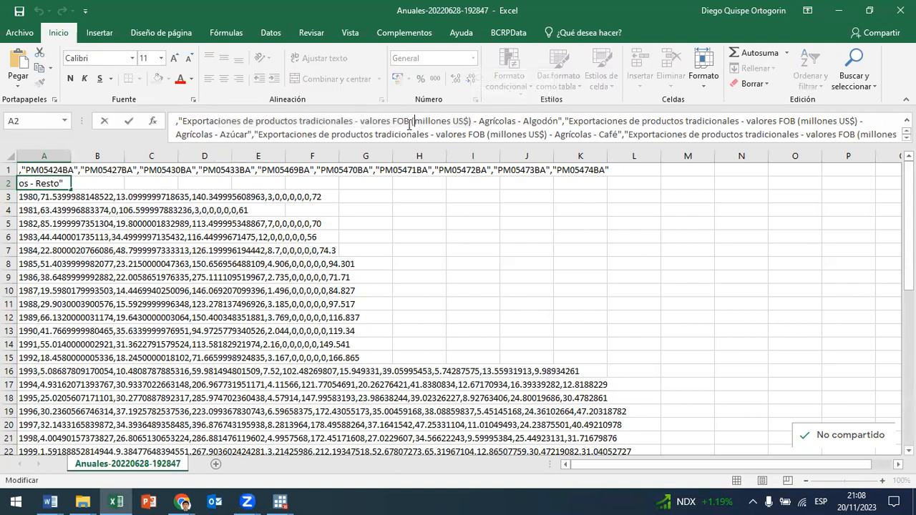
left_click_drag(559, 122, 157, 123)
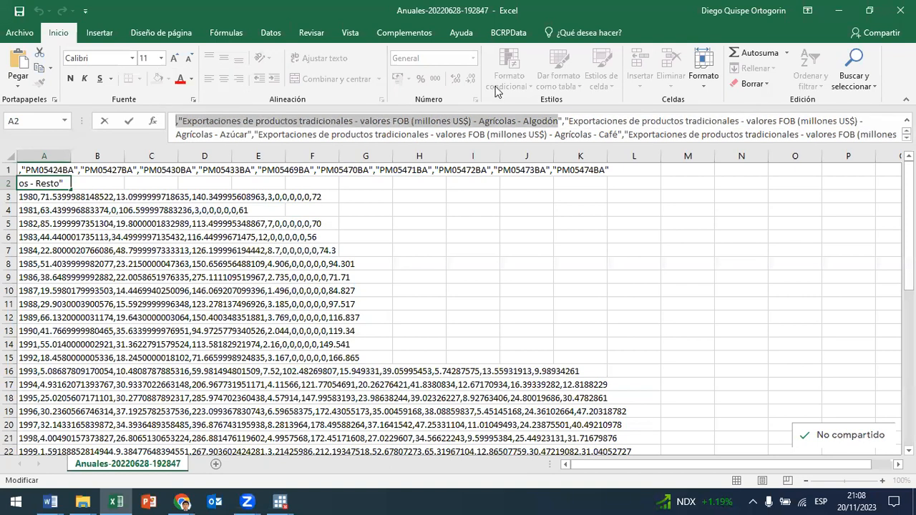
left_click_drag(570, 122, 813, 120)
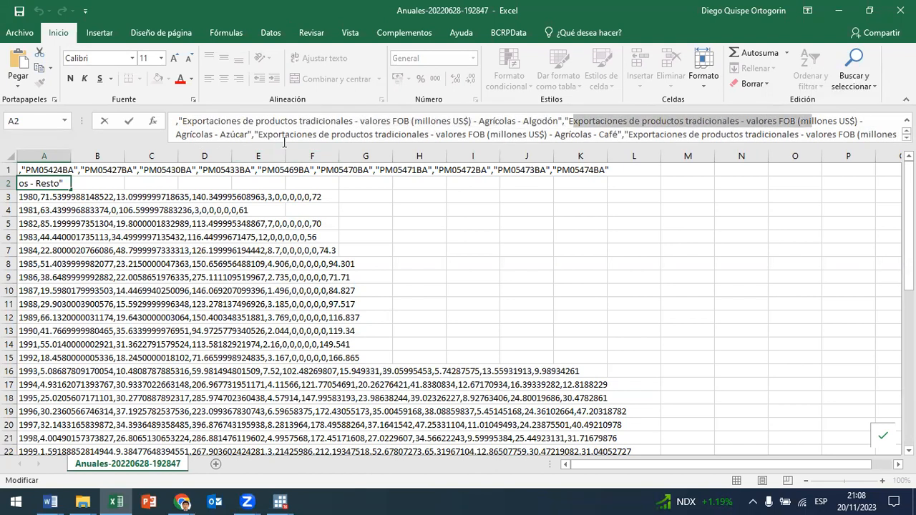
left_click_drag(285, 135, 895, 146)
left_click_drag(390, 154, 267, 142)
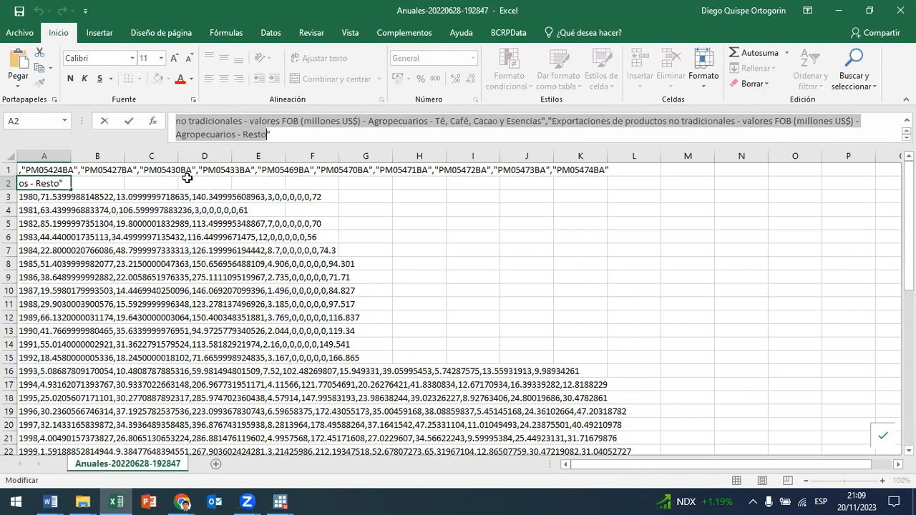
left_click_drag(792, 125, 780, 122)
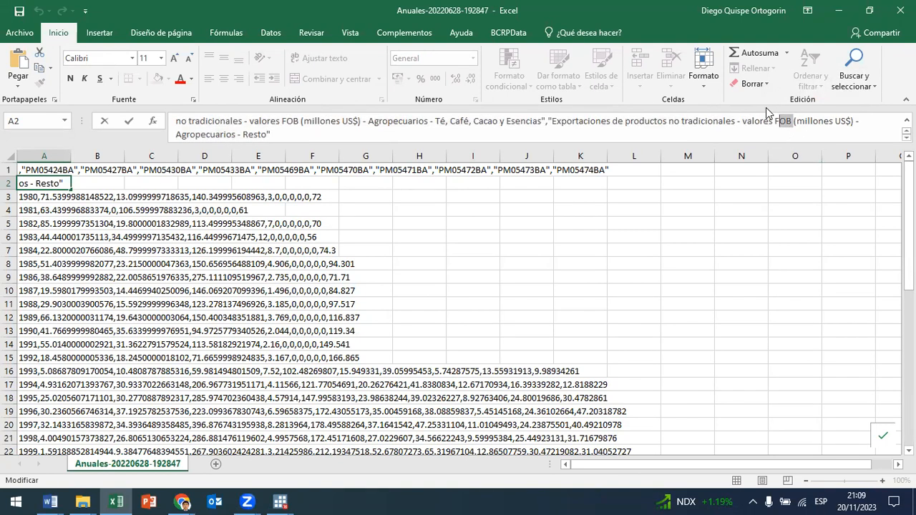
left_click_drag(775, 124, 793, 123)
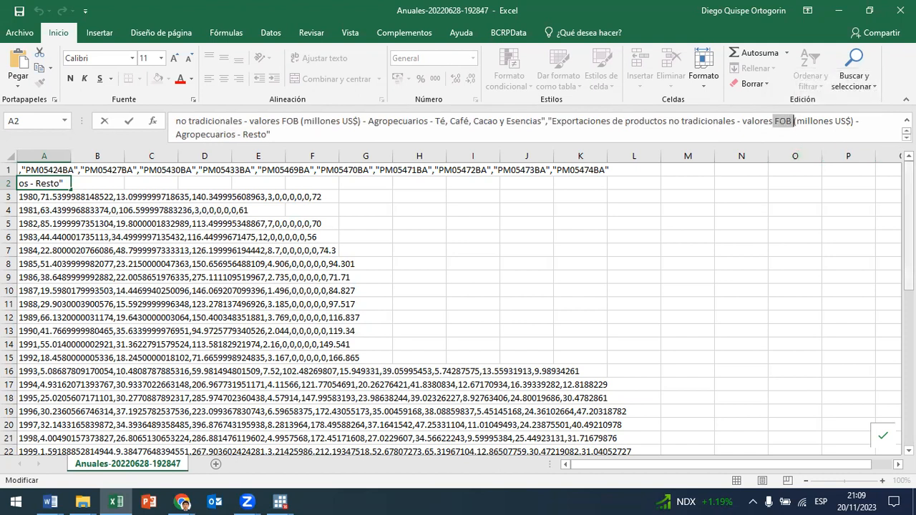
left_click_drag(853, 123, 804, 123)
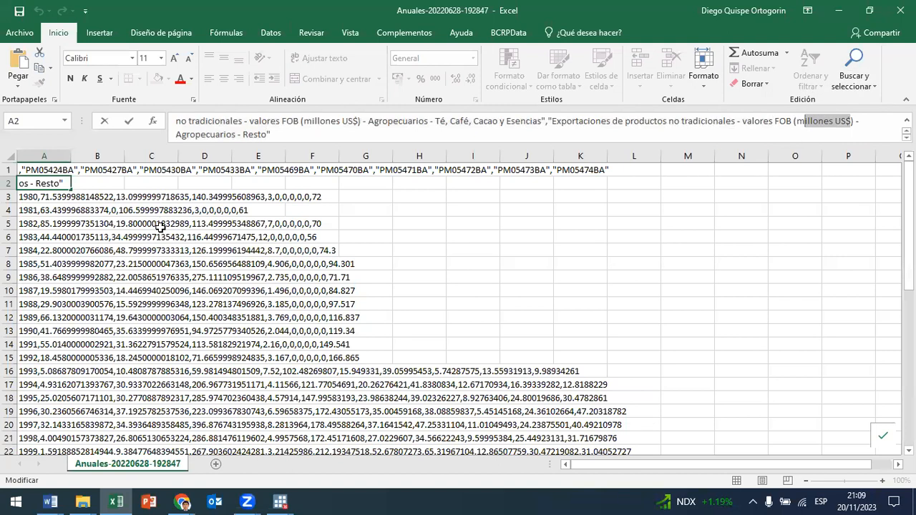
Step: Examine the comma-separated values of the 1980 row in cell A3 of the CSV file
left_click(79, 208)
left_click(46, 197)
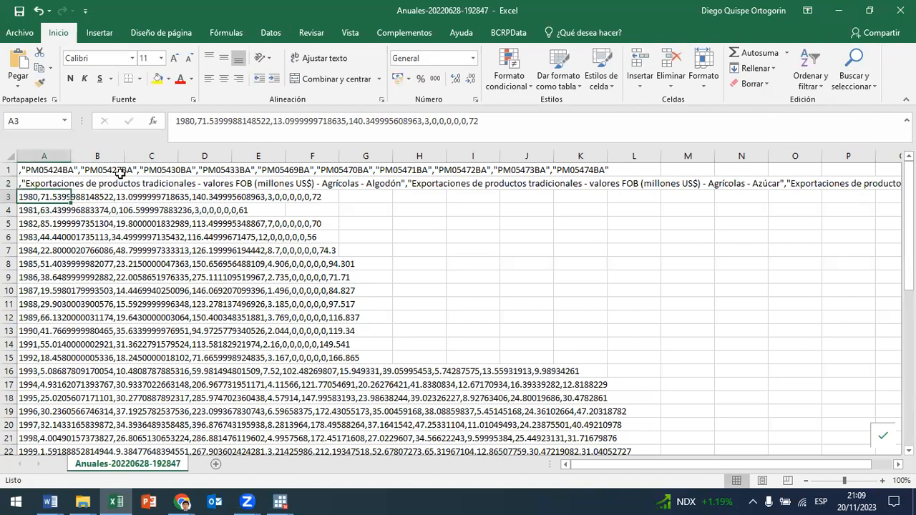
left_click(198, 122)
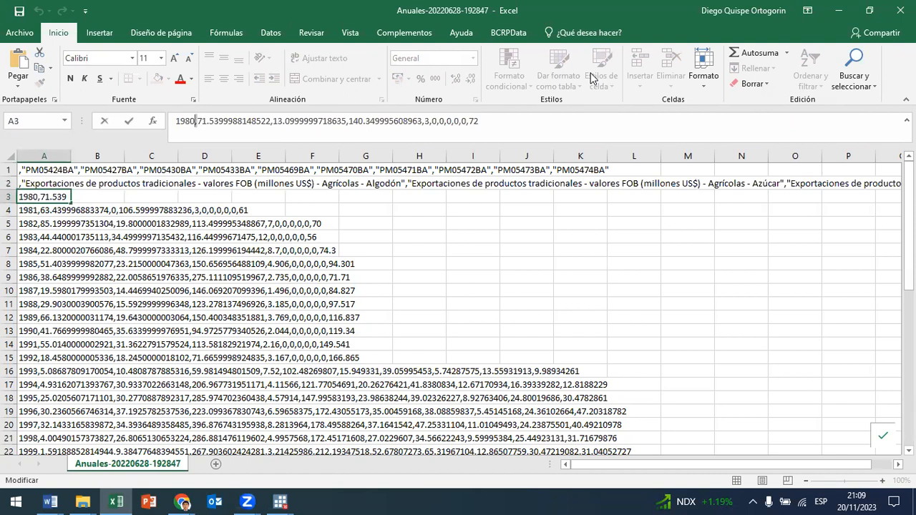
key("Right")
key("Right")
key("Right")
key("Right")
key("Right")
key("Right")
key("Right")
key("Right")
key("Right")
key("Right")
key("Right")
key("Right")
key("Right")
key("Right")
key("Right")
key("Right")
key("Right")
key("Right")
key("Right")
key("Right")
key("Right")
key("Right")
key("Right")
key("Right")
key("Right")
key("Right")
key("Right")
key("Right")
key("Right")
key("Right")
key("Right")
key("Right")
key("Right")
key("Right")
key("Right")
key("Right")
key("Right")
key("Right")
left_click(900, 10)
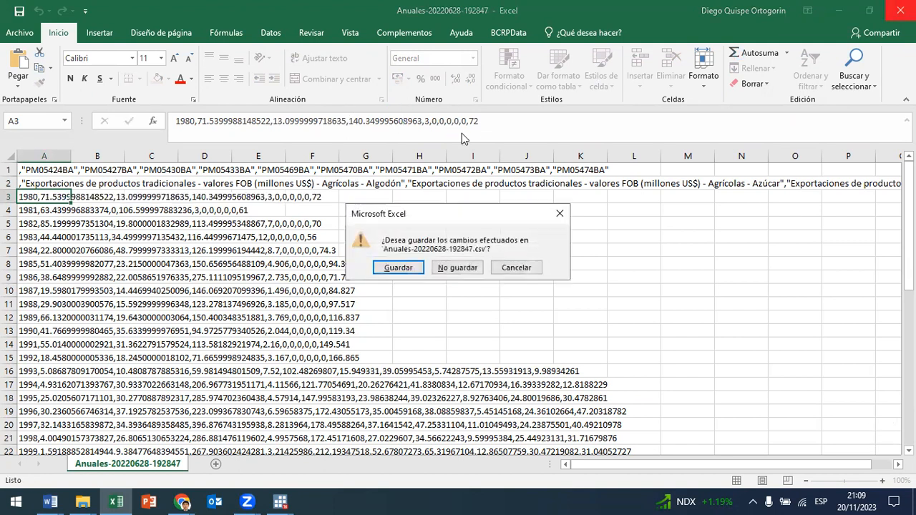
left_click(472, 270)
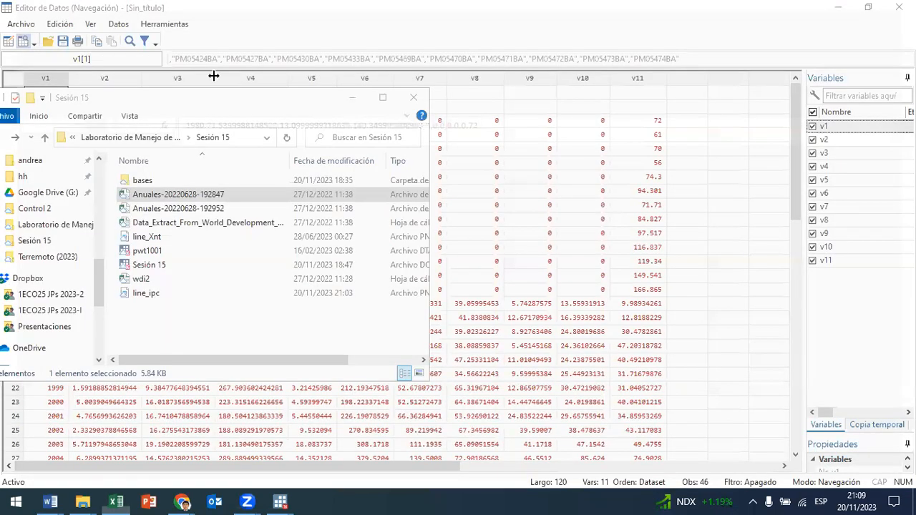
left_click(351, 97)
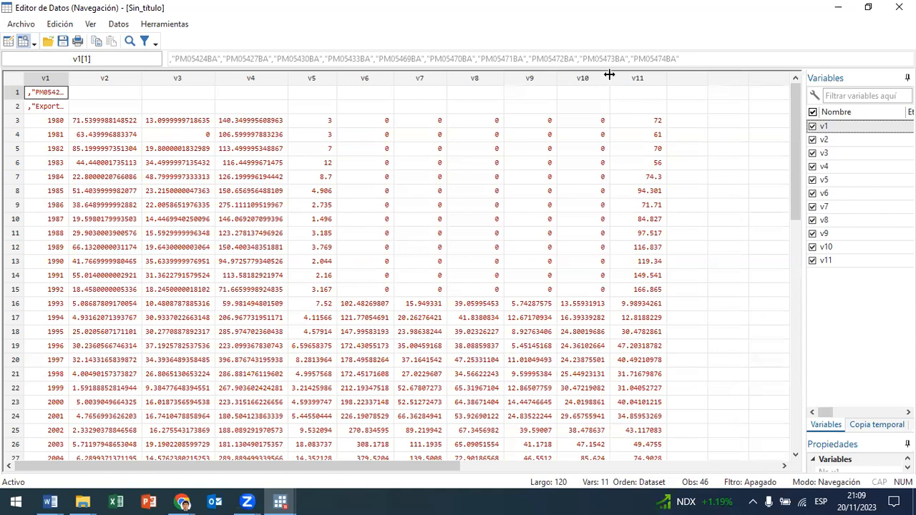
Step: Inspect the header rows and the 2022 row of the imported data in Stata, and close the data browser
mouse_move(638, 77)
left_mouse_down()
mouse_move(1, 94)
mouse_move(10, 112)
left_mouse_up()
scroll(36, 193, "down", 9)
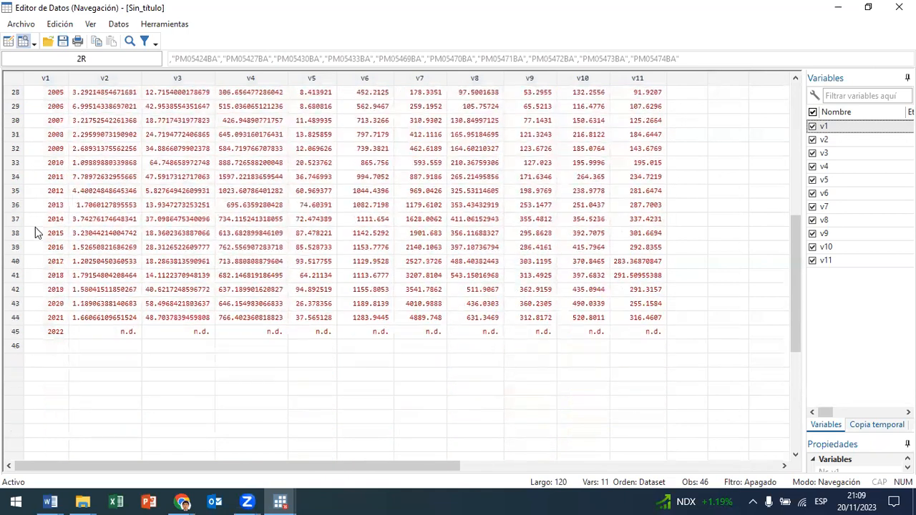
left_click(17, 331)
left_click_drag(17, 331, 27, 366)
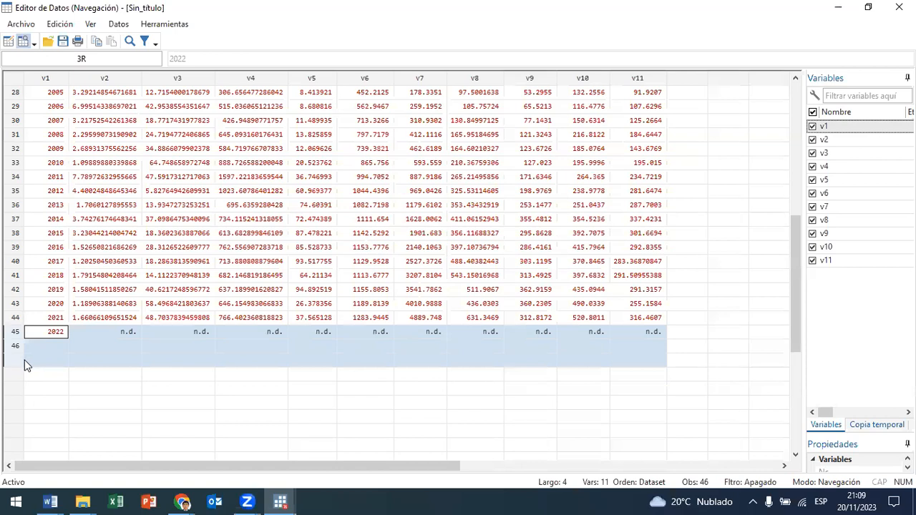
left_click(899, 7)
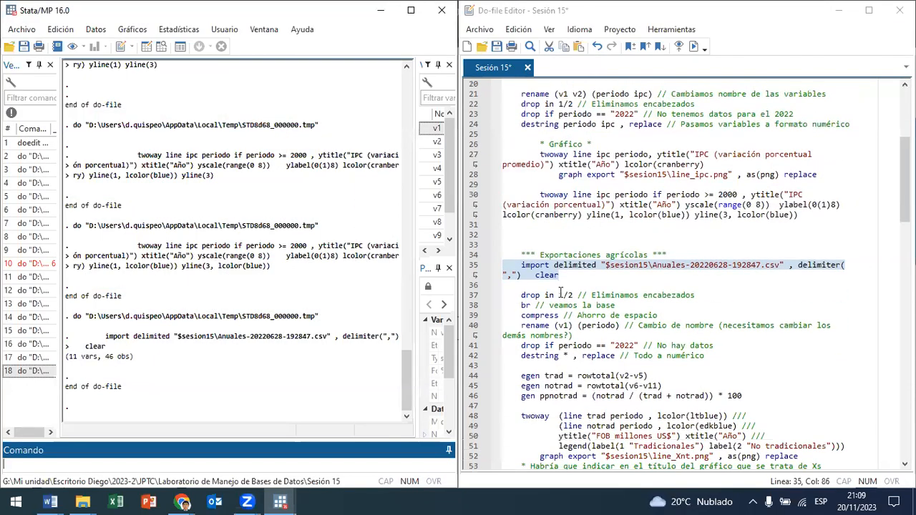
Step: With the data browser open, run line 37 to drop observations 1/2 and line 40 to rename v1 to periodo
left_click(161, 46)
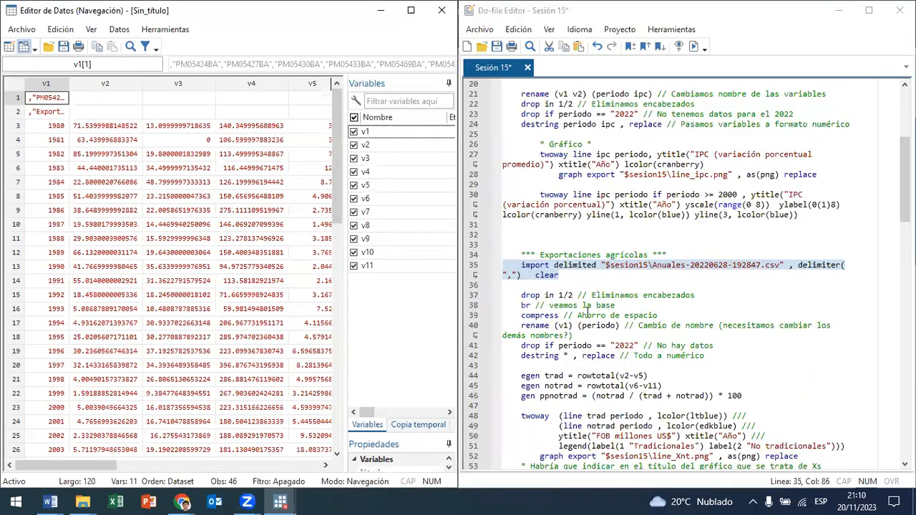
left_click(562, 295)
left_click_drag(541, 294, 583, 294)
key("ctrl+d")
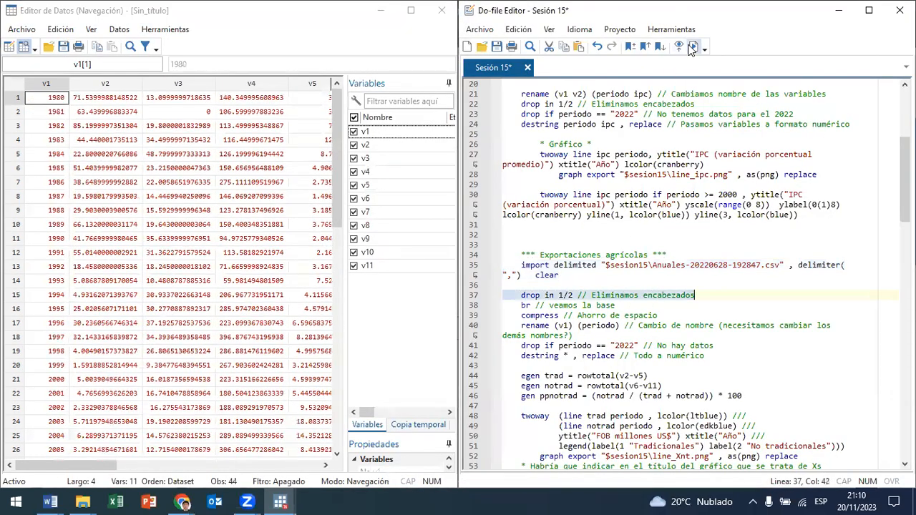
left_click_drag(539, 330, 599, 326)
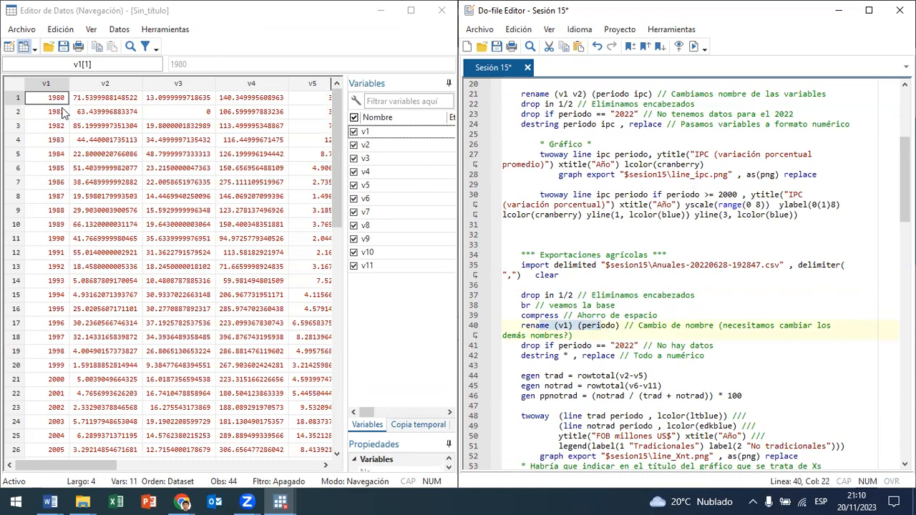
left_click(693, 46)
Step: Run lines 41 and 42 to drop the 2022 observation and destring all variables
scroll(230, 317, "down", 11)
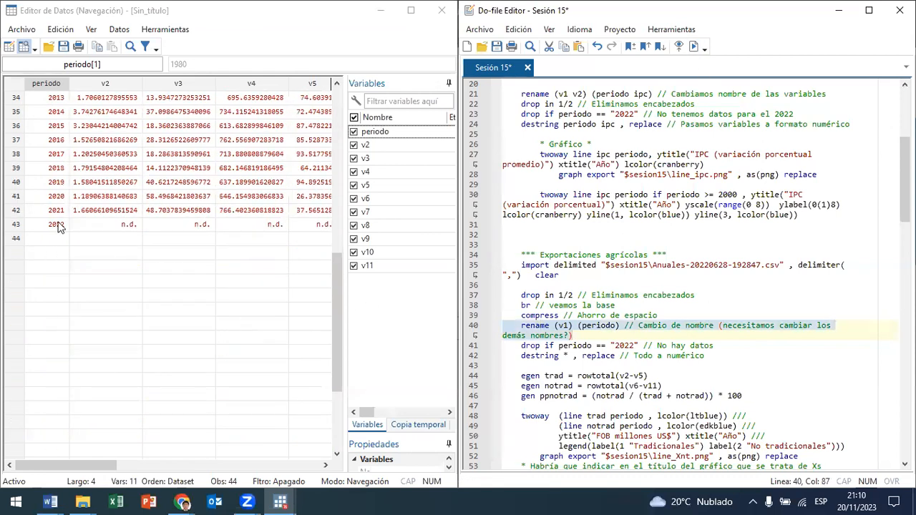
left_click_drag(503, 345, 591, 356)
left_click(694, 46)
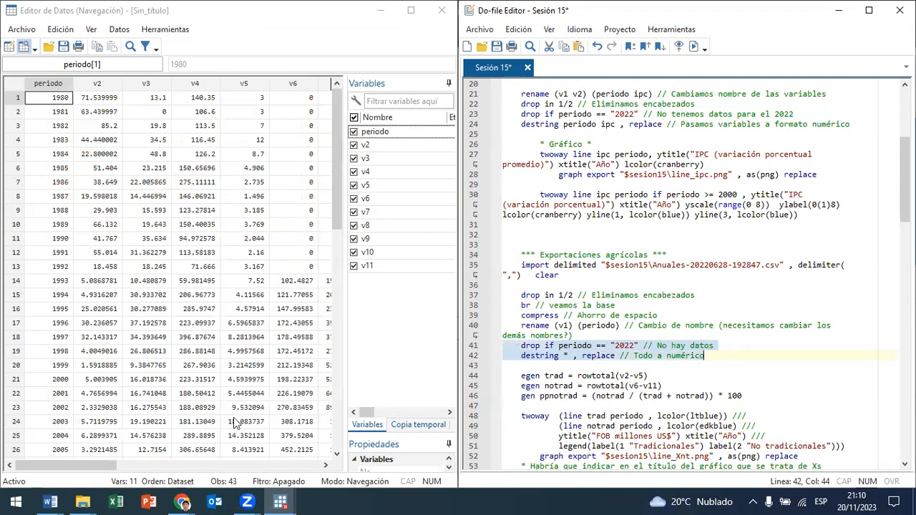
Step: Widen the data grid to review columns v2 to v5, and run line 44 to create trad as rowtotal(v2-v5)
left_click_drag(346, 320, 434, 320)
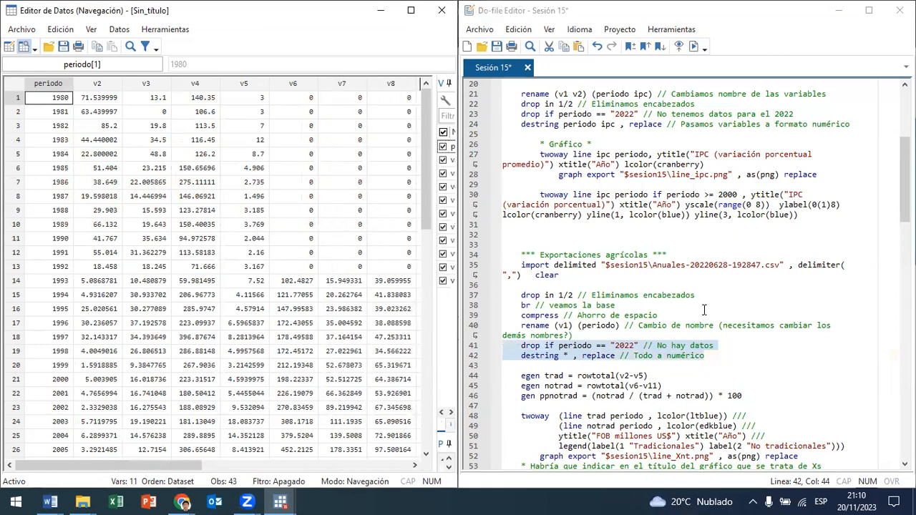
scroll(706, 298, "down", 2)
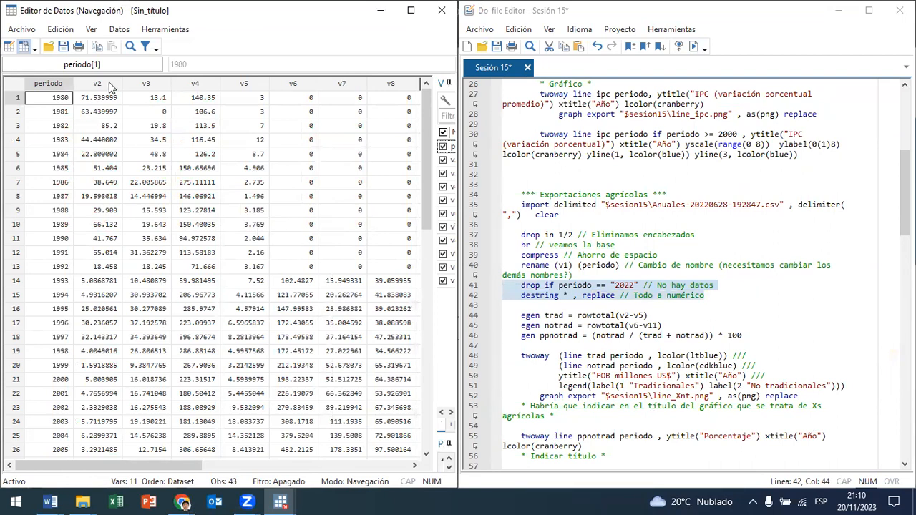
left_click_drag(111, 85, 264, 93)
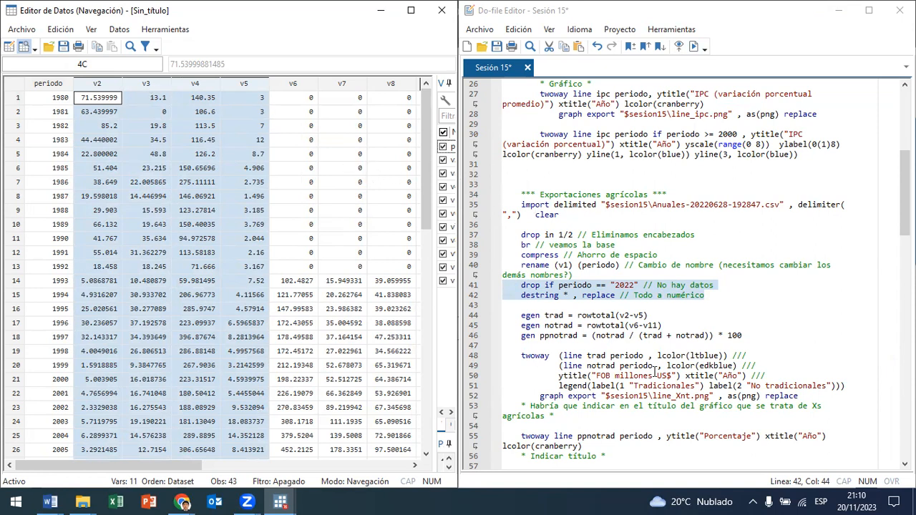
left_click_drag(537, 316, 632, 315)
left_click(693, 45)
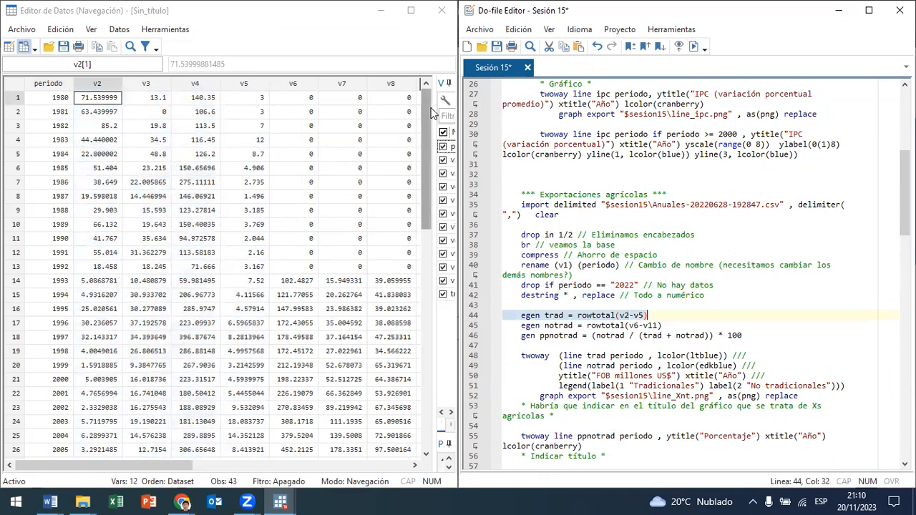
Step: Run line 45 to create notrad as rowtotal(v6-v11) and check the new total columns in the data browser
left_click_drag(307, 87, 347, 115)
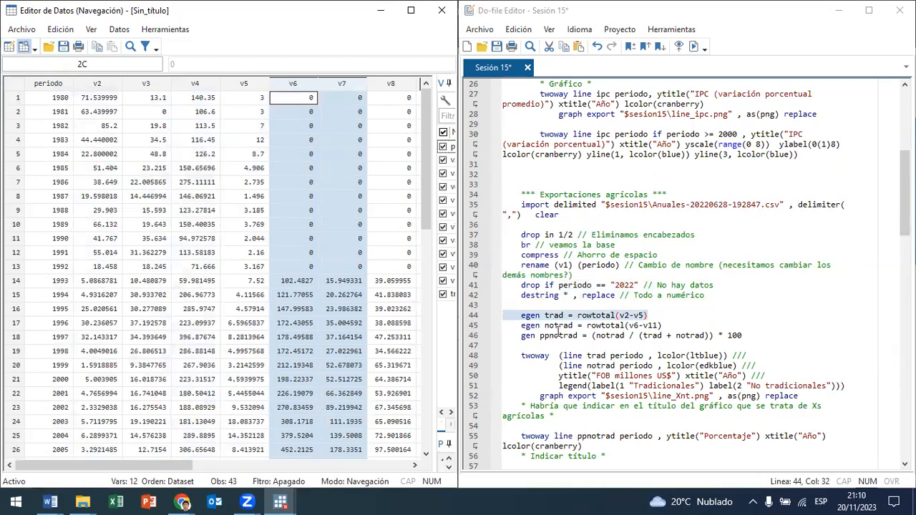
left_click_drag(558, 325, 620, 325)
left_click(695, 47)
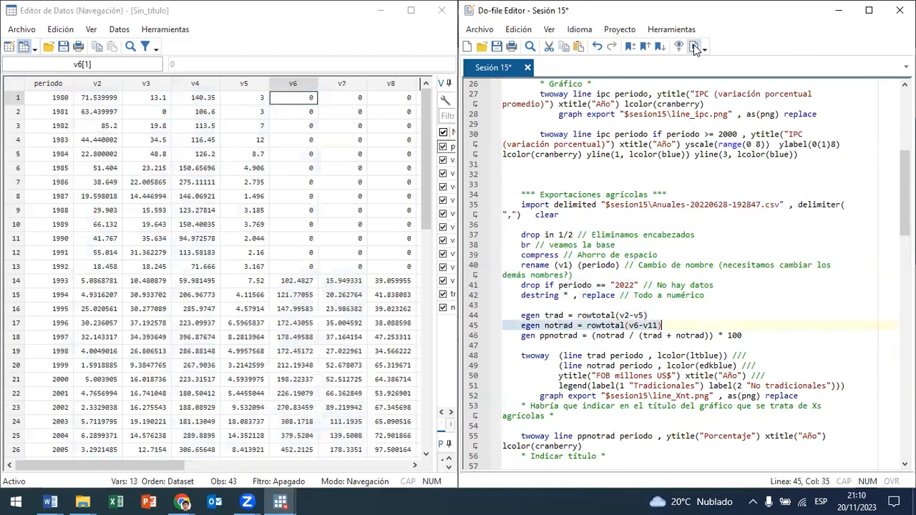
left_click_drag(171, 465, 333, 455)
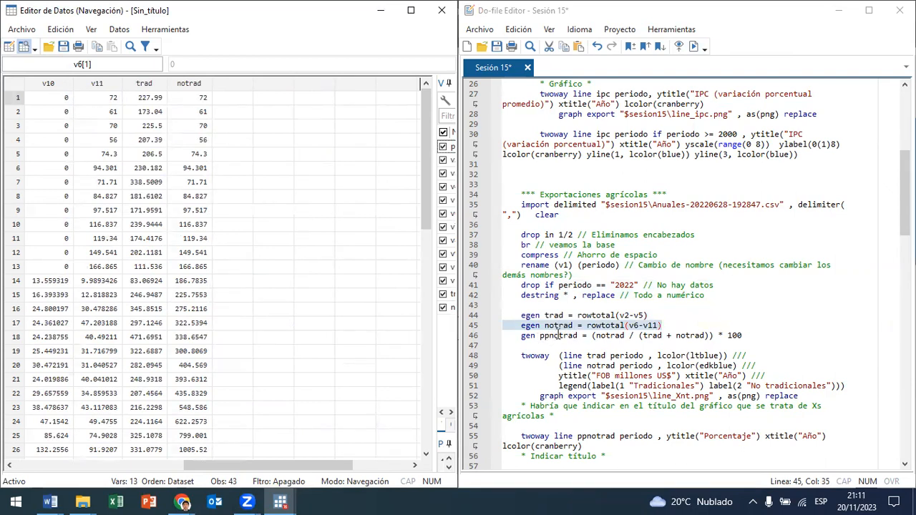
Step: Run line 46 to generate ppnotrad = (notrad / (trad + notrad)) * 100 and review it beside trad and notrad
left_click_drag(570, 335, 620, 336)
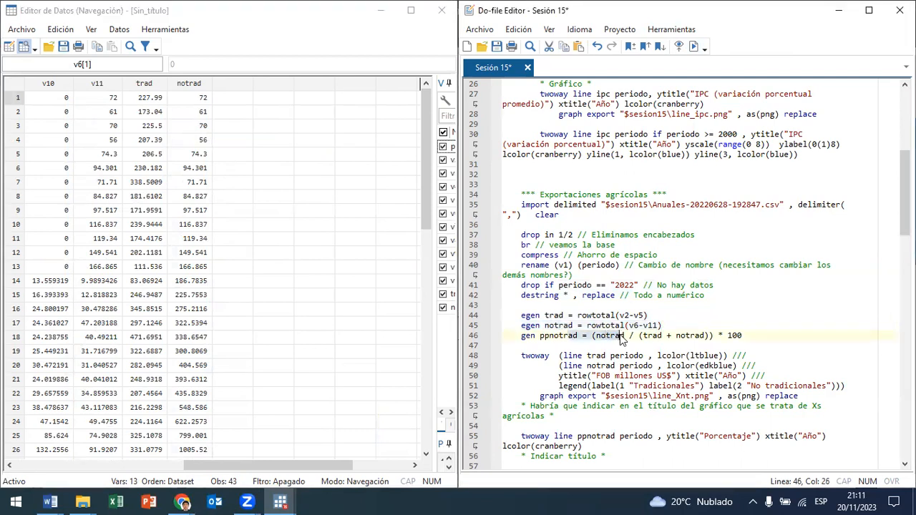
left_click(694, 48)
left_click_drag(158, 455, 290, 462)
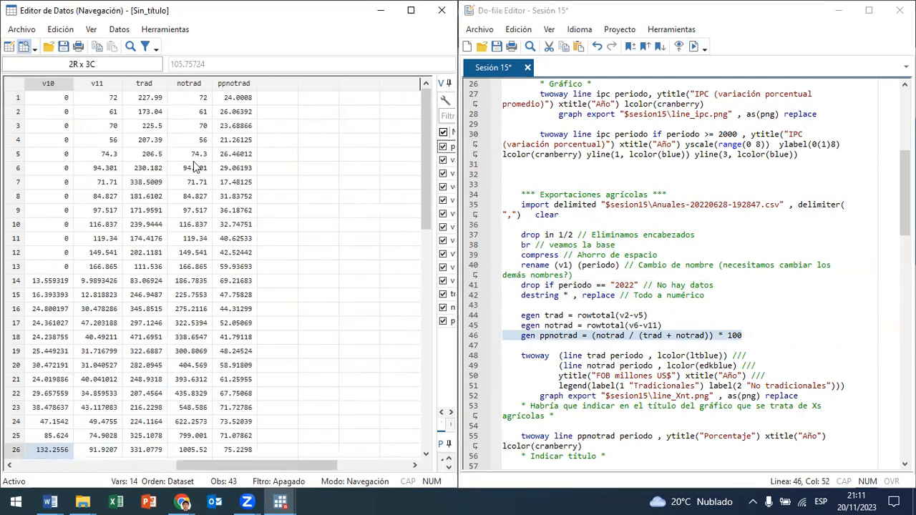
left_click(145, 85)
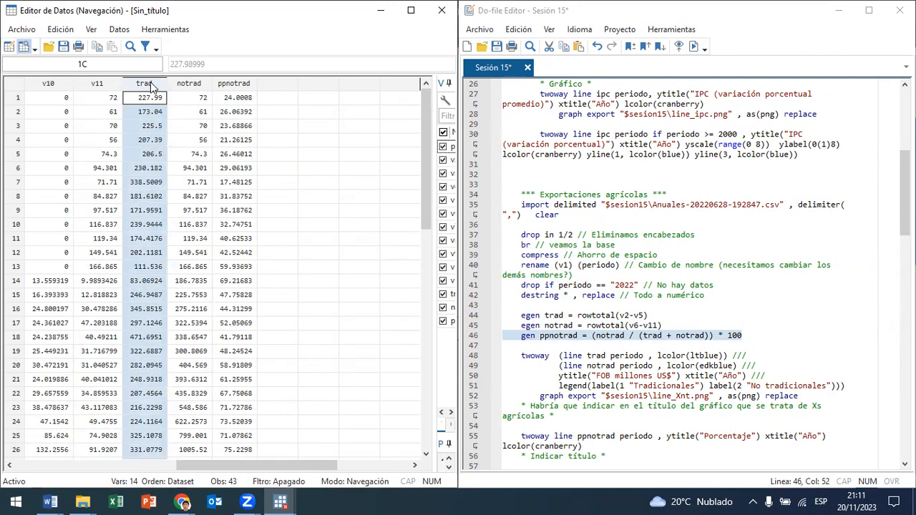
left_click(195, 84)
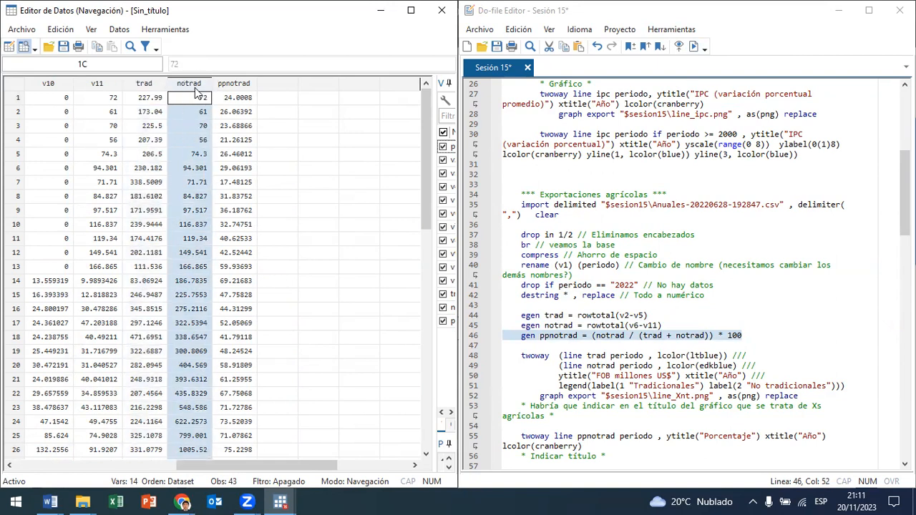
left_click(243, 86)
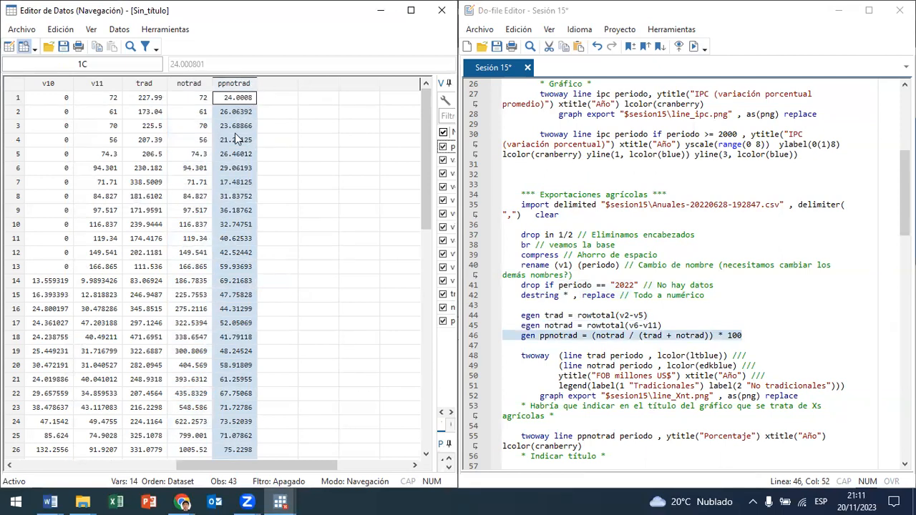
Step: Examine the twoway command on lines 48 to 51, covering its two lines, line colours, axis titles and legend labels
scroll(757, 288, "down", 2)
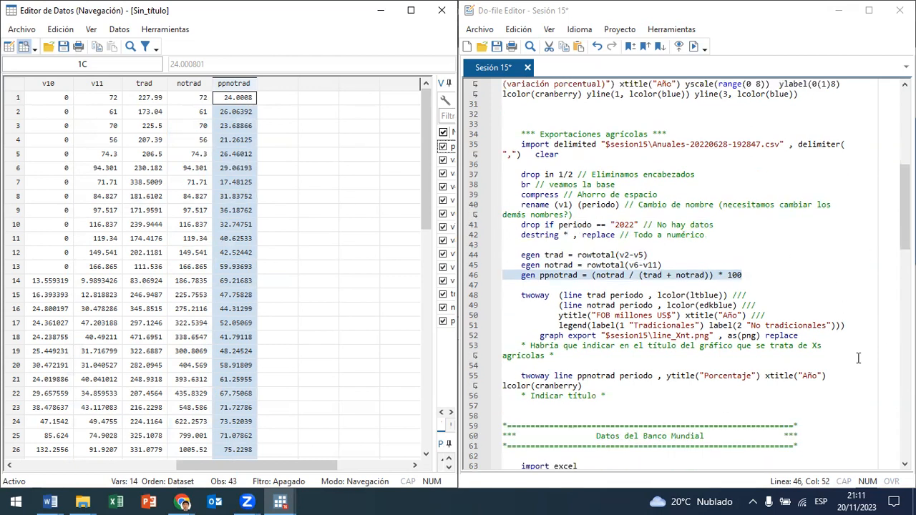
scroll(838, 351, "down", 1)
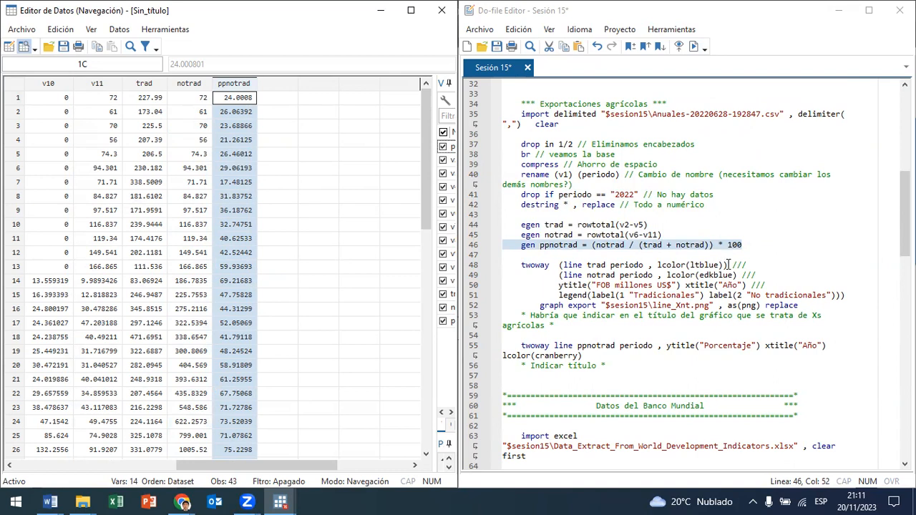
left_click(729, 265)
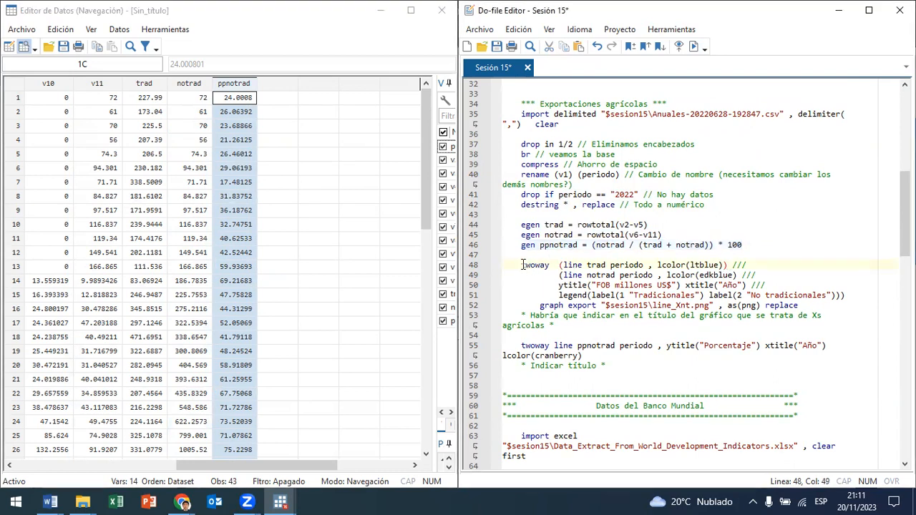
left_click_drag(586, 265, 647, 265)
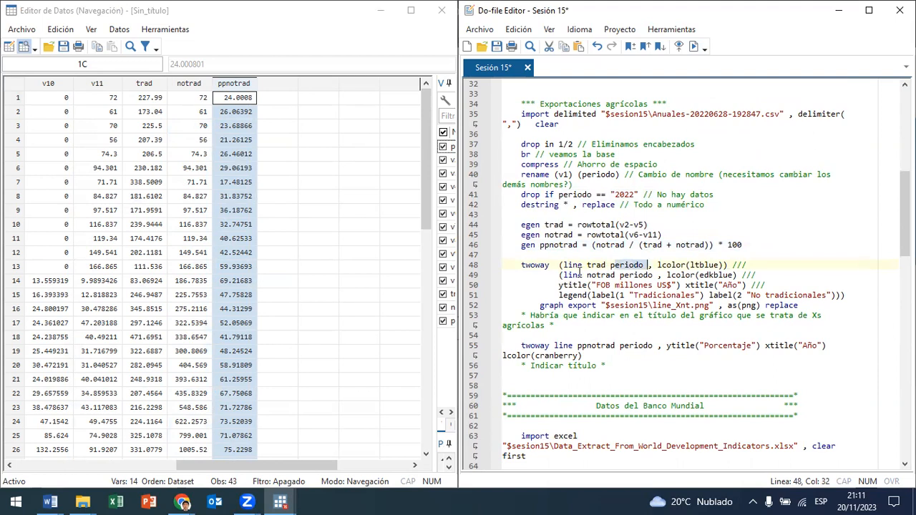
left_click_drag(587, 274, 721, 264)
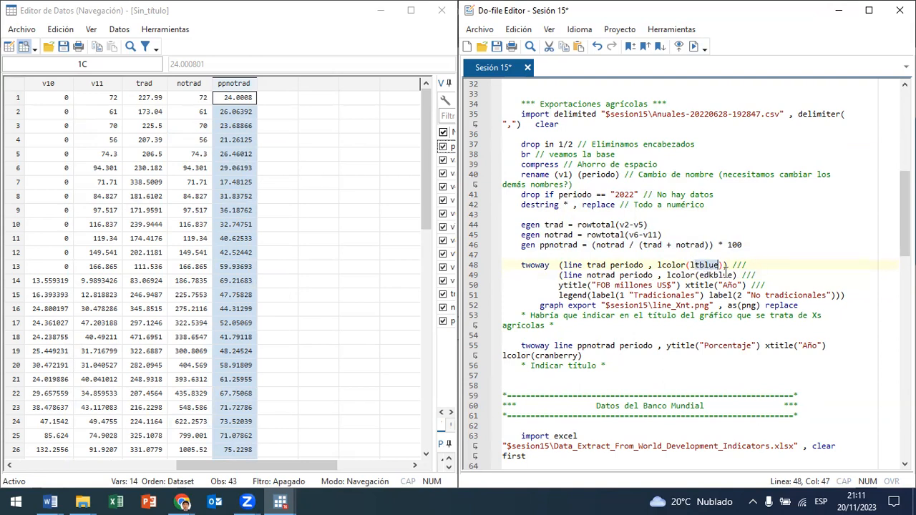
left_click(710, 275)
left_click(707, 275)
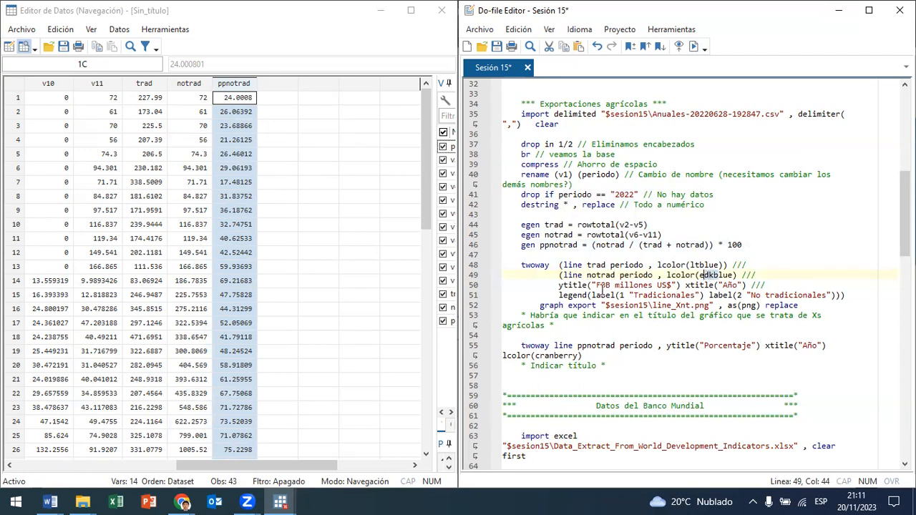
left_click_drag(597, 286, 738, 286)
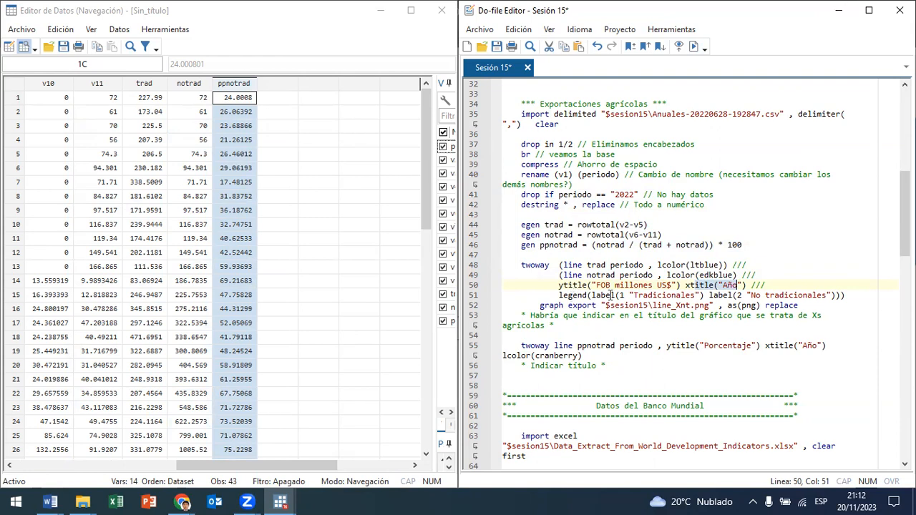
left_click(620, 295)
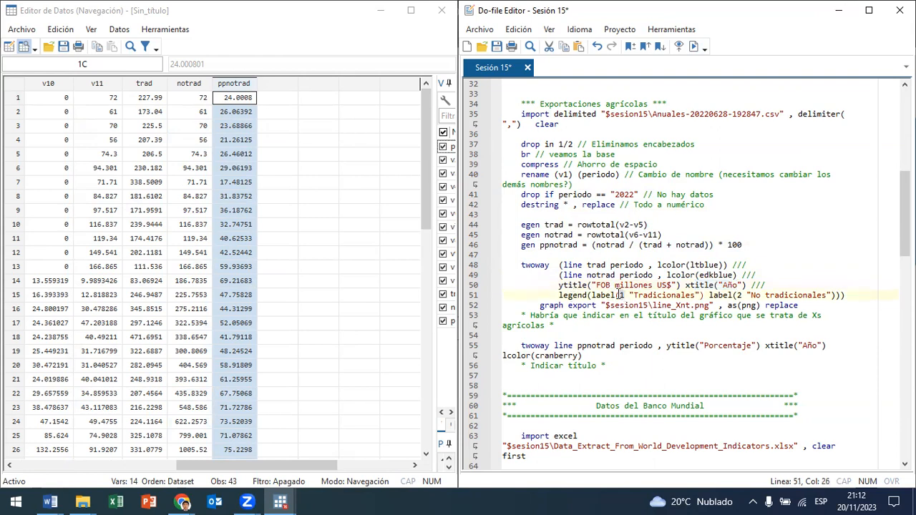
left_click_drag(696, 295, 649, 295)
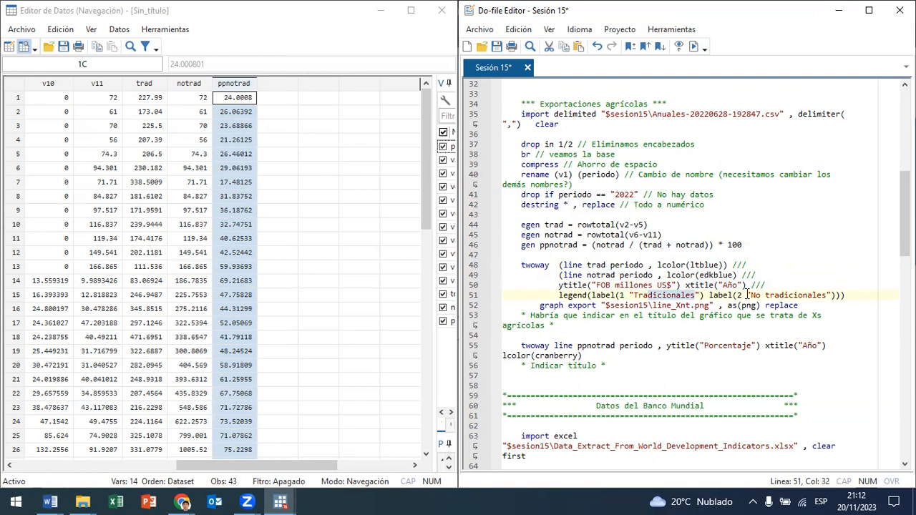
left_click_drag(747, 295, 738, 295)
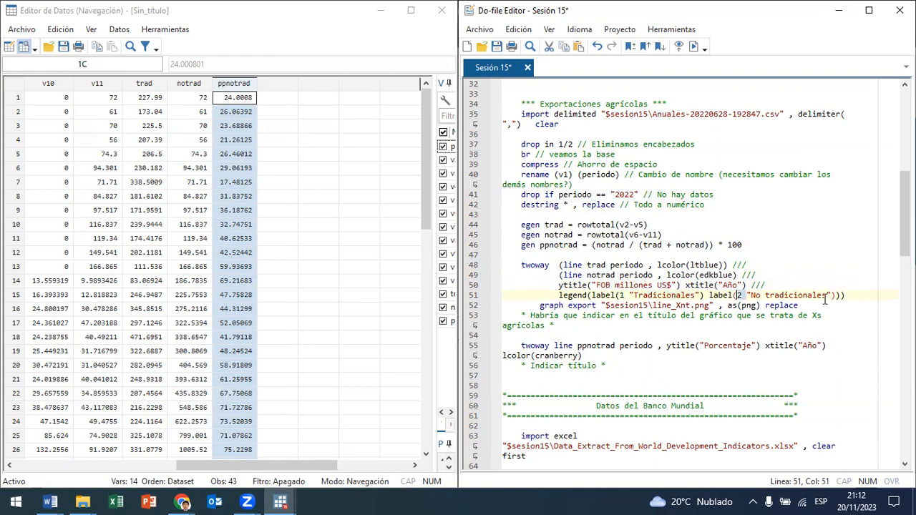
Step: Run lines 48 to 51 to graph trad and notrad against periodo, and move the graph window clear of the do-file
left_click_drag(560, 265, 593, 295)
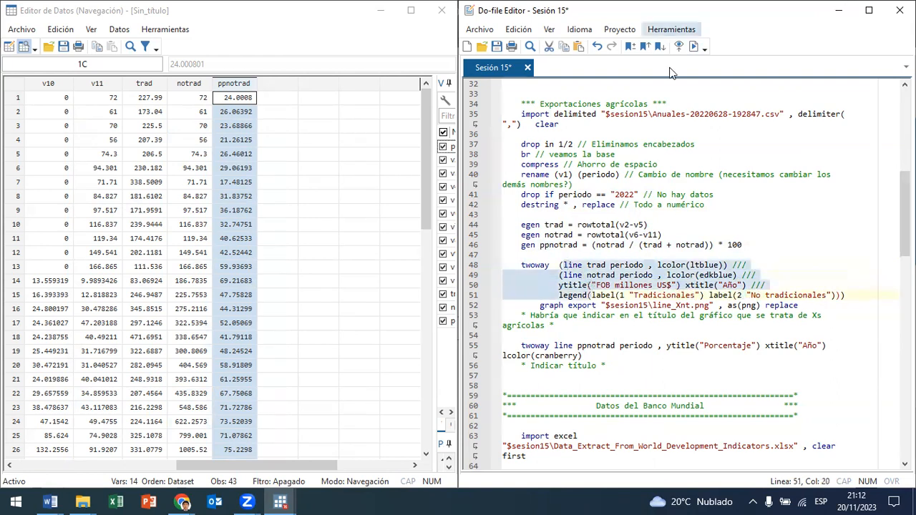
left_click(693, 46)
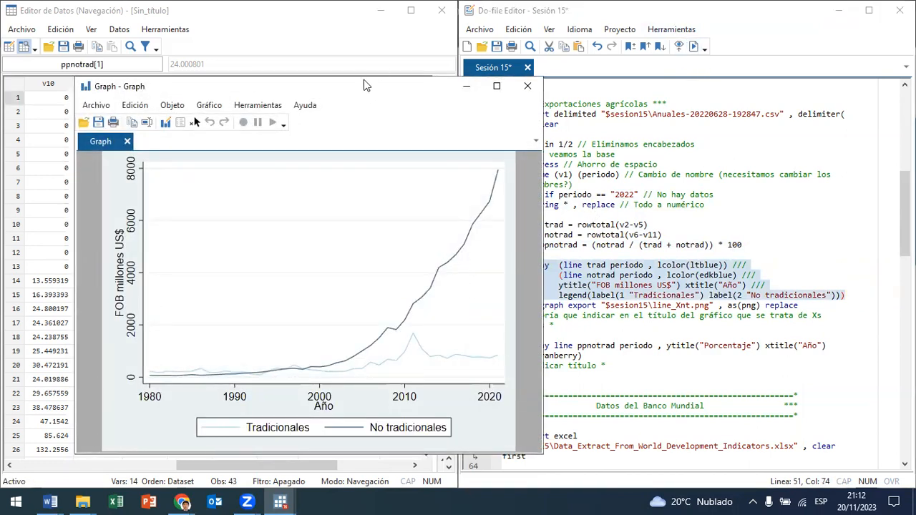
left_click_drag(363, 84, 304, 72)
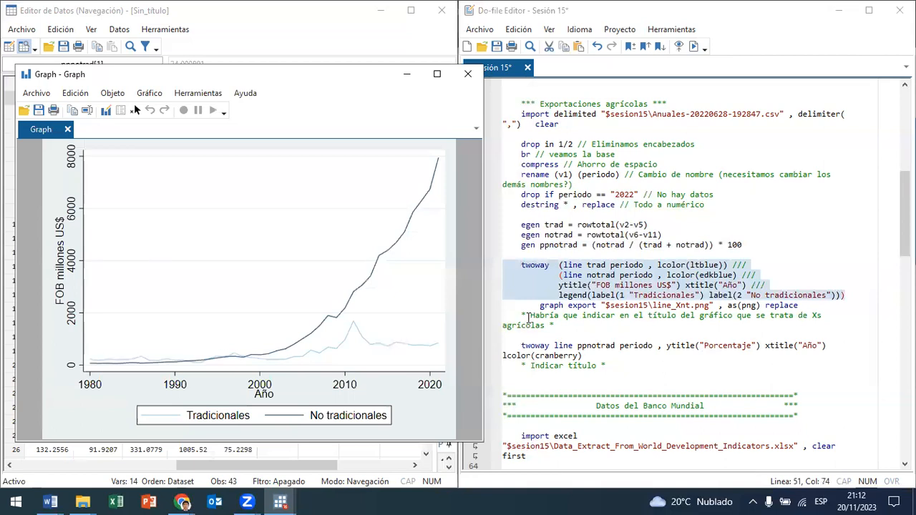
Step: Run line 52 to export the graph as line_Xnt.png, and close the graph window
left_click_drag(527, 313, 659, 306)
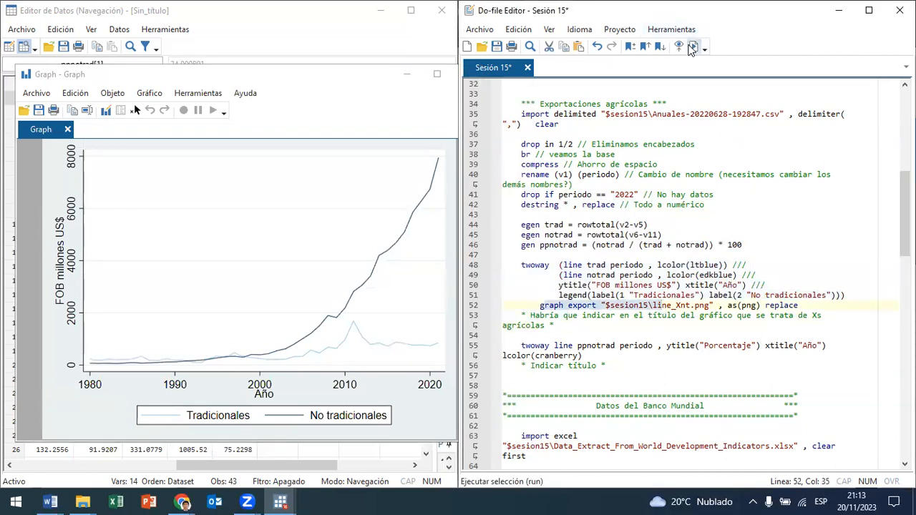
left_click(693, 47)
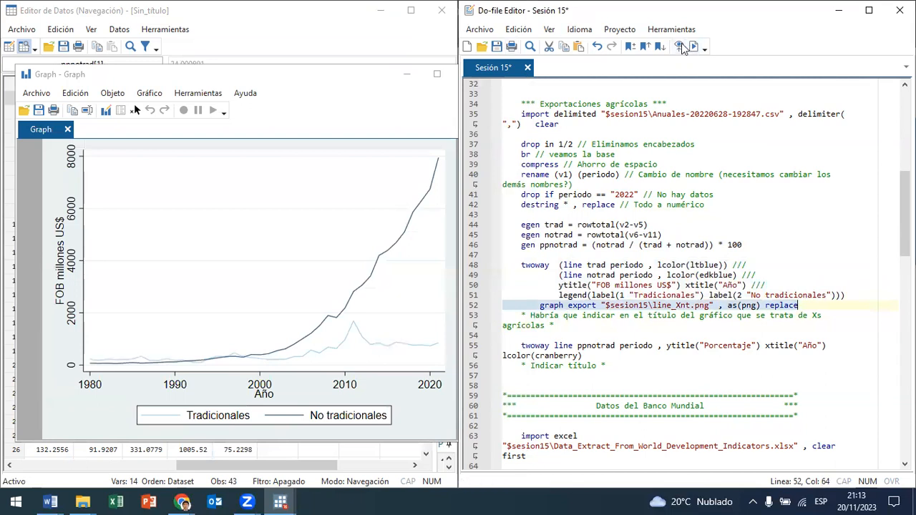
left_click(471, 71)
Step: Run line 55 to graph ppnotrad against periodo in cranberry, and highlight the plotted variable's name in the command
scroll(574, 339, "down", 2)
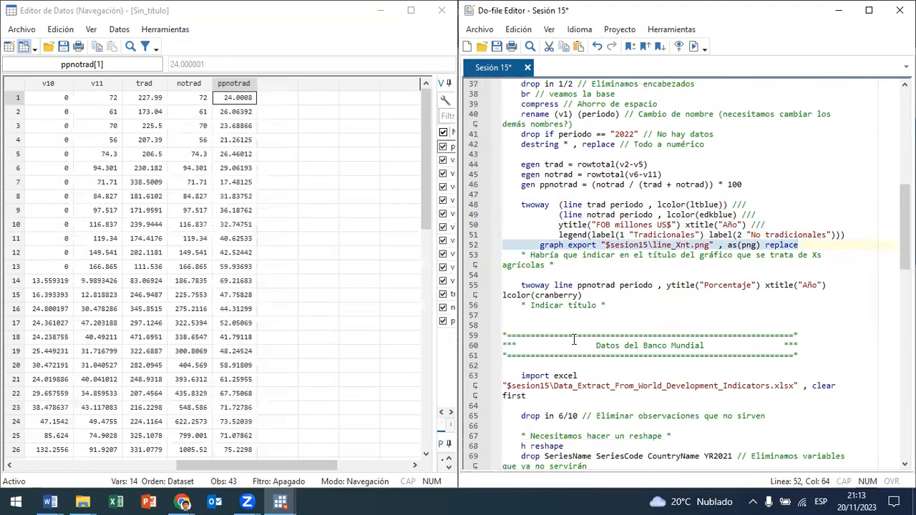
left_click_drag(548, 285, 581, 295)
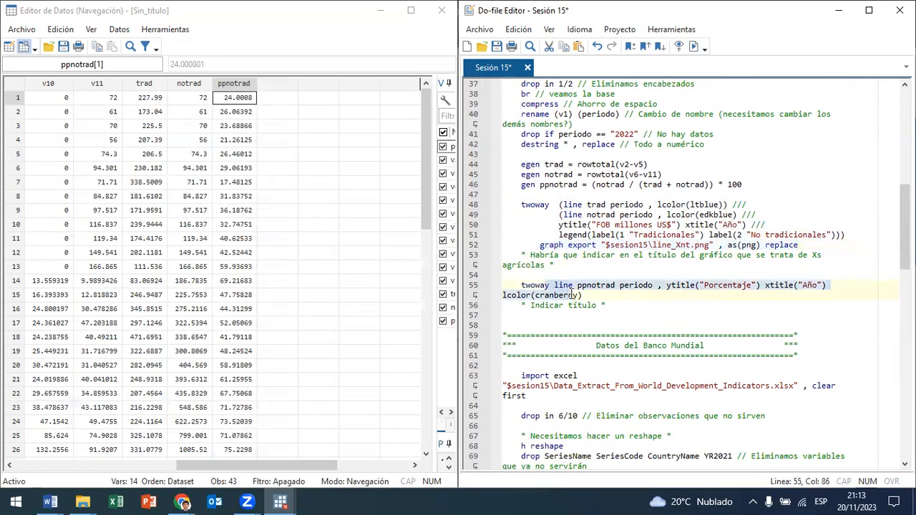
left_click(694, 47)
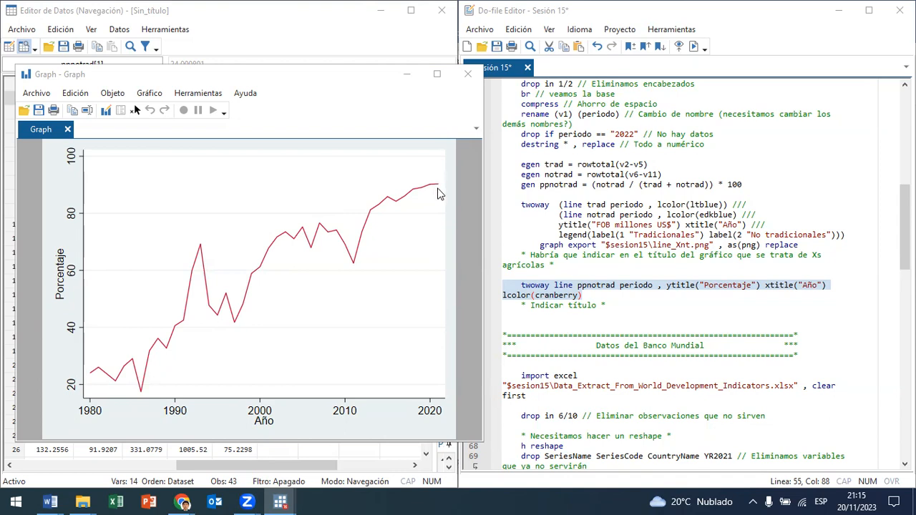
left_click(595, 286)
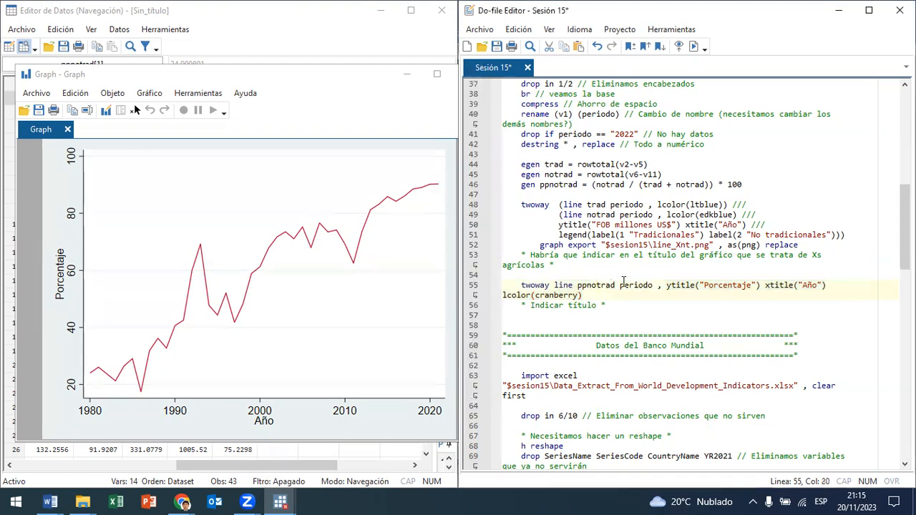
left_click_drag(616, 286, 577, 286)
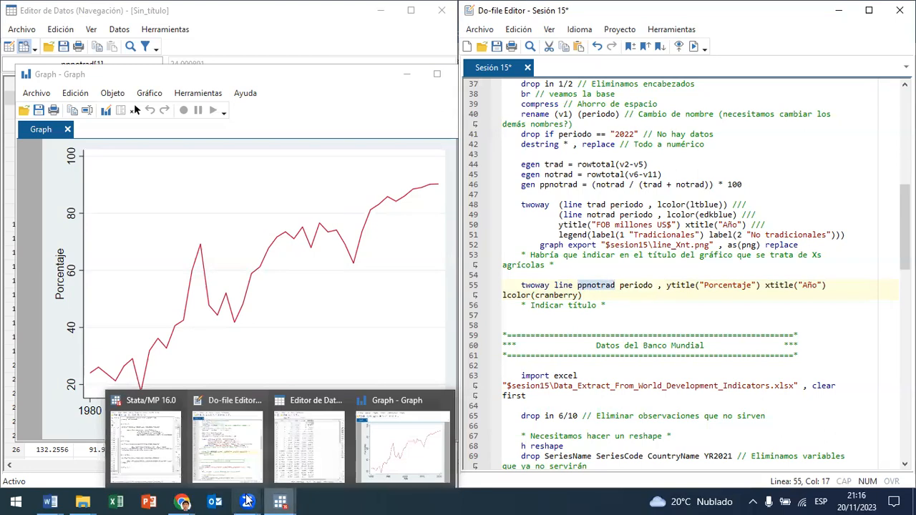
Step: Switch to the incognito Chrome window and search Google for "cobre placas" in a new tab
mouse_move(182, 501)
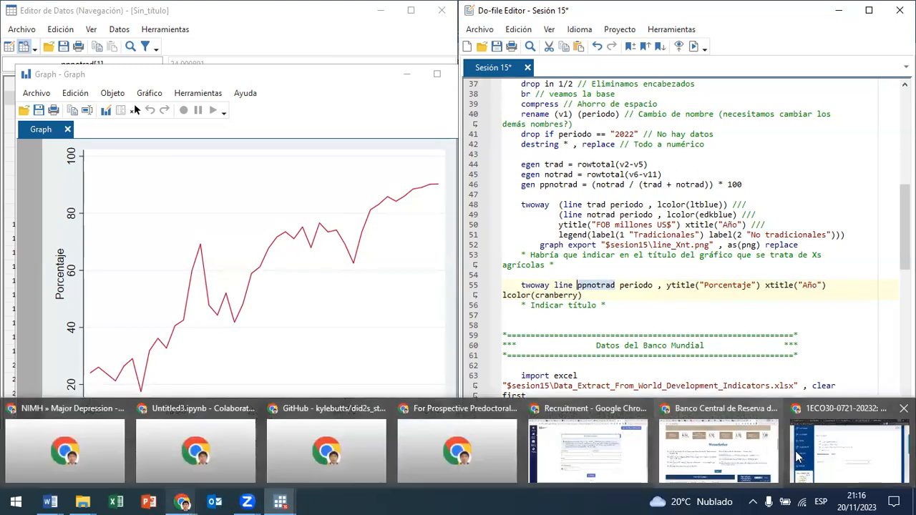
left_click(799, 457)
left_click(750, 11)
type("cobre placas")
key("Return")
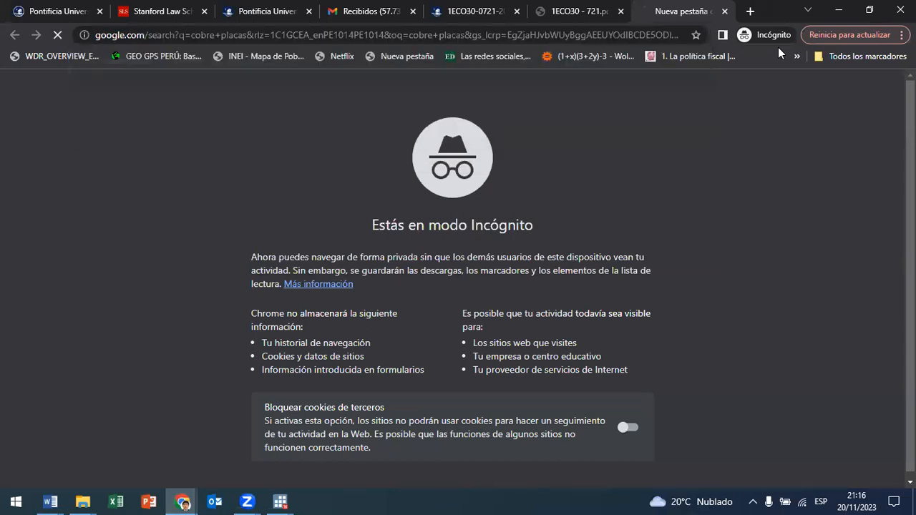
scroll(293, 248, "down", 1)
scroll(293, 248, "up", 1)
Step: Change the Google query to "cobre exportacion" and run the search
left_click_drag(156, 80, 411, 125)
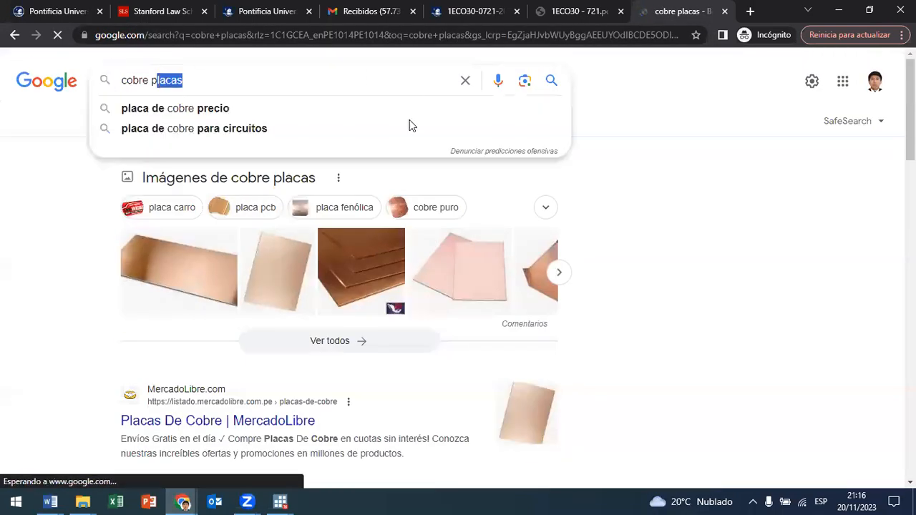
key("BackSpace")
key("BackSpace")
type("exportac")
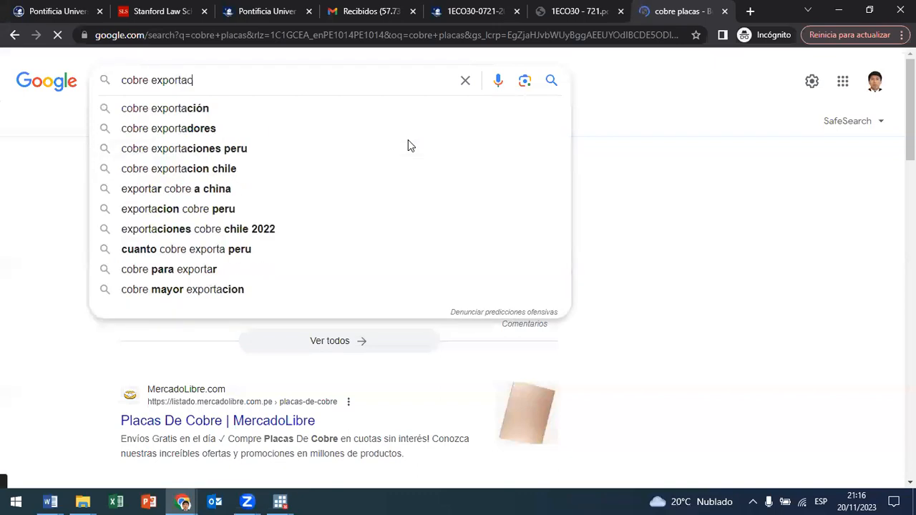
type("ion")
key("Return")
scroll(408, 145, "down", 4)
scroll(380, 159, "up", 4)
Step: Show the image results and examine the CAMIPER photo of stacked copper plates and its related images
left_click(202, 127)
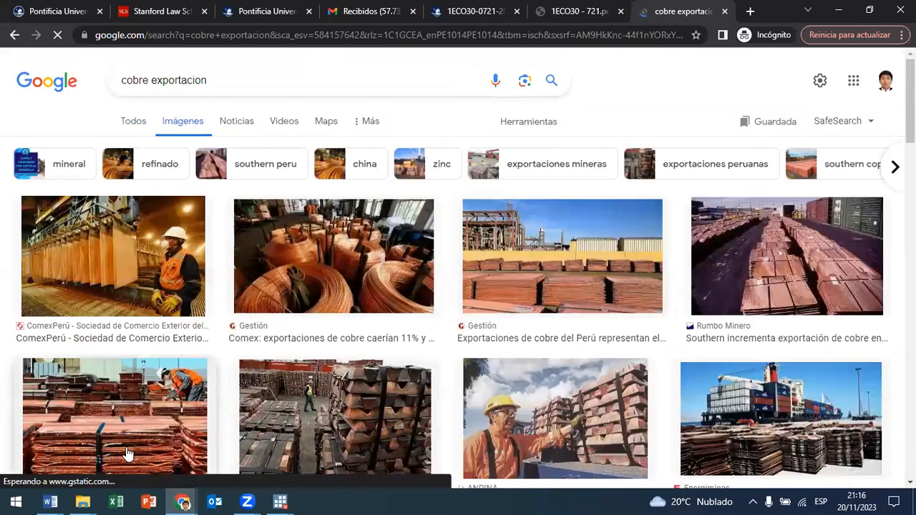
left_click(128, 454)
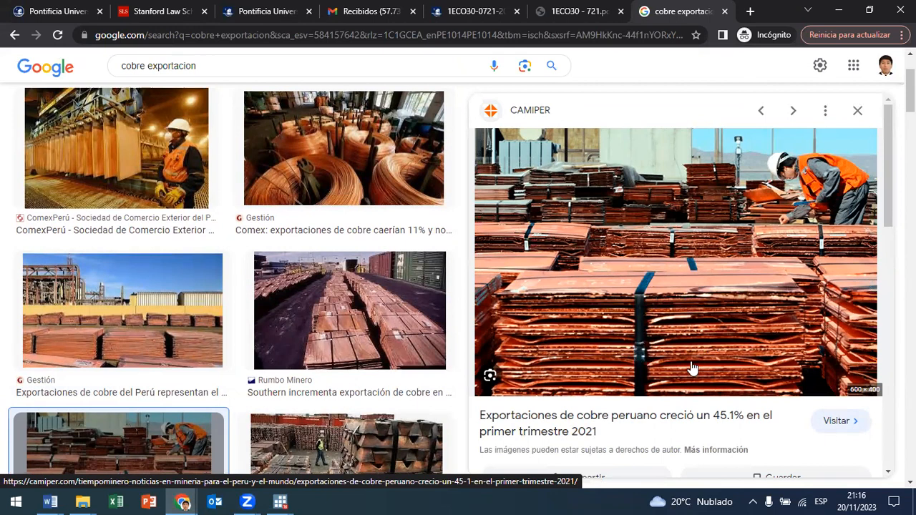
scroll(688, 310, "down", 1)
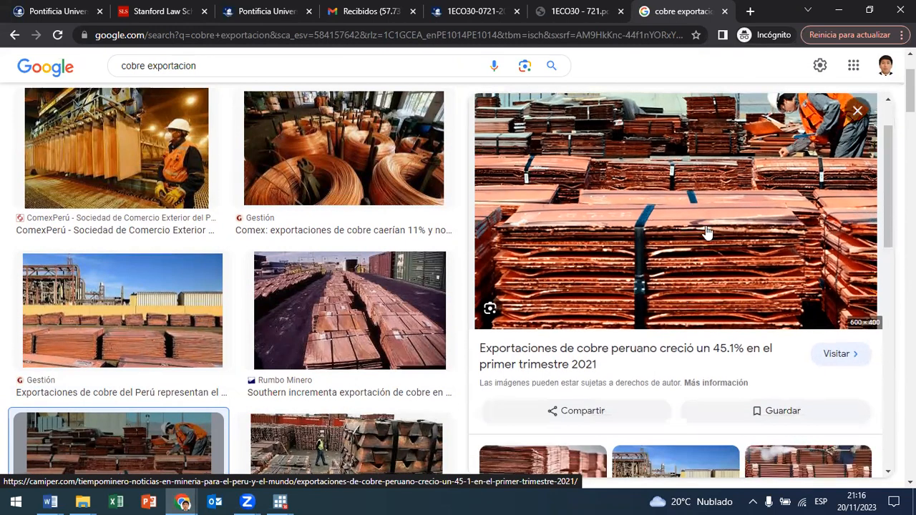
scroll(640, 254, "down", 3)
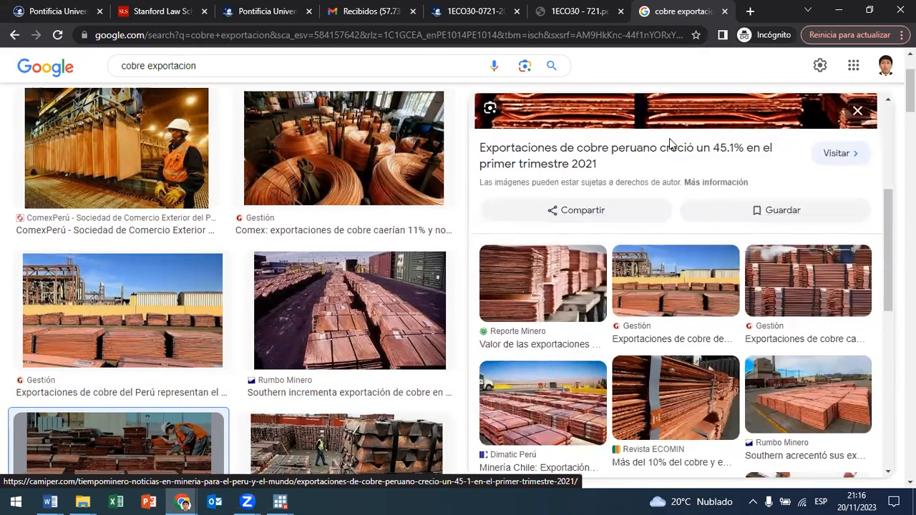
scroll(671, 143, "up", 2)
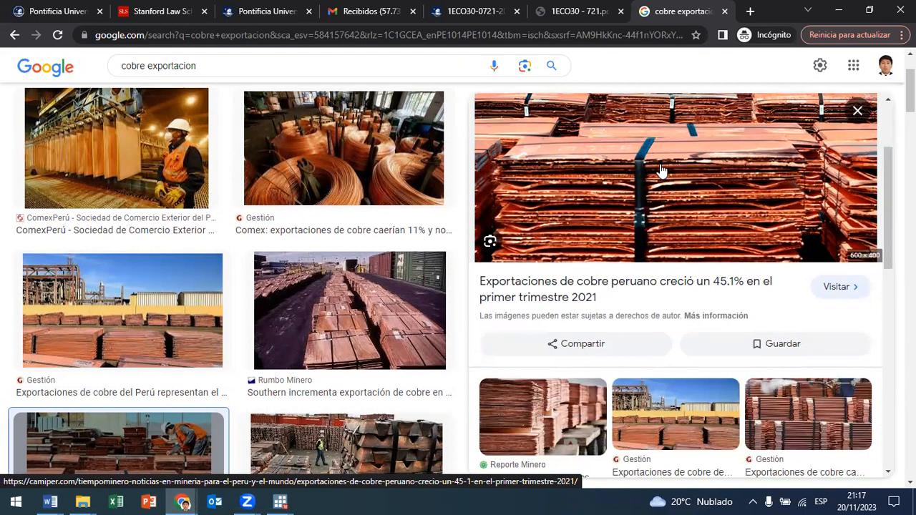
scroll(660, 172, "down", 2)
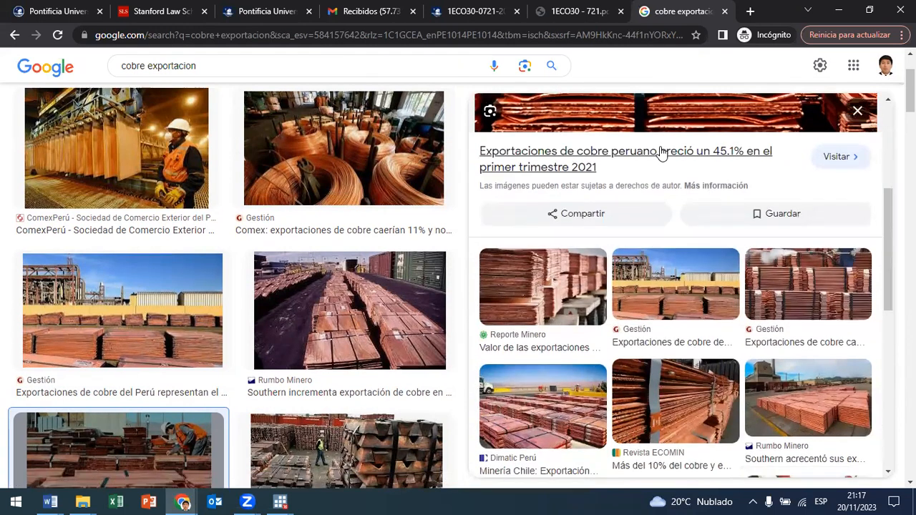
scroll(662, 153, "up", 3)
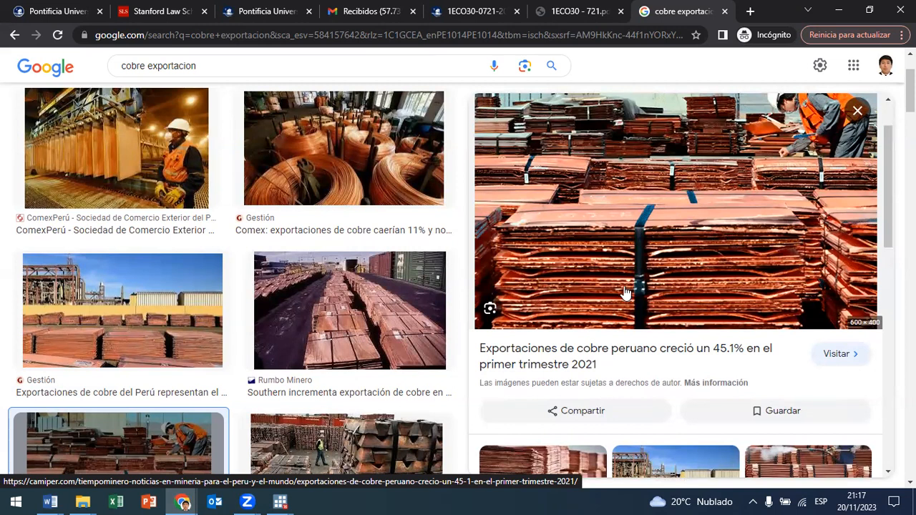
scroll(629, 297, "down", 1)
scroll(720, 348, "up", 2)
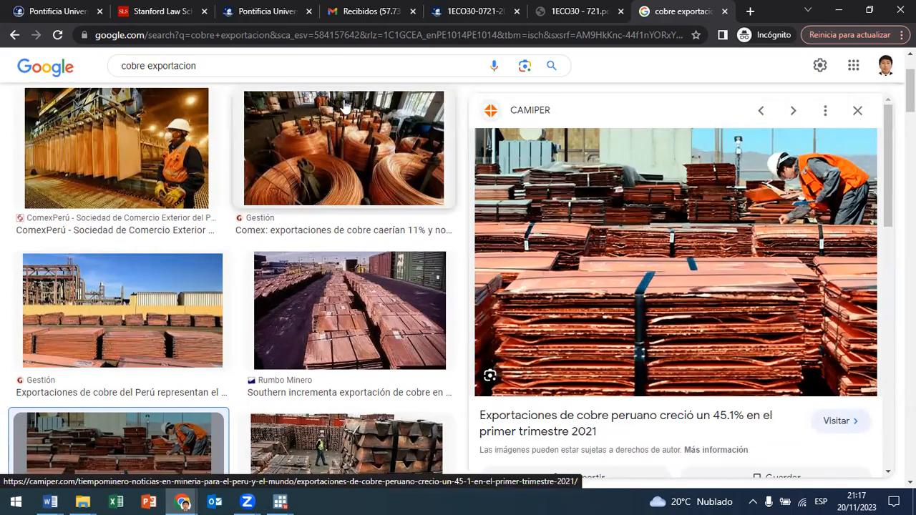
Step: Return to Stata, close the data browser, and bring the do-file's Datos del Banco Mundial section into view
left_click(840, 10)
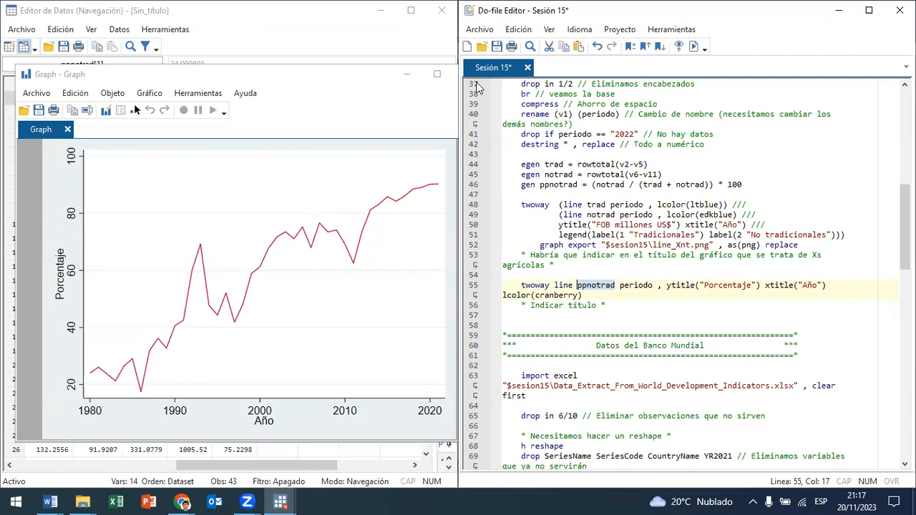
left_click(117, 6)
left_click(442, 10)
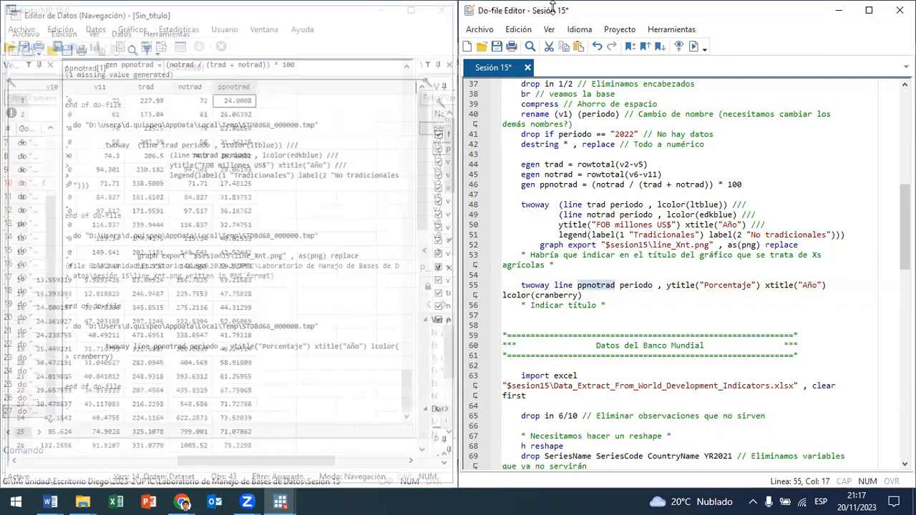
scroll(589, 252, "down", 3)
scroll(723, 343, "down", 3)
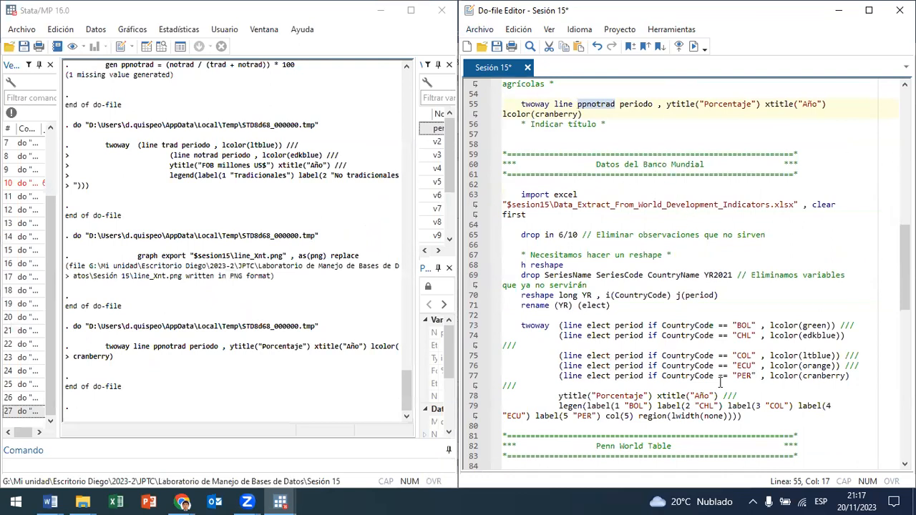
Step: Switch to Chrome, search Google for "world bank", and open the World Bank's Data site from the results
left_click(183, 502)
left_click(868, 450)
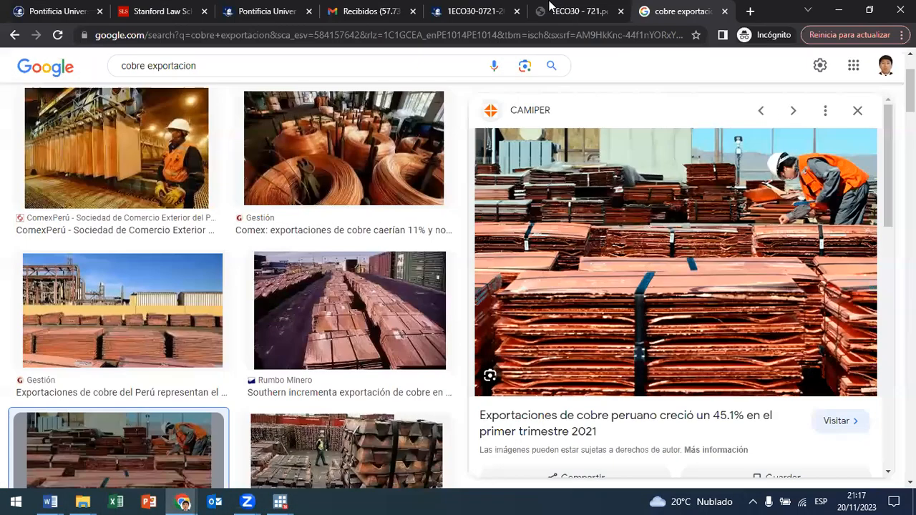
type("wor")
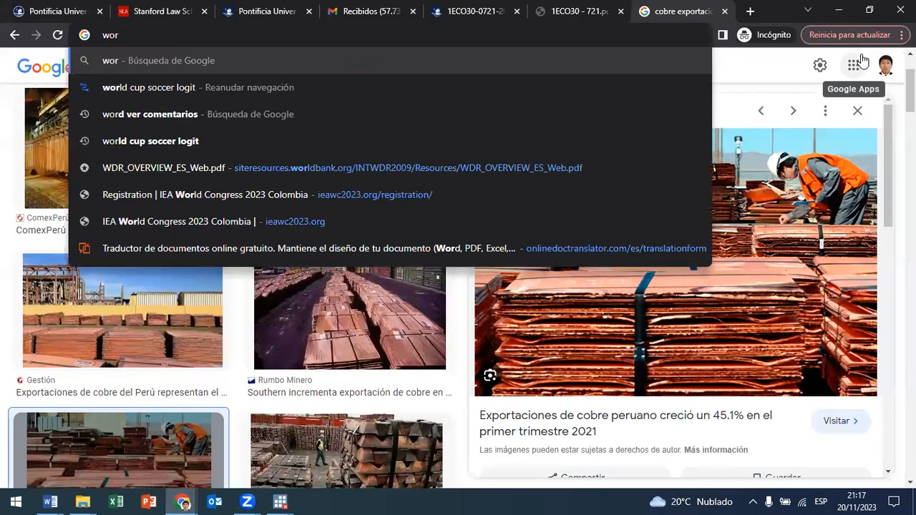
type("ld b")
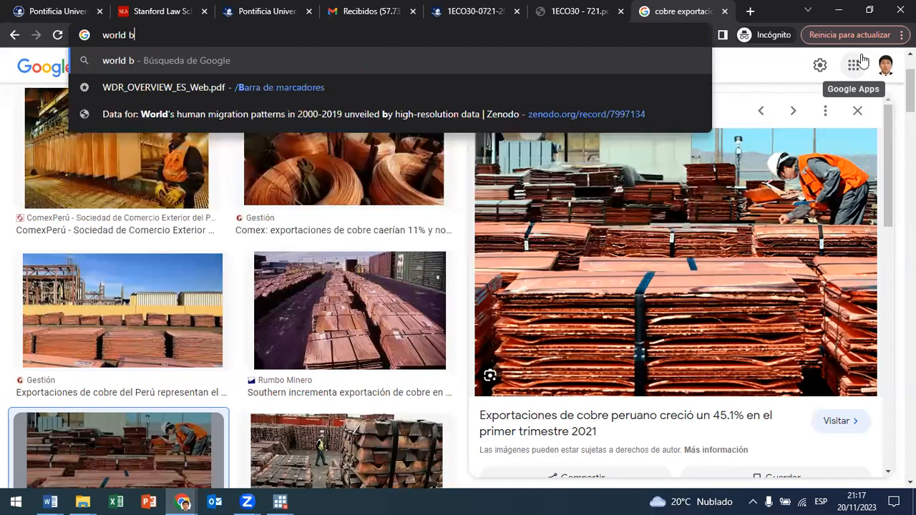
type("ank")
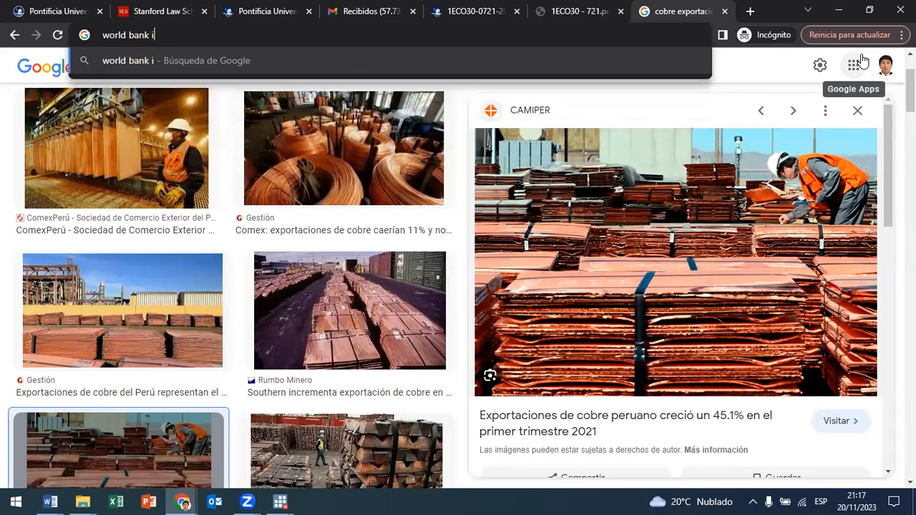
key("Return")
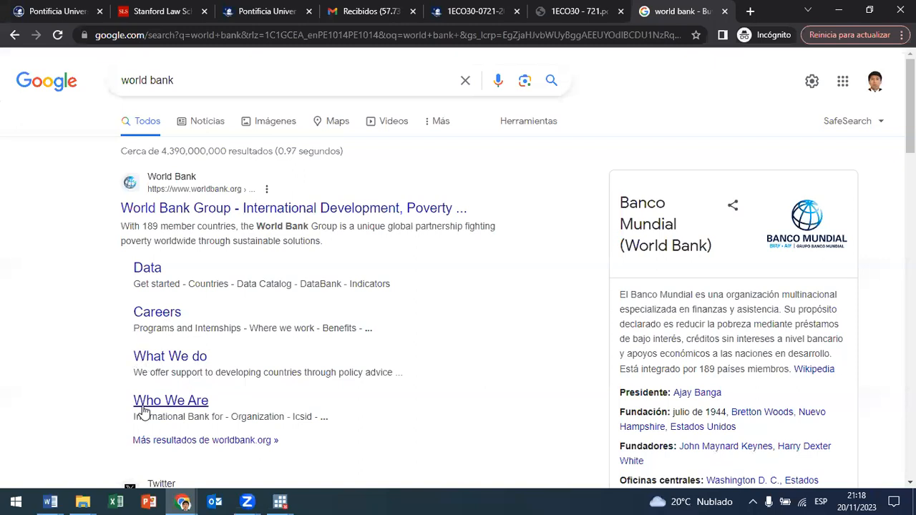
left_click(148, 269)
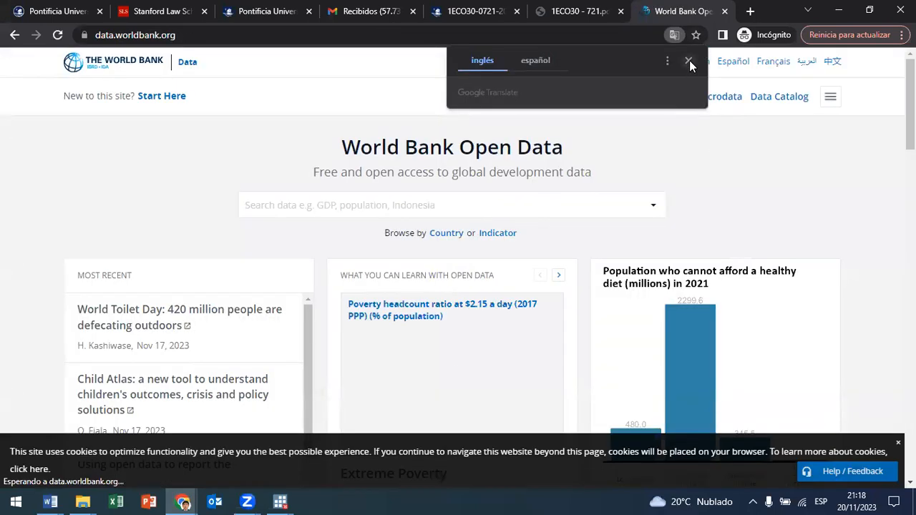
Step: Dismiss the translation prompt and look through the More Resources section of the World Bank Open Data home page
left_click(690, 60)
scroll(287, 228, "down", 4)
scroll(305, 229, "down", 2)
scroll(652, 310, "down", 8)
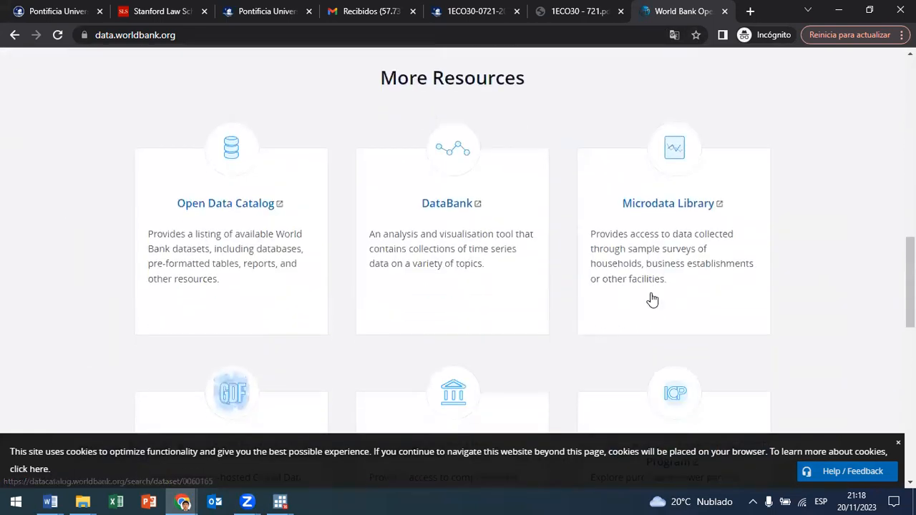
scroll(734, 278, "down", 2)
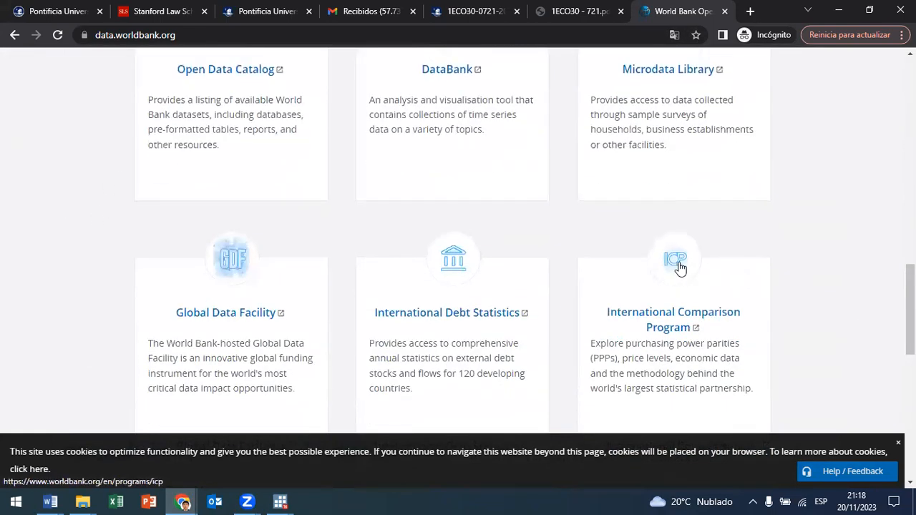
scroll(792, 280, "down", 4)
scroll(791, 276, "down", 2)
scroll(790, 273, "up", 8)
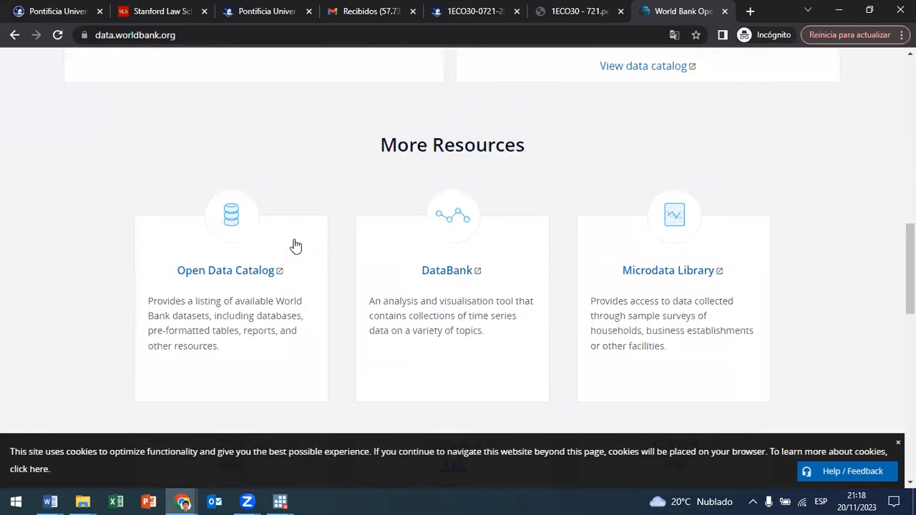
scroll(730, 267, "down", 3)
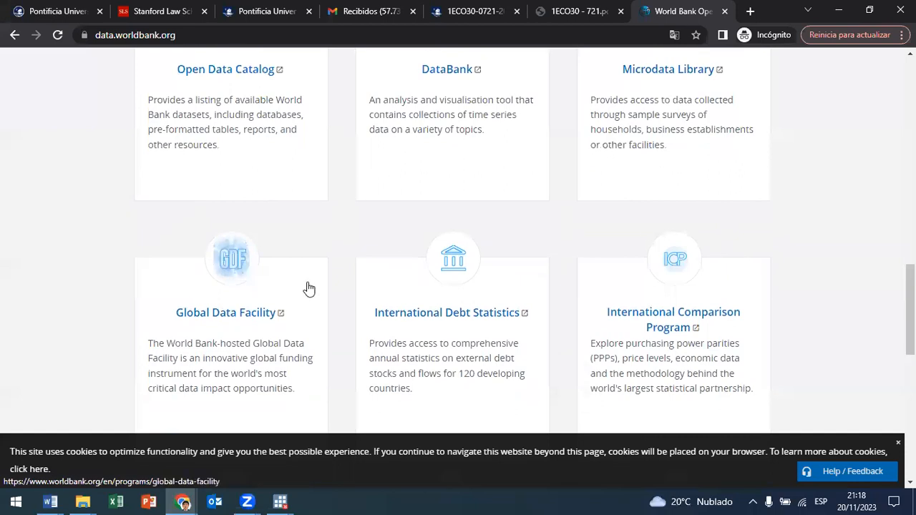
scroll(687, 283, "down", 4)
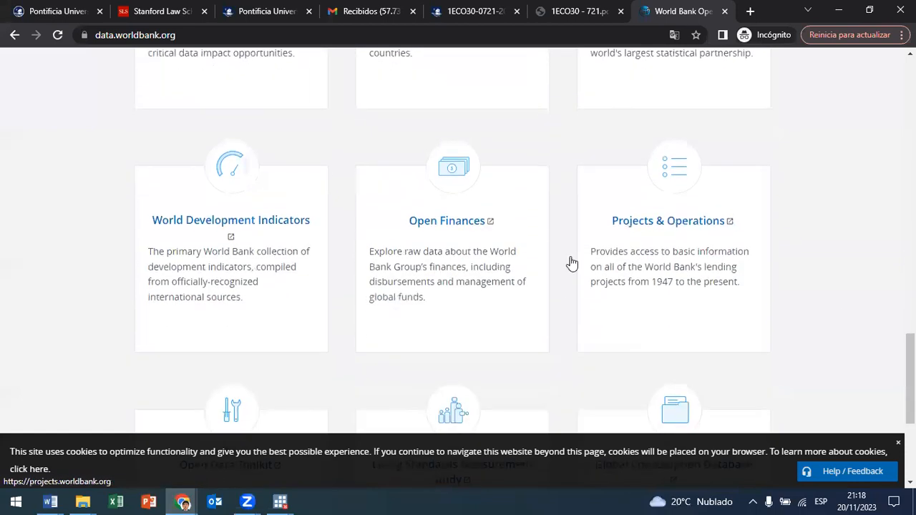
scroll(229, 215, "down", 2)
scroll(204, 182, "up", 1)
Step: Open the World Development Indicators resource from the More Resources section
left_click_drag(125, 150, 319, 158)
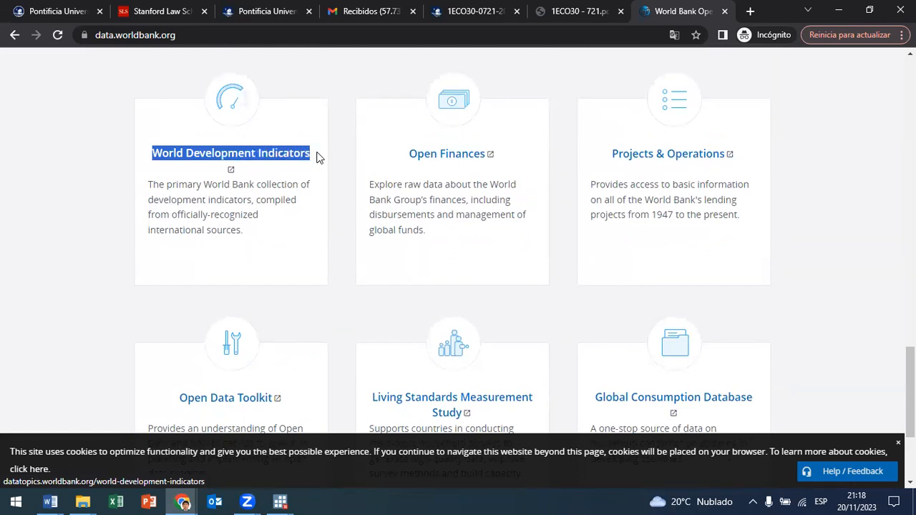
scroll(302, 191, "down", 3)
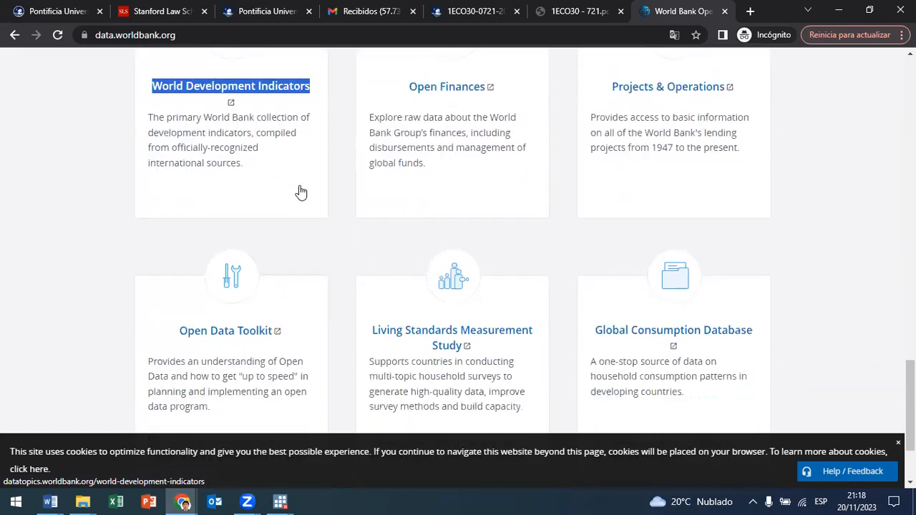
scroll(299, 195, "up", 8)
scroll(235, 318, "down", 5)
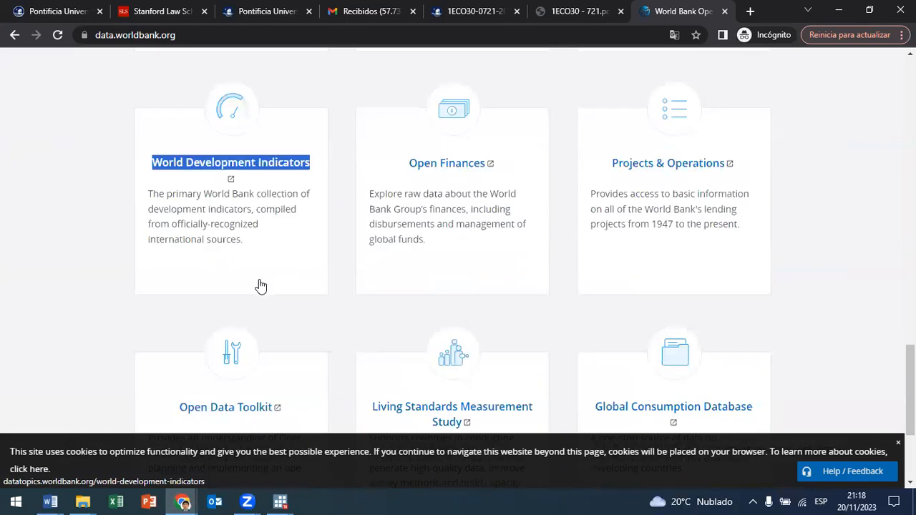
left_click(246, 161)
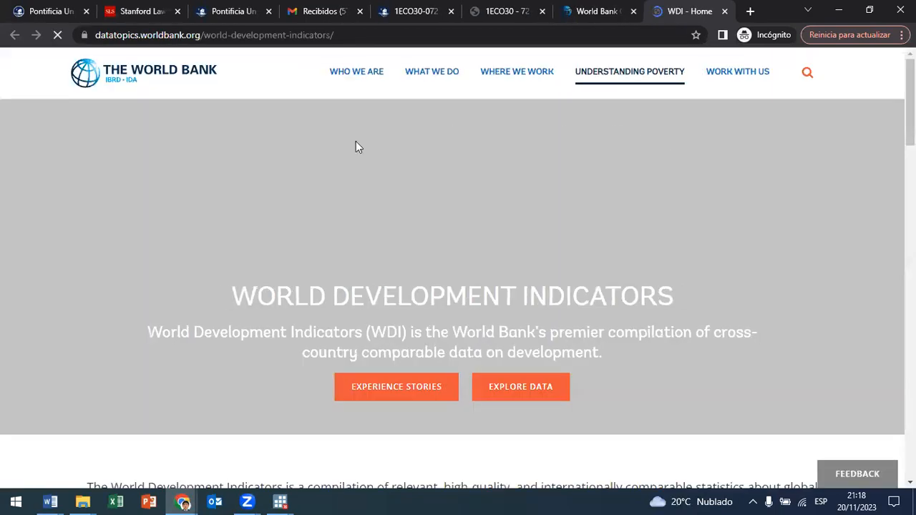
Step: Review the World Development Indicators data themes and access options, and follow the Explore data link to the Open Data site
scroll(450, 311, "down", 4)
scroll(452, 312, "up", 2)
scroll(455, 293, "down", 1)
scroll(486, 294, "up", 1)
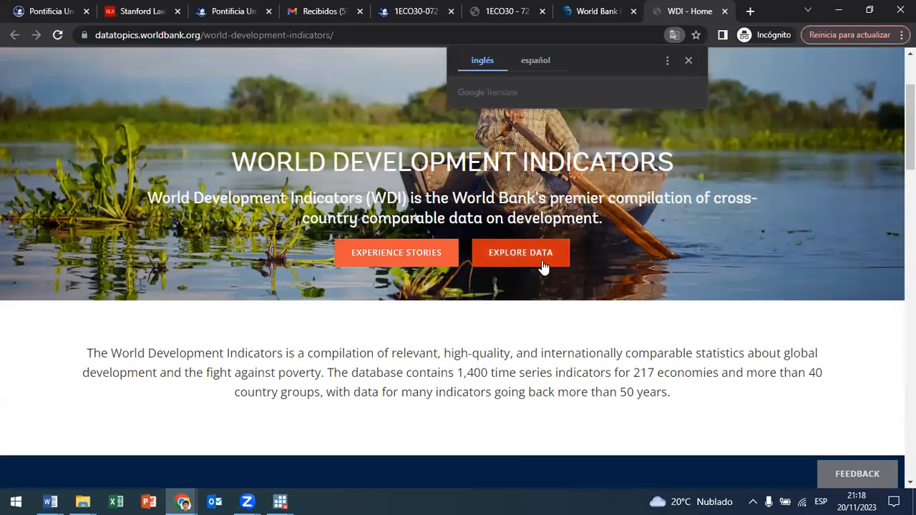
scroll(542, 266, "down", 5)
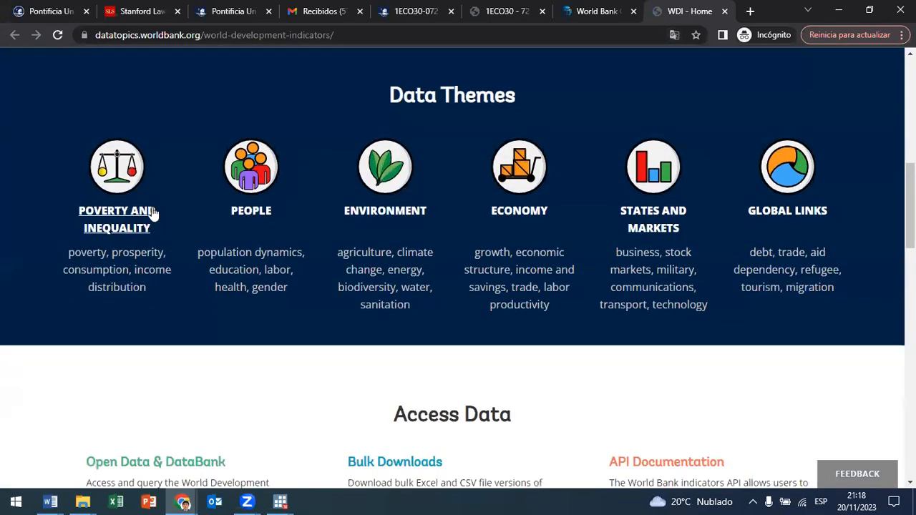
scroll(151, 212, "down", 3)
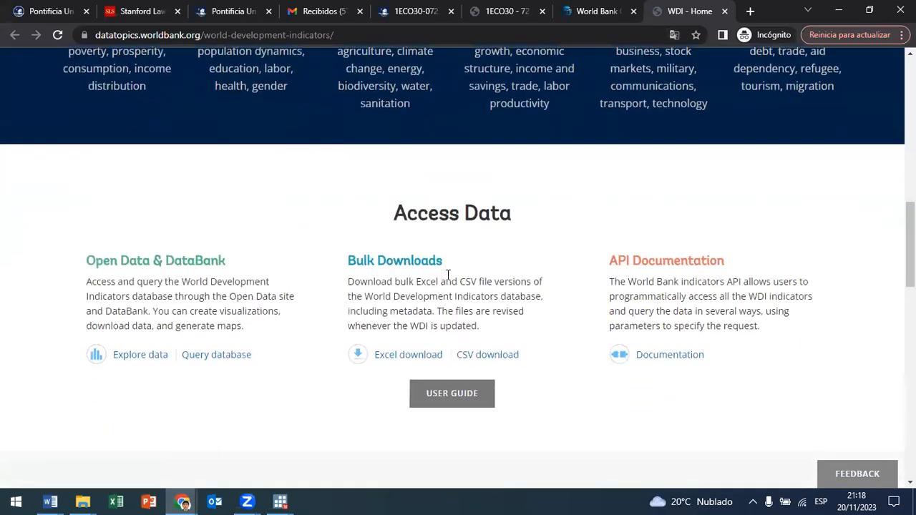
left_click(138, 360)
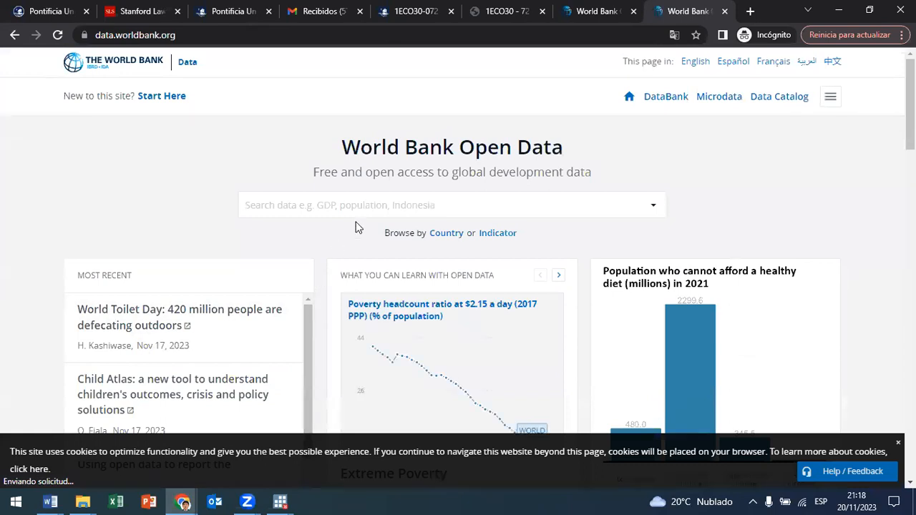
scroll(369, 234, "down", 5)
scroll(369, 234, "up", 6)
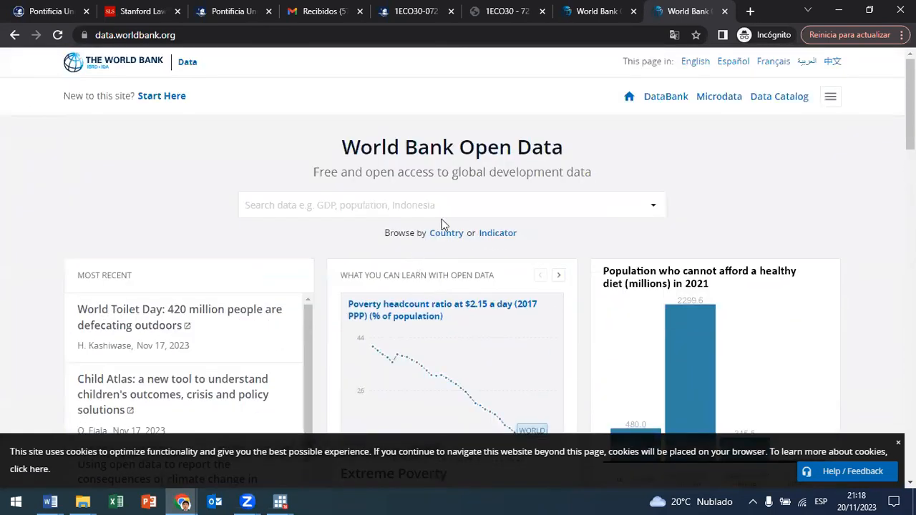
left_click(505, 209)
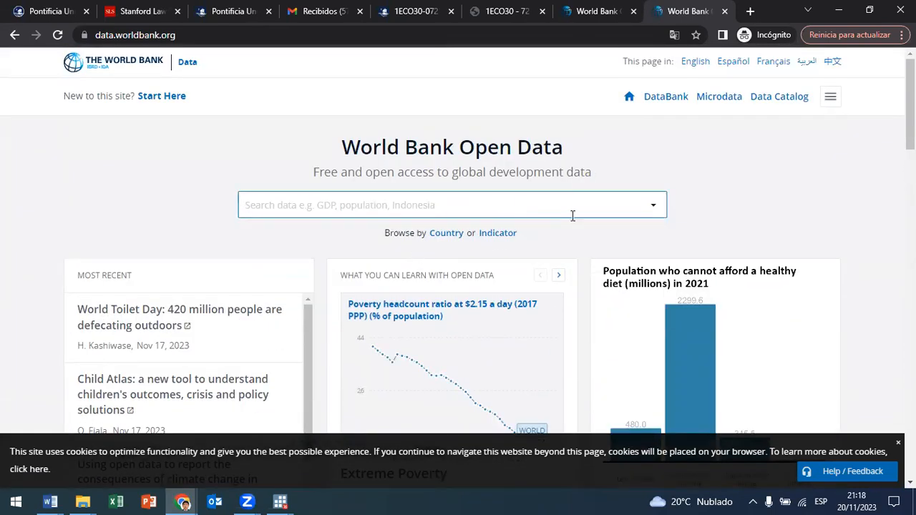
Step: Search Google for "world bank indicators" in a new tab and open the World Development Indicators result
left_click(750, 10)
type("world")
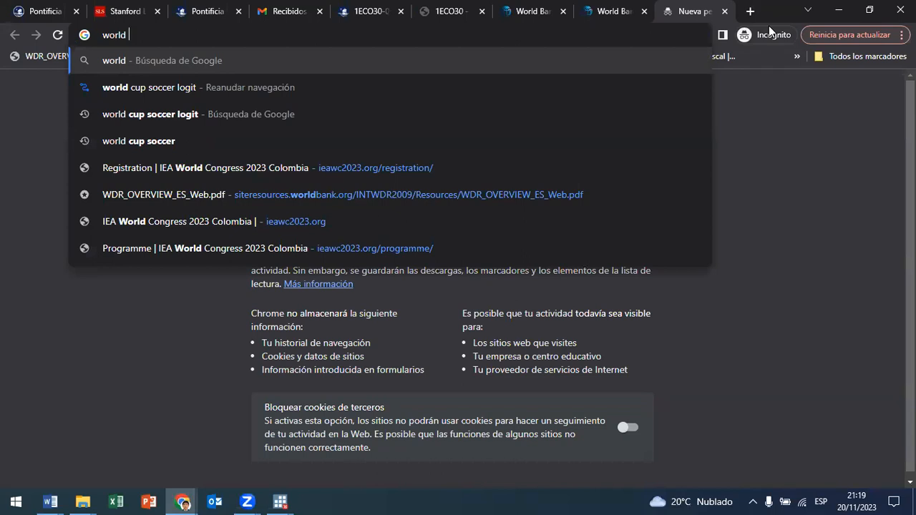
type(" bank")
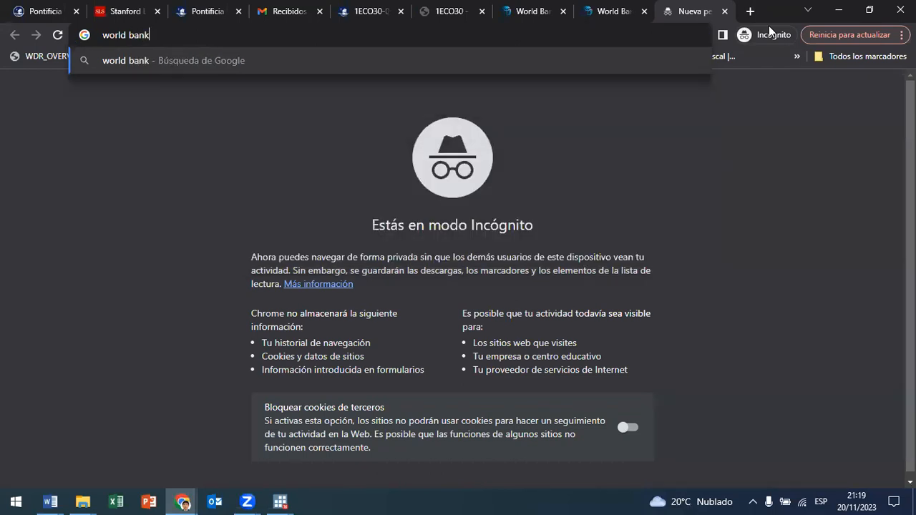
type(" indicators")
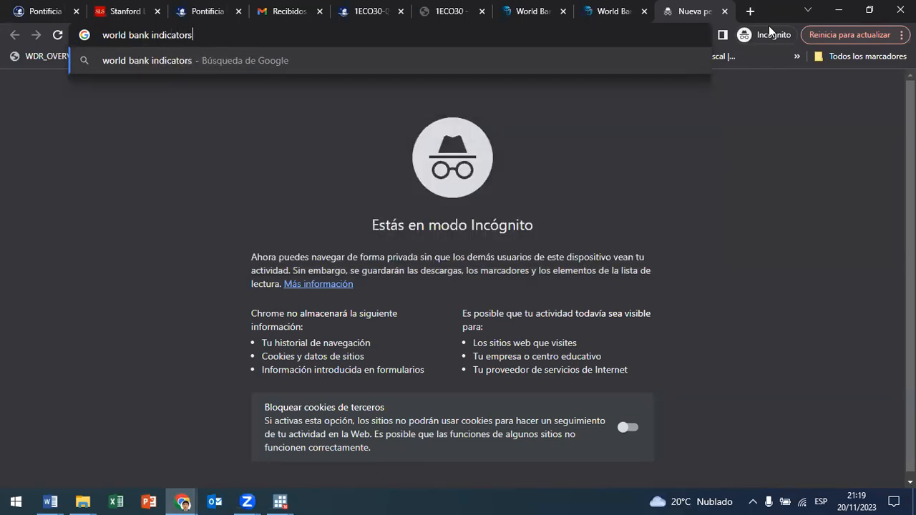
key("Return")
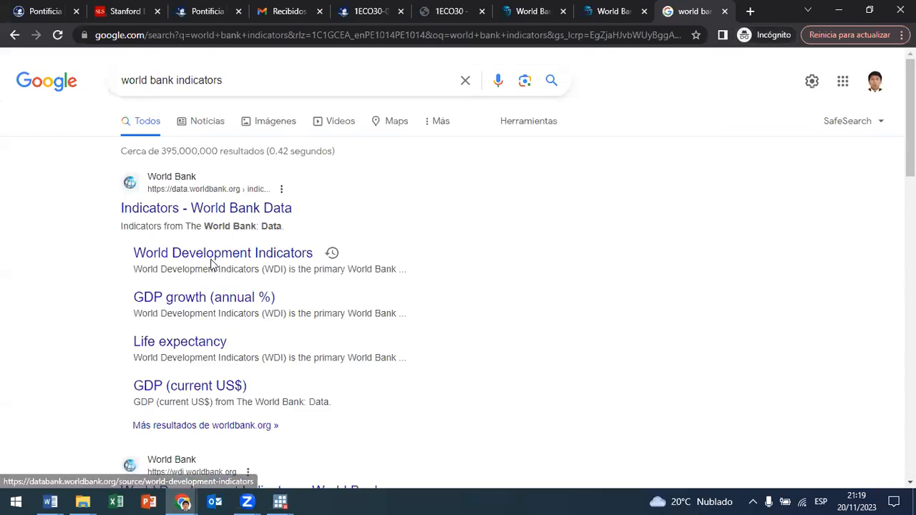
left_click(277, 259)
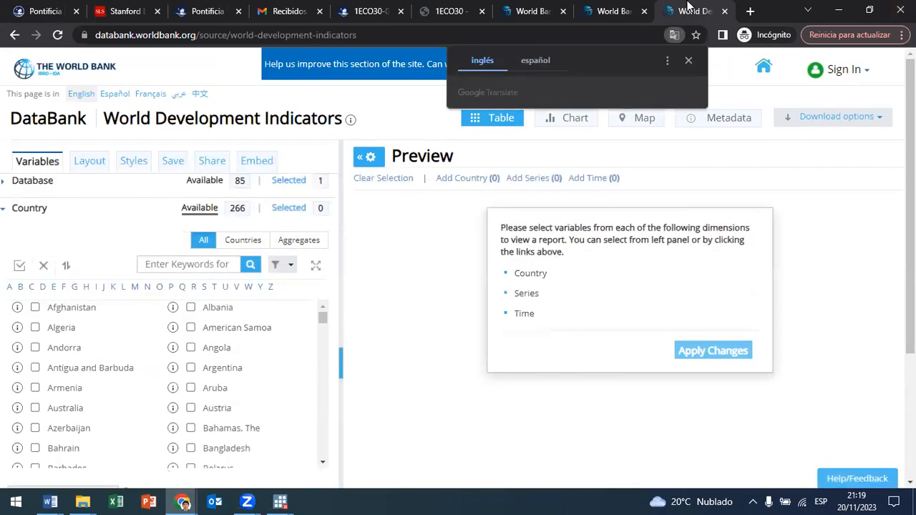
Step: Check the Open Data tab, then go back to the search results and reopen the World Development Indicators DataBank
left_click(620, 8)
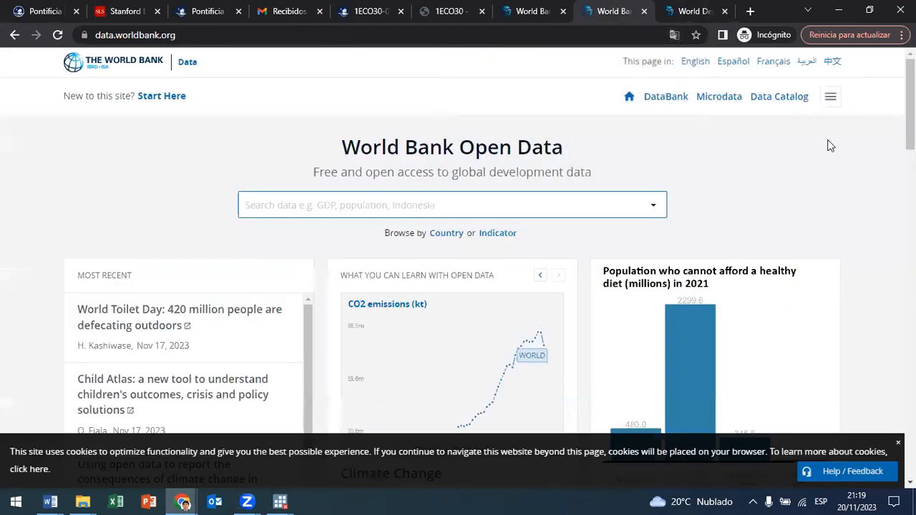
left_click(708, 10)
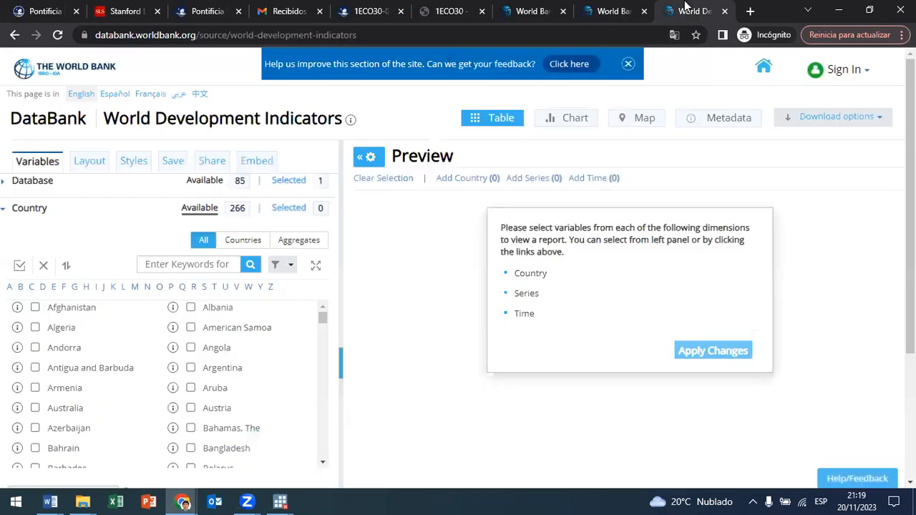
left_click(15, 35)
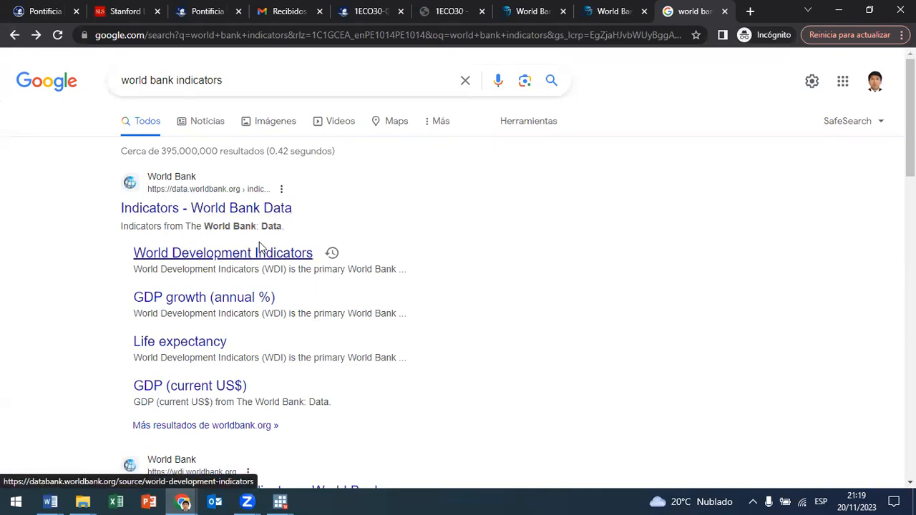
left_click(206, 261)
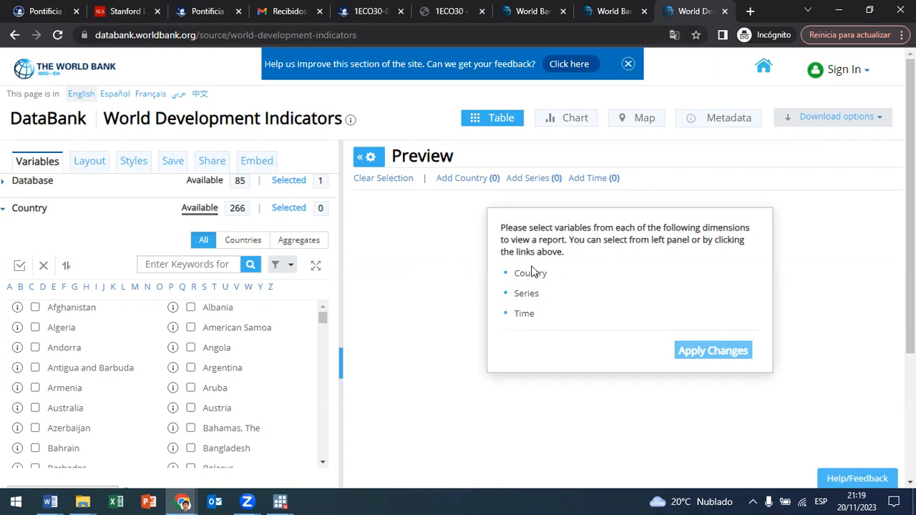
Step: Open the full country list from the DataBank preview and select Peru
left_click_drag(512, 274, 666, 331)
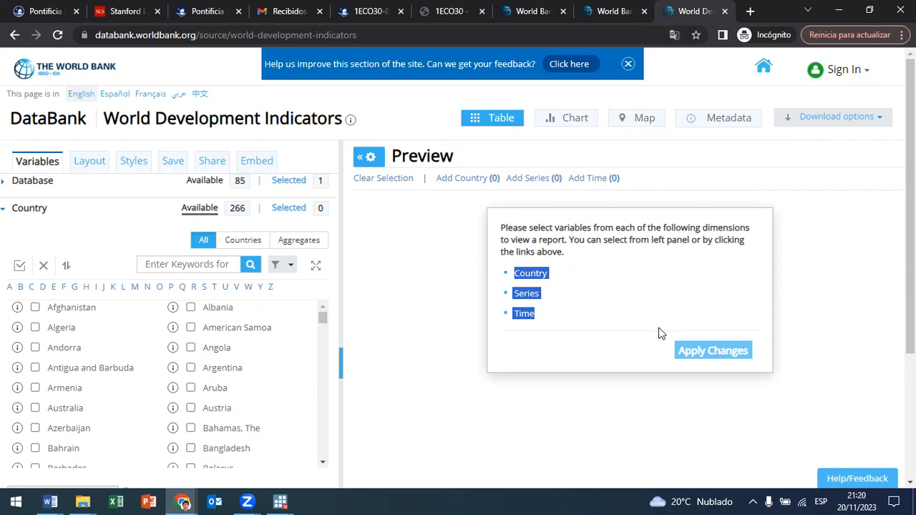
left_click(698, 355)
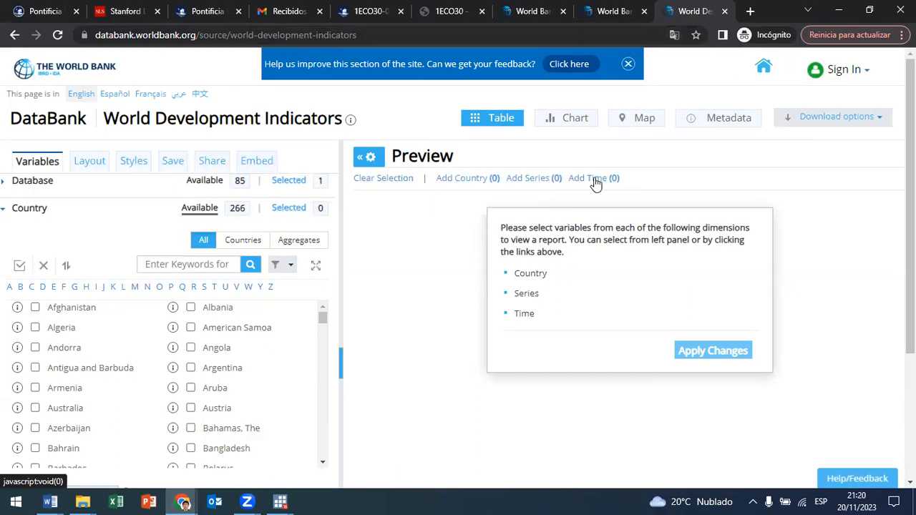
left_click(471, 178)
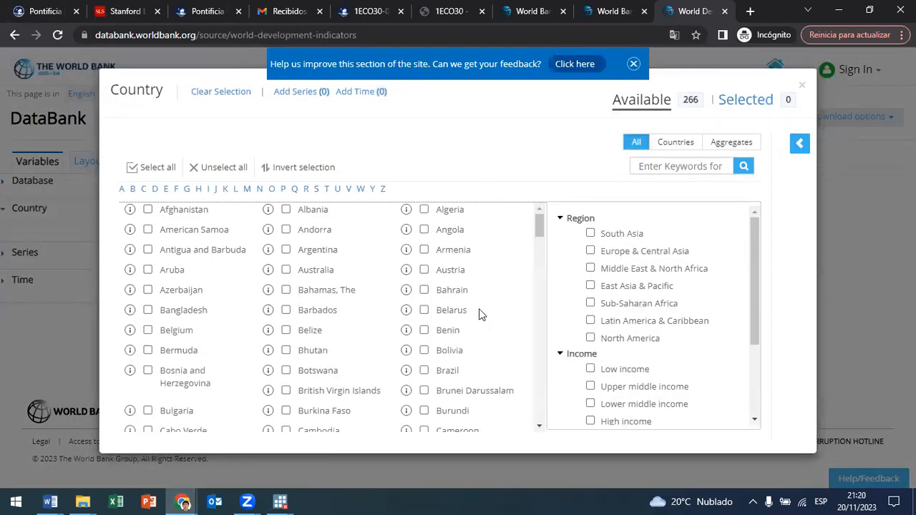
left_click_drag(539, 227, 554, 326)
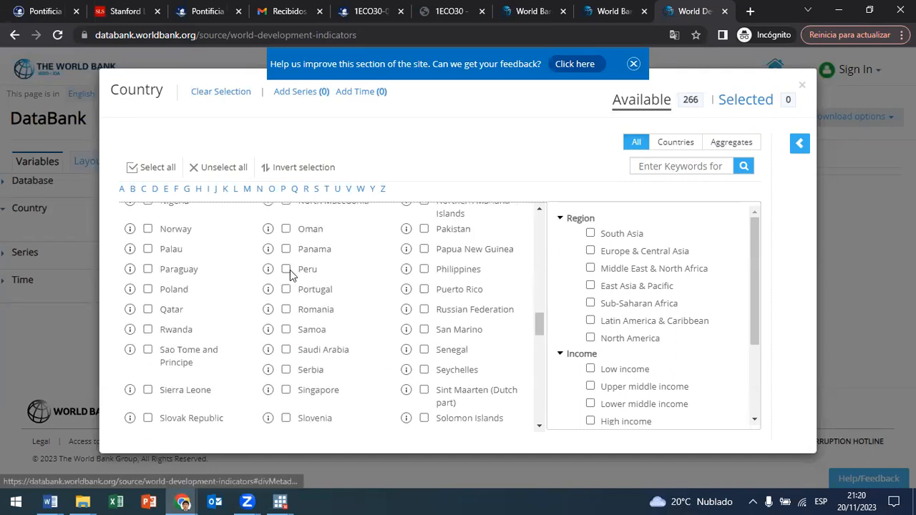
left_click(286, 268)
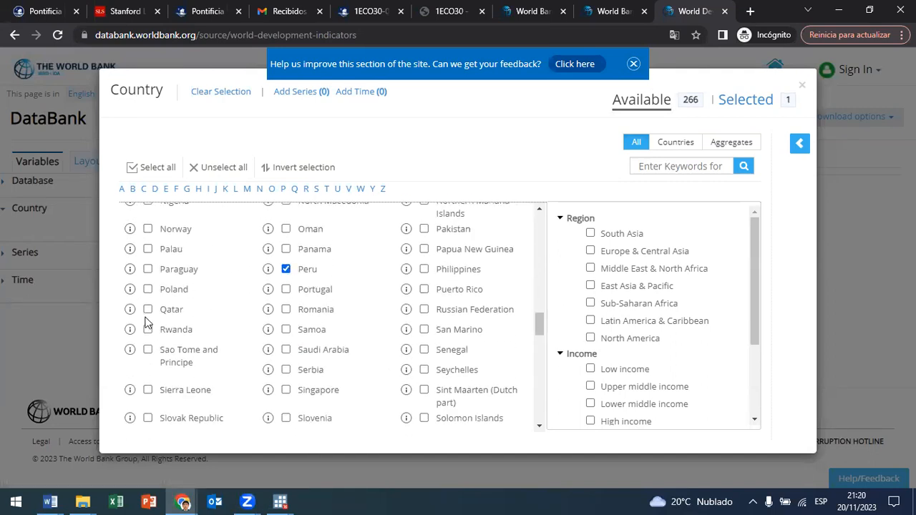
Step: Add Colombia and Ecuador to the country selection
scroll(313, 329, "up", 12)
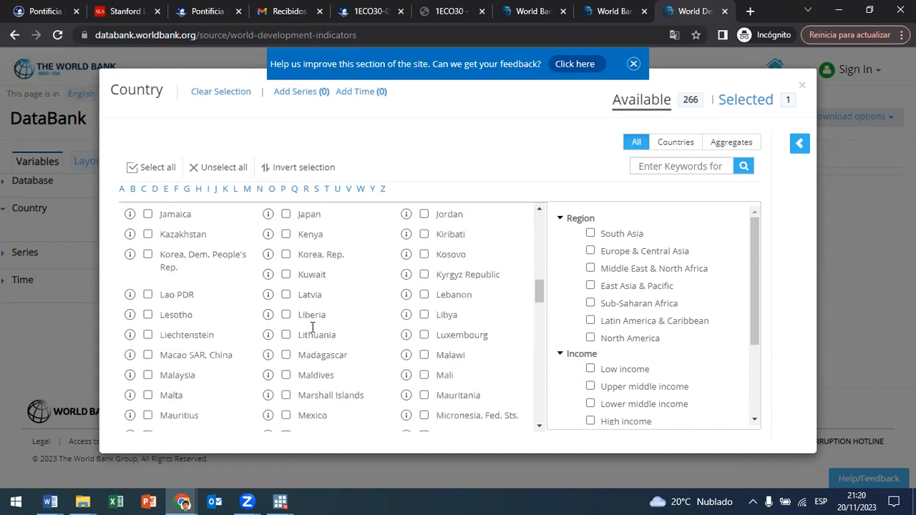
scroll(254, 307, "up", 4)
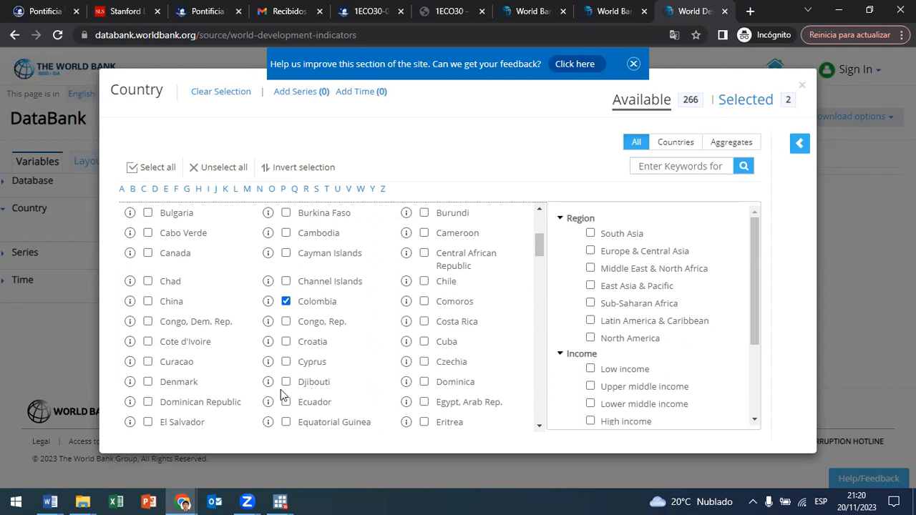
scroll(285, 366, "up", 1)
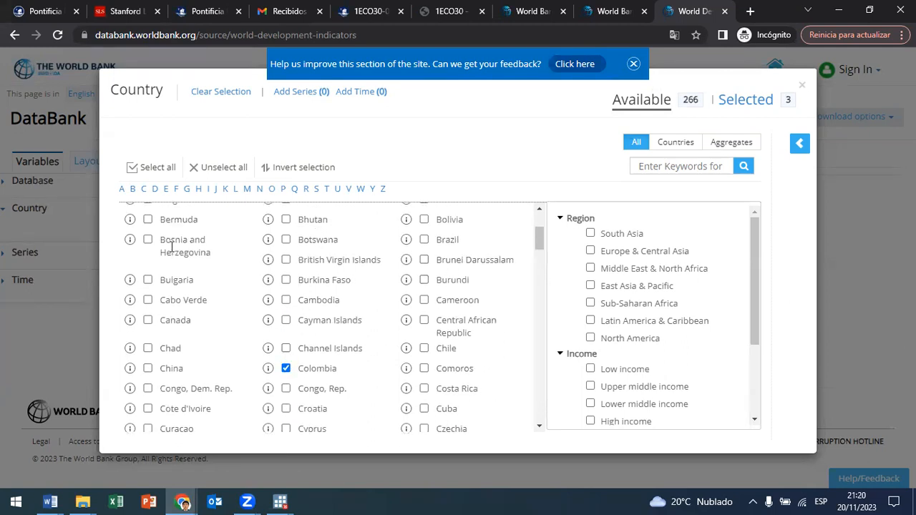
Step: Add Bolivia and Chile to the country selection
scroll(326, 305, "up", 1)
scroll(327, 302, "up", 1)
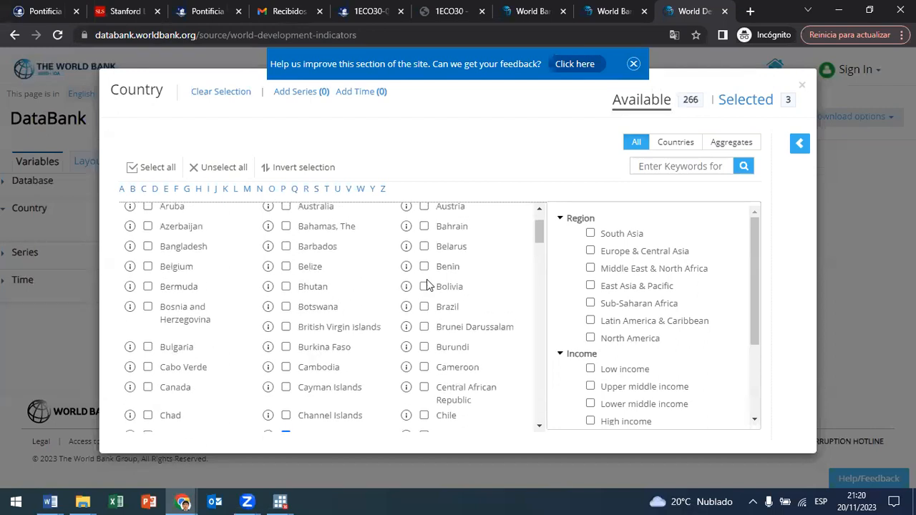
left_click(424, 286)
scroll(435, 318, "down", 1)
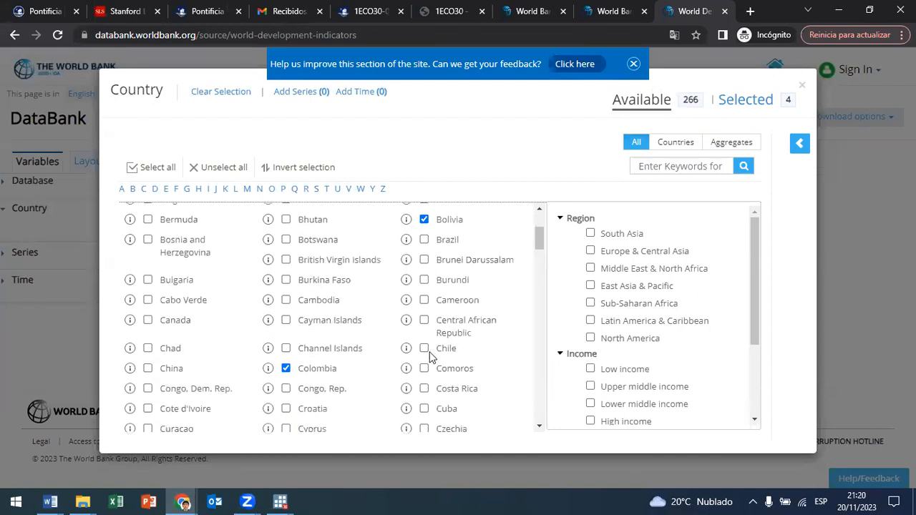
left_click(425, 349)
scroll(424, 353, "down", 2)
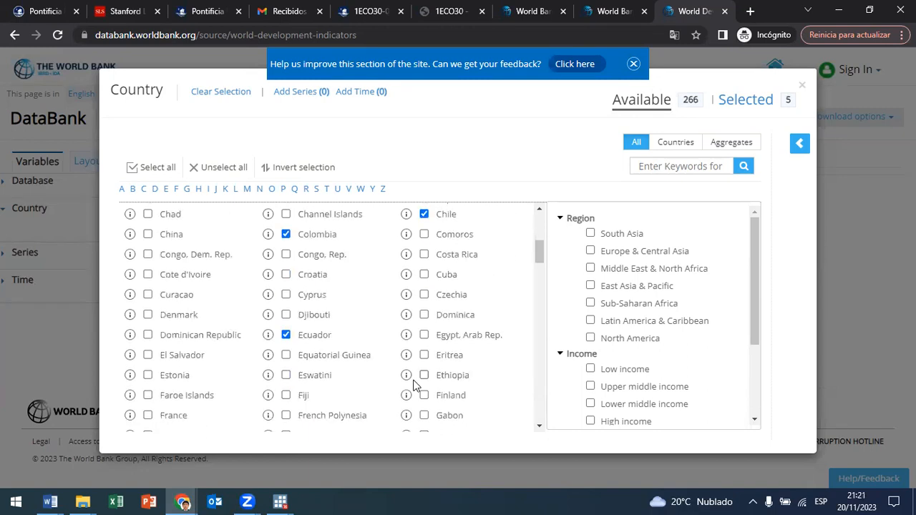
Step: Close the full country list with the five chosen countries and open the full series list from the preview
scroll(395, 362, "down", 1)
scroll(394, 365, "down", 1)
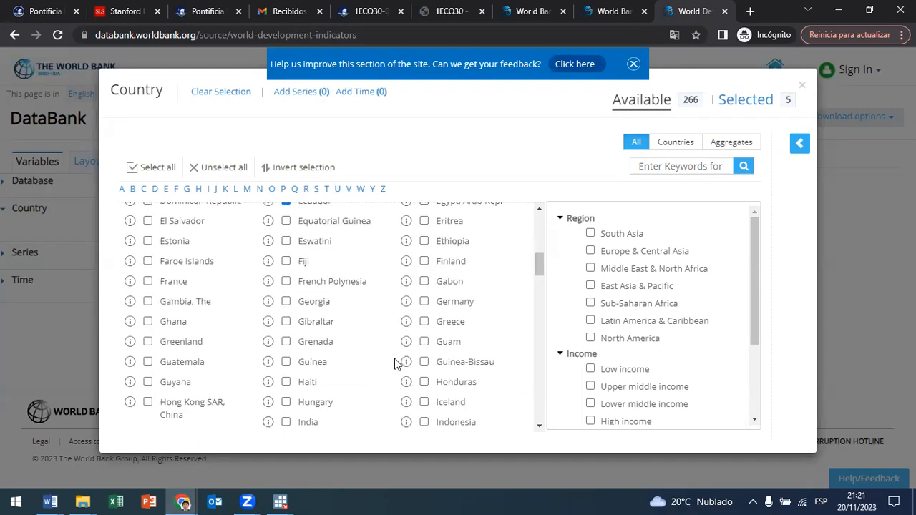
scroll(394, 364, "down", 3)
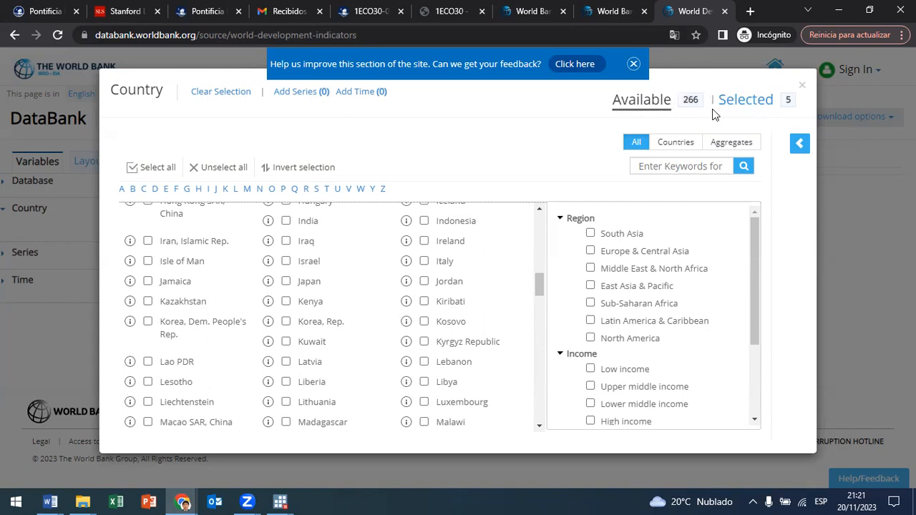
left_click(802, 85)
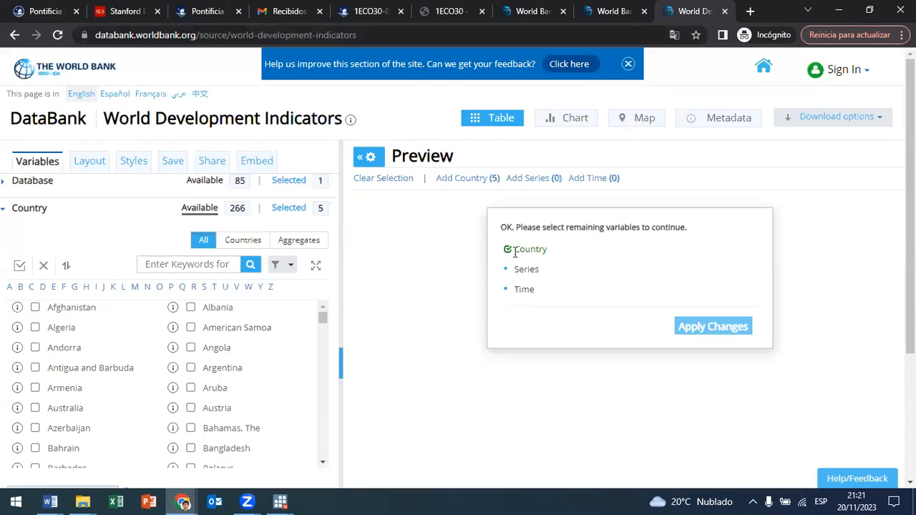
left_click(523, 180)
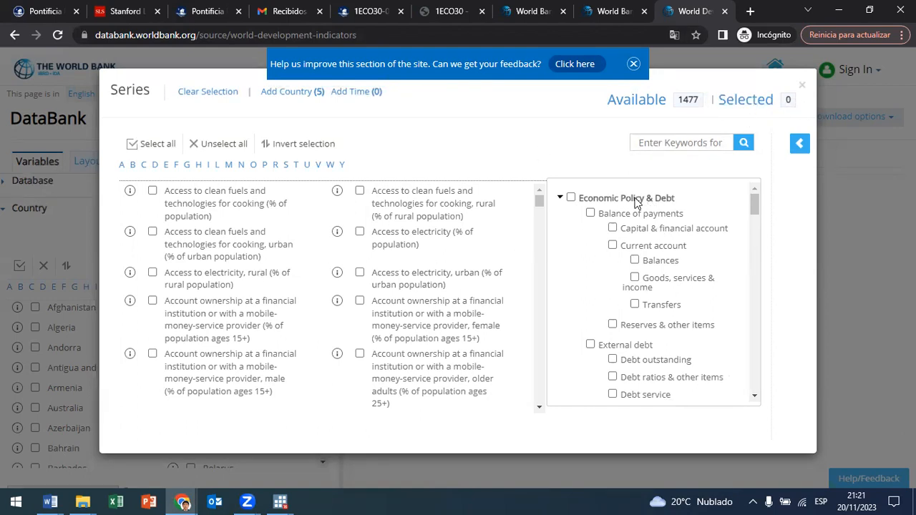
Step: Collapse the Economic Policy & Debt, Education, Environment, Financial Sector, Gender and Health topics in the series category tree
mouse_move(539, 201)
left_mouse_down()
mouse_move(534, 358)
mouse_move(537, 193)
left_mouse_up()
left_click(561, 199)
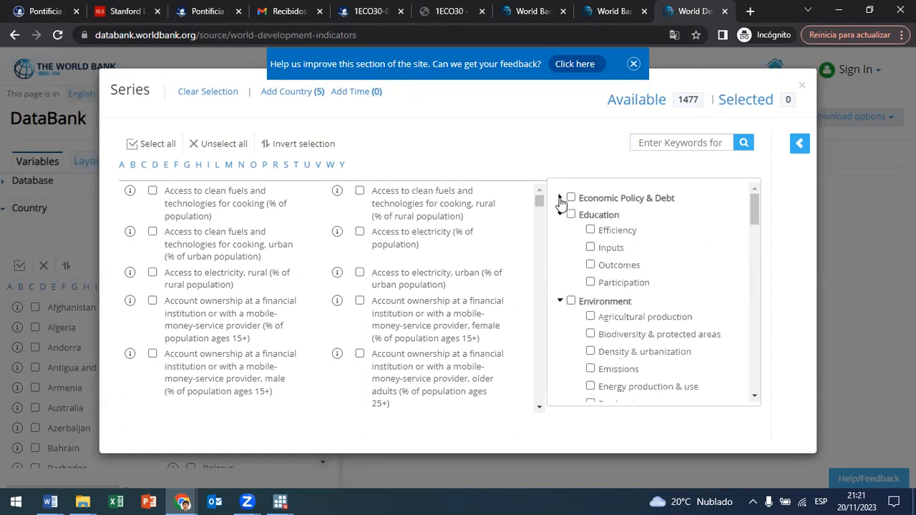
left_click(561, 215)
left_click(561, 231)
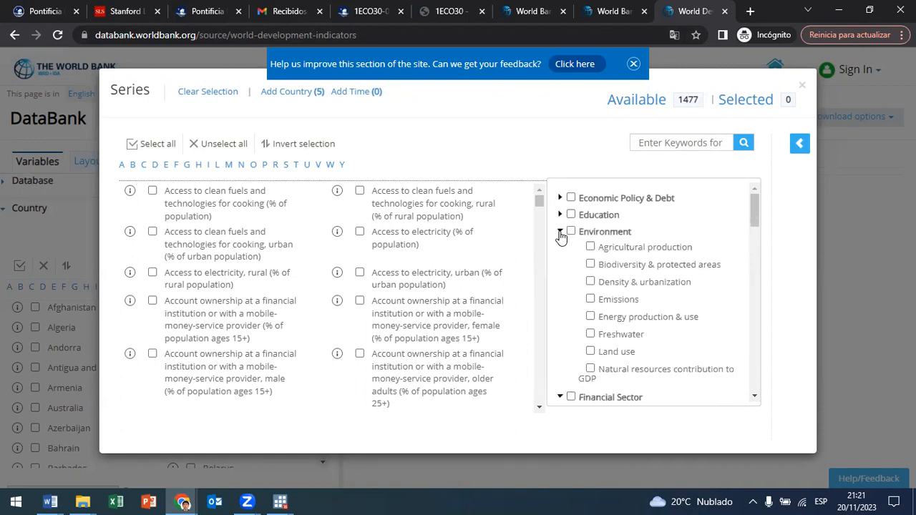
left_click(561, 248)
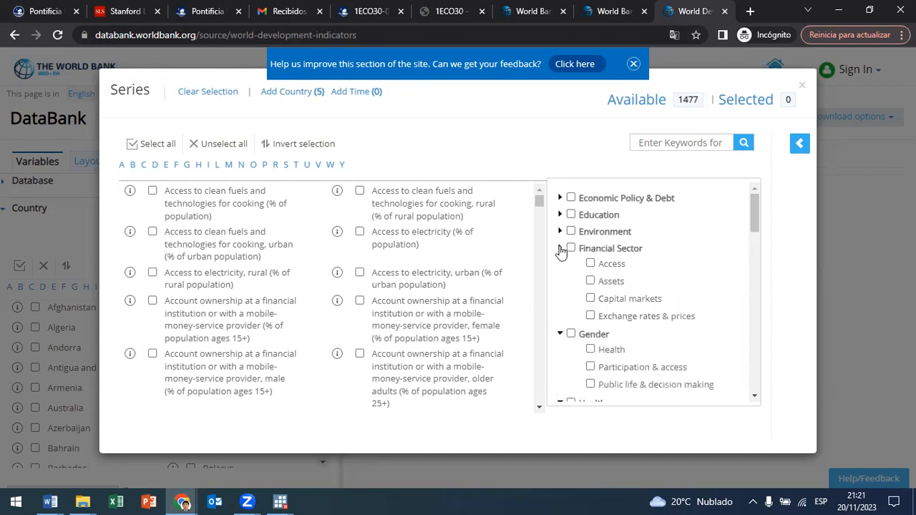
left_click(561, 266)
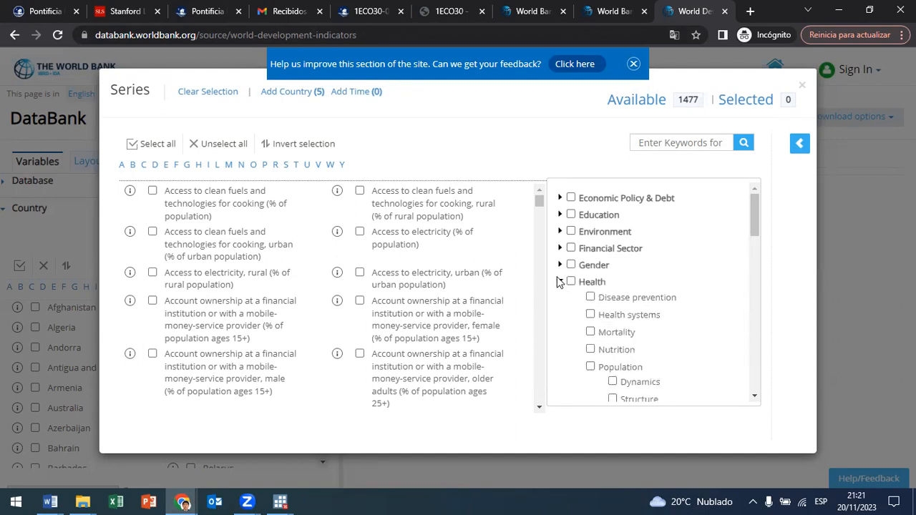
left_click(561, 282)
Step: Collapse the remaining series topics from Infrastructure and Poverty through Social: health so only the main topics are listed
left_click(561, 299)
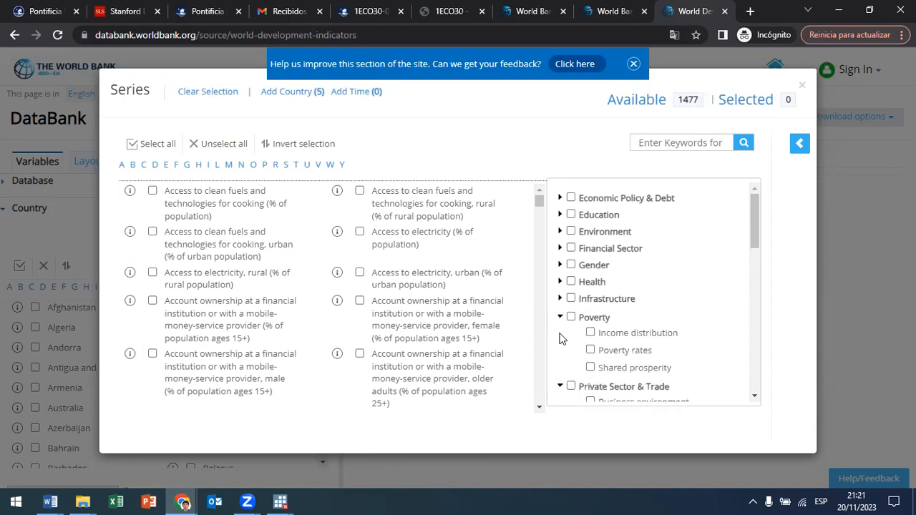
left_click(561, 316)
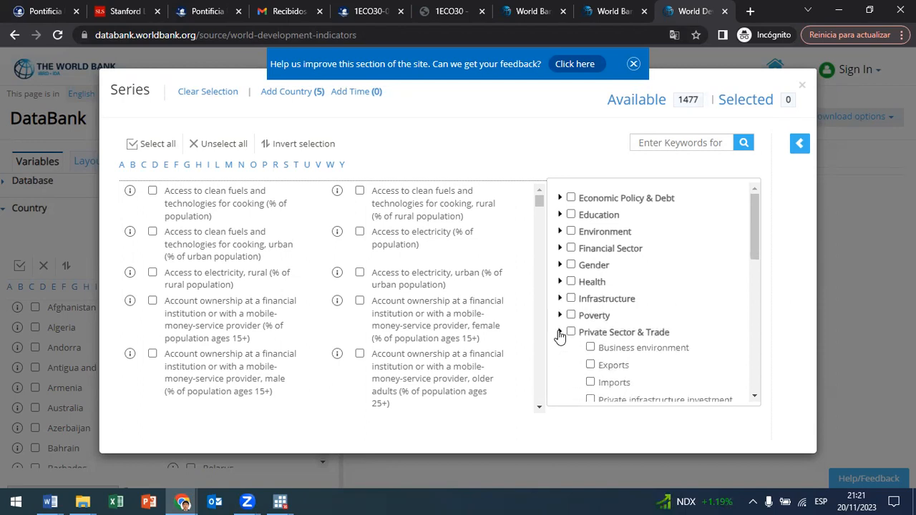
left_click(561, 332)
left_click(561, 350)
left_click(561, 366)
scroll(561, 372, "down", 1)
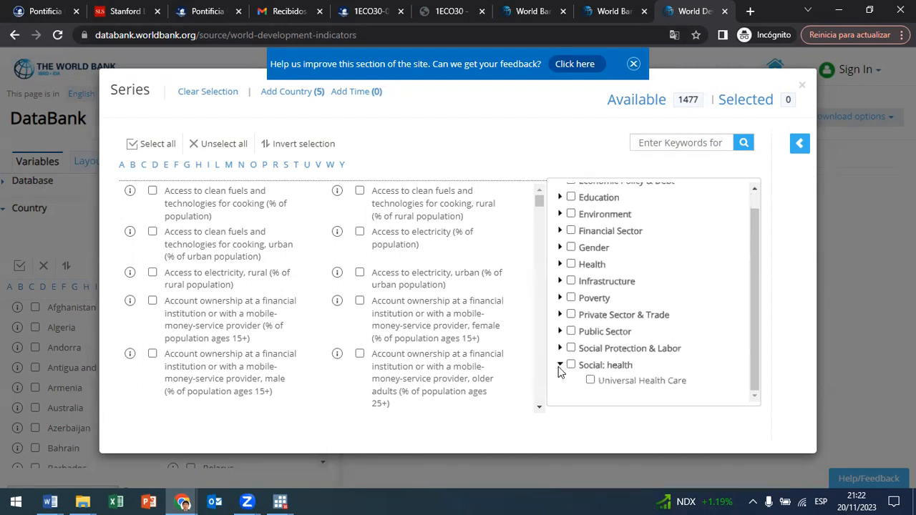
left_click(561, 366)
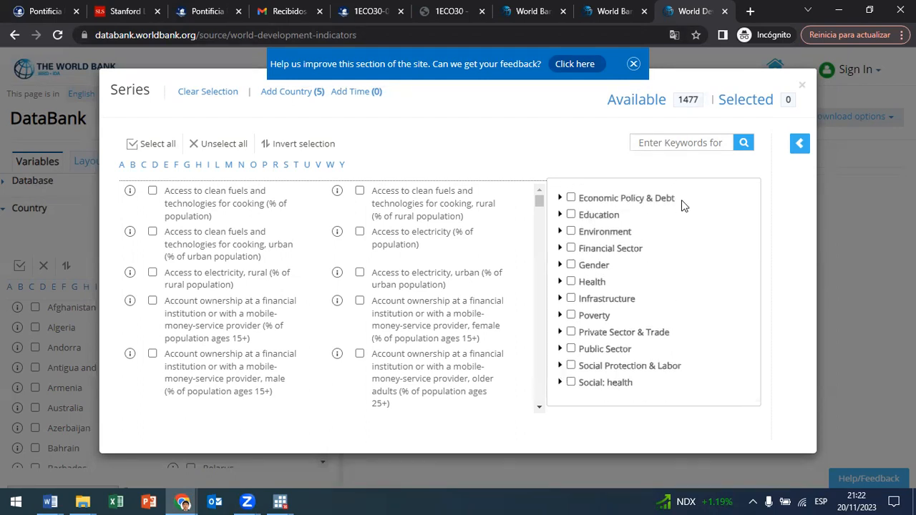
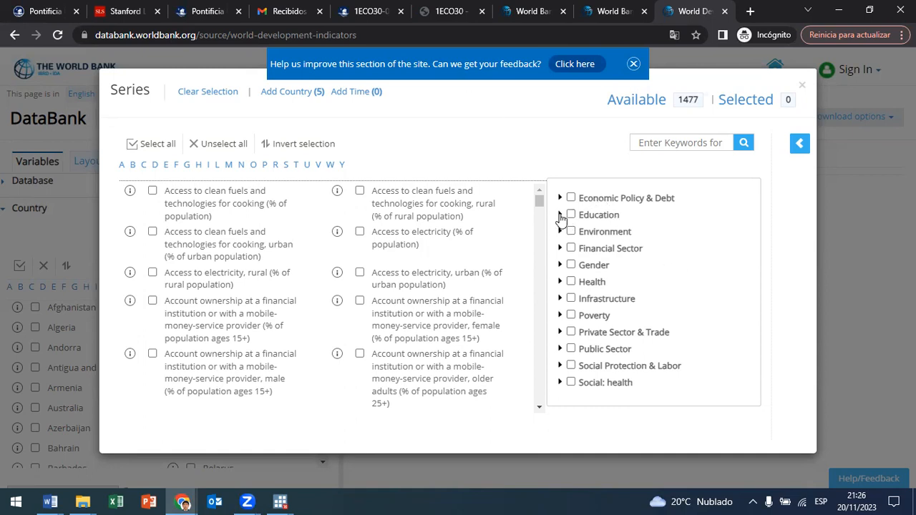
Step: Expand the Poverty topic and filter the series list to its Poverty rates subtopic
left_click(560, 316)
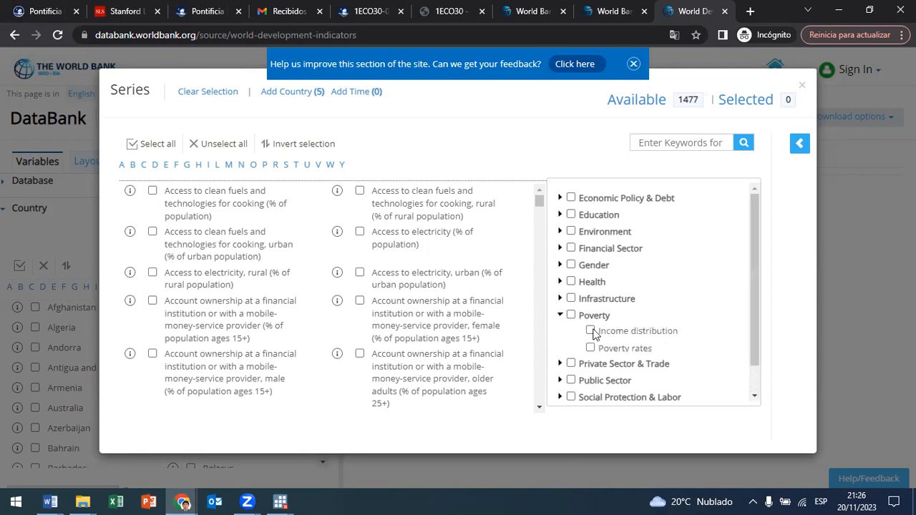
scroll(653, 345, "down", 1)
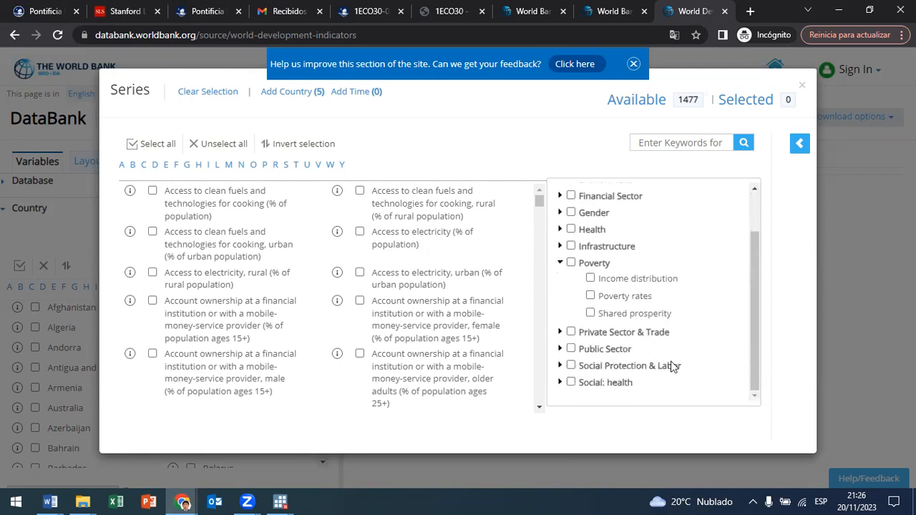
left_click(590, 295)
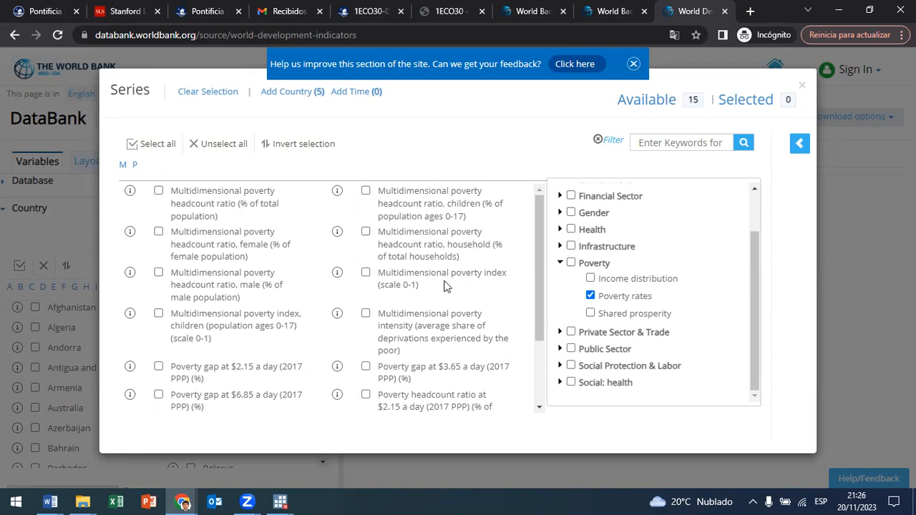
Step: Select the series for the poverty headcount ratio at national poverty lines (% of population)
scroll(229, 329, "down", 1)
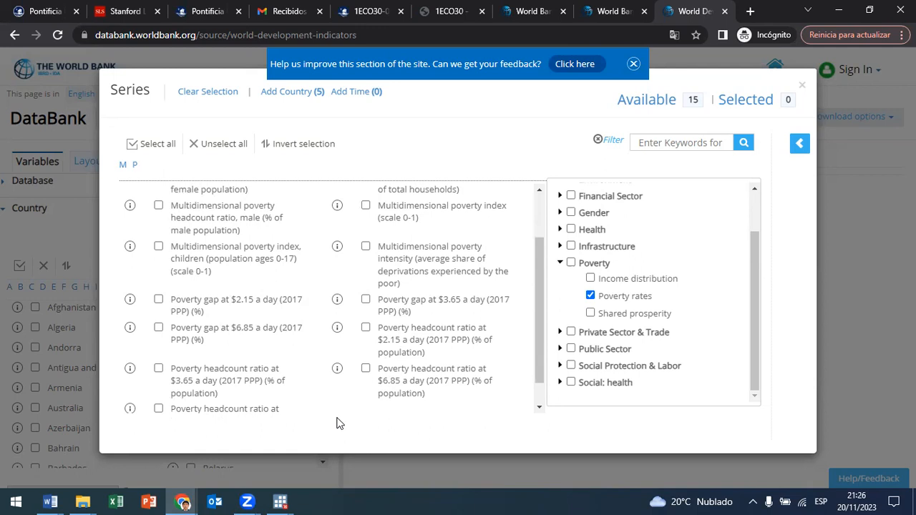
scroll(427, 293, "up", 1)
left_click_drag(197, 192, 226, 204)
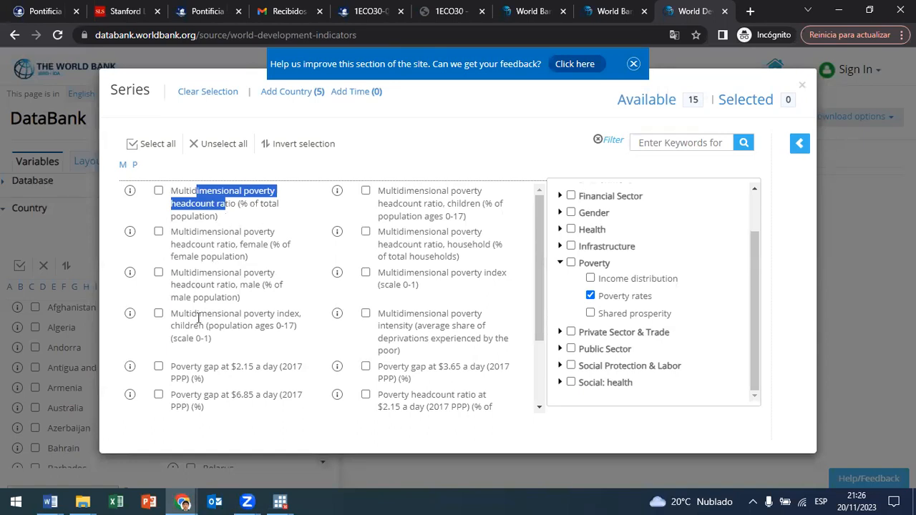
scroll(219, 356, "down", 1)
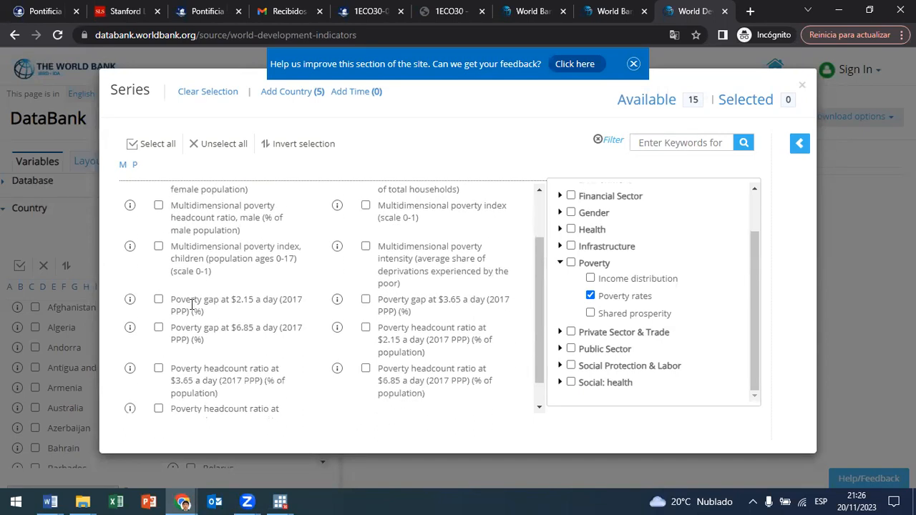
left_click_drag(192, 299, 232, 299)
left_click(254, 299)
mouse_move(231, 299)
left_mouse_down()
mouse_move(279, 301)
mouse_move(248, 301)
left_mouse_up()
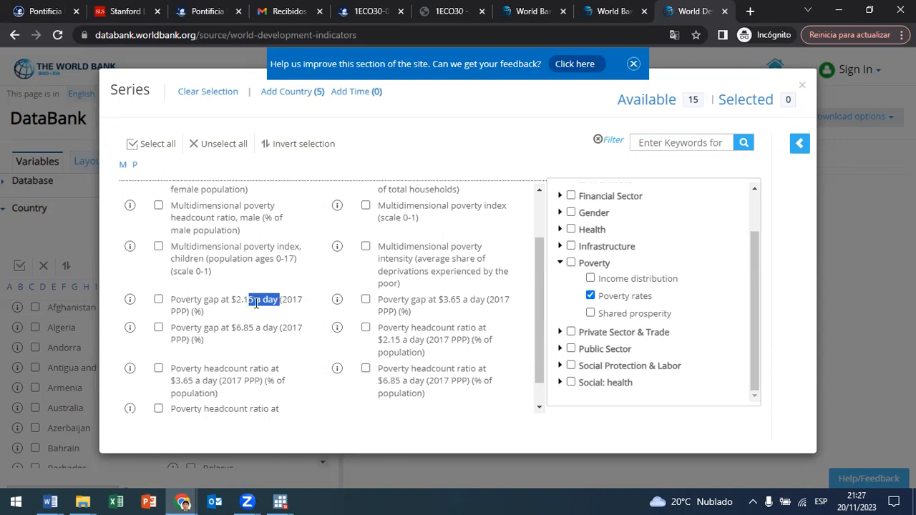
scroll(256, 303, "down", 1)
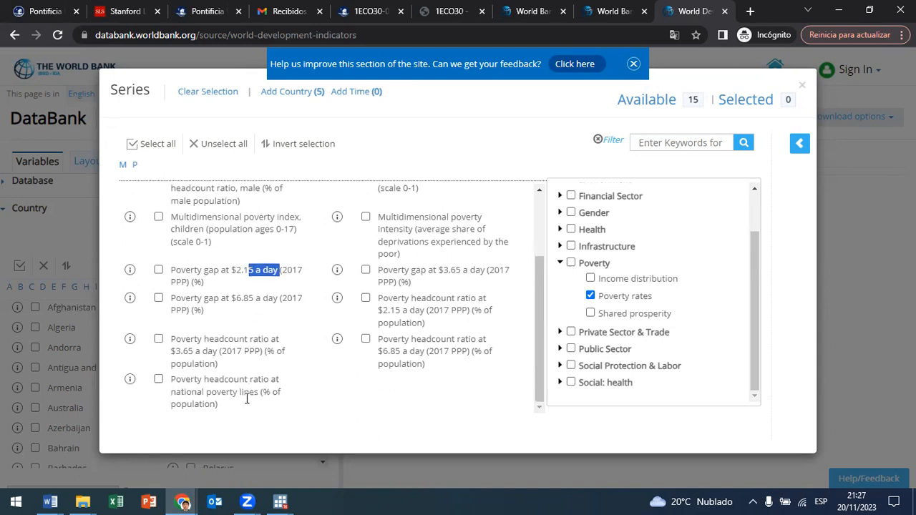
left_click(159, 380)
Step: Review the names of the multidimensional poverty, poverty gap and poverty headcount ratio series in the filtered list
scroll(350, 382, "up", 3)
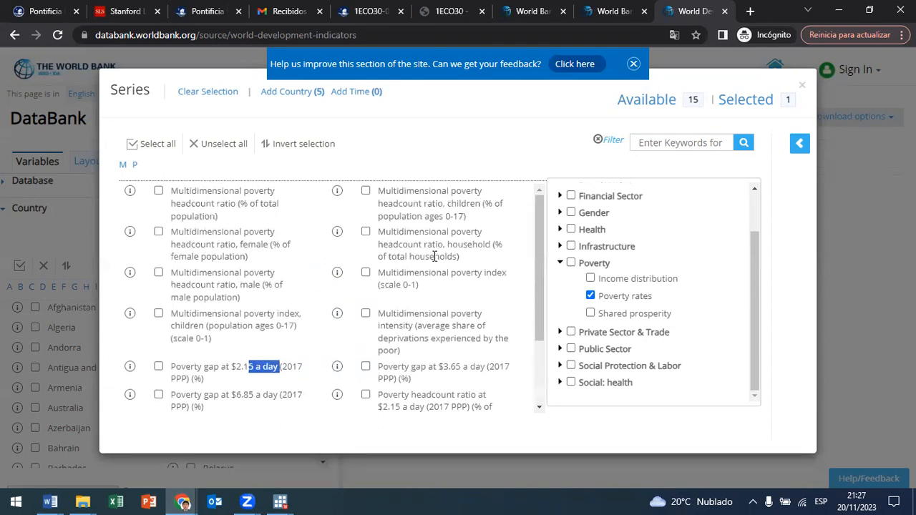
left_click_drag(420, 192, 449, 201)
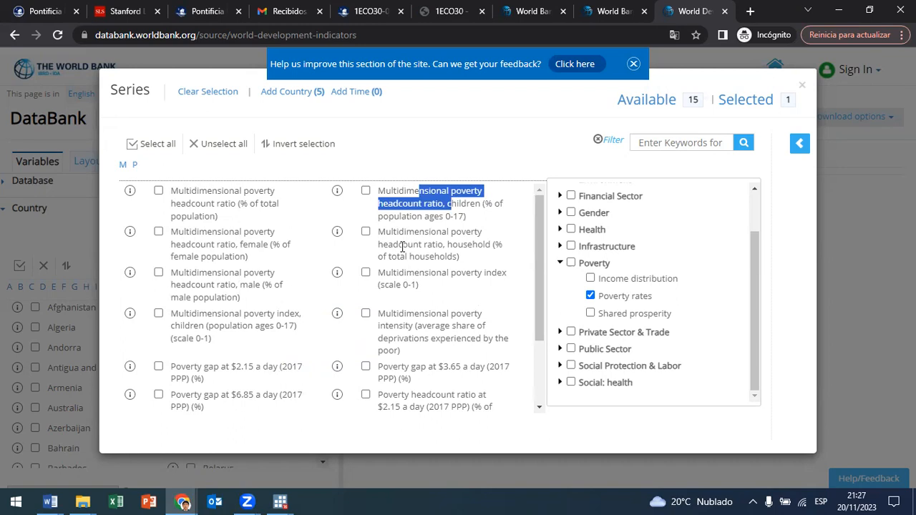
left_click_drag(402, 247, 418, 251)
left_click_drag(394, 282, 415, 286)
scroll(414, 308, "down", 2)
left_click_drag(398, 256, 434, 260)
left_click_drag(411, 301, 455, 302)
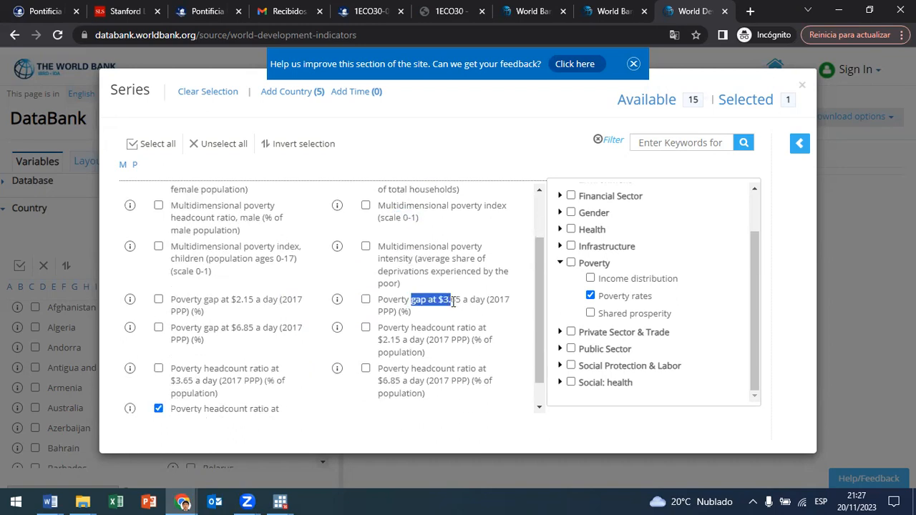
left_click_drag(420, 329, 454, 331)
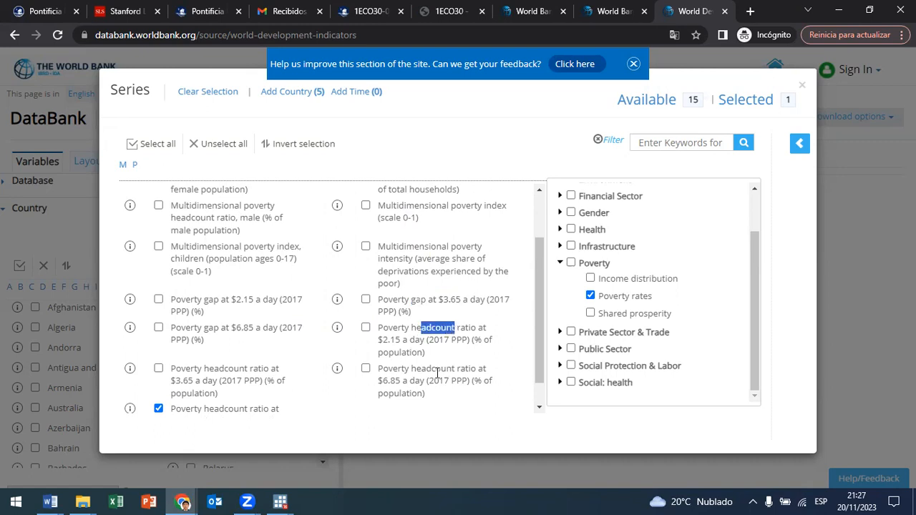
left_click_drag(434, 368, 436, 380)
left_click(279, 418)
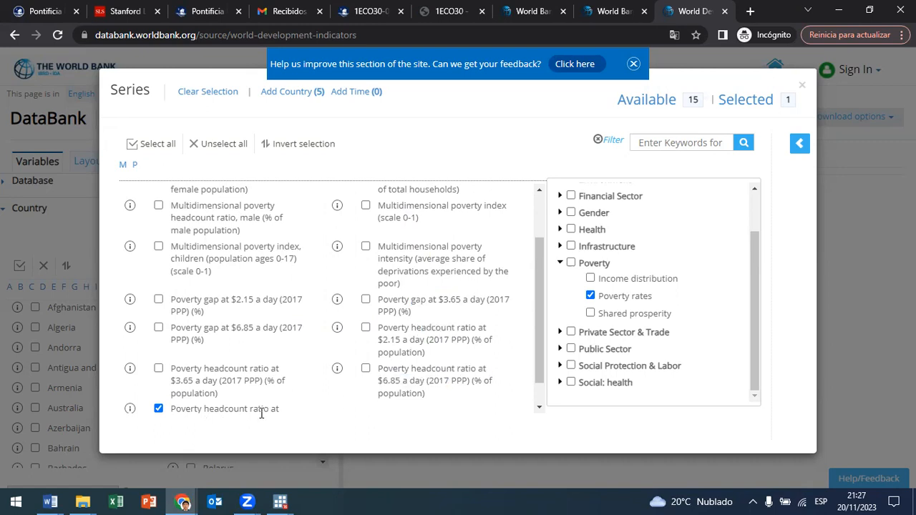
Step: Read the metadata of the poverty headcount ratio at national poverty lines series and close it
scroll(251, 409, "down", 1)
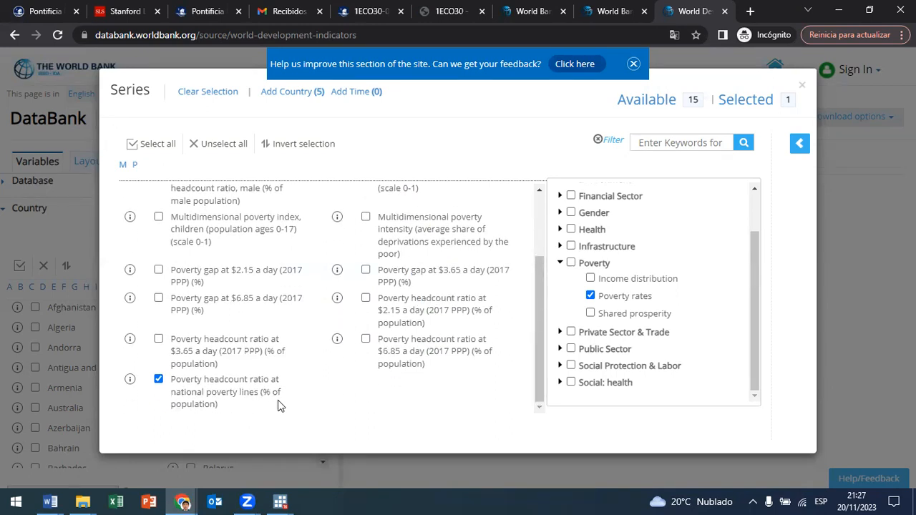
left_click(129, 379)
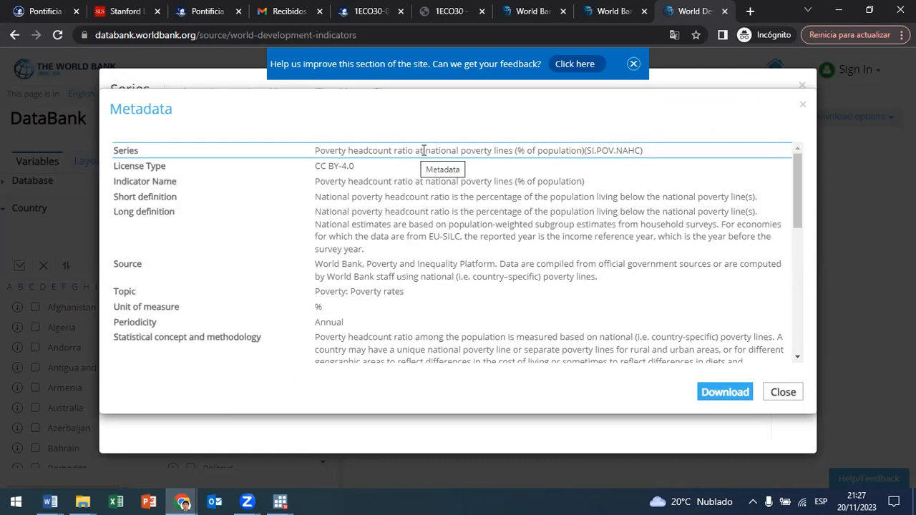
left_click_drag(512, 151, 434, 152)
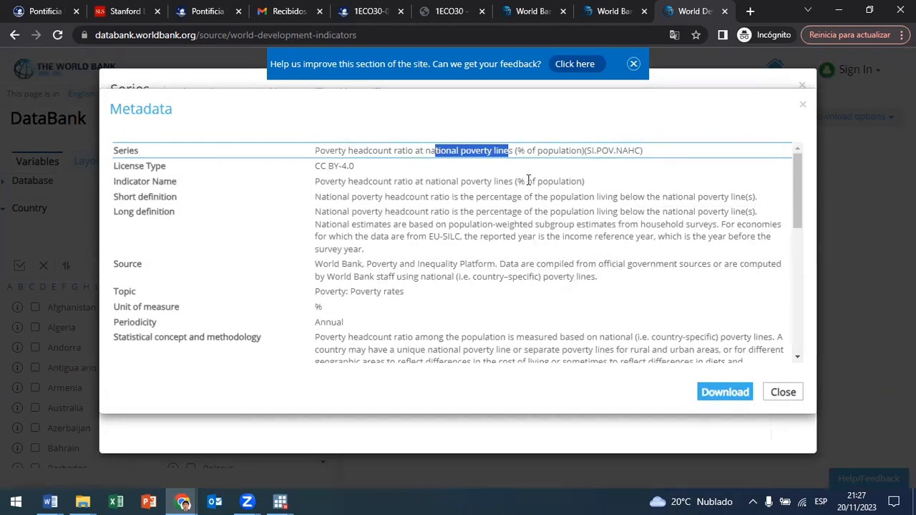
left_click_drag(426, 150, 511, 151)
scroll(494, 215, "down", 10)
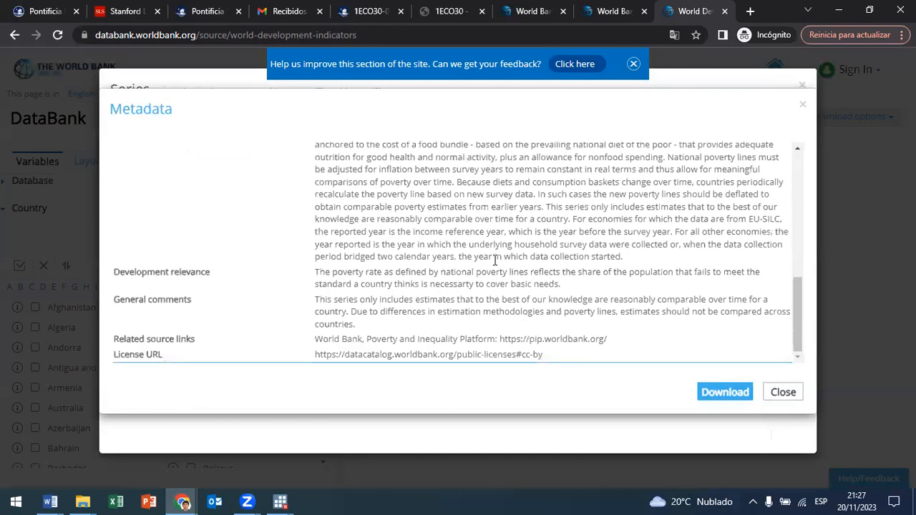
left_click(802, 105)
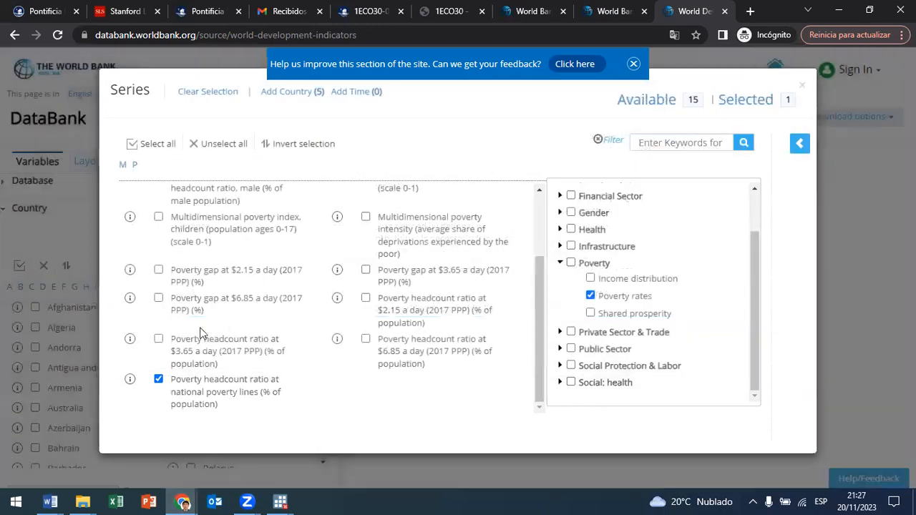
Step: Replace the national poverty lines series with the poverty gap and headcount ratio series at $2.15, $3.65 and $6.85 a day
left_click(153, 380)
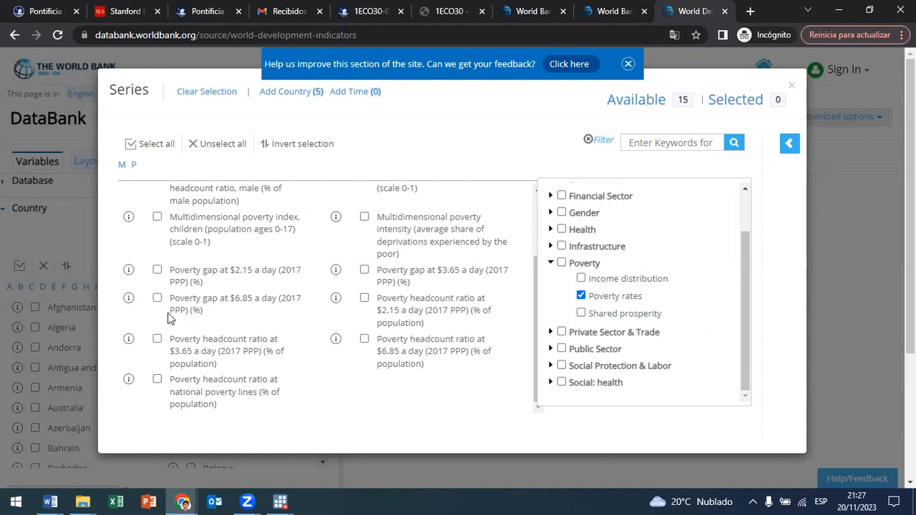
scroll(164, 305, "up", 1)
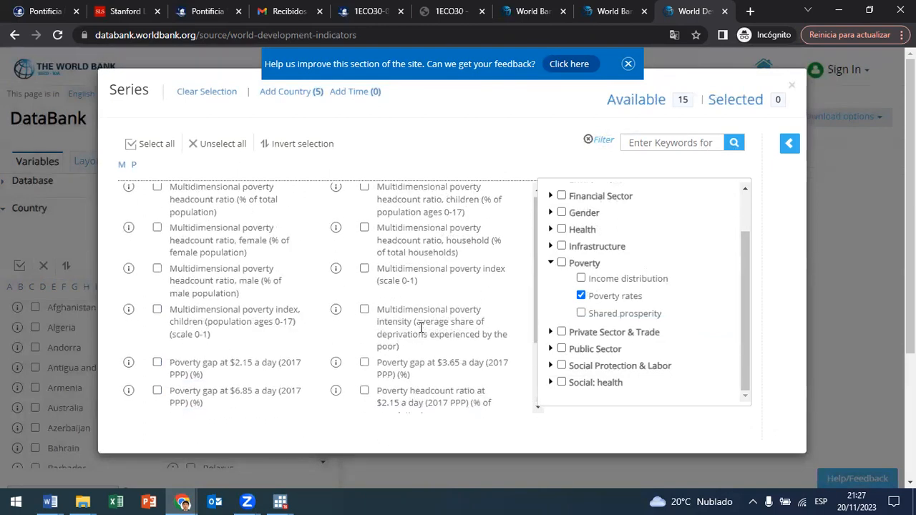
scroll(149, 306, "down", 1)
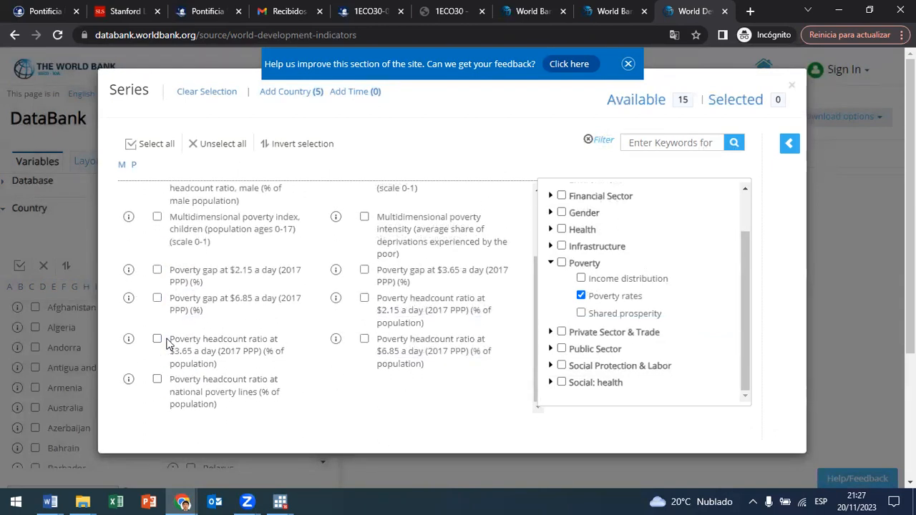
left_click(158, 271)
left_click(157, 299)
left_click(364, 271)
left_click(365, 339)
left_click(364, 298)
left_click(158, 340)
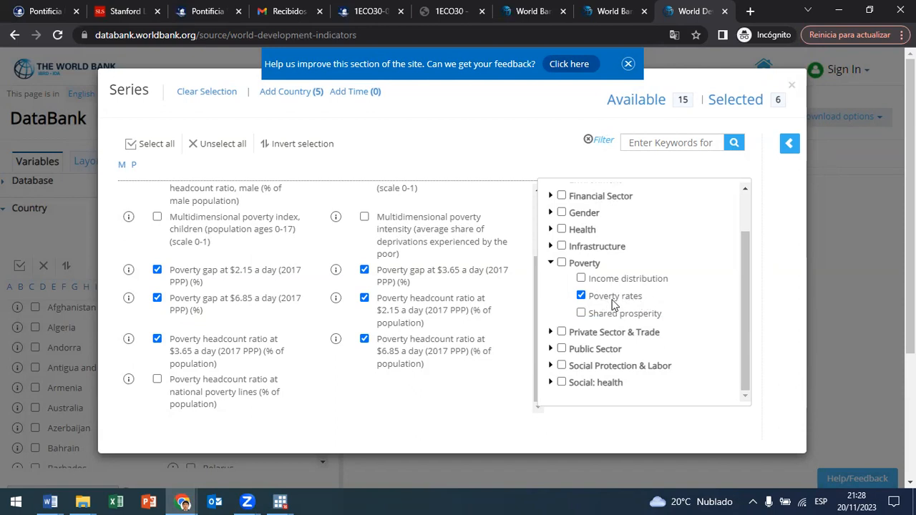
left_click(791, 87)
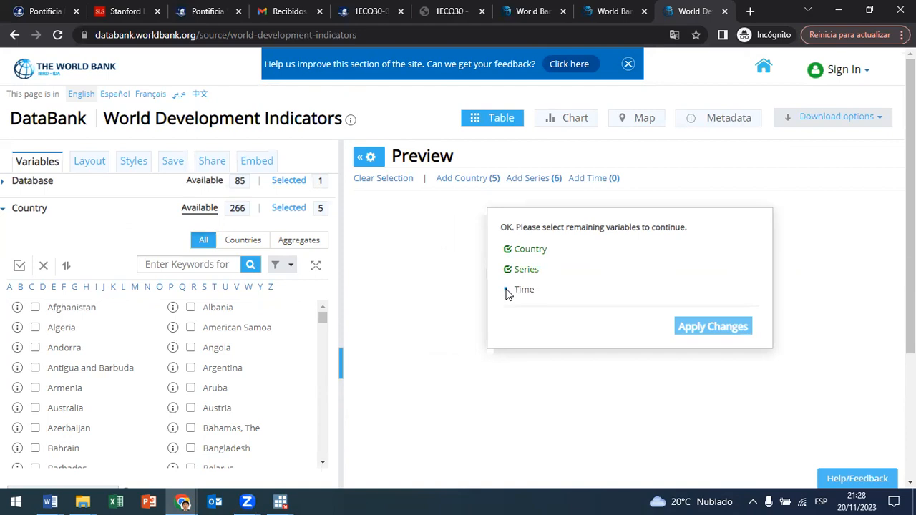
Step: Select all available years from 1960 to 2022 for the time variable and close the year list
left_click(597, 180)
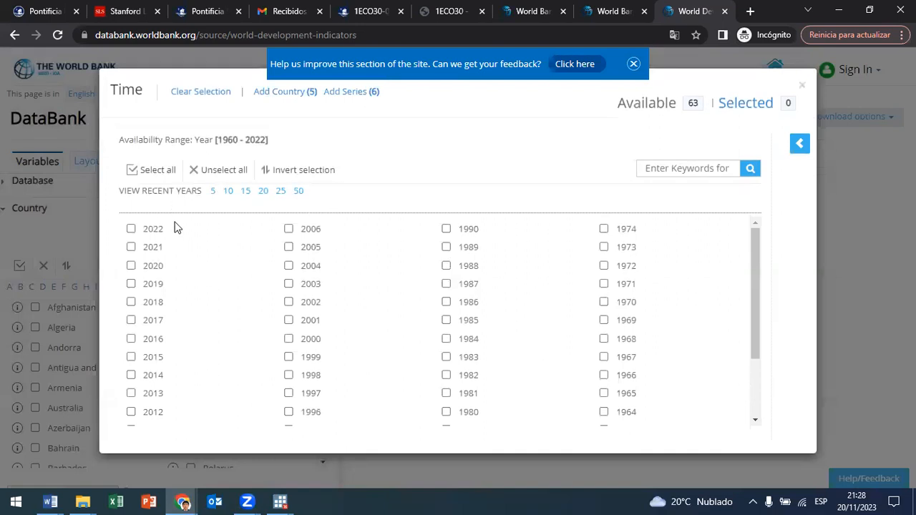
left_click_drag(758, 287, 759, 405)
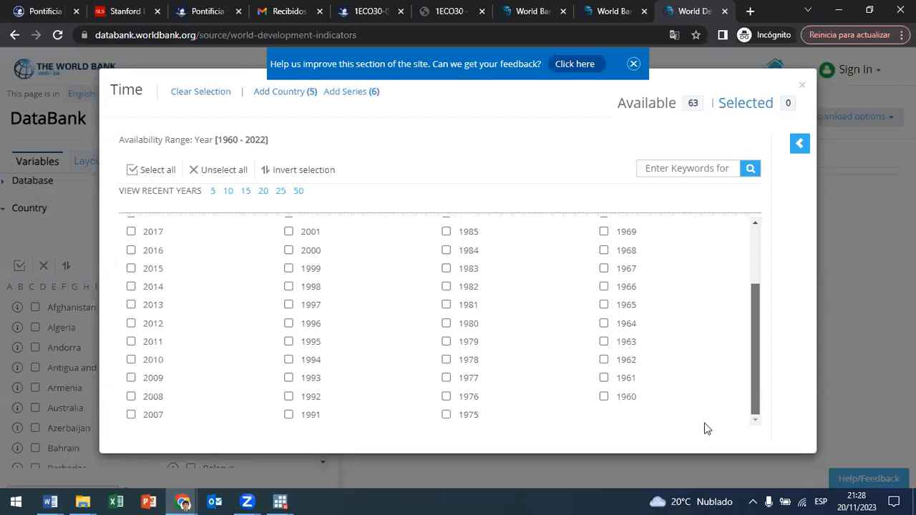
scroll(706, 428, "up", 2)
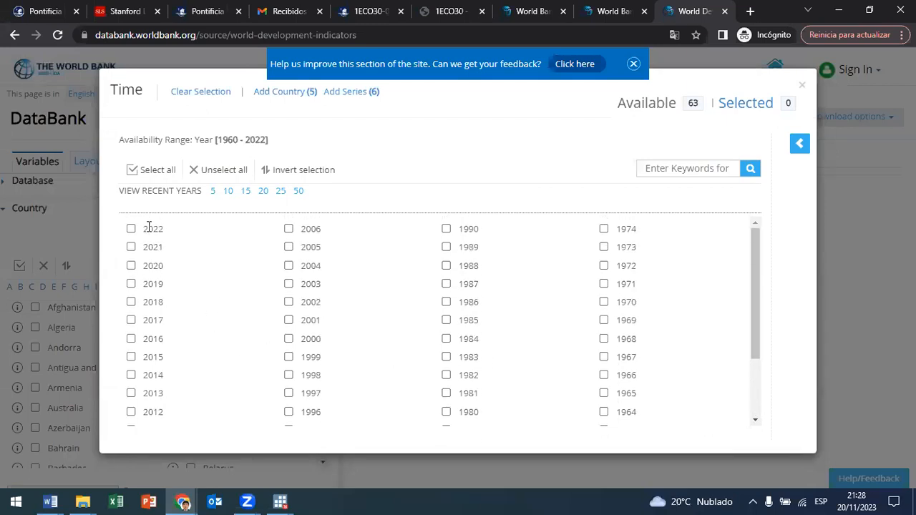
scroll(641, 343, "down", 2)
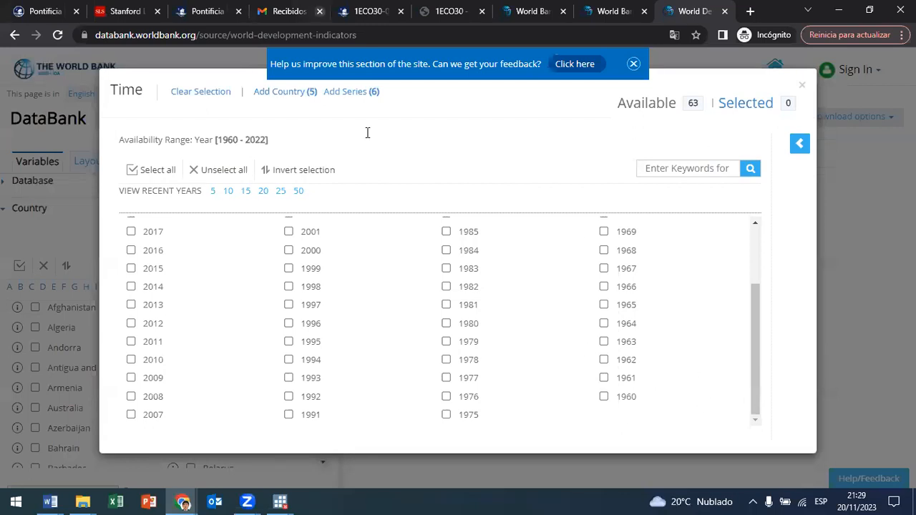
scroll(319, 268, "up", 3)
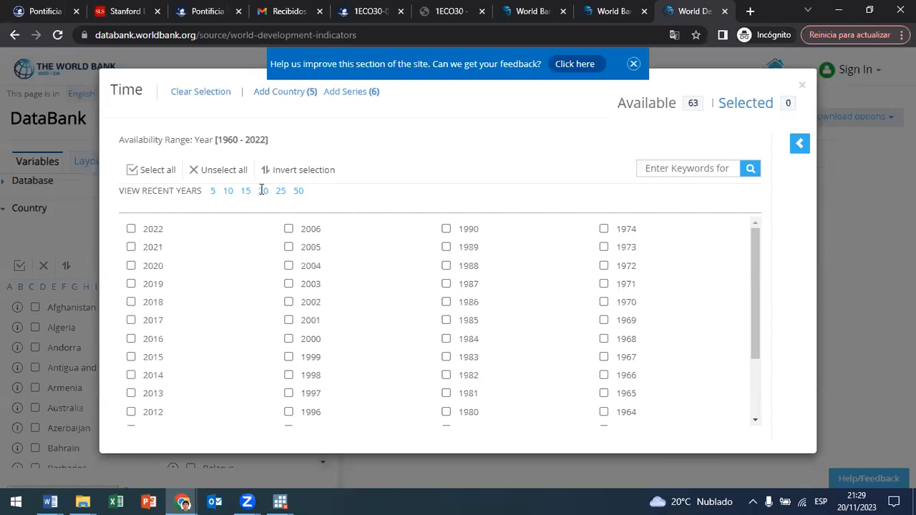
left_click(176, 177)
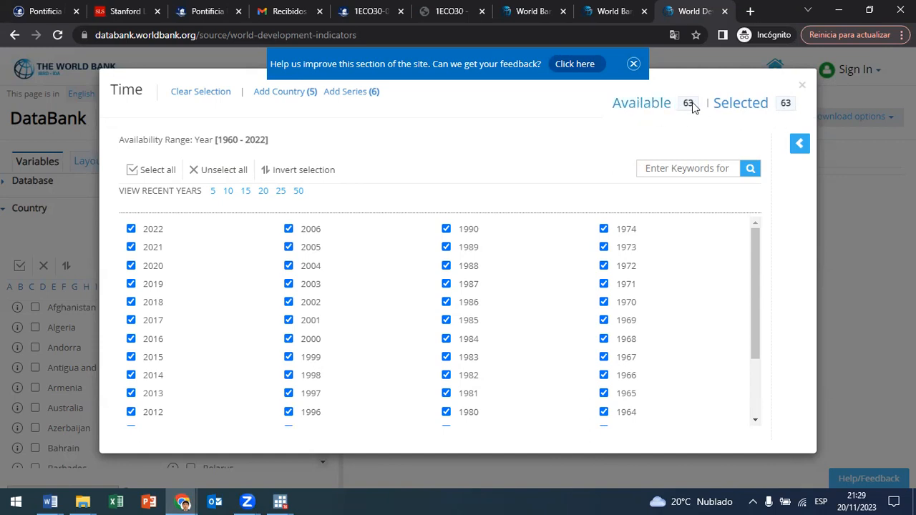
left_click(803, 86)
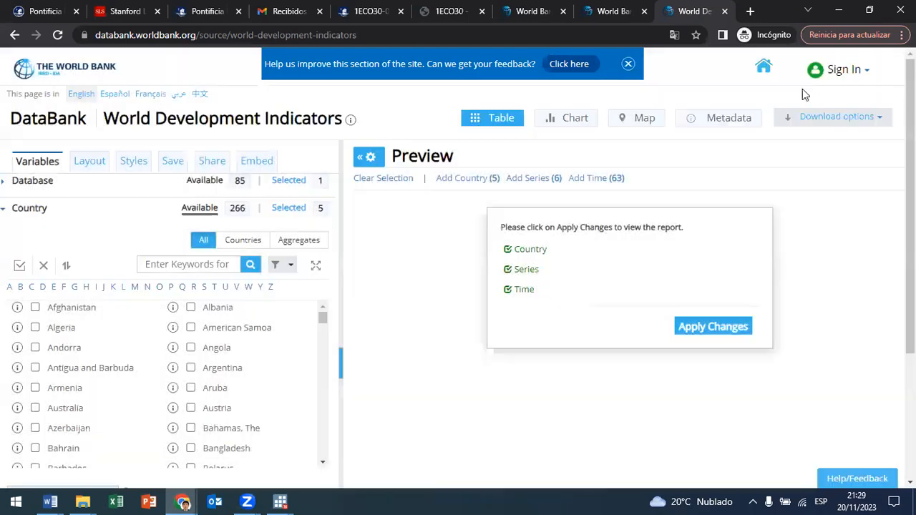
Step: Apply the variable selection and examine the resulting poverty table for Peru, including its most recent years
left_click(729, 329)
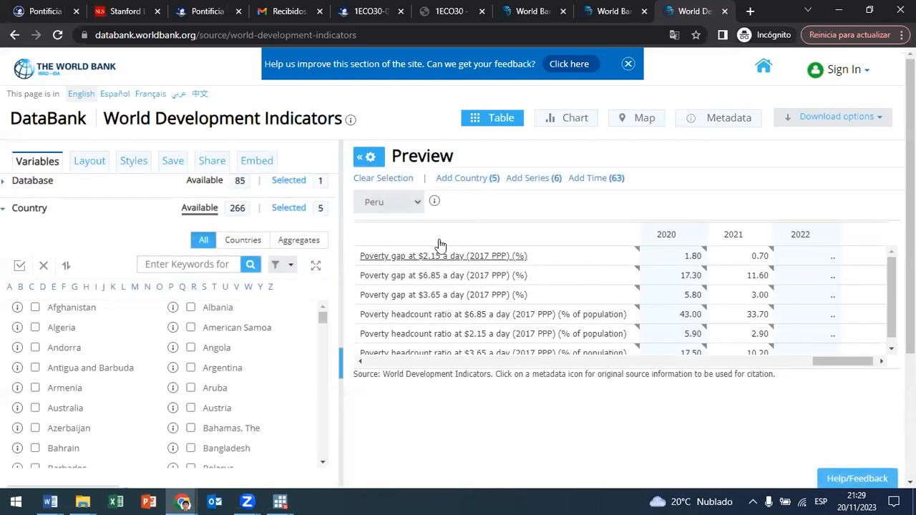
left_click_drag(831, 360, 866, 381)
left_click_drag(362, 259, 530, 259)
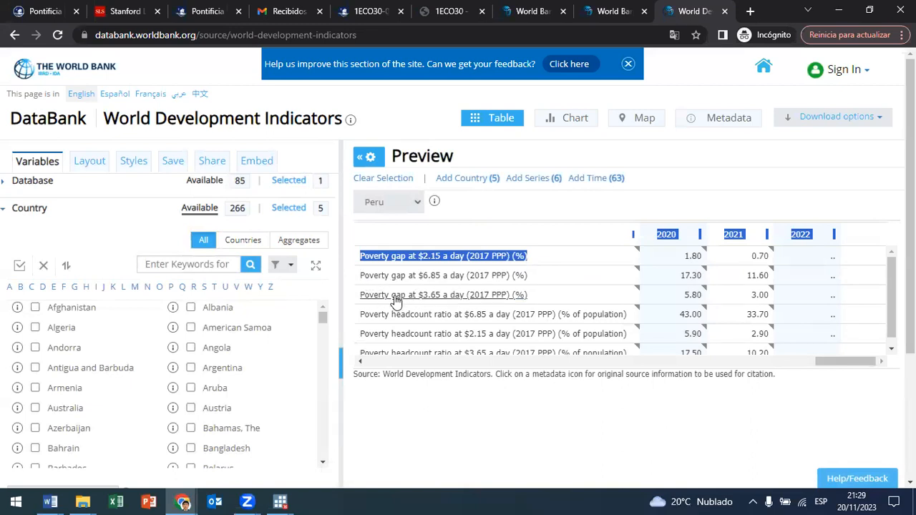
scroll(406, 311, "down", 1)
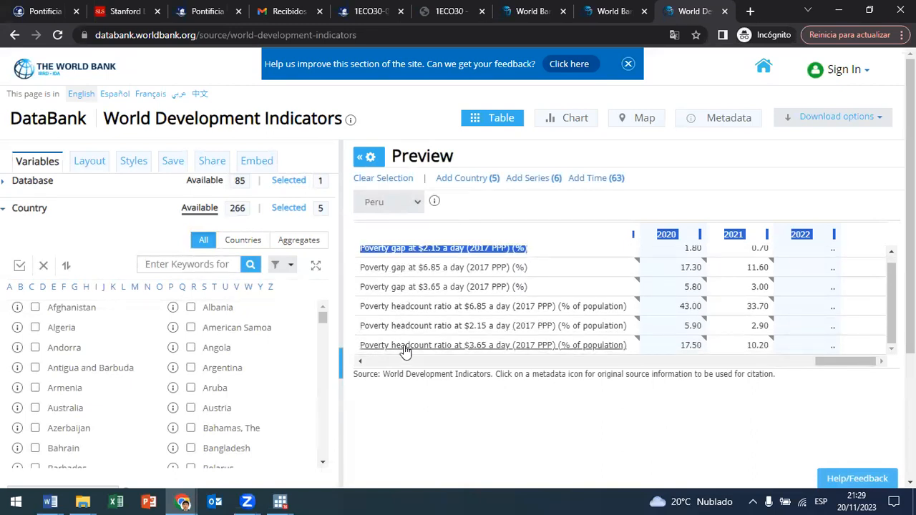
scroll(406, 351, "down", 1)
scroll(433, 276, "up", 2)
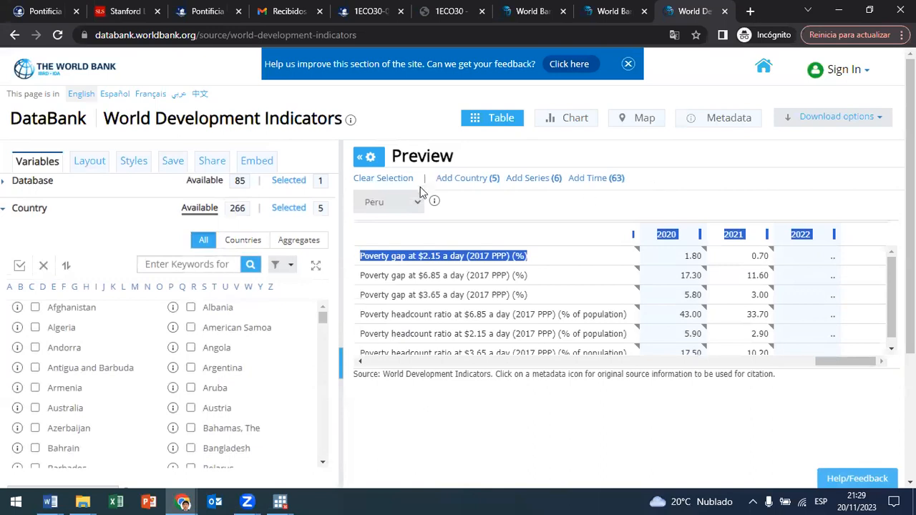
Step: Download the poverty query as an Excel workbook into the Descargas folder, keeping the proposed file name
left_click(848, 120)
left_click(882, 123)
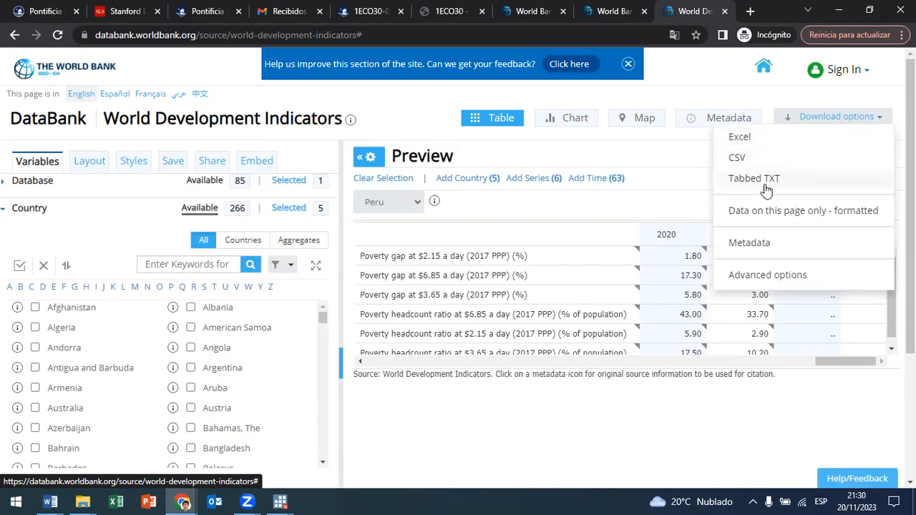
left_click(754, 142)
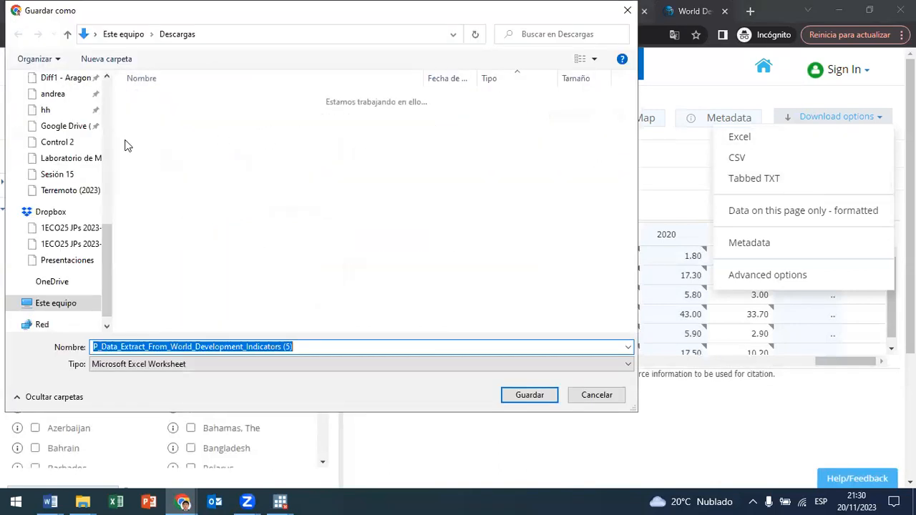
left_click(529, 397)
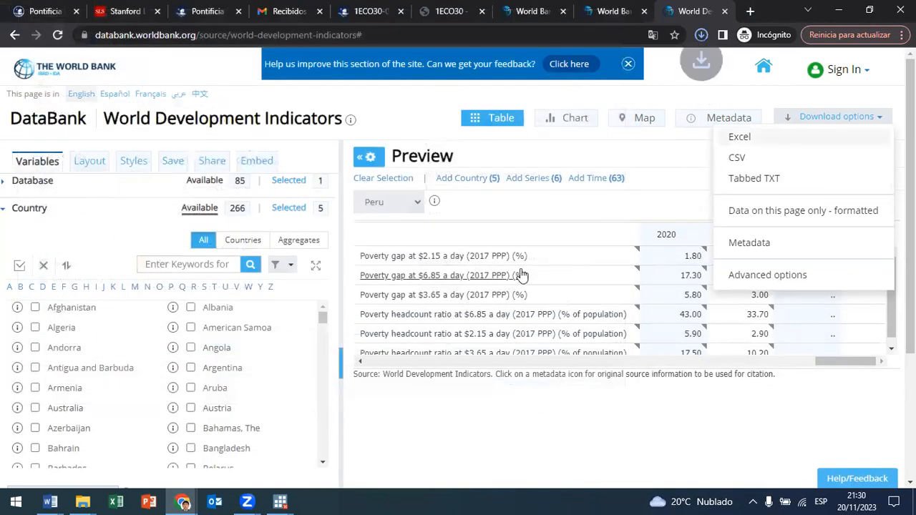
Step: Open the downloaded World Development Indicators extract in Excel
left_click(702, 36)
left_click(592, 123)
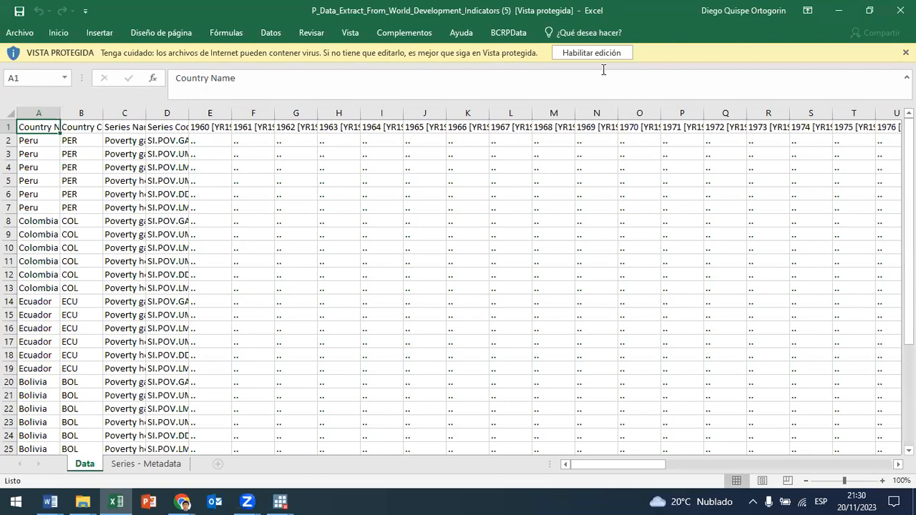
left_click(591, 53)
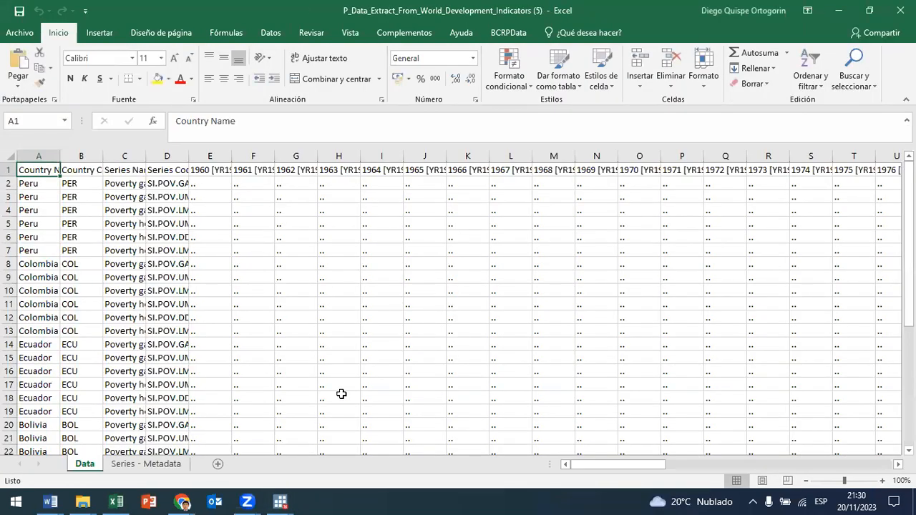
Step: Show the Series - Metadata sheet and review the codes and indicator names of the poverty series
left_click(161, 466)
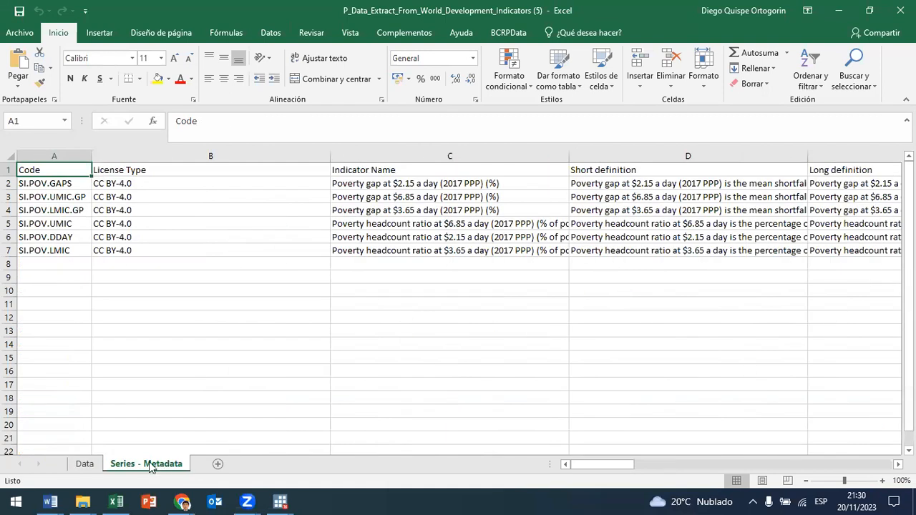
left_click(55, 188)
left_click_drag(54, 188, 408, 247)
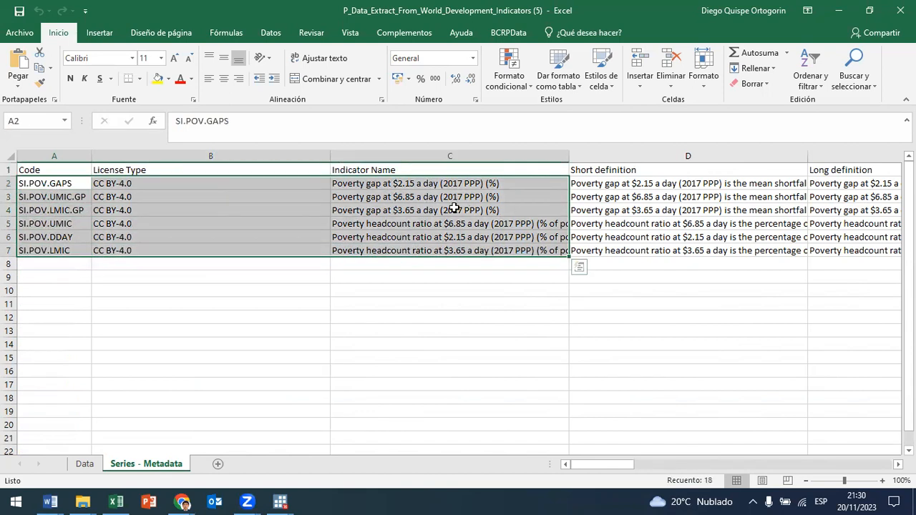
left_click(500, 188)
key("Right")
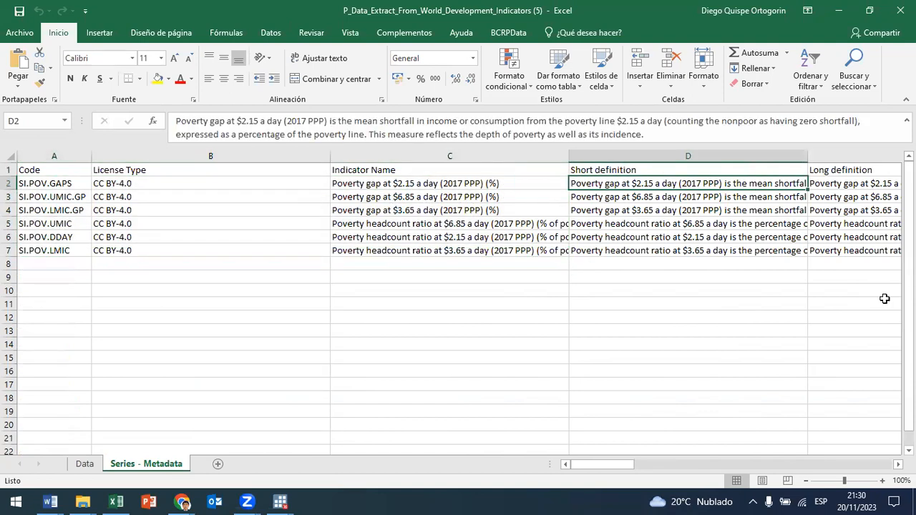
Step: Examine the metadata fields of the poverty gap at $2.15 series, from its long definition to the license URL
key("Right")
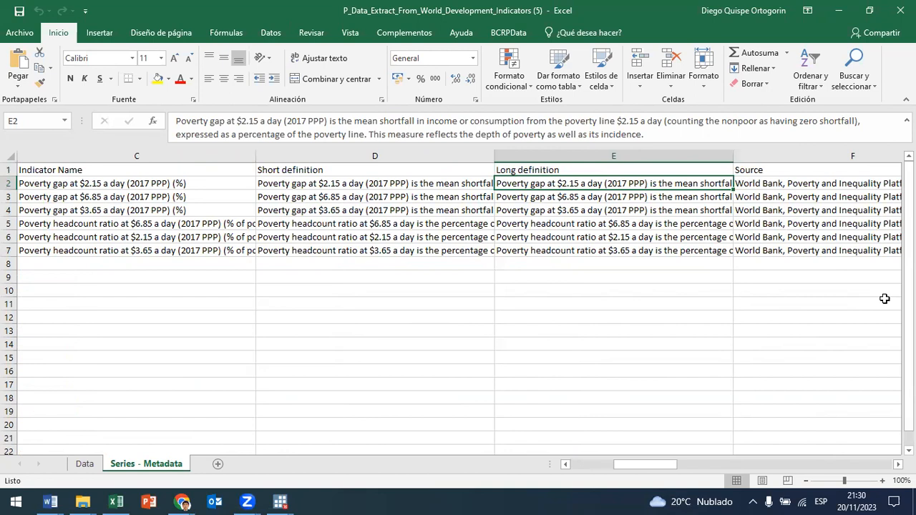
key("Right")
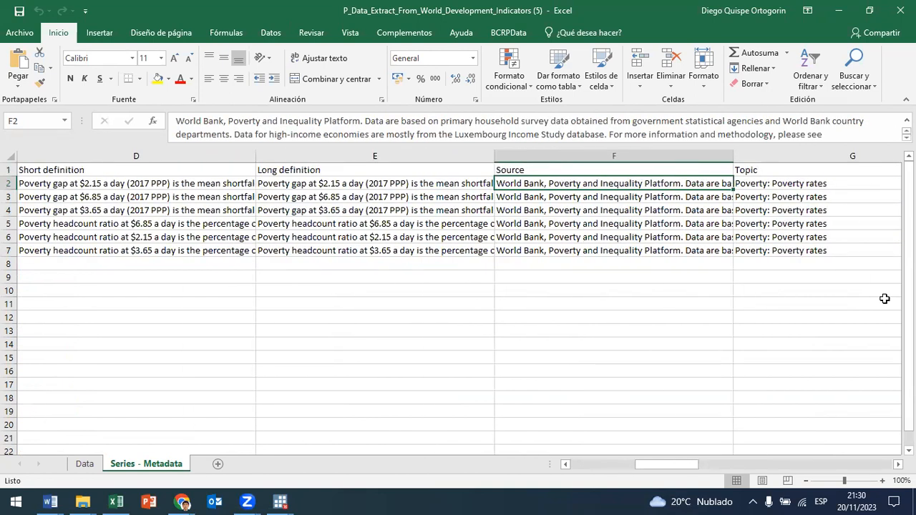
key("Right")
key("Right")
key("Right")
key("Right")
key("Right")
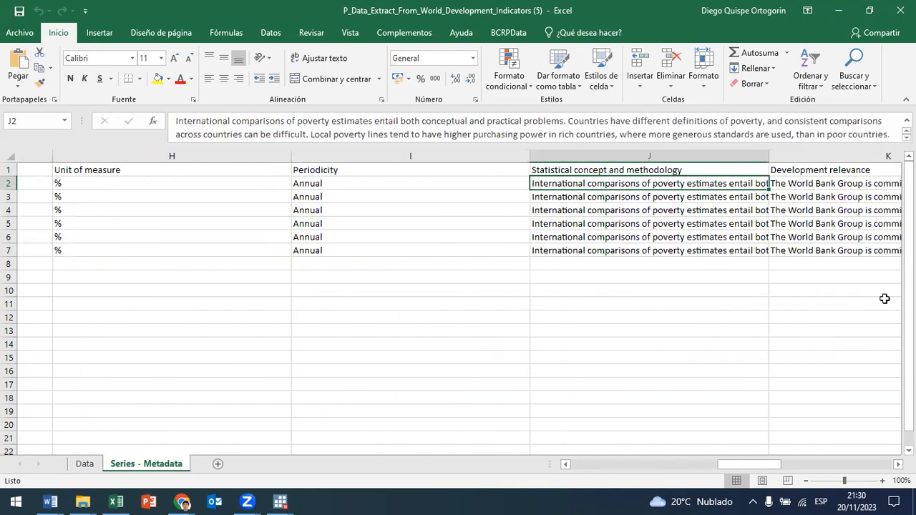
key("Right")
key("Right")
key("Right")
key("Right")
key("Right")
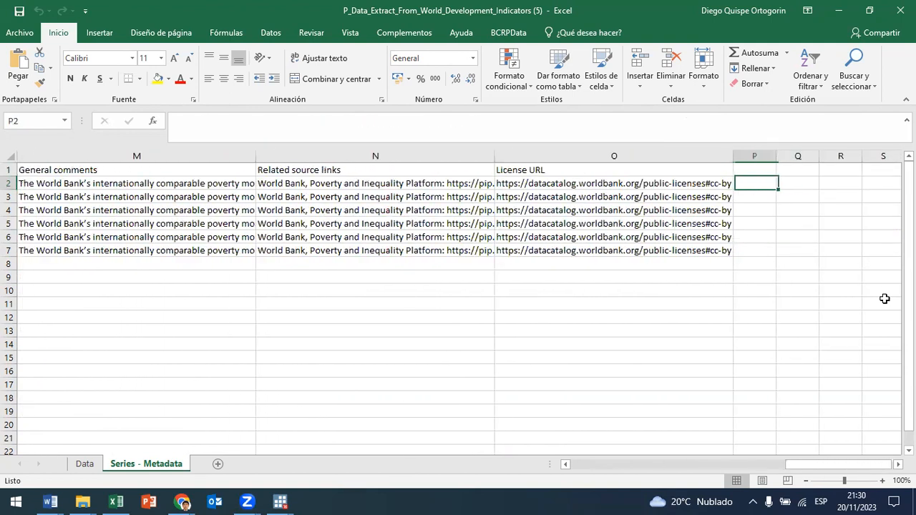
Step: Return to the short definition of the poverty gap at $2.15 a day and read its text closely
key("Left")
key("Left")
key("Left")
key("ctrl+Left")
key("Right")
key("Right")
key("Right")
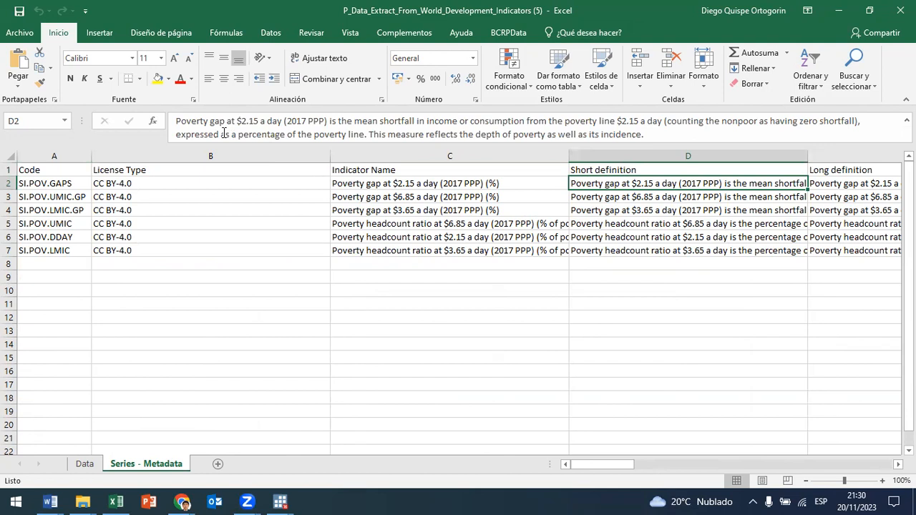
left_click_drag(225, 121, 191, 121)
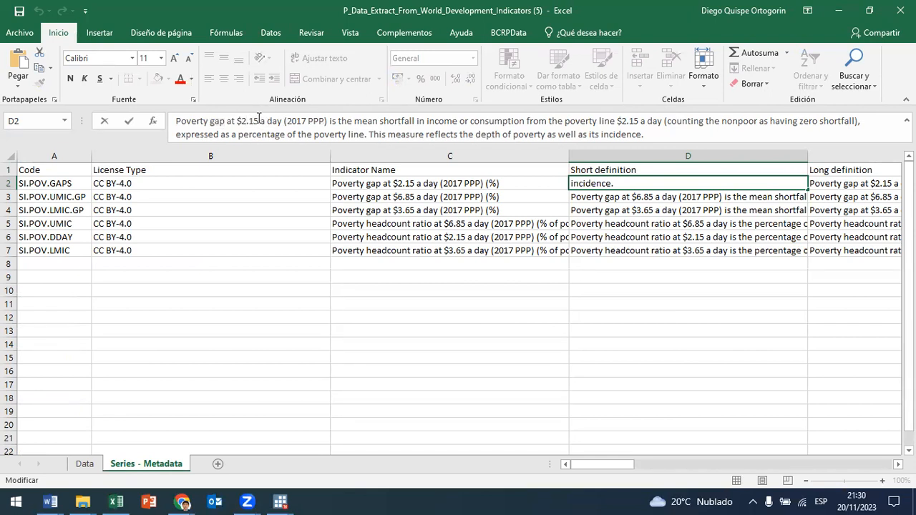
left_click_drag(310, 121, 286, 121)
left_click_drag(575, 122, 422, 134)
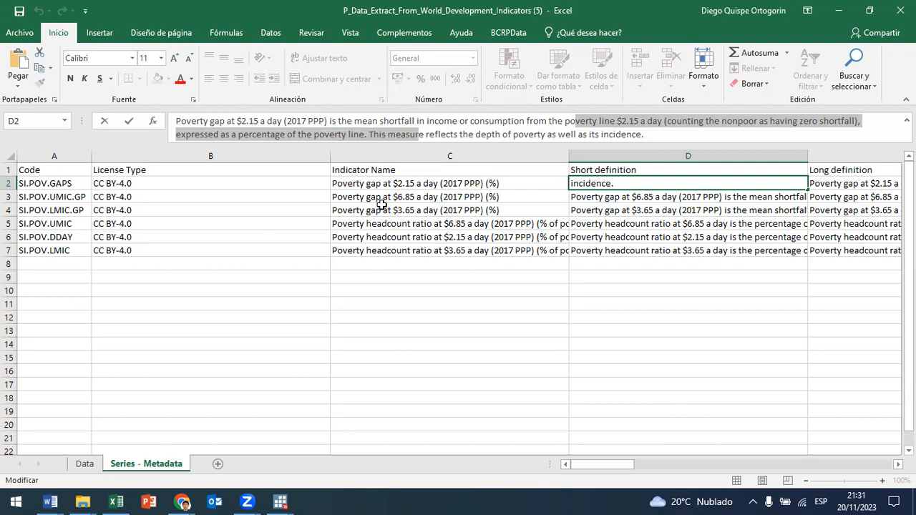
Step: Read the short definitions of the poverty headcount ratios and compare their $6.85, $2.15 and $3.65 poverty lines
left_click(367, 224)
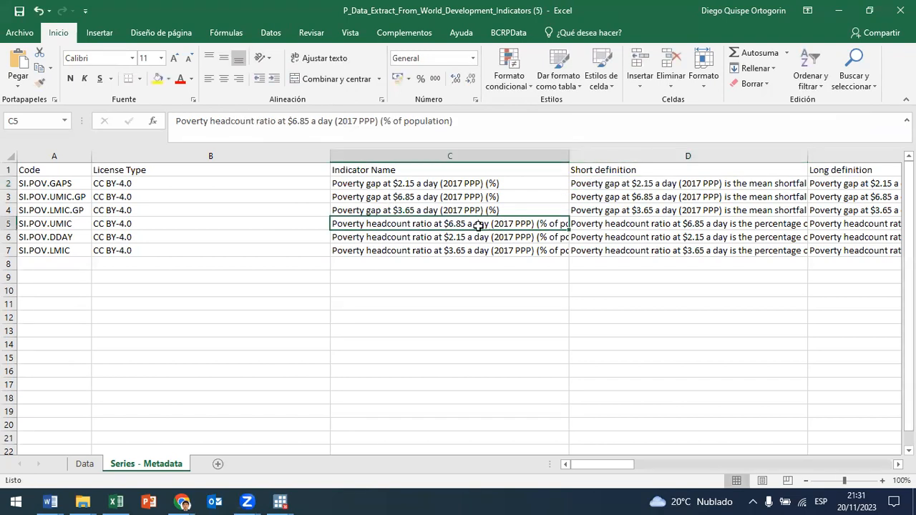
left_click(427, 125)
left_click(503, 250)
left_click(509, 237)
left_click(616, 225)
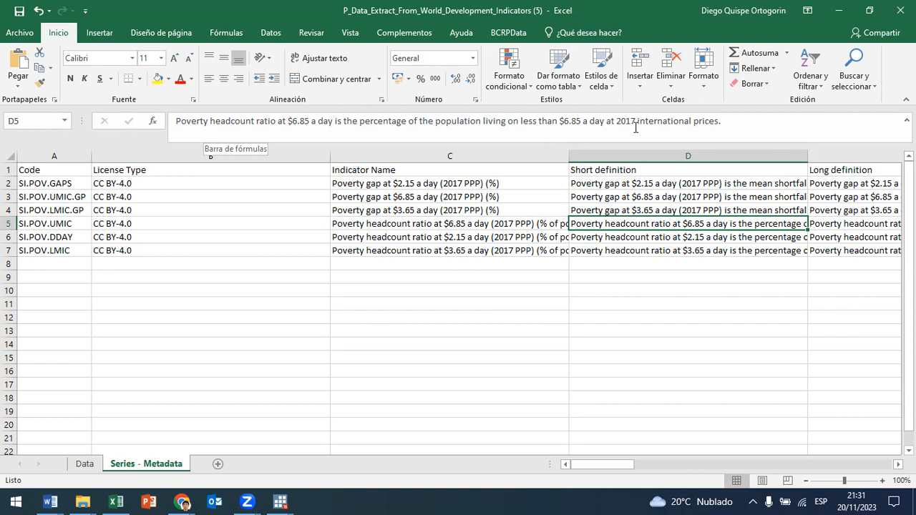
left_click(625, 240)
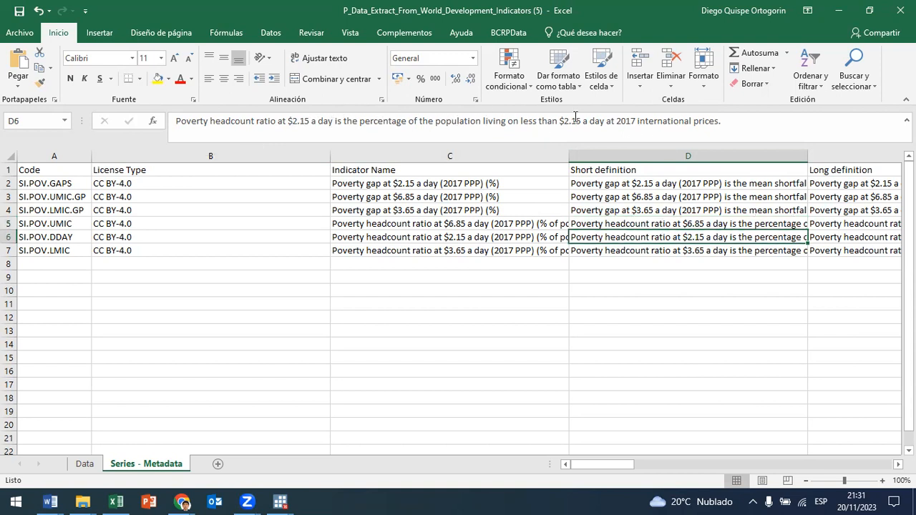
left_click_drag(581, 121, 561, 121)
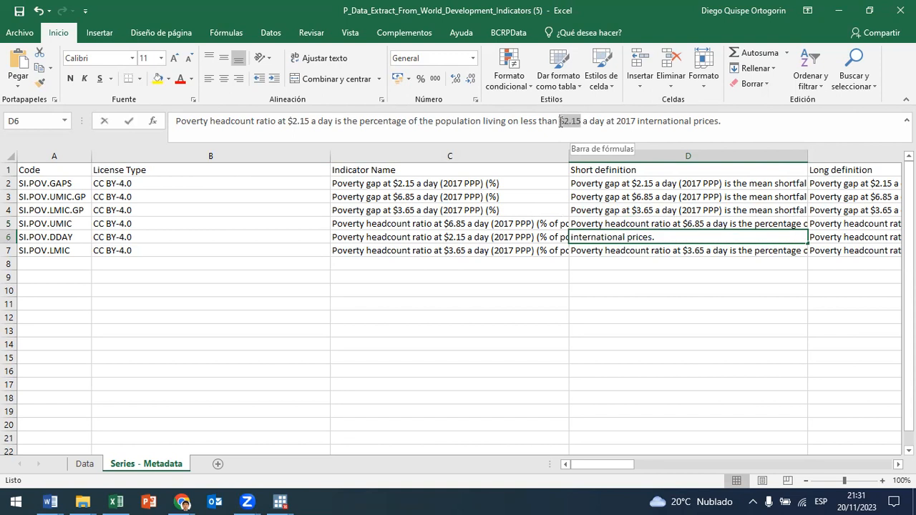
left_click(688, 250)
left_click_drag(581, 121, 560, 121)
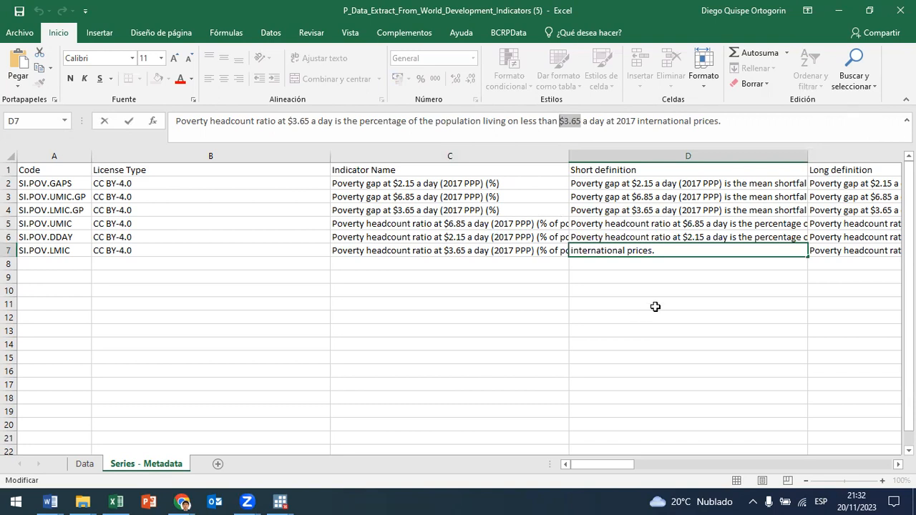
left_click(717, 234)
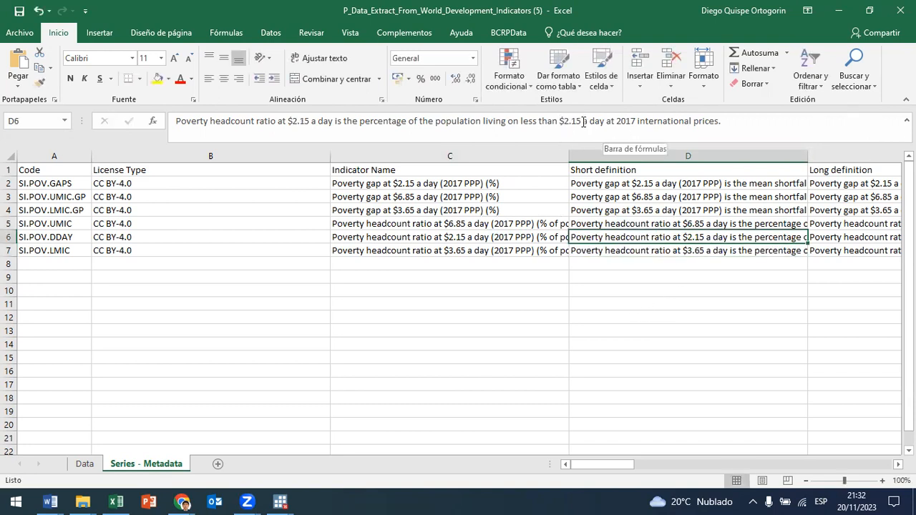
left_click_drag(582, 122, 553, 125)
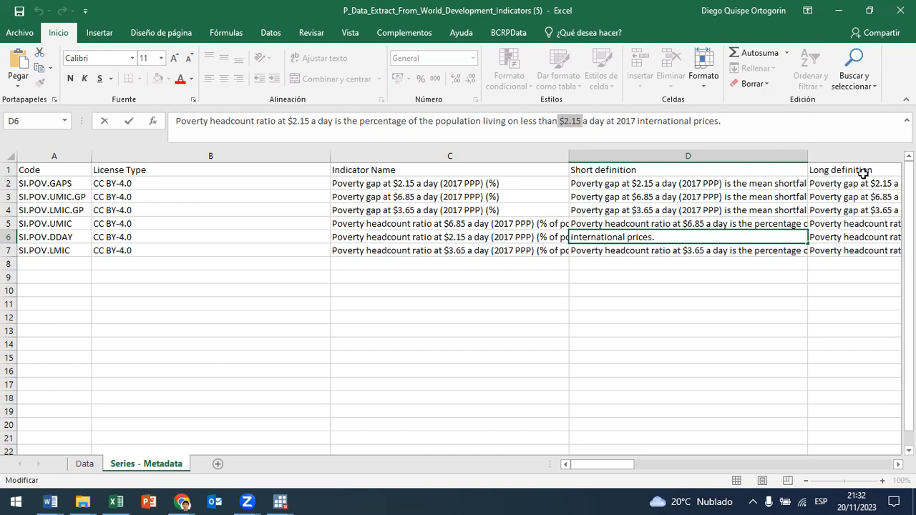
Step: Examine the remaining metadata of the $2.15 headcount ratio, from its long definition to the license URL, and return to its code
key("Tab")
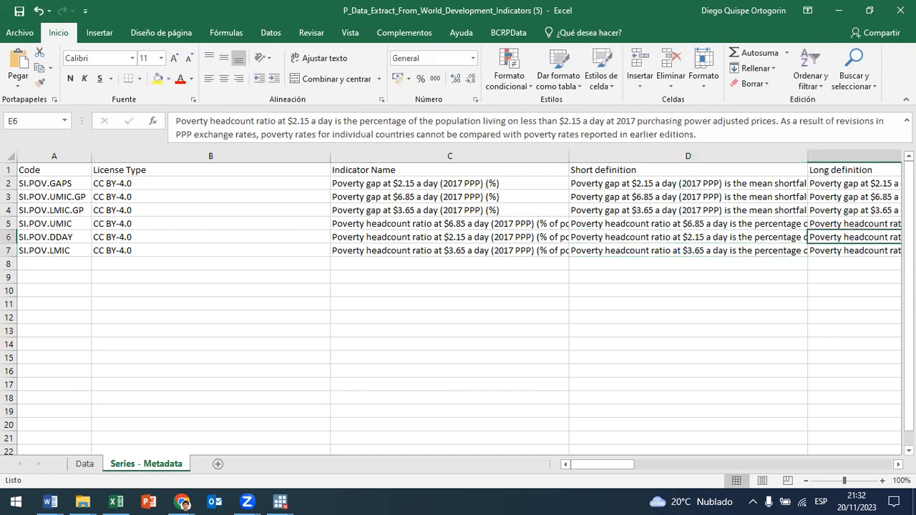
key("Tab")
key("Tab")
key("Left")
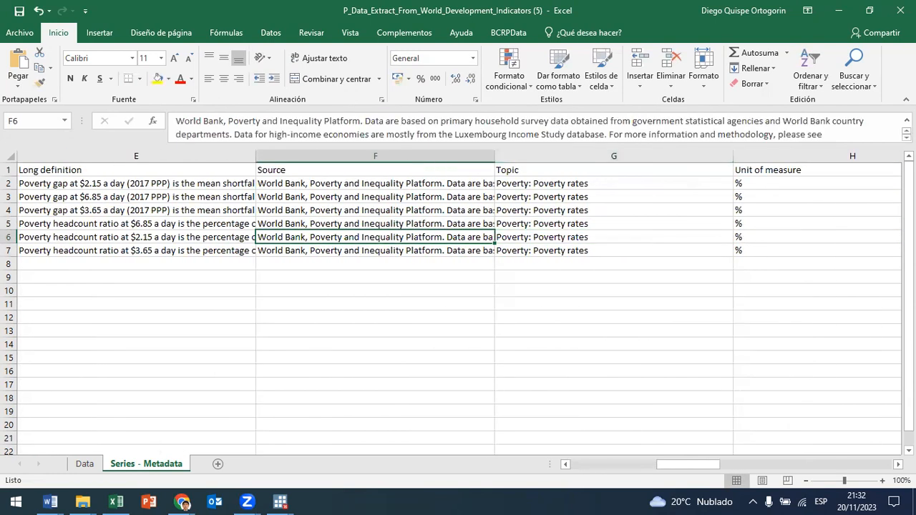
key("Tab")
key("Tab")
key("Tab")
key("Tab")
key("Tab")
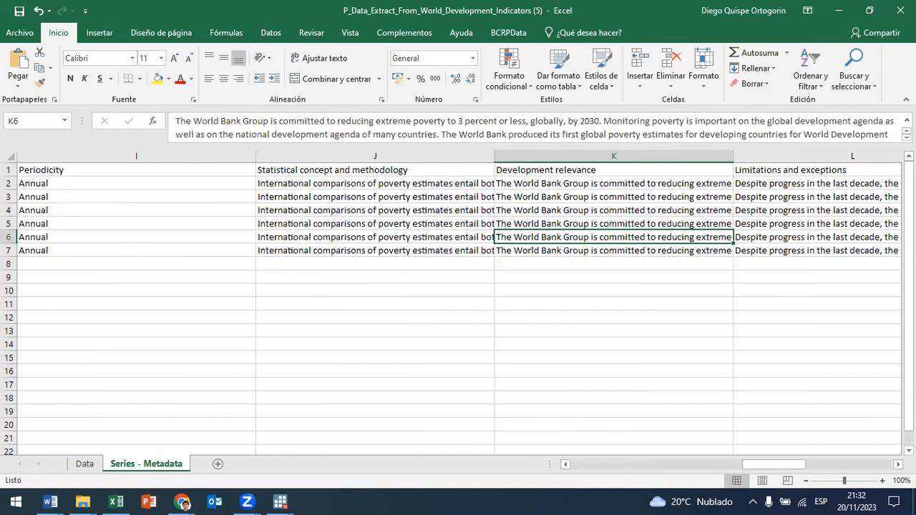
key("Tab")
key("Tab")
key("Tab")
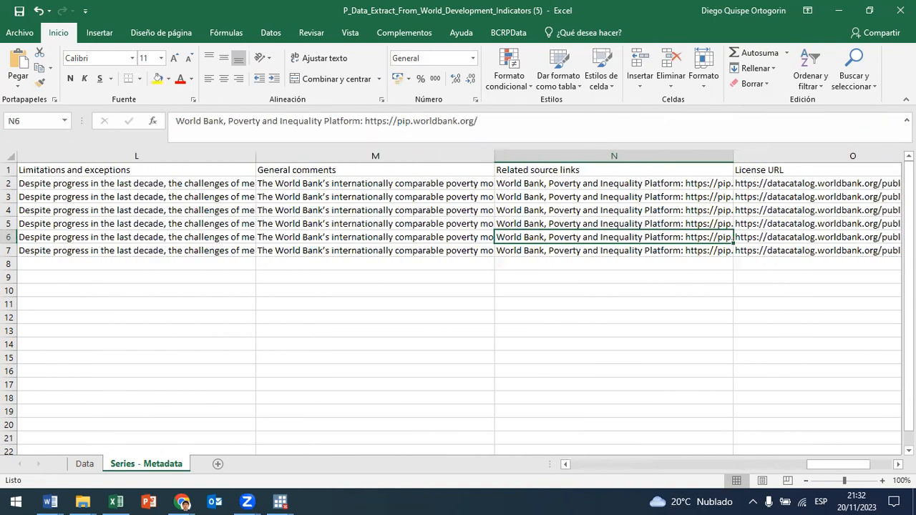
key("Tab")
key("Left")
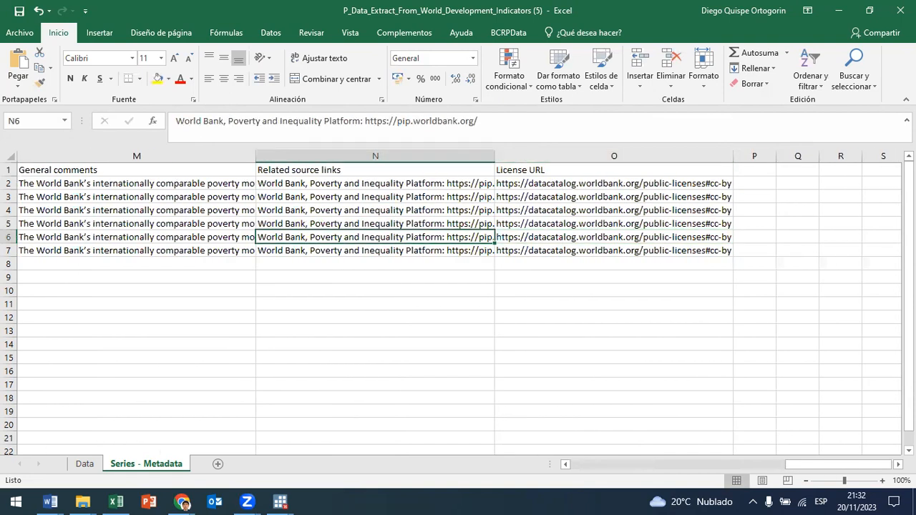
key("Left")
key("Left")
key("Left")
key("Left")
key("Left")
key("Left")
key("Left")
key("Left")
key("Left")
key("Left")
key("Left")
key("Left")
key("Left")
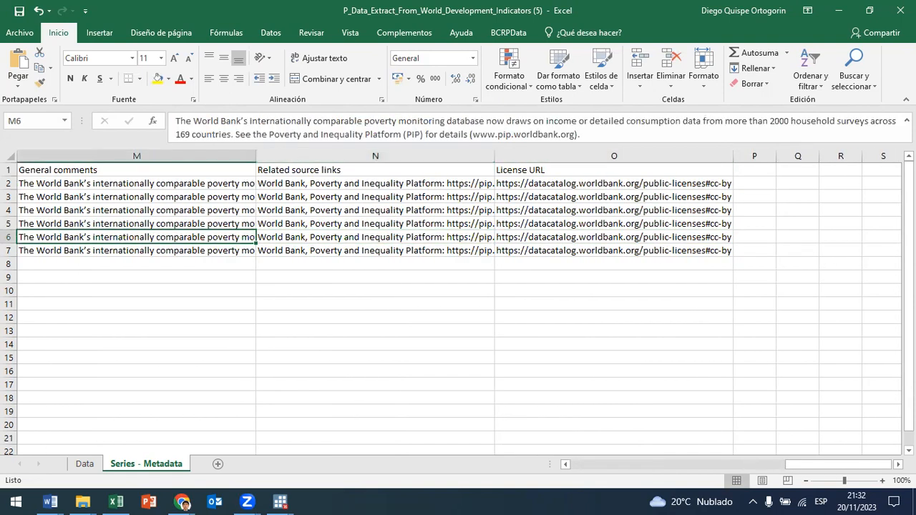
Step: Show the Data sheet and look over the country and series rows down to the source note
left_click(83, 464)
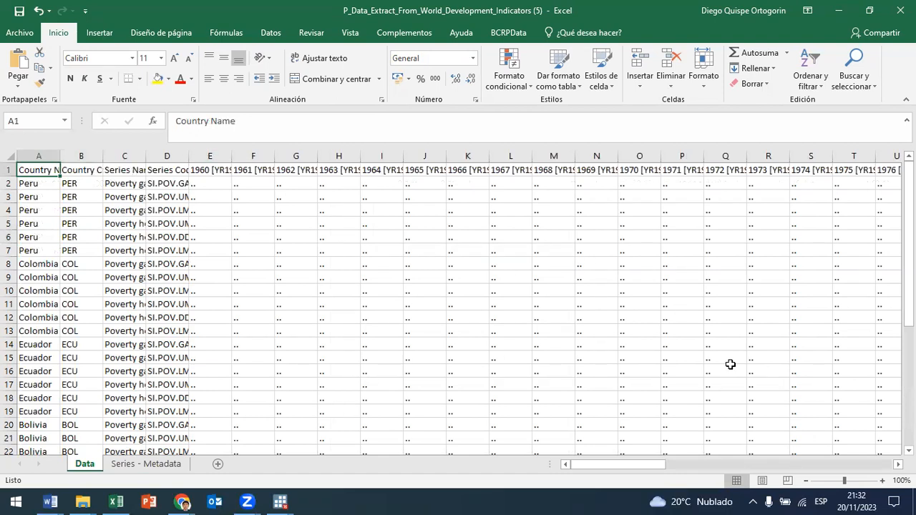
left_click(219, 171)
scroll(262, 229, "down", 8)
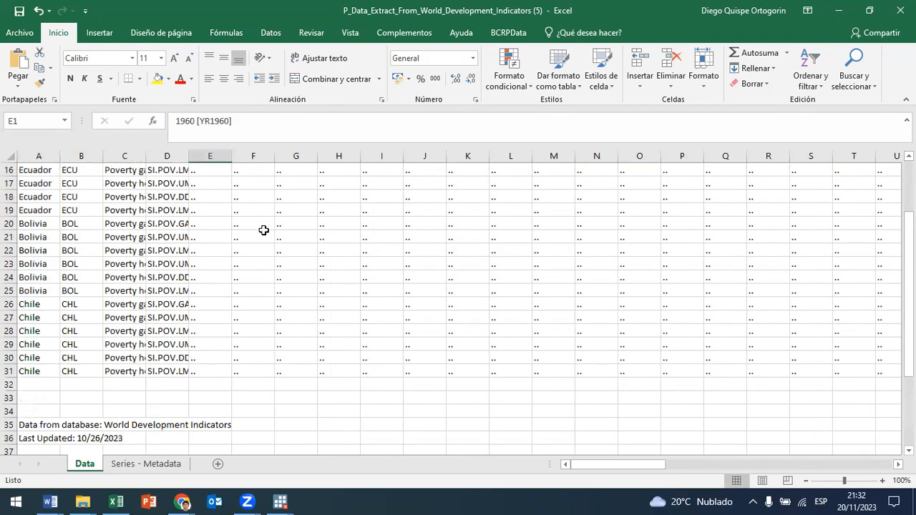
scroll(259, 229, "up", 8)
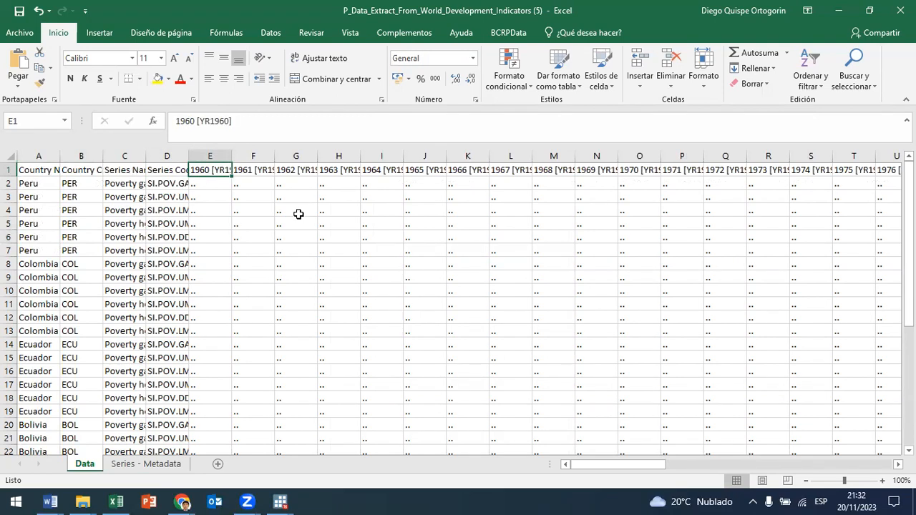
Step: Examine the year columns from 1960 onwards for the earliest years with poverty data
key("Right")
key("Right")
key("Right")
key("Right")
key("Right")
key("Right")
key("Right")
key("Right")
key("Right")
key("Right")
key("Right")
key("Right")
key("Right")
key("Right")
key("Right")
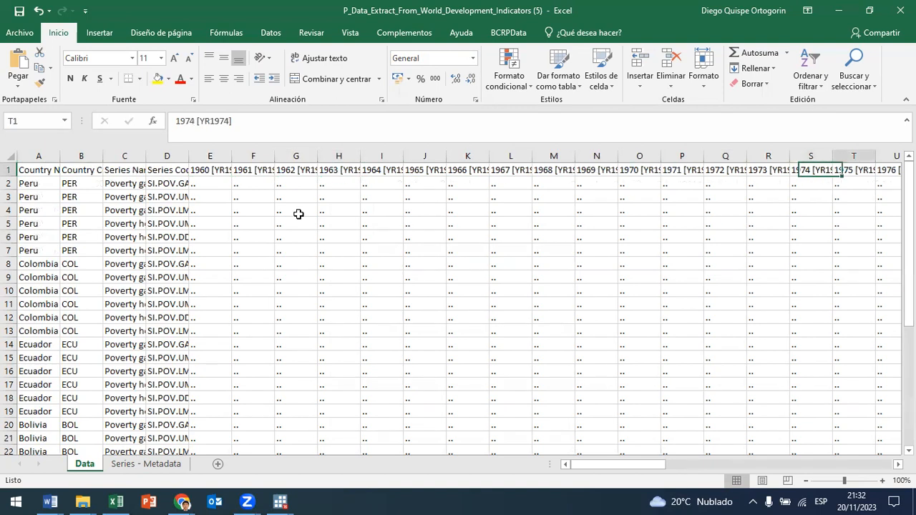
key("Right")
key("Right")
key("Right")
key("Right")
key("Right")
key("Right")
key("Right")
key("Right")
key("Right")
key("Right")
key("Right")
key("Right")
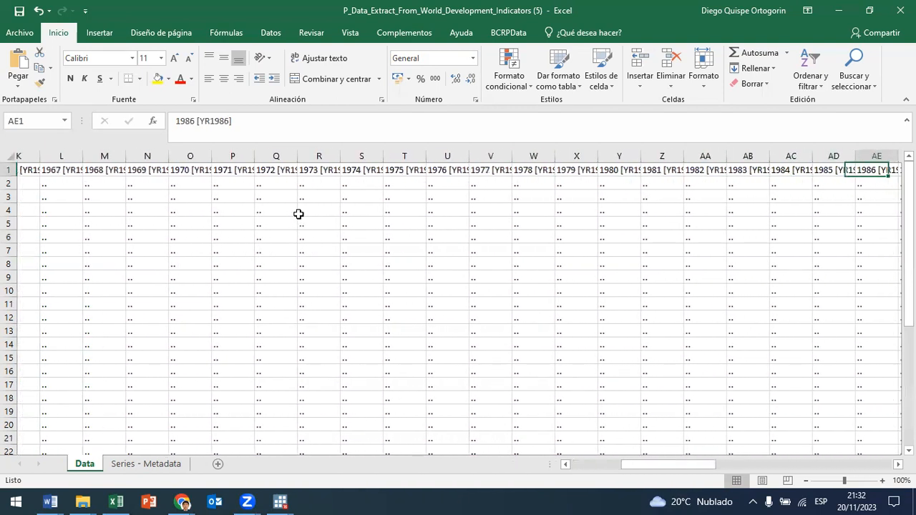
key("Right")
key("Right")
key("Right")
key("Right")
key("Right")
key("Right")
key("Right")
key("Right")
key("Right")
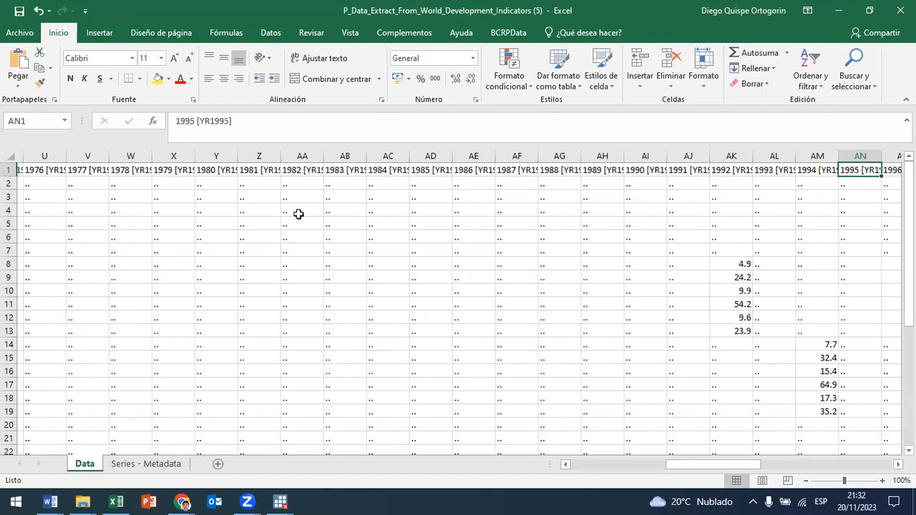
key("Left")
key("Left")
key("Left")
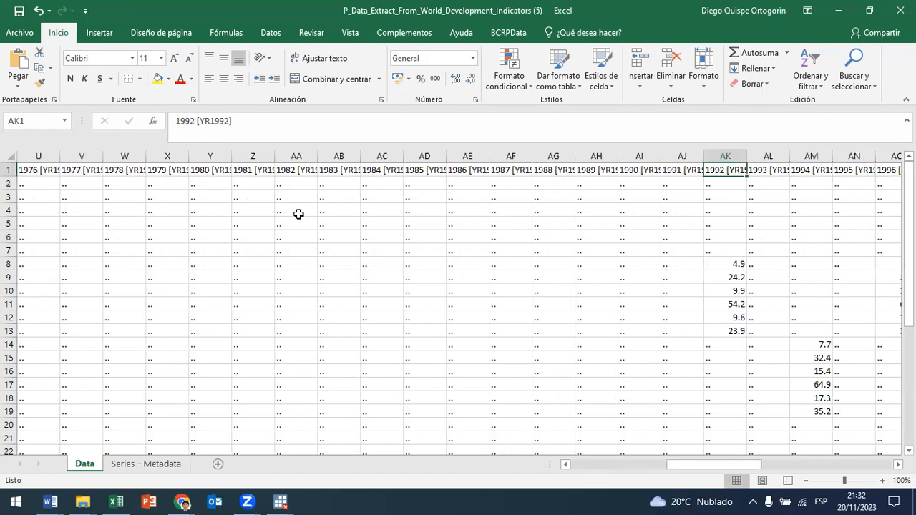
Step: Select the 1992 column from its header down past the last data row to check its poverty values
key("shift+Down")
key("shift+Down")
key("shift+Down")
key("shift+Down")
key("shift+Down")
key("shift+Down")
key("shift+Down")
key("shift+Down")
key("shift+Down")
key("shift+Down")
key("shift+Down")
key("shift+Down")
key("shift+Down")
key("shift+Down")
key("shift+Down")
key("shift+Down")
key("shift+Down")
key("shift+Down")
key("shift+Down")
key("shift+Down")
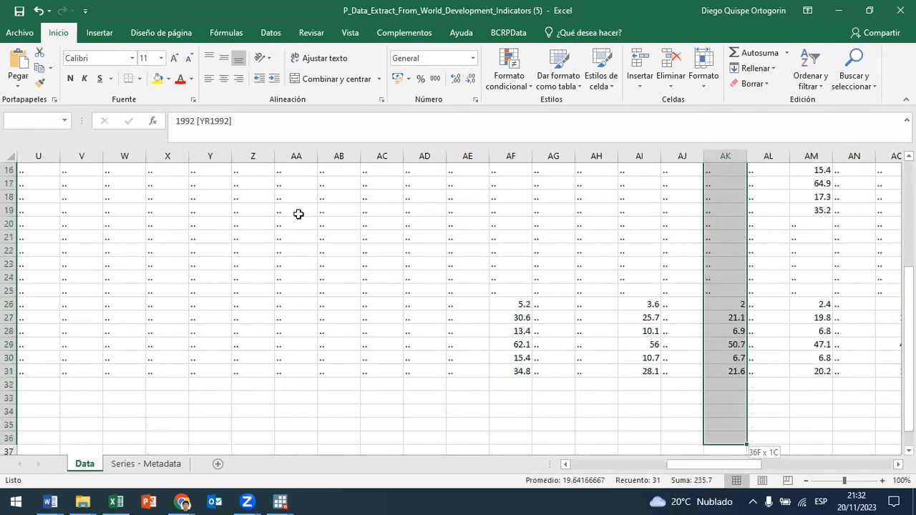
Step: Check the 1987 column down to its end and select its values in rows 26 to 31
key("Left")
key("Left")
key("Left")
key("Left")
key("Left")
key("Left")
key("Right")
key("Down")
key("Down")
key("Down")
key("Down")
key("Down")
key("Down")
key("Down")
key("Down")
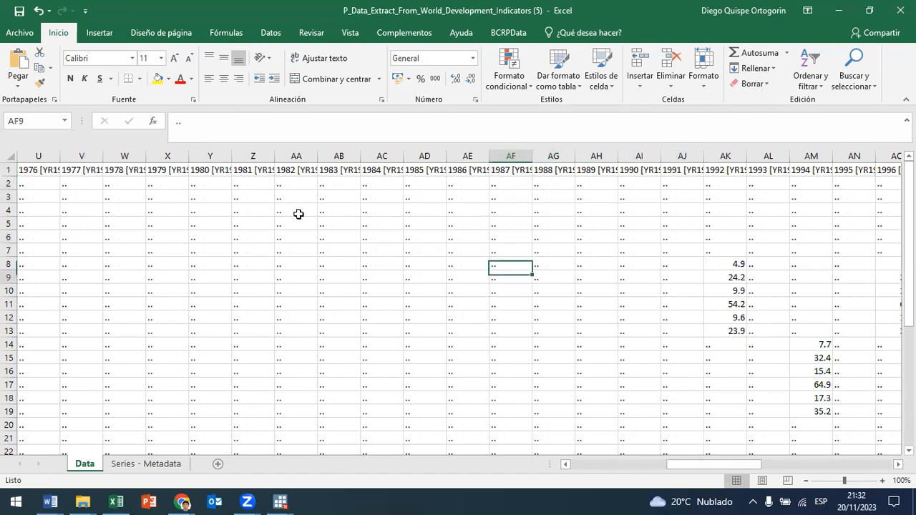
key("Down")
key("Down")
key("Down")
key("Down")
key("Down")
key("Down")
key("Down")
key("Down")
key("Down")
key("Down")
key("Down")
key("Down")
key("Down")
key("Down")
key("Down")
key("Down")
key("Down")
key("Down")
key("Down")
key("Down")
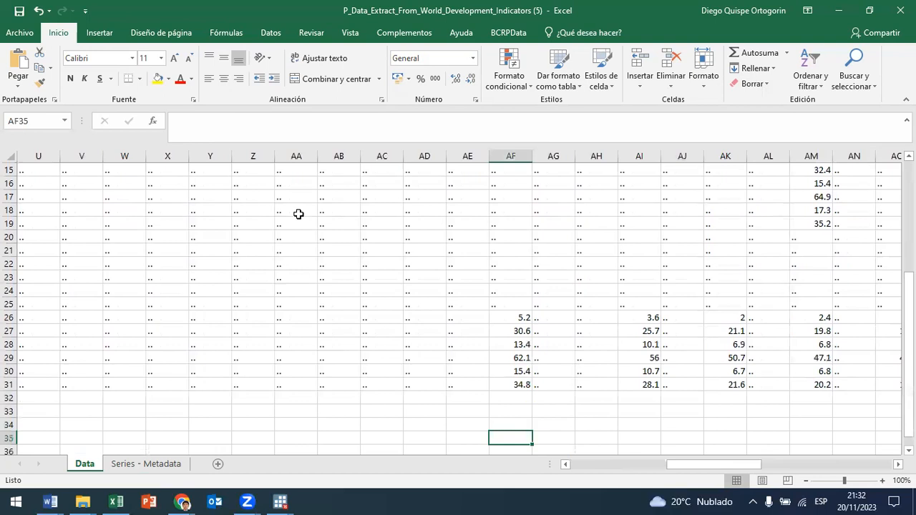
left_click_drag(513, 386, 509, 317)
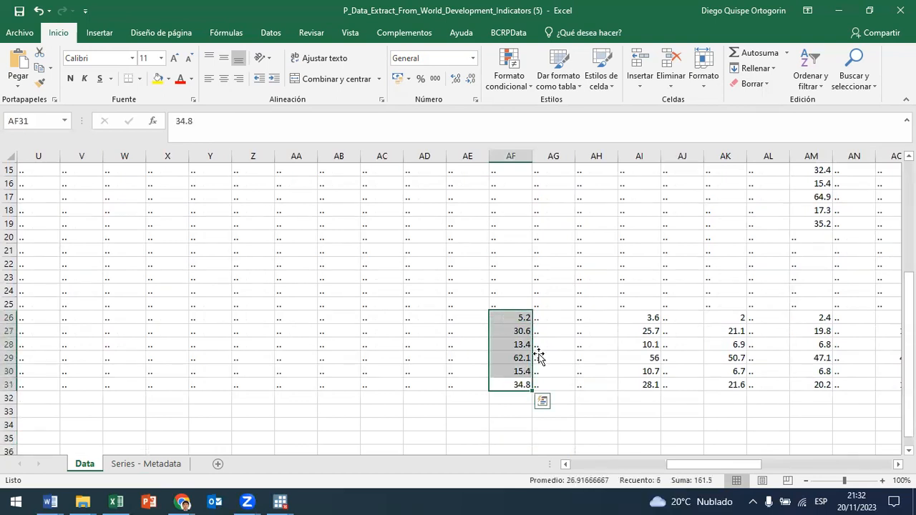
Step: Compare the 1987 values in rows 26 to 31 with the country names to identify their country
left_click_drag(720, 466, 431, 472)
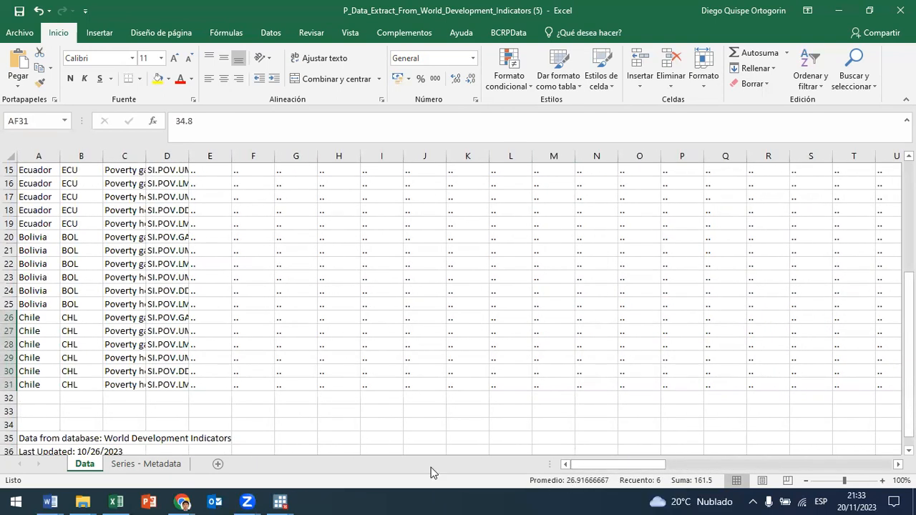
left_click_drag(617, 465, 693, 466)
left_click(601, 330)
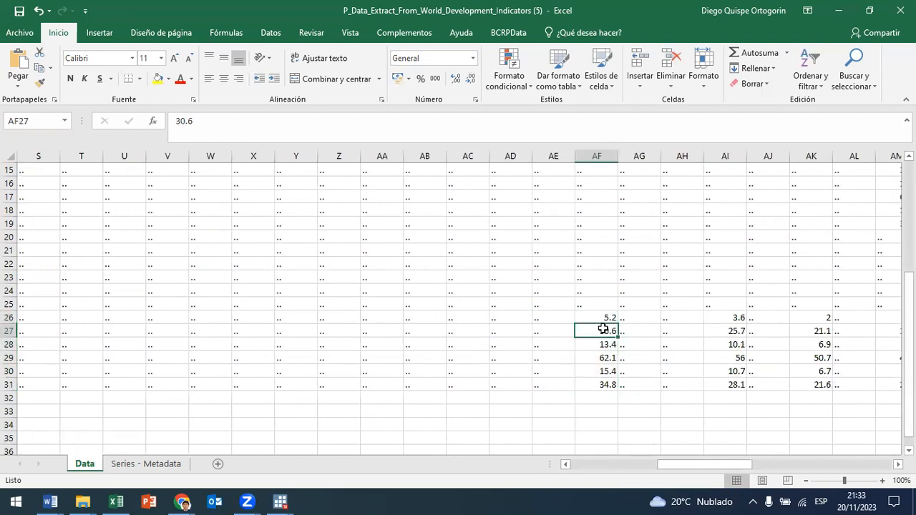
scroll(605, 329, "up", 5)
scroll(601, 184, "down", 5)
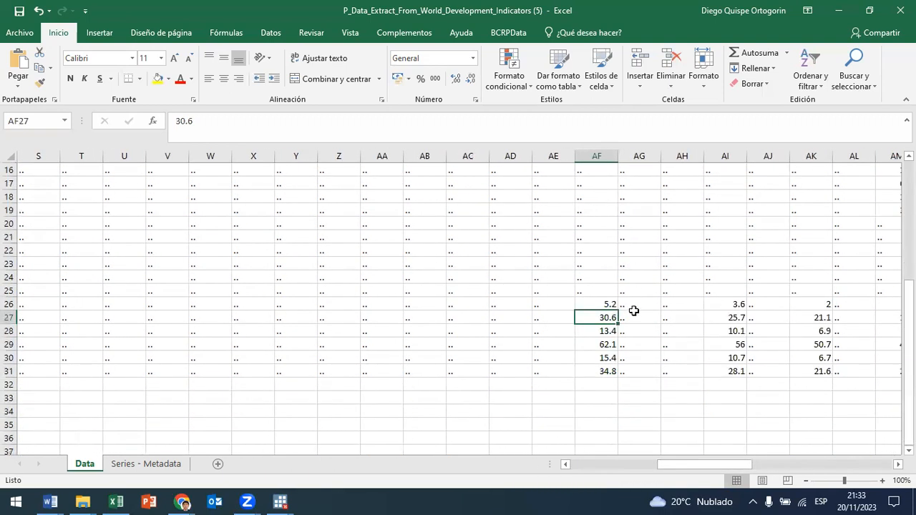
left_click_drag(673, 471, 573, 473)
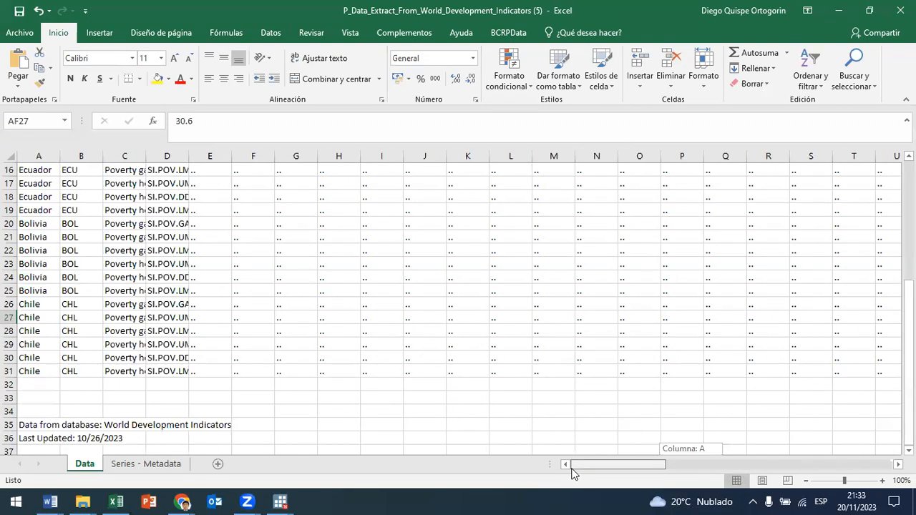
Step: Select Peru's first two series rows from the country code through 2021 to review their yearly values
scroll(123, 205, "up", 5)
left_click(94, 183)
left_click_drag(94, 184, 830, 188)
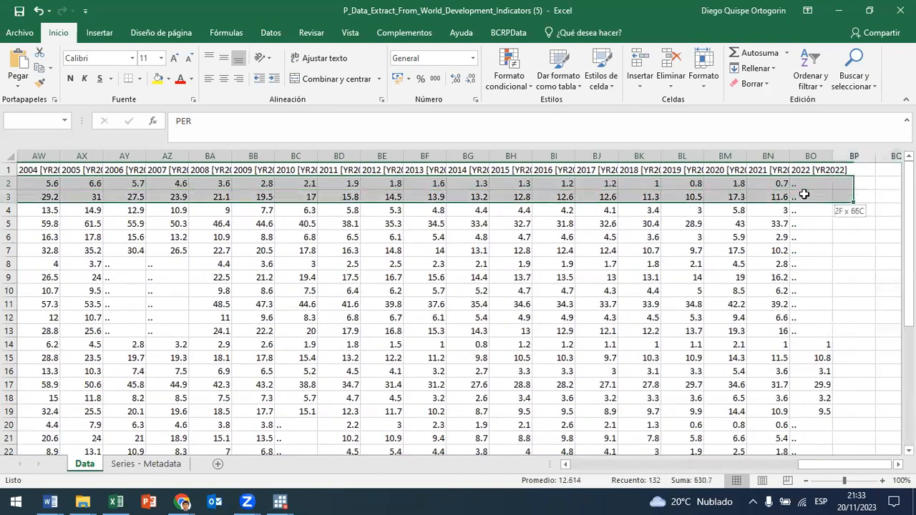
Step: Examine the 2022 column for missing values across all countries, selecting rows 2 to 13
left_click(798, 250)
left_click_drag(804, 182, 700, 375)
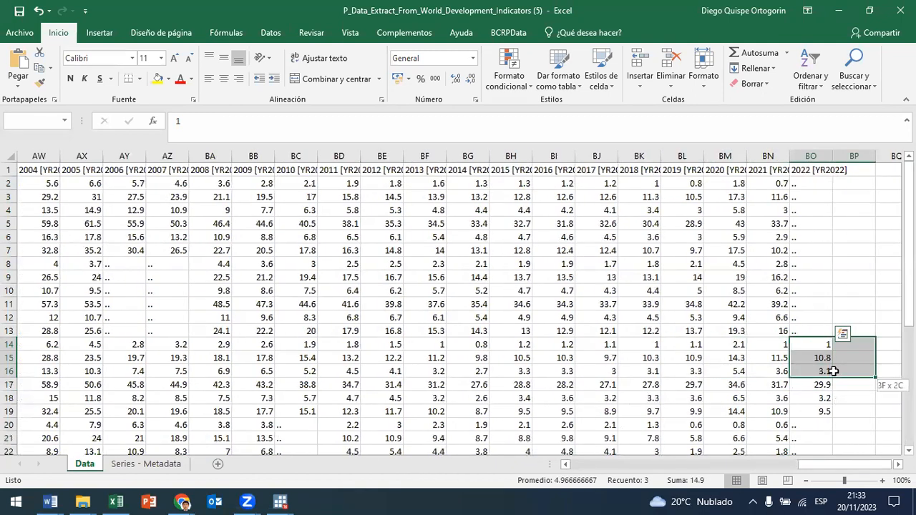
left_click(813, 184)
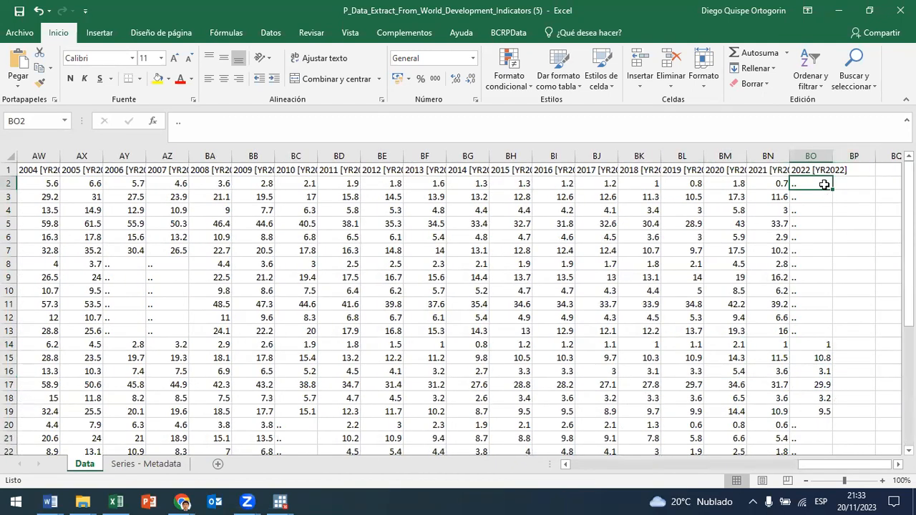
left_click_drag(814, 185, 814, 334)
scroll(817, 315, "down", 4)
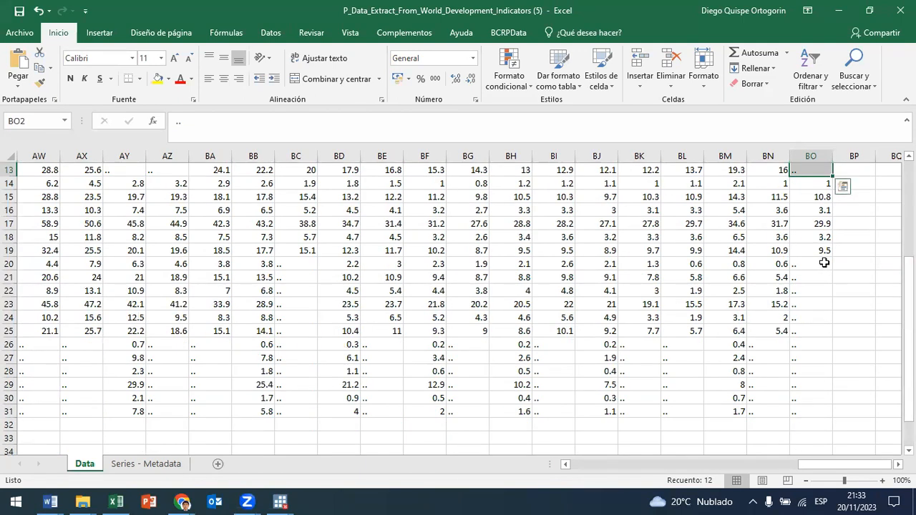
scroll(824, 262, "up", 2)
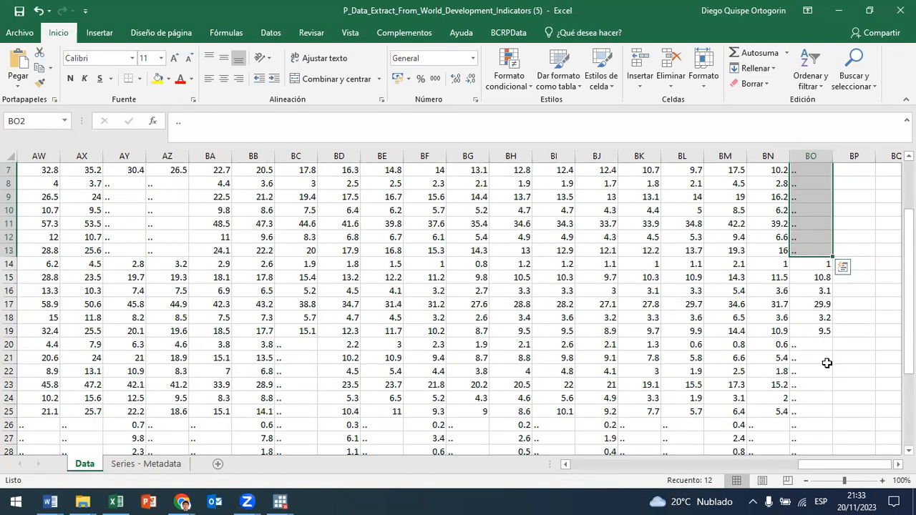
scroll(827, 351, "up", 2)
left_click_drag(841, 464, 913, 494)
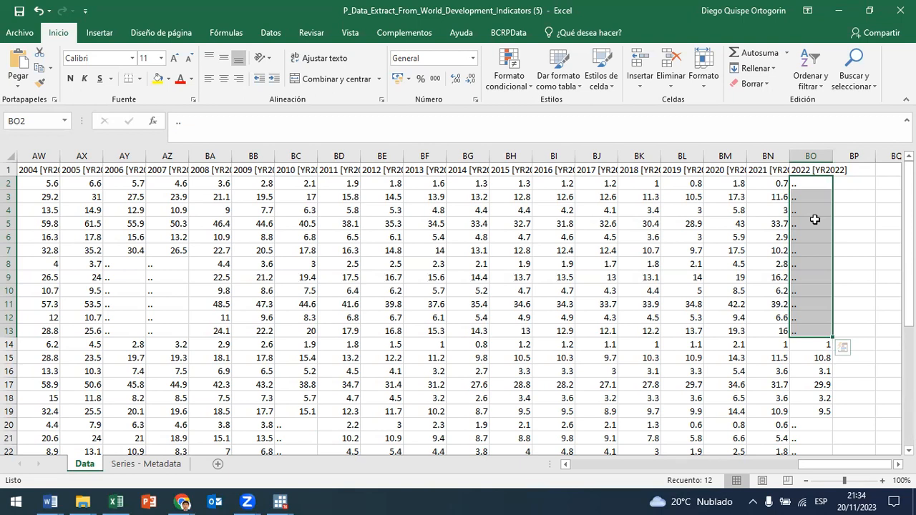
scroll(815, 220, "down", 2)
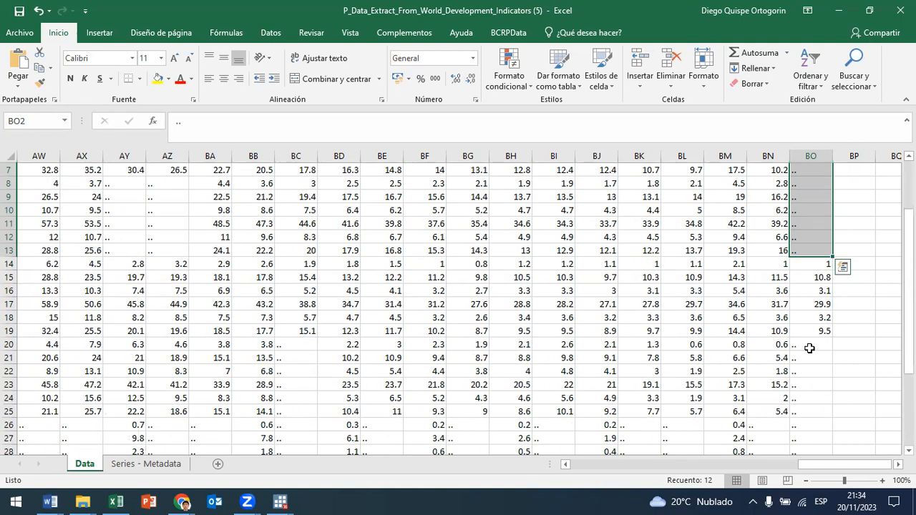
scroll(818, 195, "up", 2)
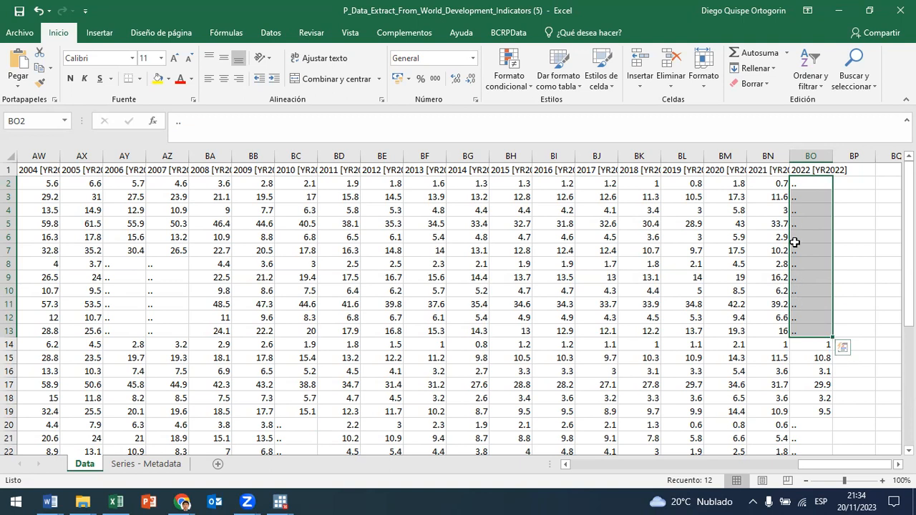
Step: Select Colombia's missing values for 2006 and 2007 in rows 8 to 13 and compare the surrounding years
left_click_drag(833, 463, 799, 464)
left_click_drag(470, 265, 521, 336)
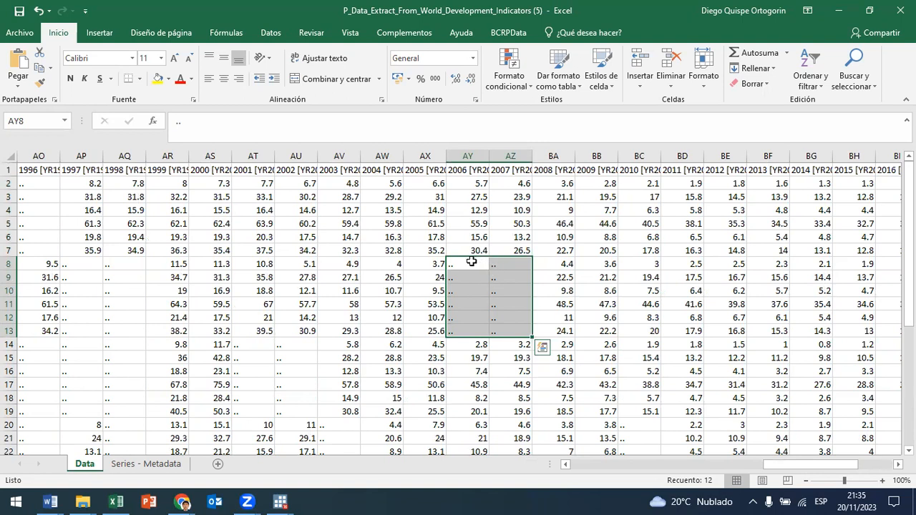
left_click_drag(814, 463, 810, 481)
left_click_drag(607, 265, 565, 330)
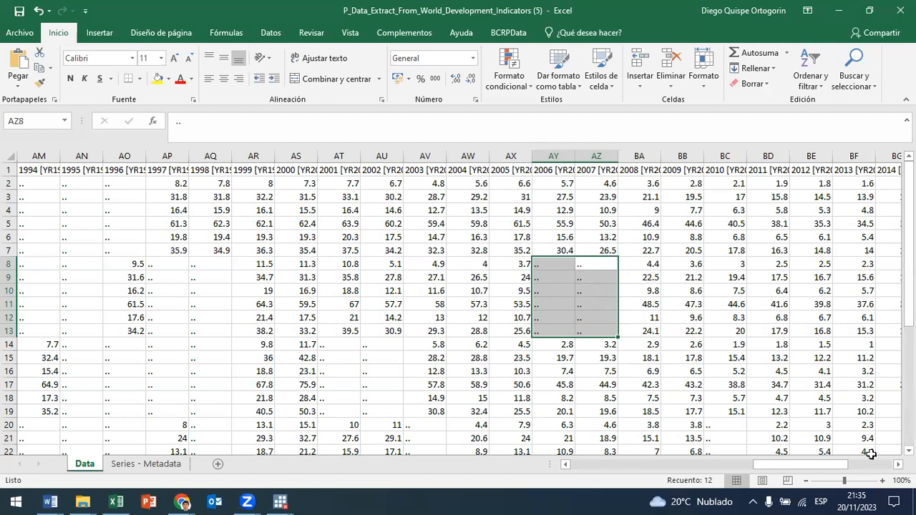
Step: Examine the gaps in rows 20 to 25 for 2010 and 2003, and in rows 14 to 19 for 2001 and 2002
scroll(725, 361, "down", 4)
left_click_drag(729, 265, 727, 331)
left_click_drag(431, 264, 433, 333)
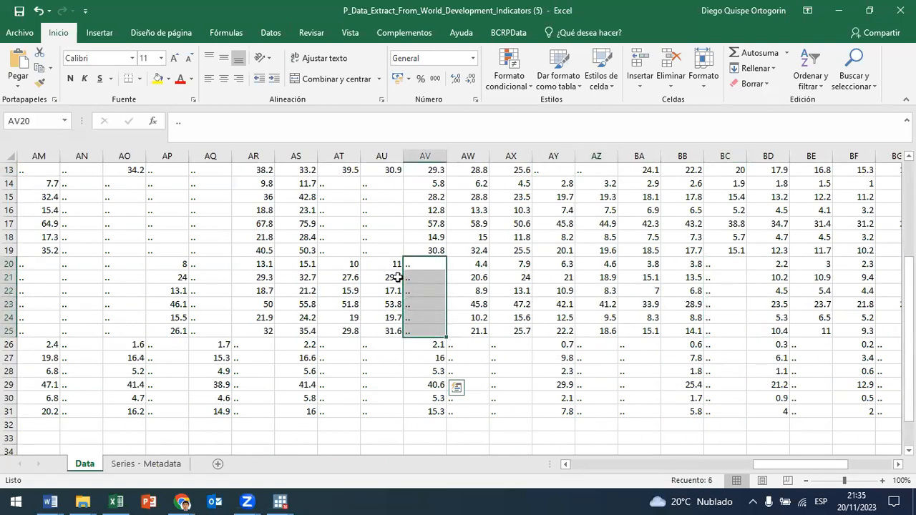
scroll(456, 388, "up", 2)
left_click_drag(348, 264, 366, 331)
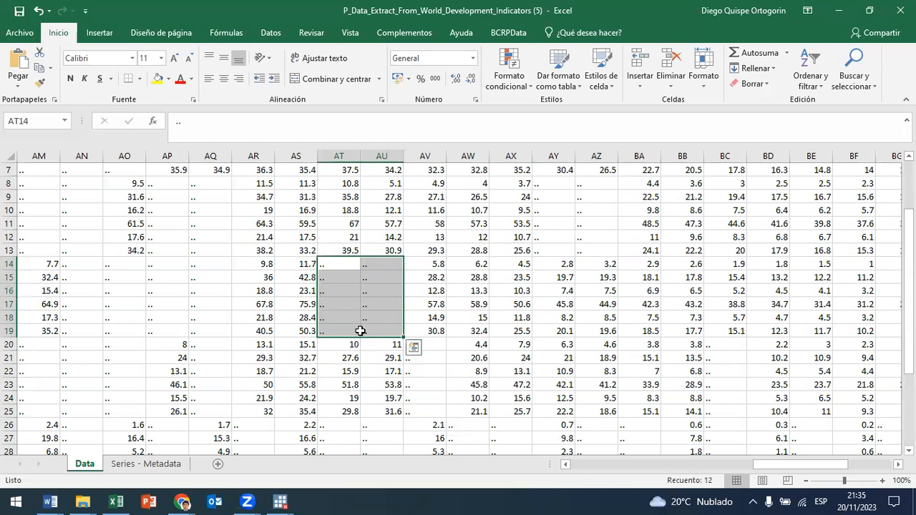
scroll(229, 335, "up", 2)
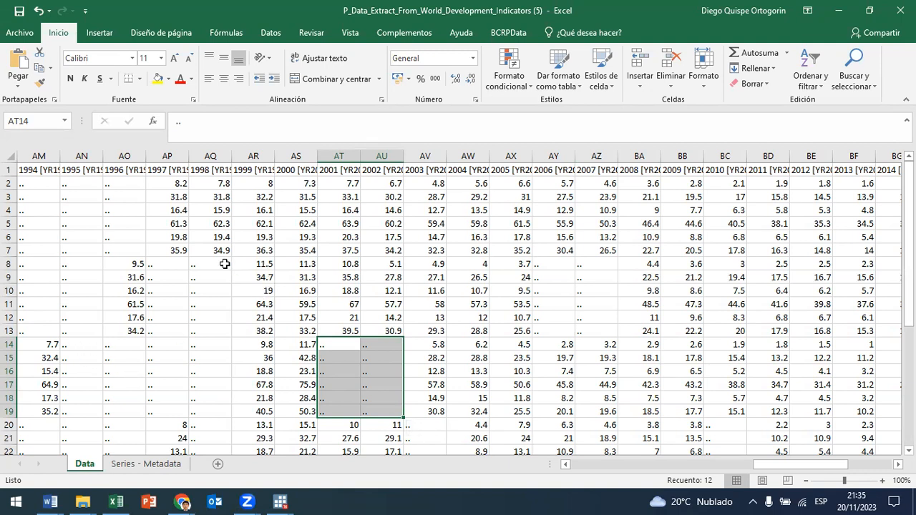
Step: Select the missing 1997 and 1998 values in rows 8 to 19
scroll(209, 272, "down", 2)
scroll(226, 401, "up", 2)
left_click_drag(221, 413, 179, 262)
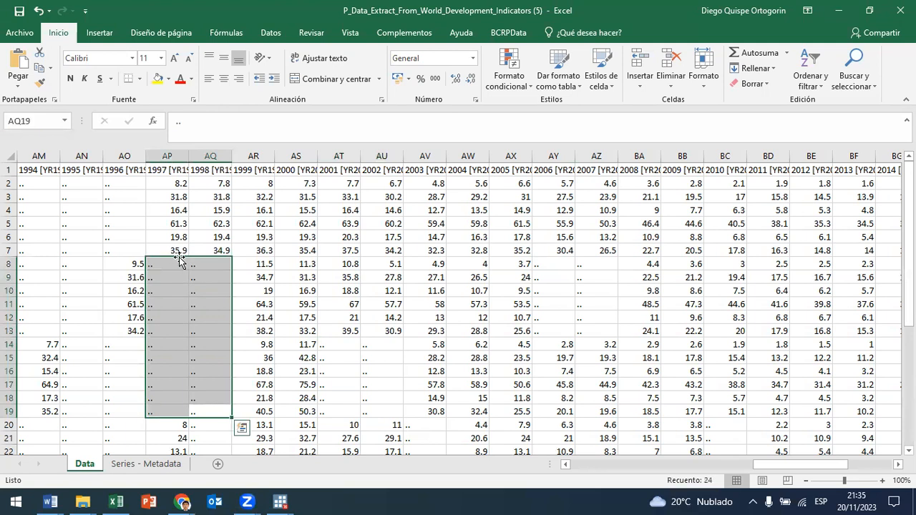
Step: Return to the country columns of the Data sheet and close the workbook without saving changes
left_click_drag(769, 465, 576, 481)
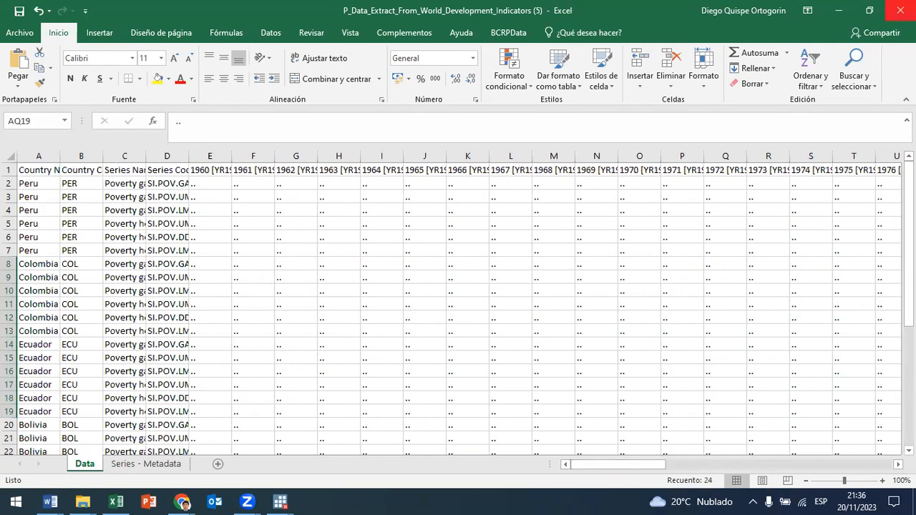
left_click(901, 10)
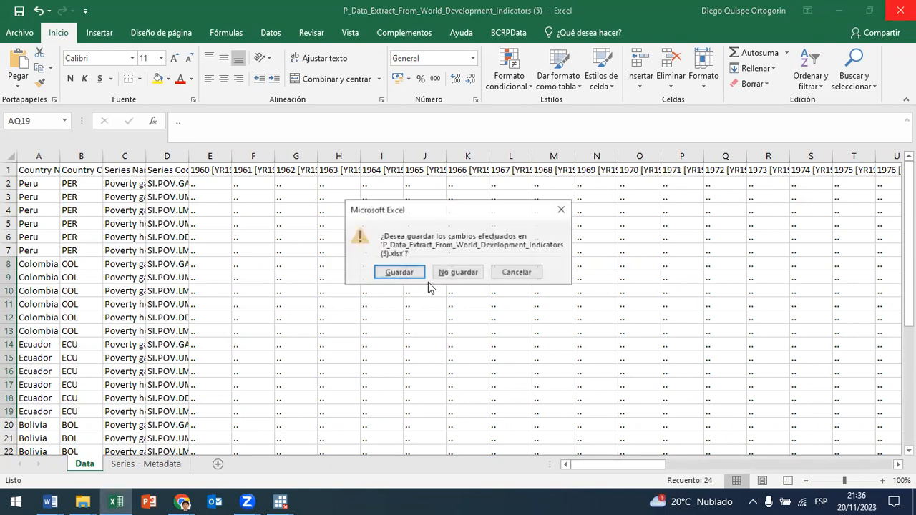
left_click(458, 272)
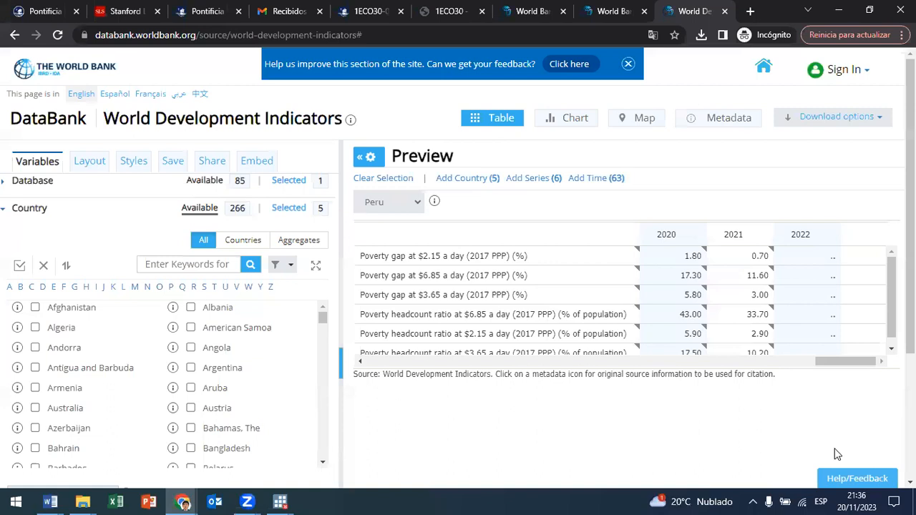
Step: Clear all selected countries, series and years from the DataBank query and look over the available country list
left_click(381, 180)
left_click(507, 106)
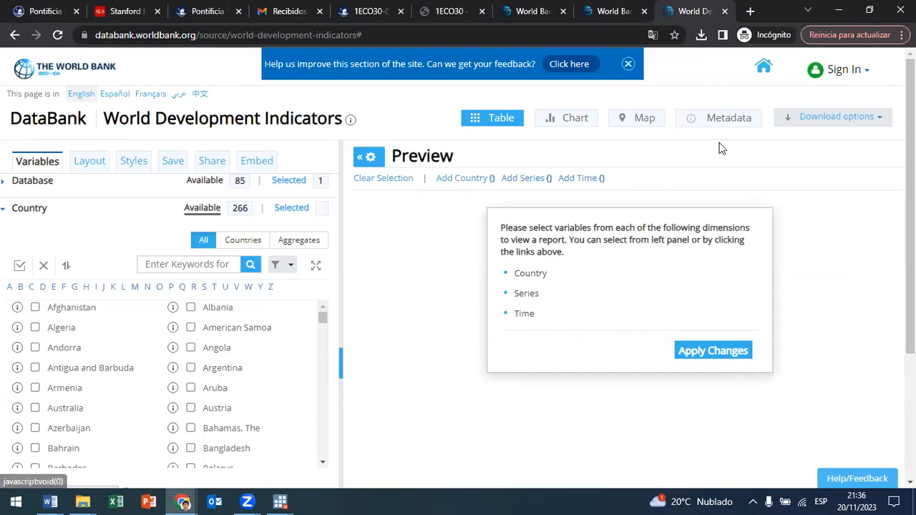
left_click(475, 186)
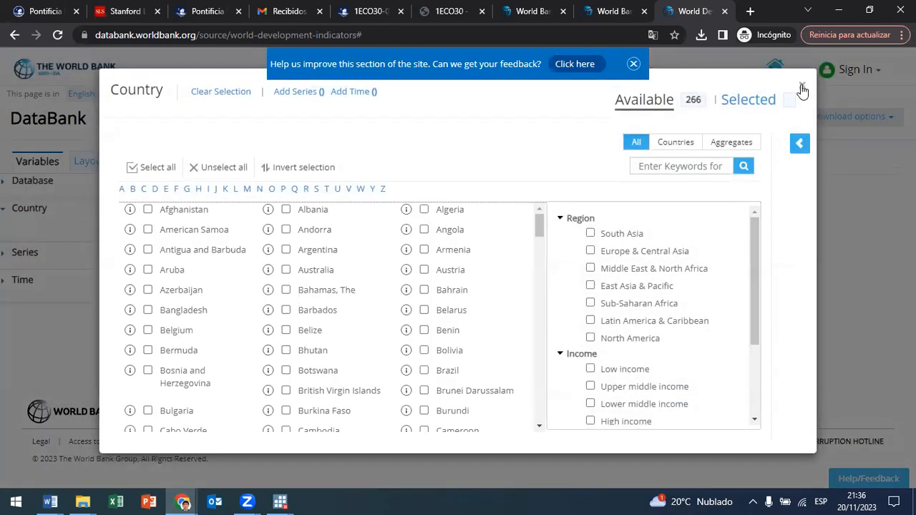
left_click(803, 88)
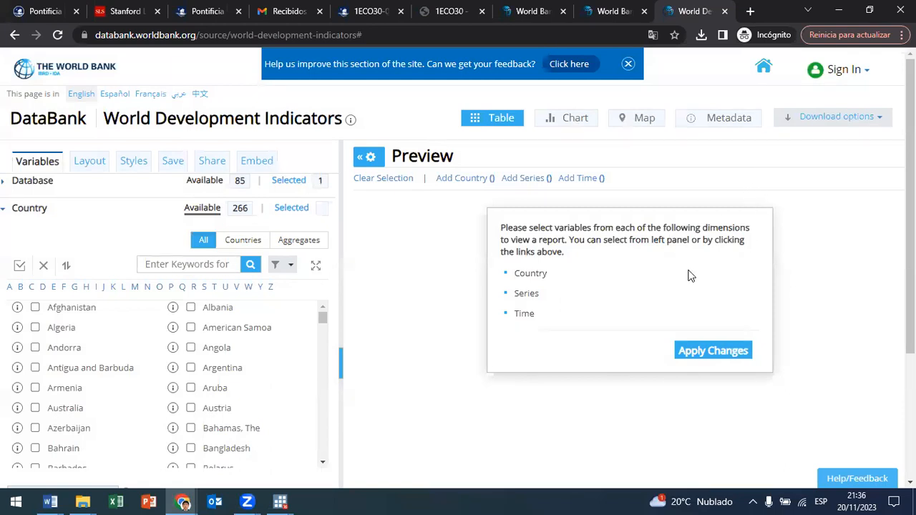
Step: Remove the Poverty rates filter from the series selection and collapse the Poverty topic
left_click(523, 179)
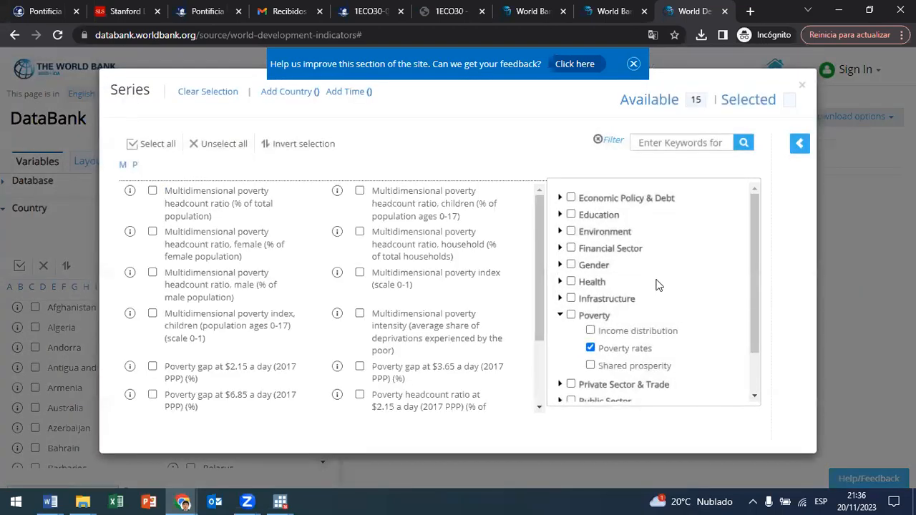
left_click(590, 348)
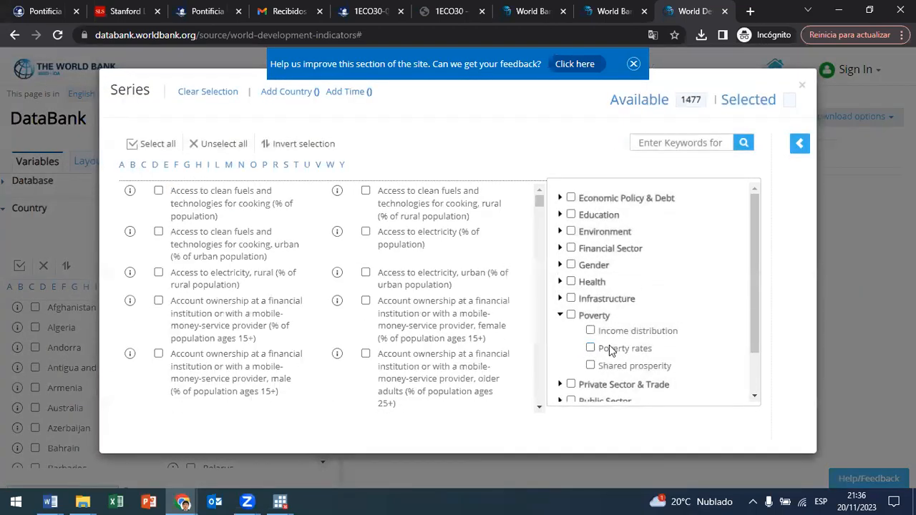
left_click(562, 317)
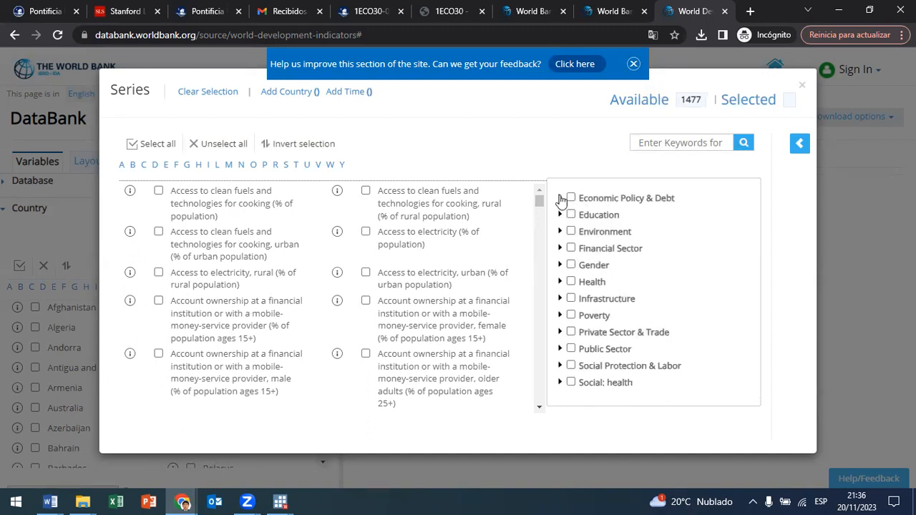
Step: Browse the series subtopics under Economic Policy & Debt and then those under Education
left_click(561, 199)
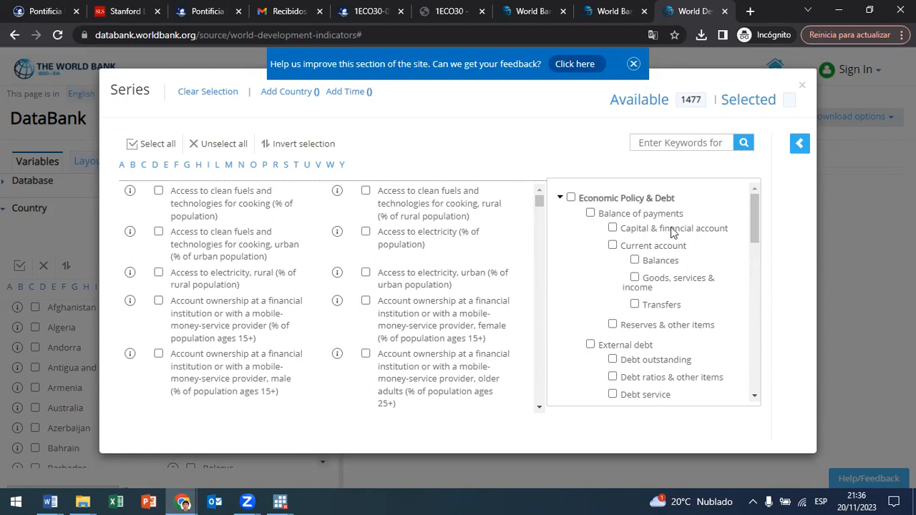
scroll(673, 233, "down", 2)
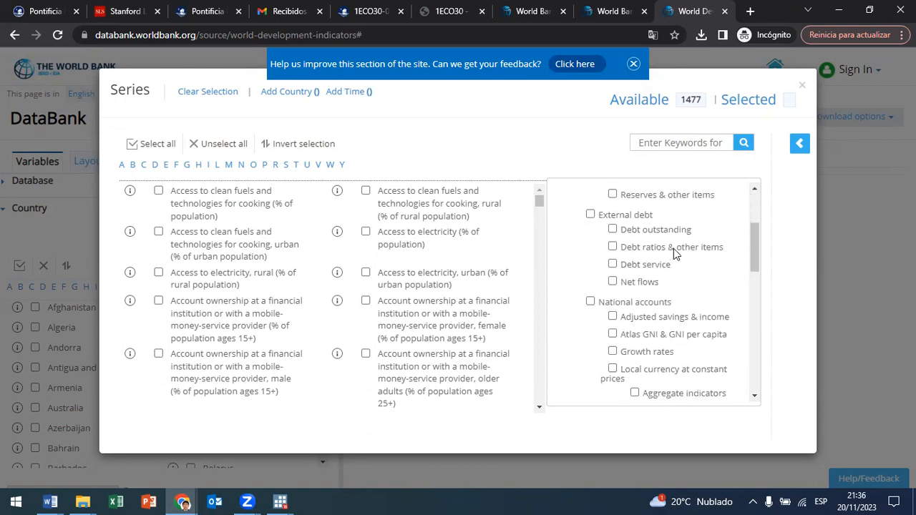
scroll(672, 251, "up", 2)
left_click(560, 199)
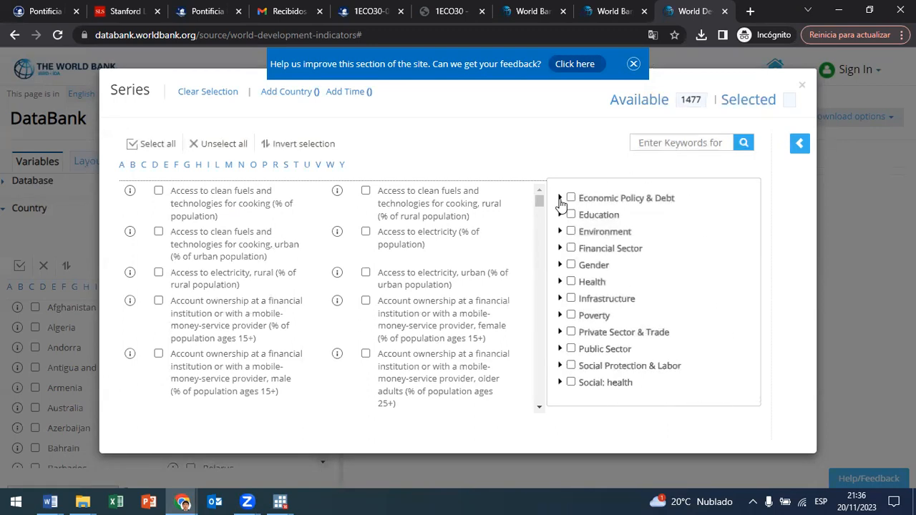
left_click(560, 214)
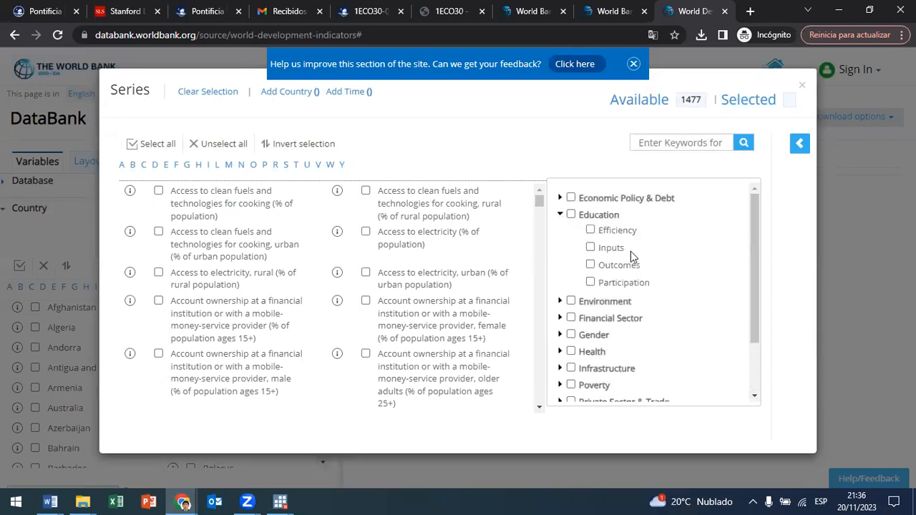
Step: Collapse the Education topic and browse the series subtopics under Environment and those under Financial Sector
left_click(560, 215)
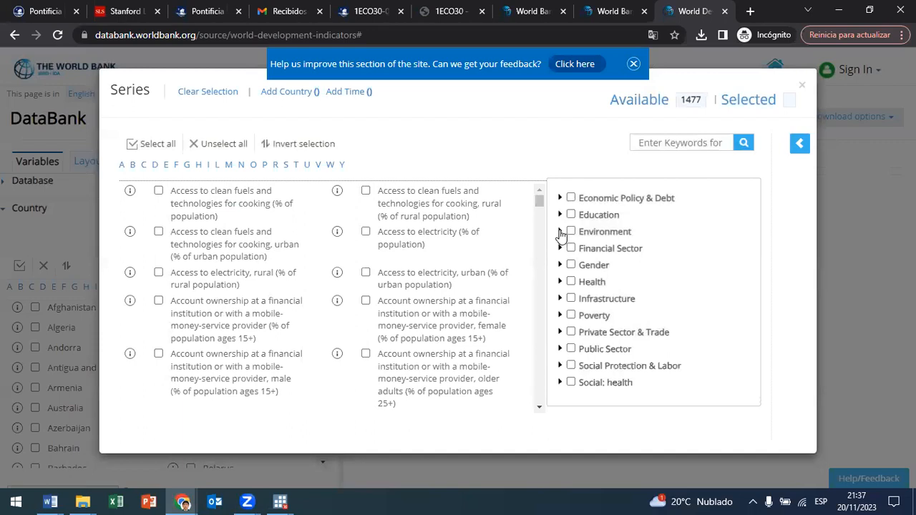
left_click(560, 231)
scroll(624, 315, "down", 3)
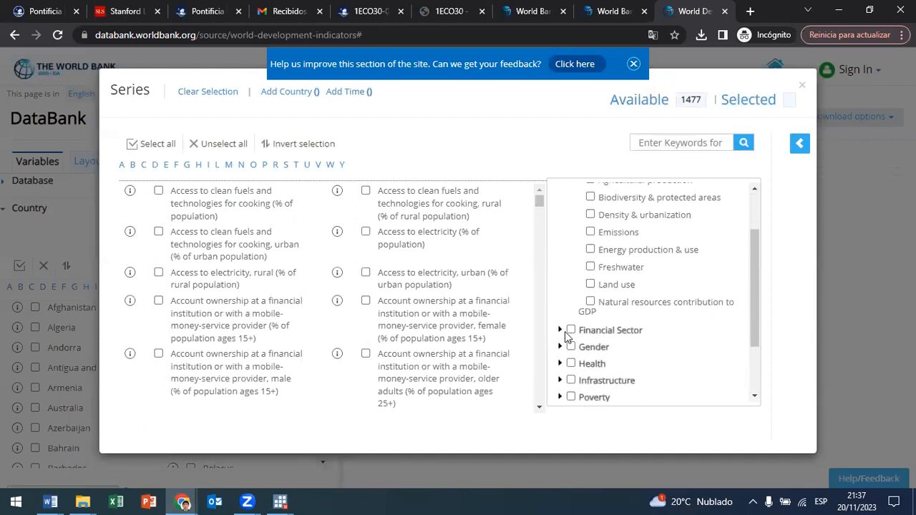
scroll(565, 266, "up", 3)
scroll(565, 270, "up", 1)
left_click(561, 231)
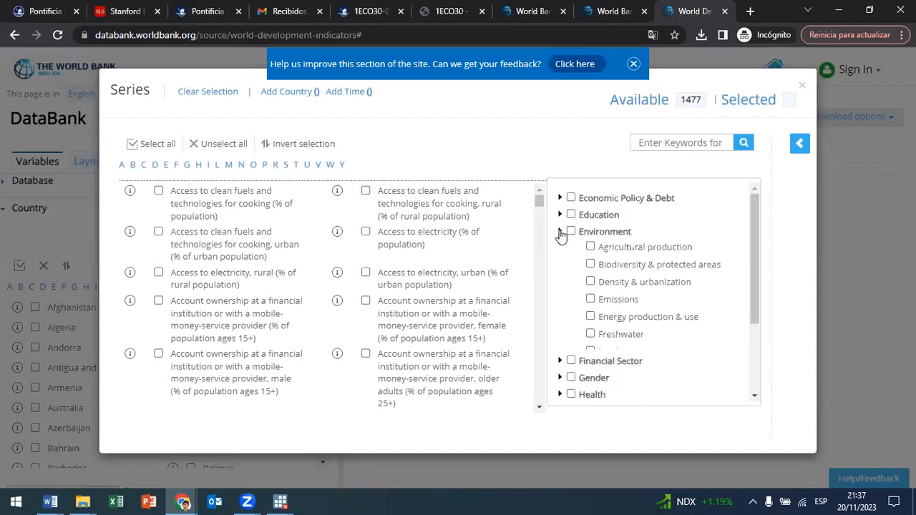
left_click(561, 248)
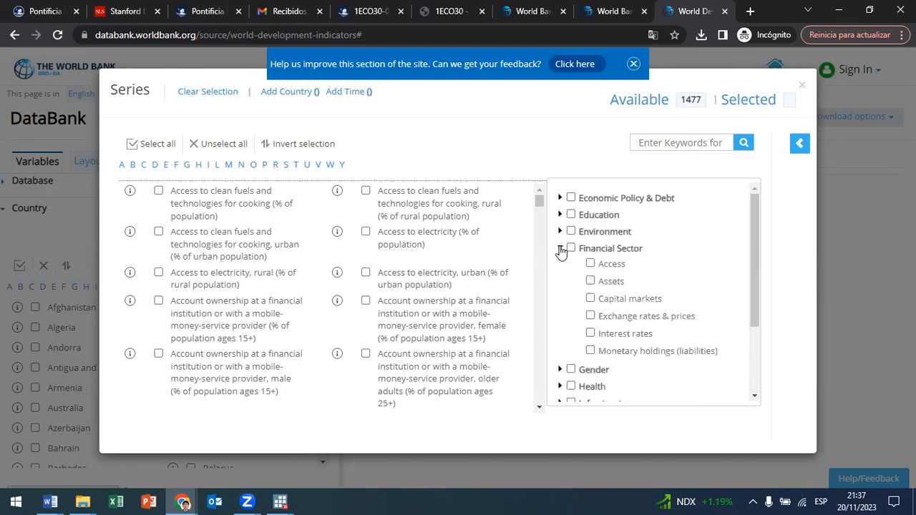
left_click(561, 248)
Step: Check the series under Gender's Health subtopic, remove that filter, and filter the series list by the whole Gender topic
left_click(561, 265)
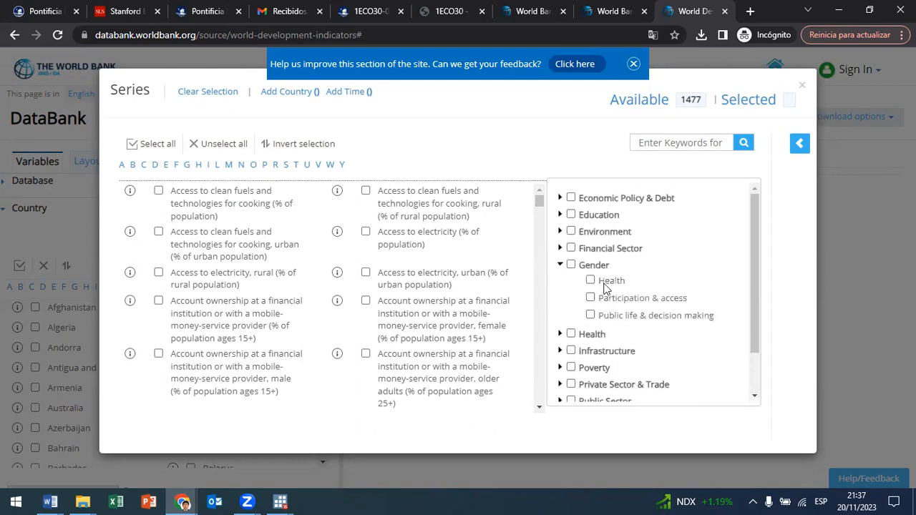
left_click(592, 280)
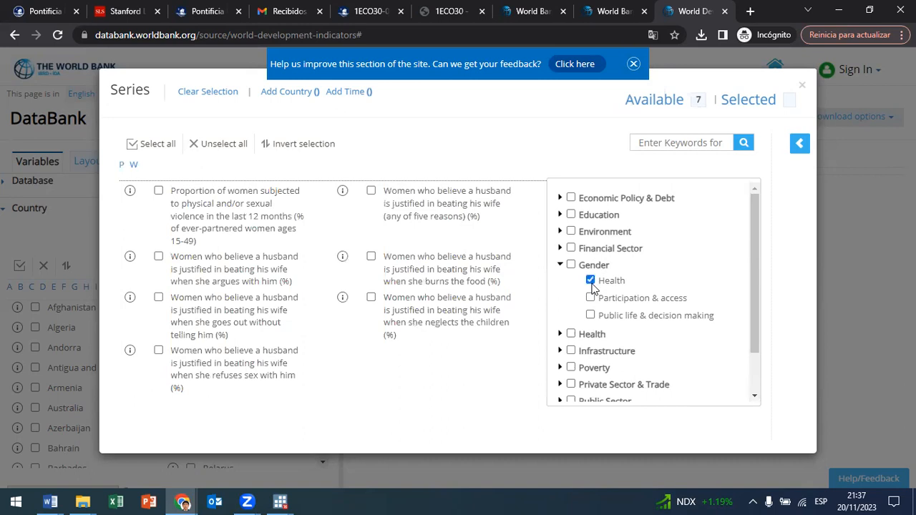
left_click(591, 281)
left_click(571, 264)
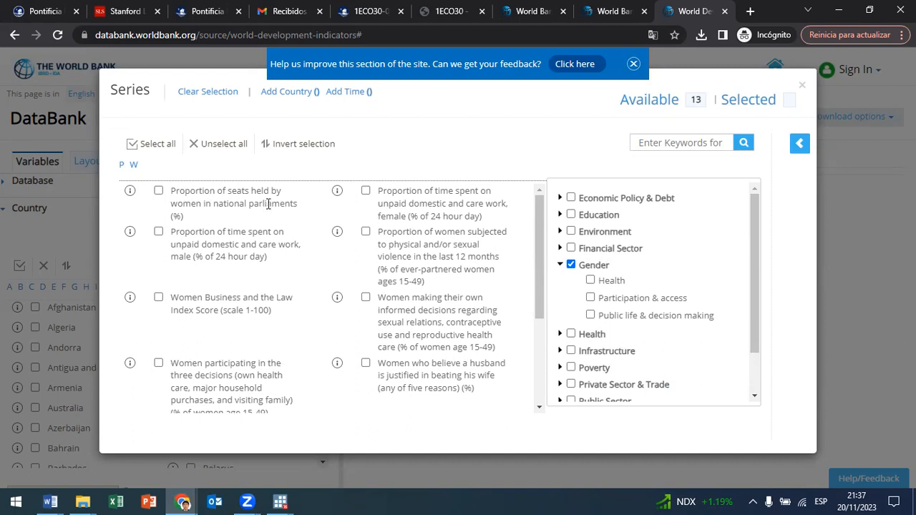
Step: Examine the Gender series on parliament seats, unpaid domestic work and the Women Business and the Law Index Score
mouse_move(296, 203)
left_mouse_down()
mouse_move(172, 201)
mouse_move(172, 187)
mouse_move(287, 204)
mouse_move(289, 215)
mouse_move(287, 203)
left_mouse_up()
left_click_drag(182, 235, 279, 244)
left_click_drag(305, 251, 193, 257)
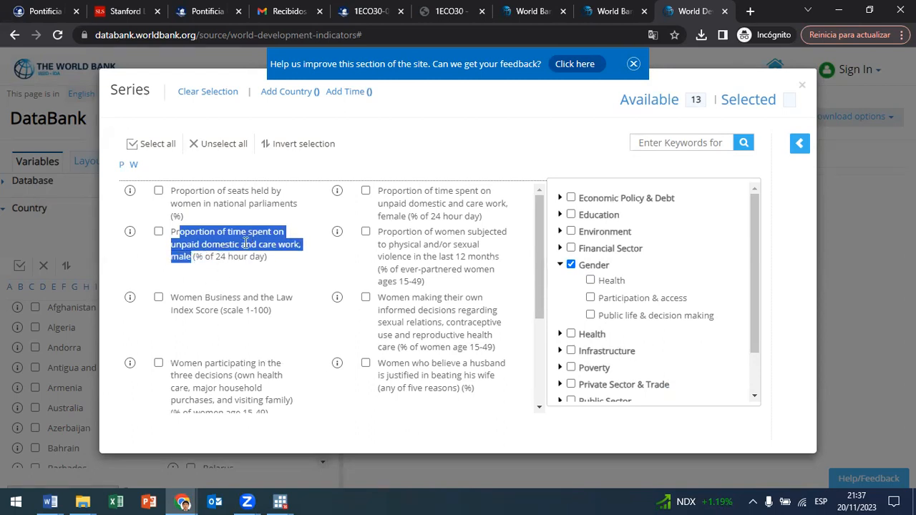
left_click(196, 259)
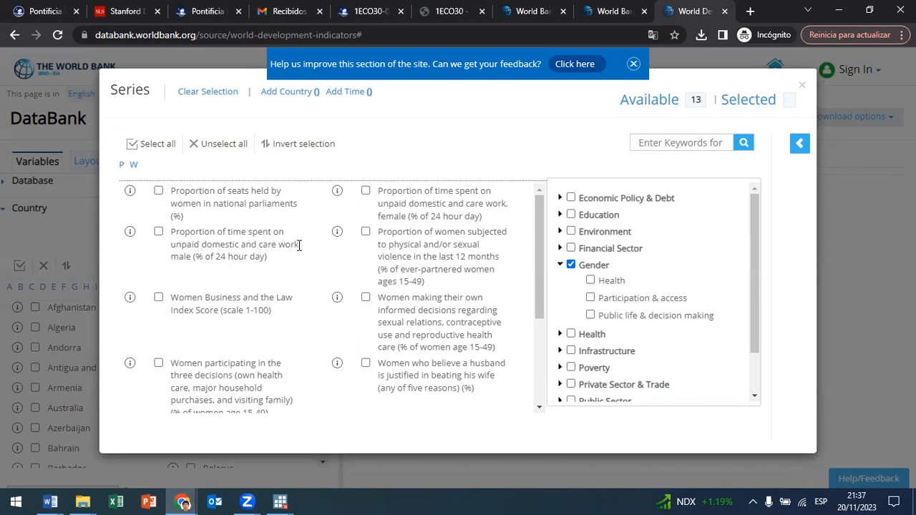
left_click_drag(219, 309, 169, 308)
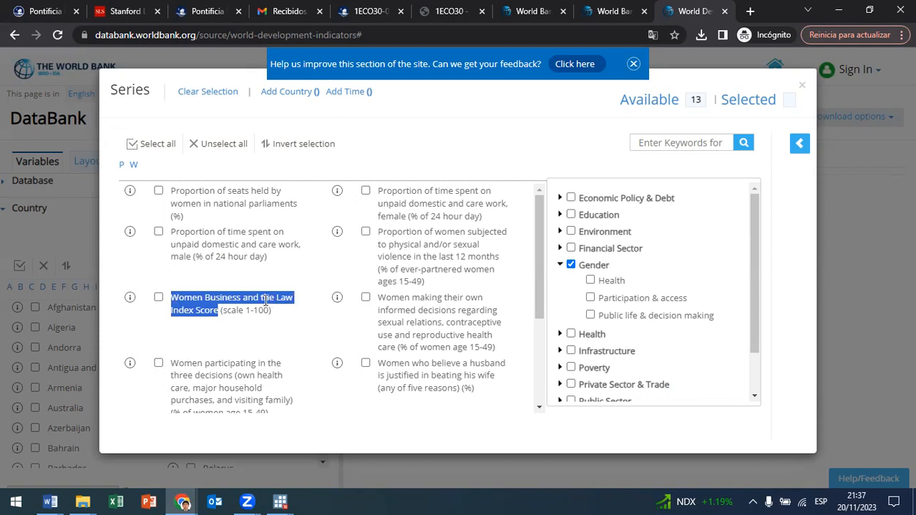
scroll(211, 308, "down", 1)
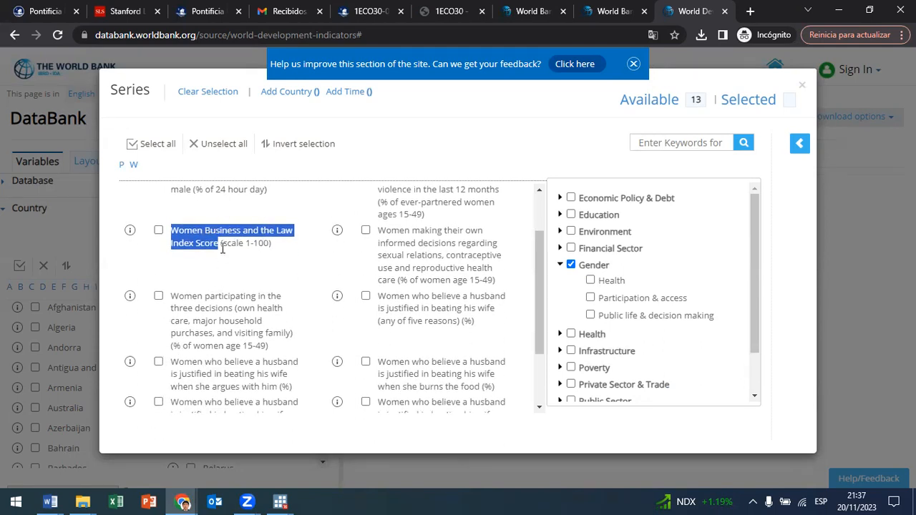
left_click(172, 237)
left_click_drag(175, 230, 221, 243)
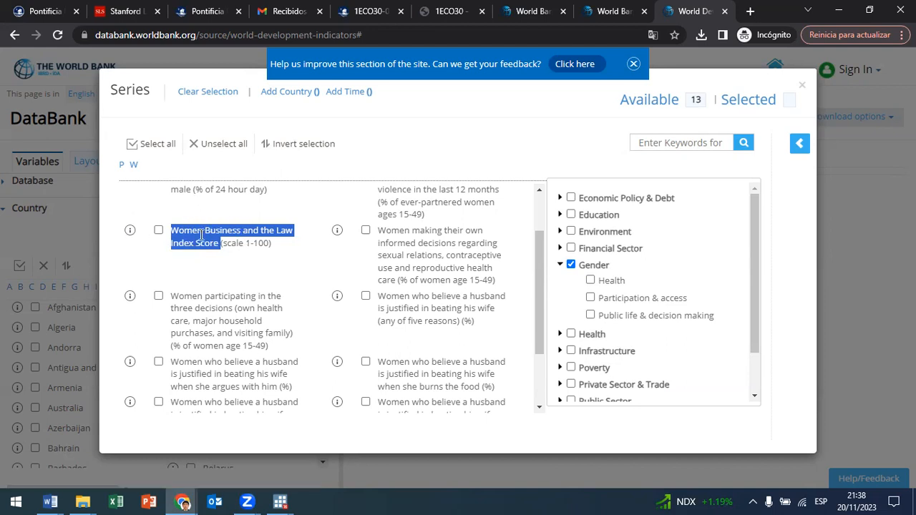
Step: Open the metadata of the Women Business and the Law Index Score and read its long definition and component indexes
left_click(130, 231)
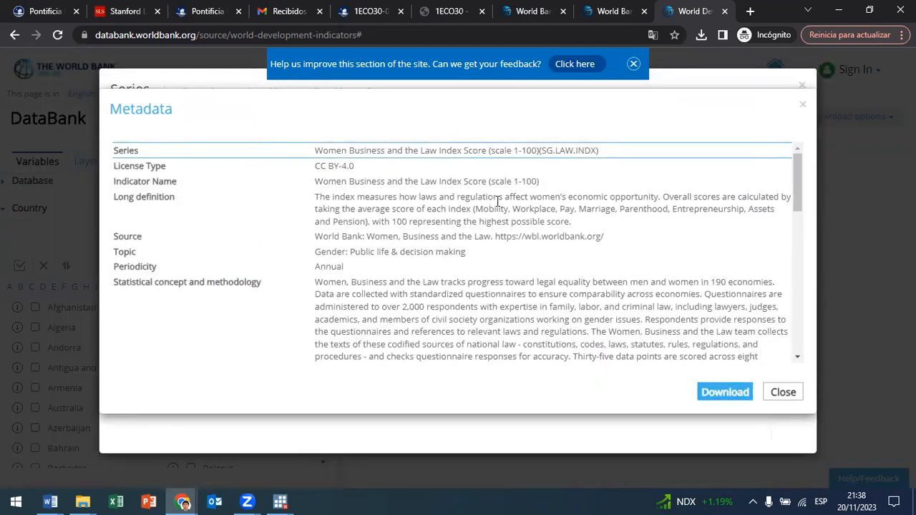
left_click_drag(335, 200, 471, 209)
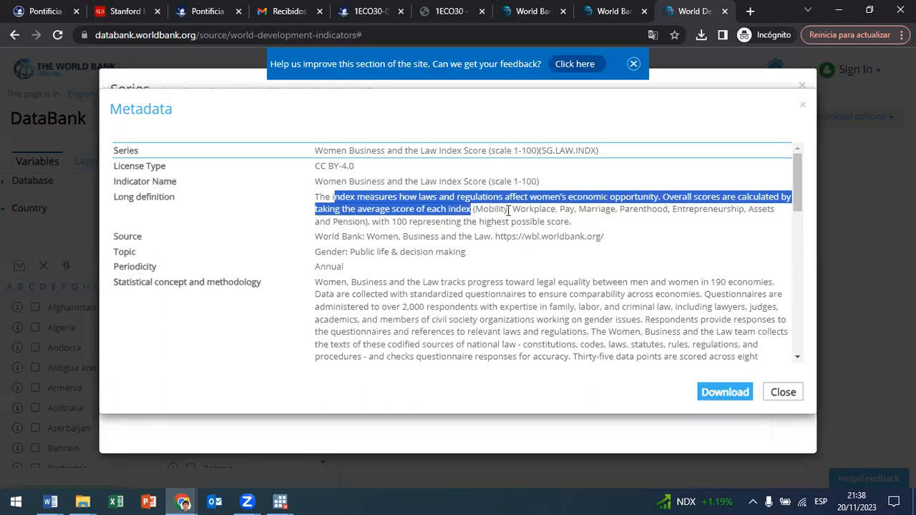
double_click(501, 209)
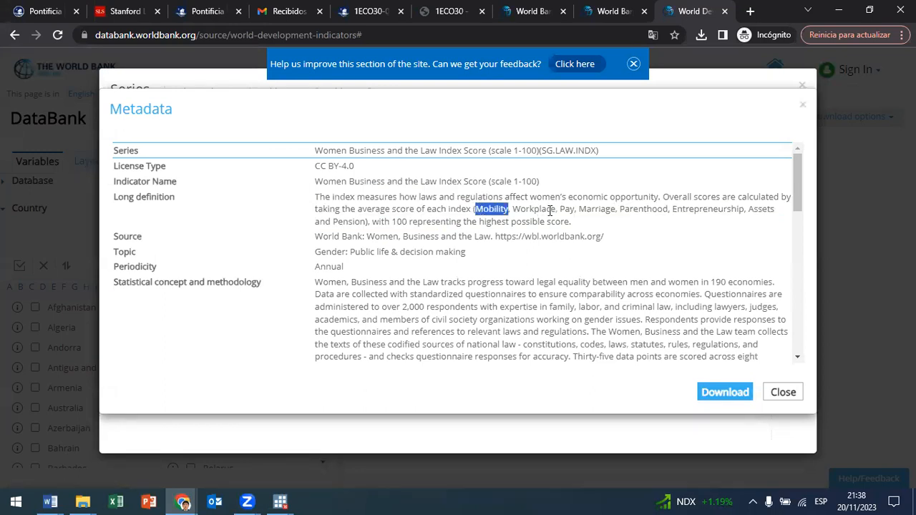
left_click_drag(555, 208, 513, 208)
left_click_drag(576, 209, 562, 205)
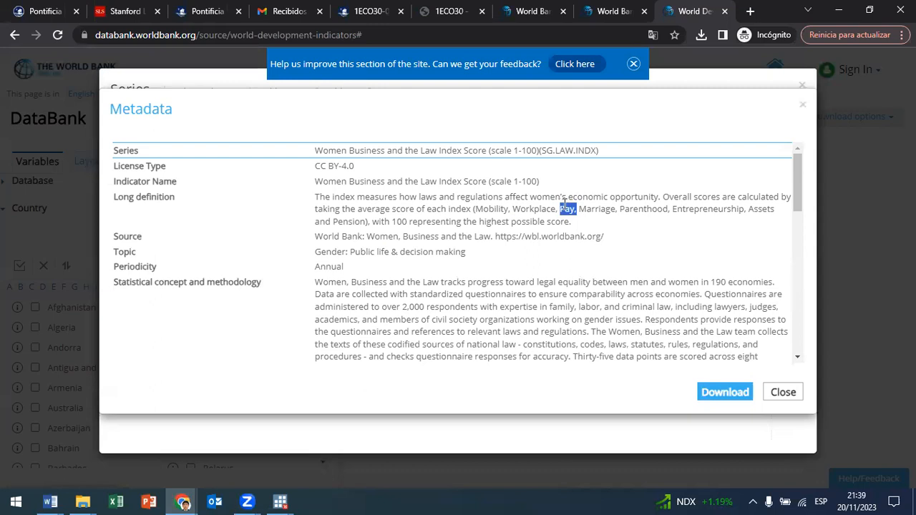
left_click_drag(620, 207, 580, 208)
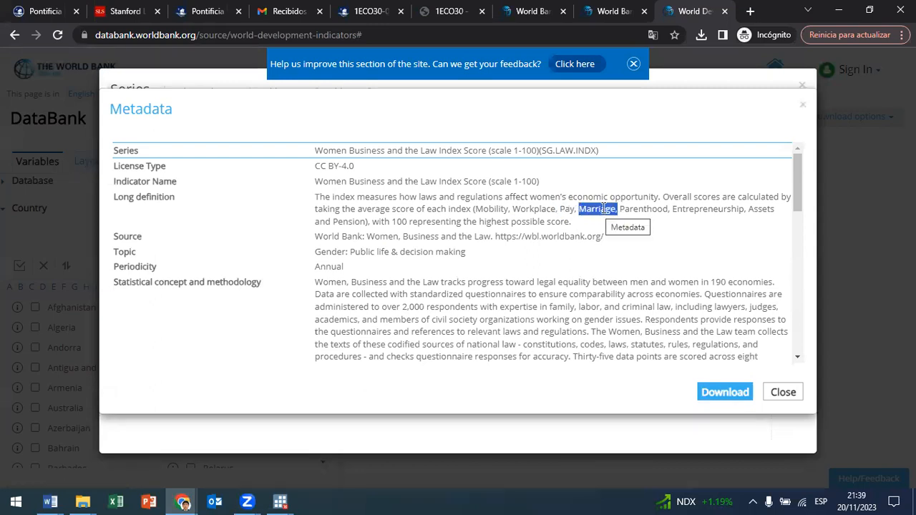
left_click_drag(667, 209, 621, 208)
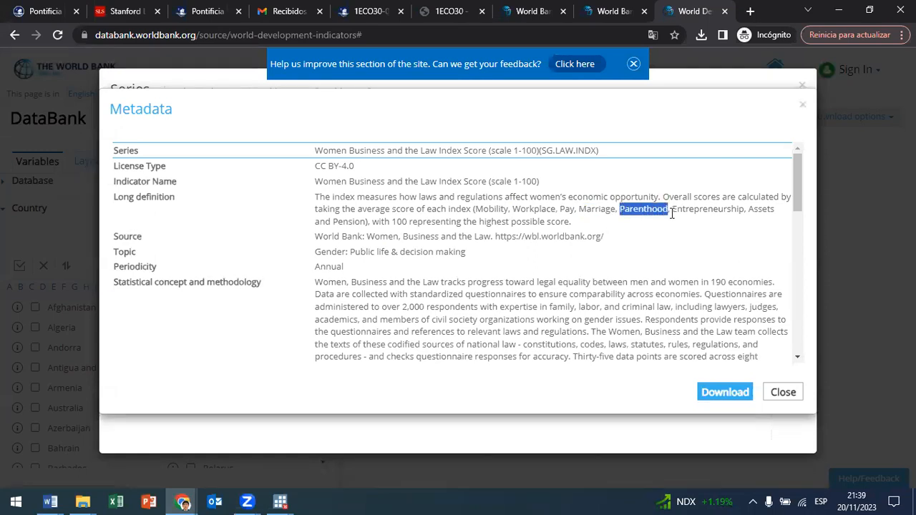
left_click_drag(676, 207, 777, 211)
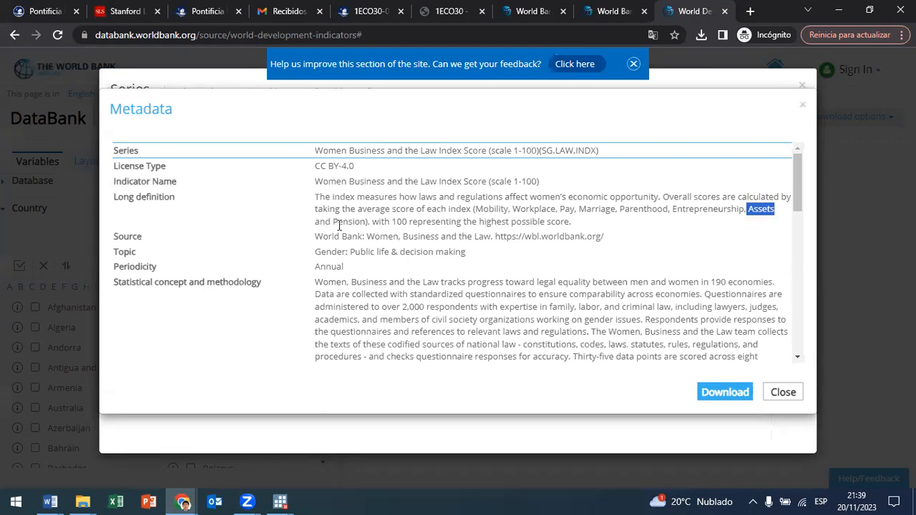
left_click_drag(362, 221, 337, 220)
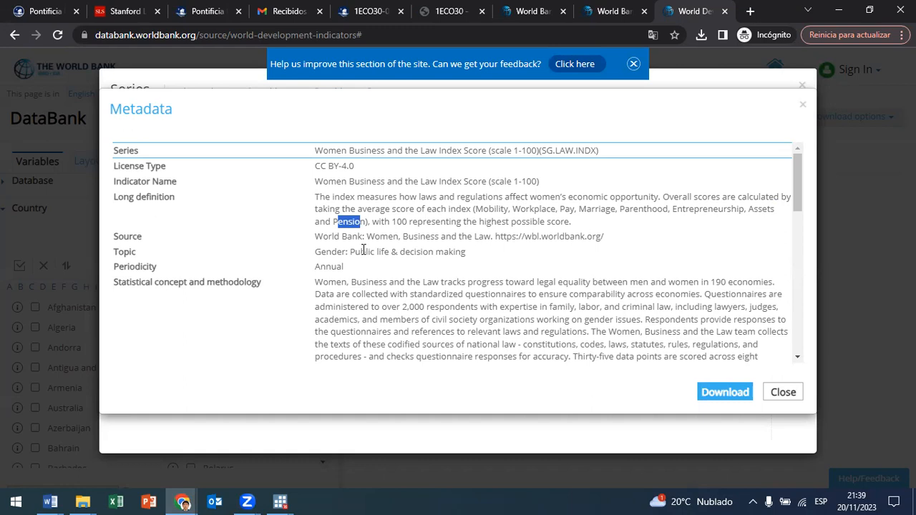
Step: Review the index's indicator name and scale, and read its statistical concept and methodology in the metadata
scroll(362, 250, "down", 3)
scroll(384, 226, "up", 3)
left_click_drag(514, 181, 531, 181)
scroll(438, 281, "down", 2)
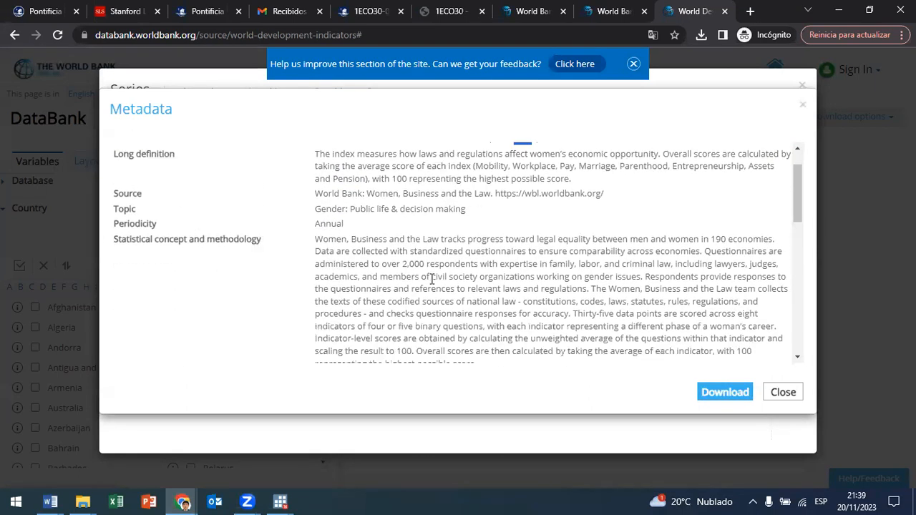
left_click_drag(330, 200, 507, 326)
scroll(493, 289, "down", 2)
scroll(494, 290, "down", 2)
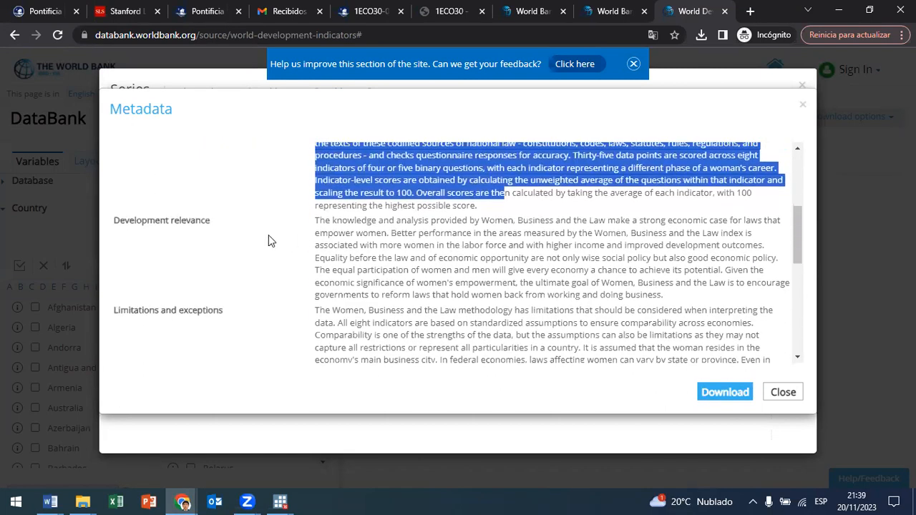
Step: Read the index's development relevance, skim its limitations and general comments, and close the metadata
left_click_drag(372, 222, 388, 237)
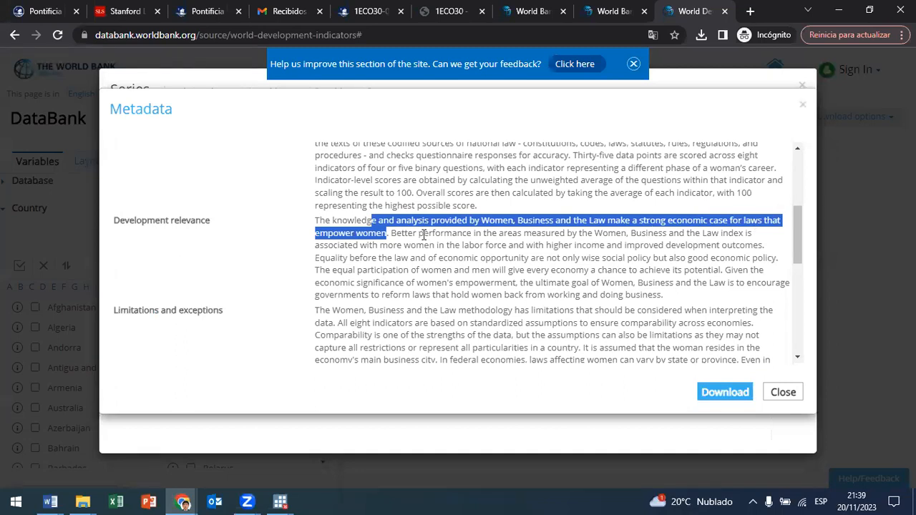
left_click_drag(418, 235, 473, 227)
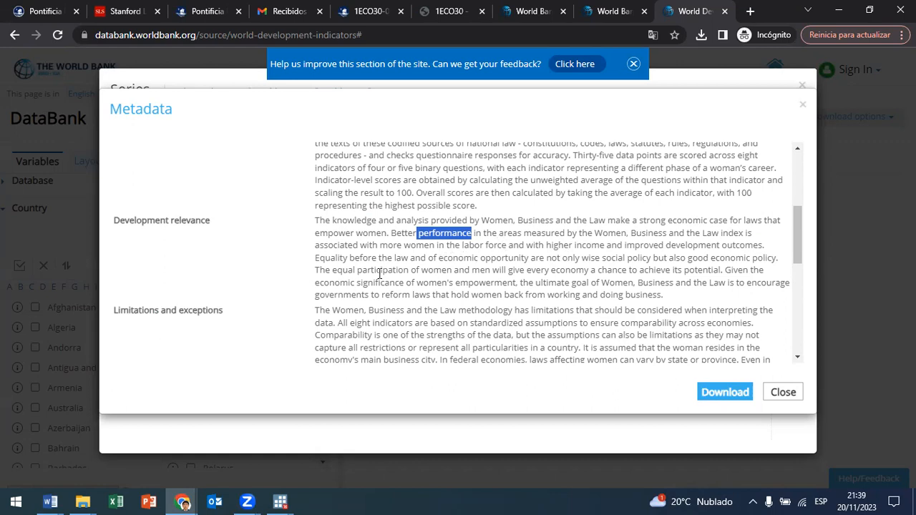
left_click(486, 231)
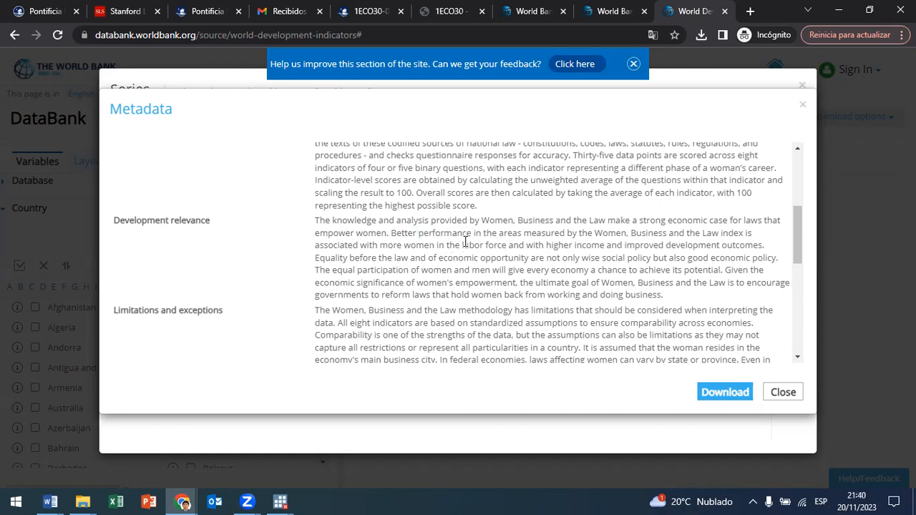
left_click_drag(422, 235, 761, 245)
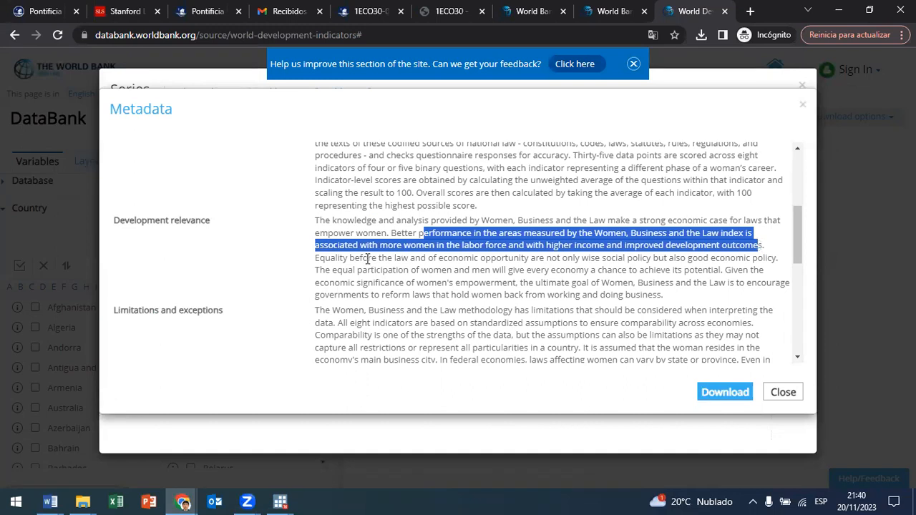
scroll(362, 262, "down", 1)
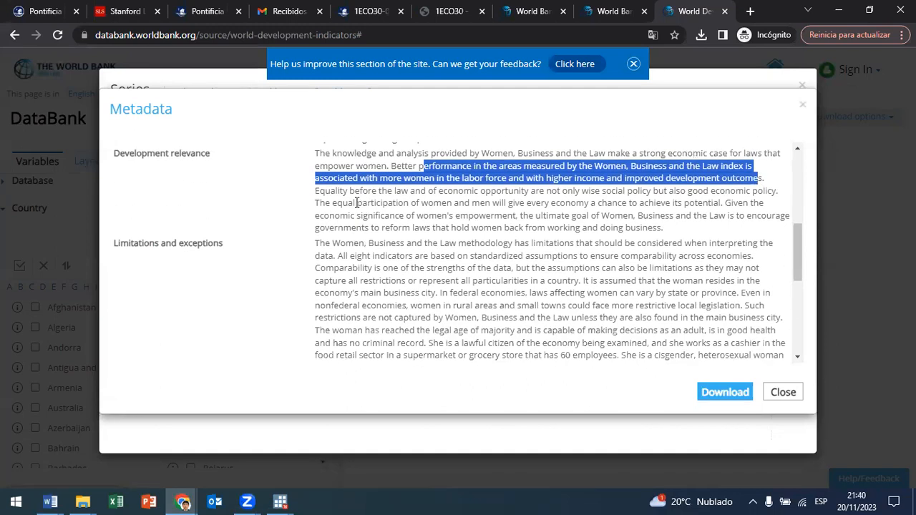
scroll(406, 246, "down", 5)
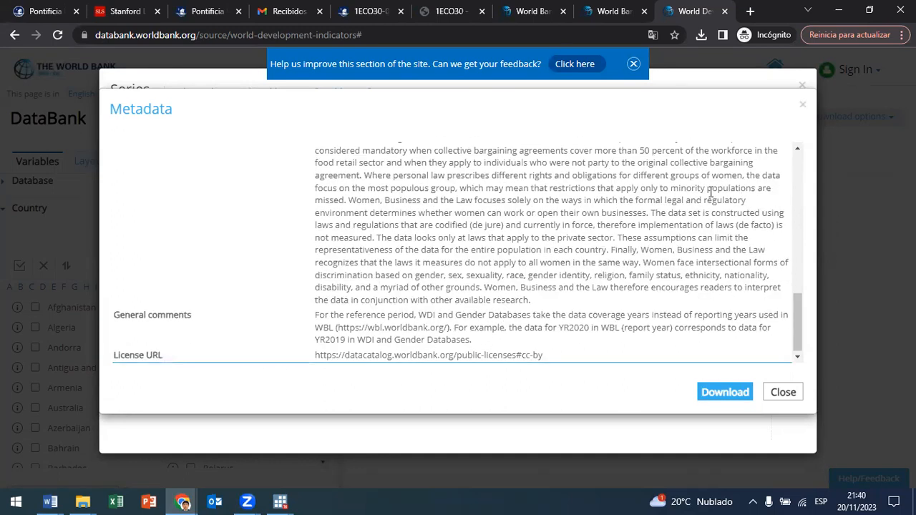
left_click(781, 394)
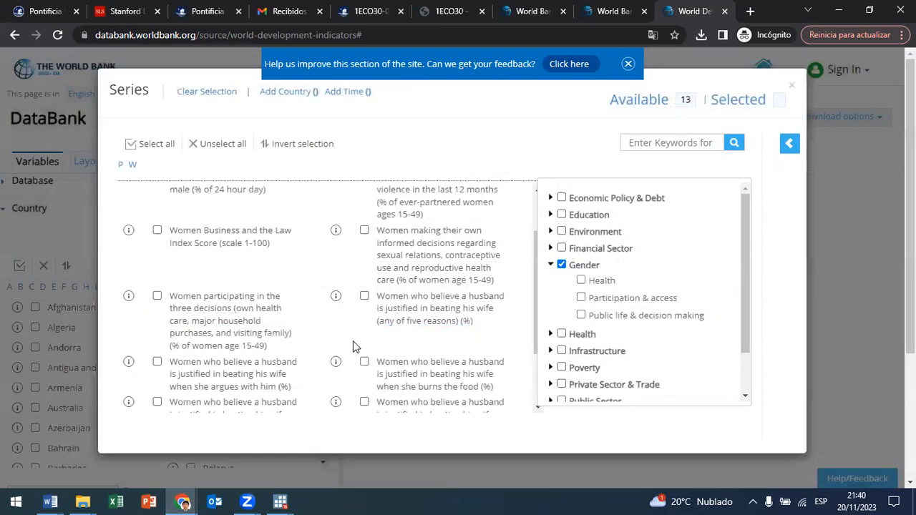
Step: Look over the remaining Gender series, select Women Business and the Law Index Score (scale 1-100), and close the series selection
scroll(365, 290, "down", 1)
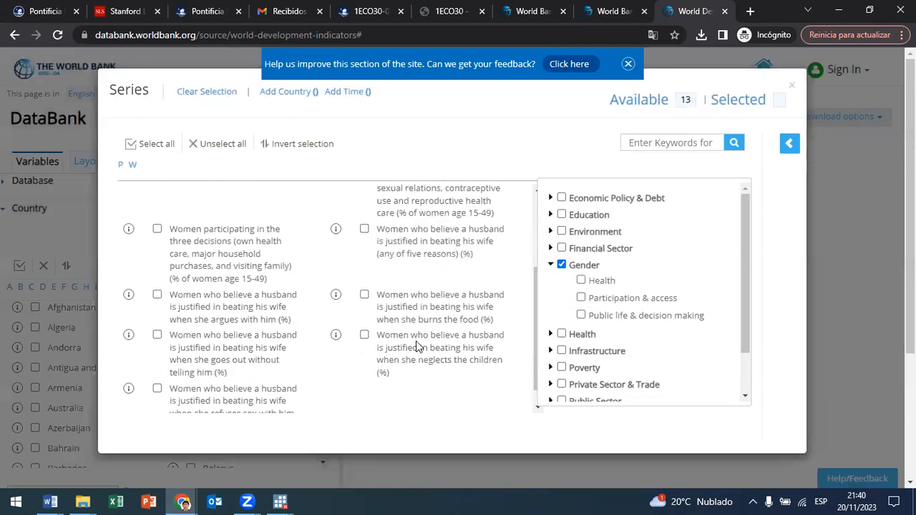
scroll(260, 351, "down", 2)
scroll(260, 378, "up", 1)
scroll(247, 330, "down", 1)
scroll(542, 245, "up", 1)
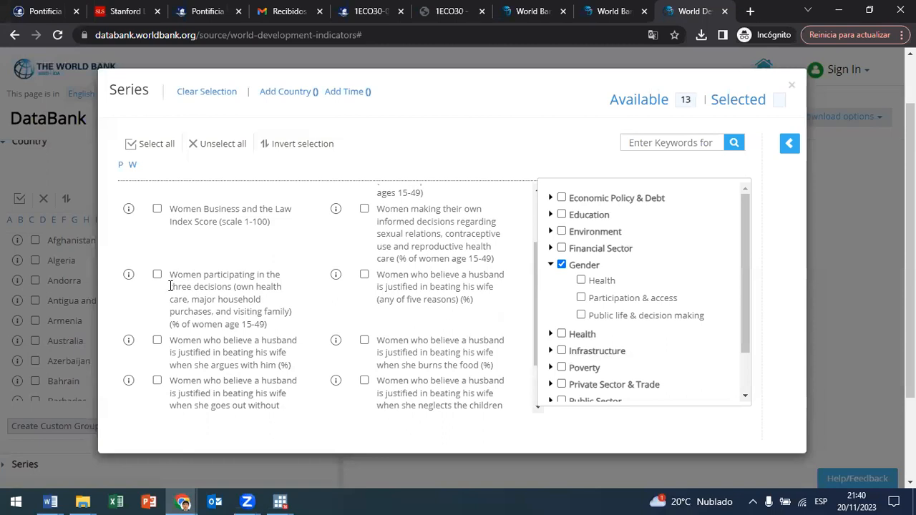
left_click(158, 210)
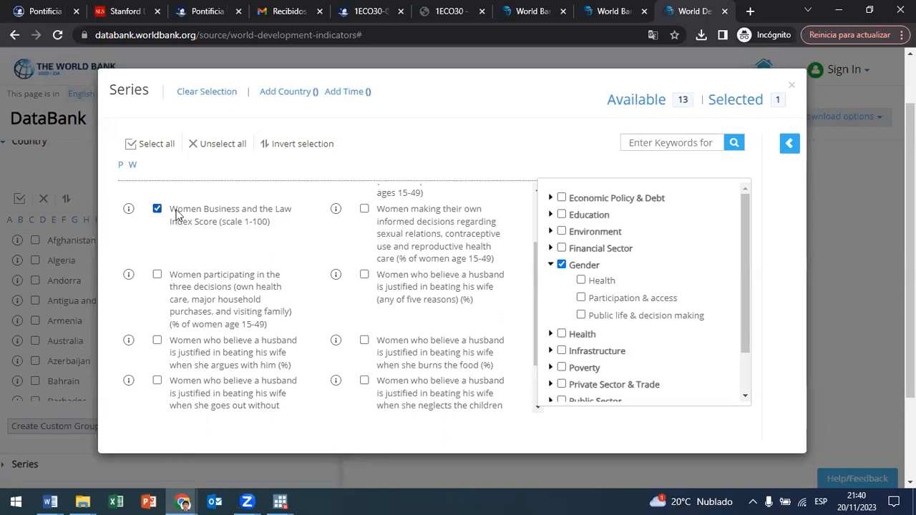
left_click(793, 87)
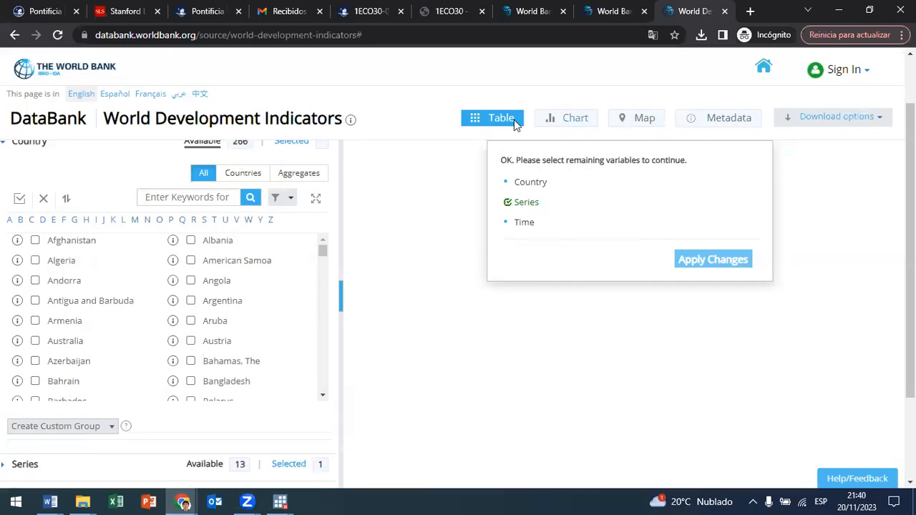
Step: Filter the countries by the Latin America & Caribbean region, select all of them, and close the country selection
left_click(451, 184)
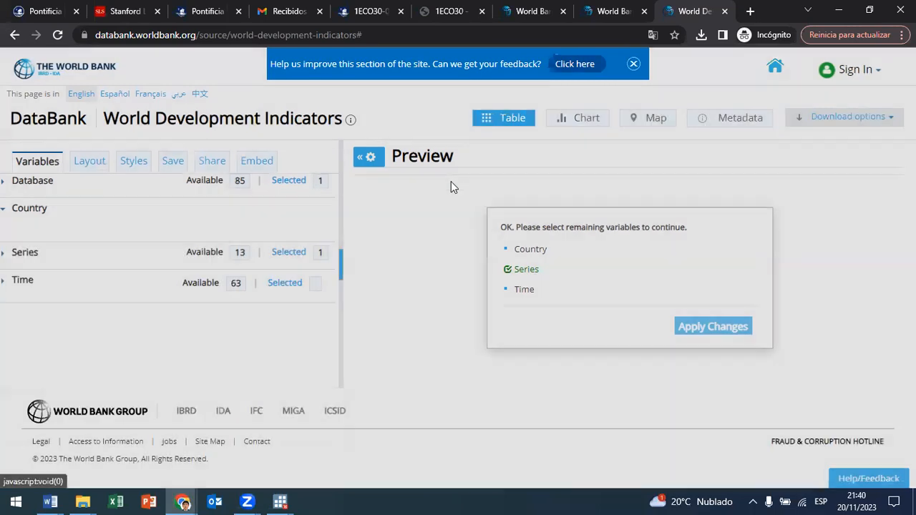
scroll(484, 272, "down", 6)
scroll(484, 273, "down", 5)
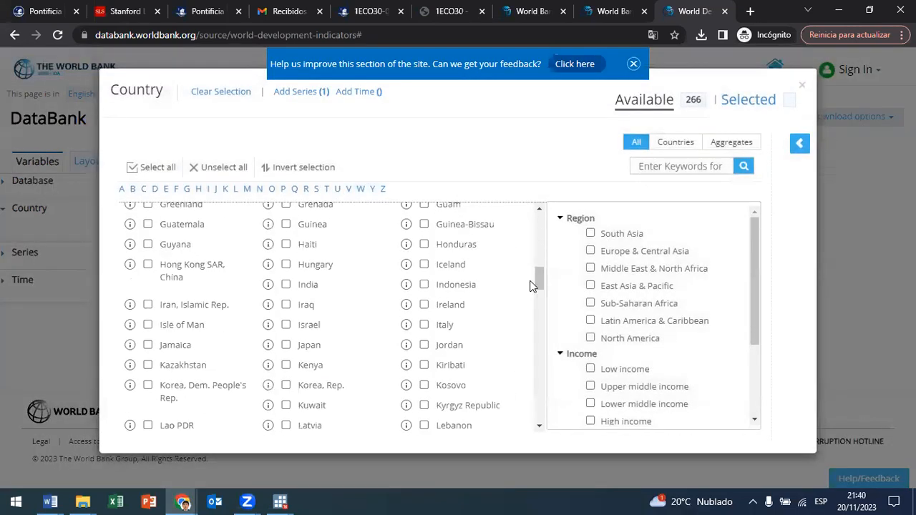
left_click(591, 320)
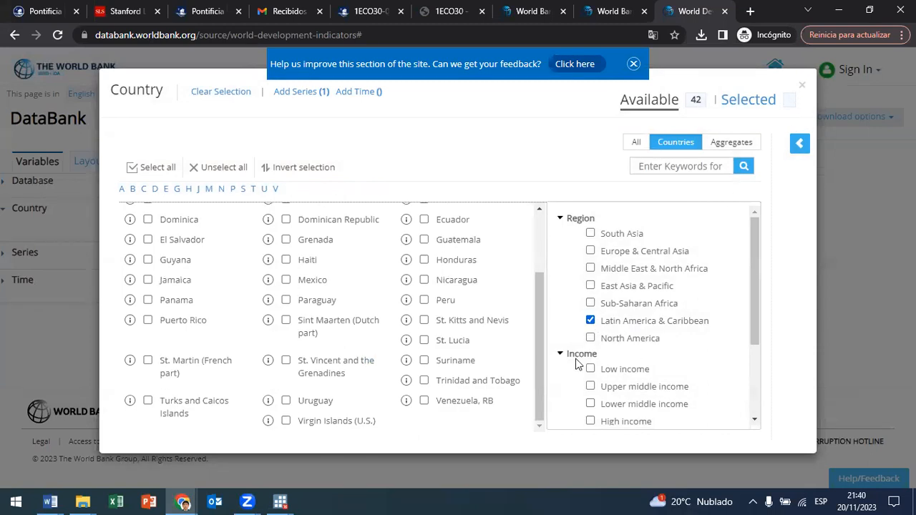
scroll(422, 355, "up", 2)
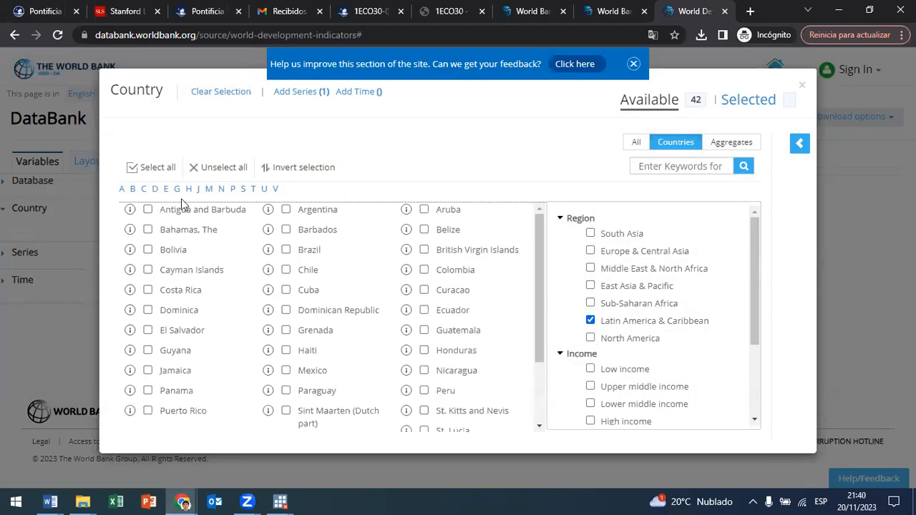
left_click(151, 171)
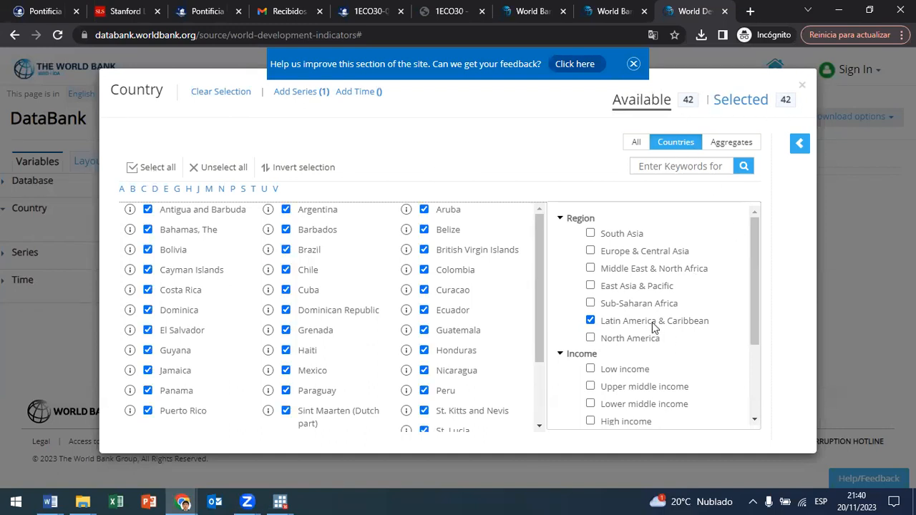
left_click(800, 87)
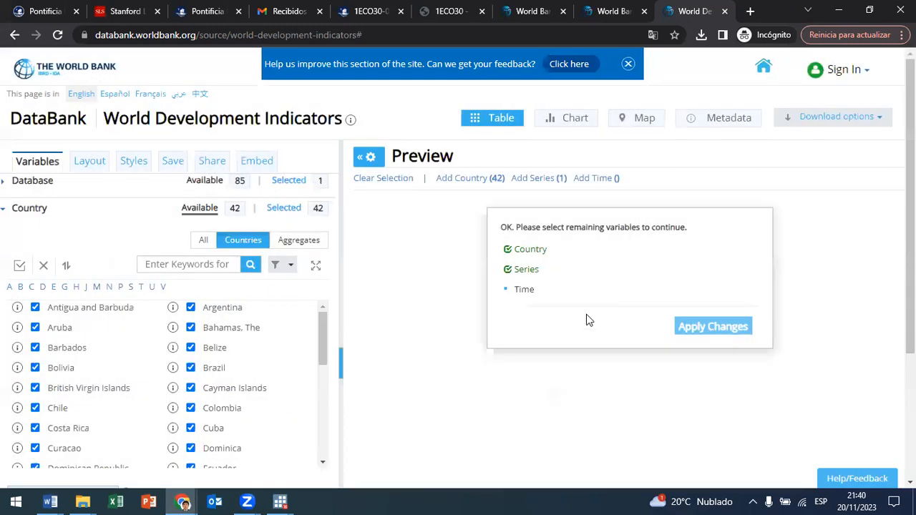
Step: Select every available year from 1960 to 2022 for the query and apply the changes to generate the report
left_click(607, 181)
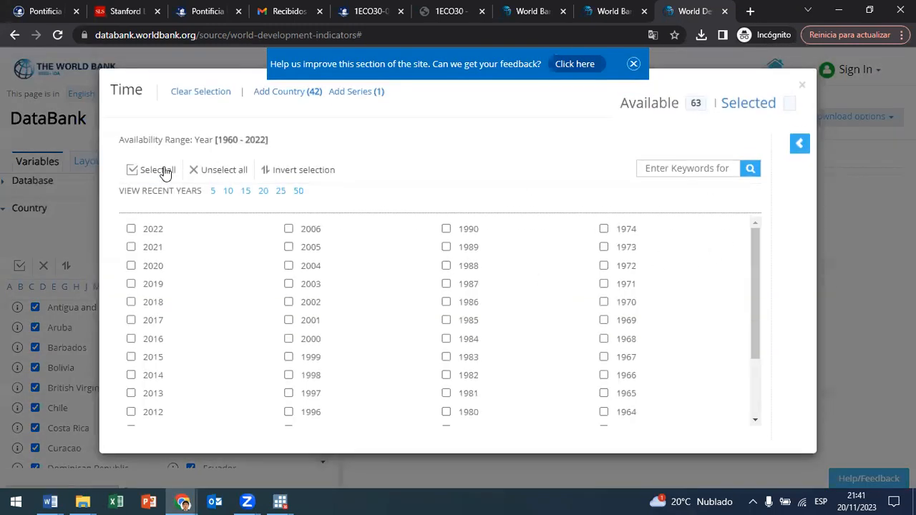
left_click(163, 170)
left_click(801, 86)
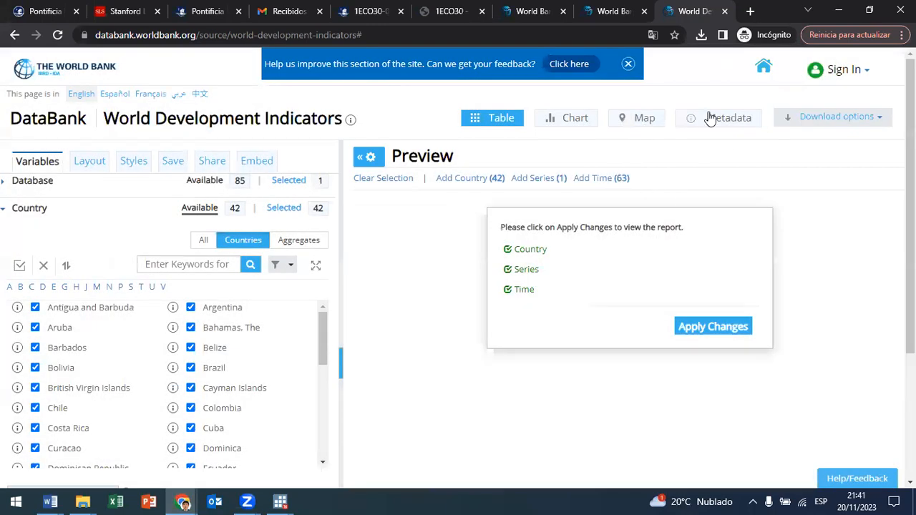
left_click(721, 329)
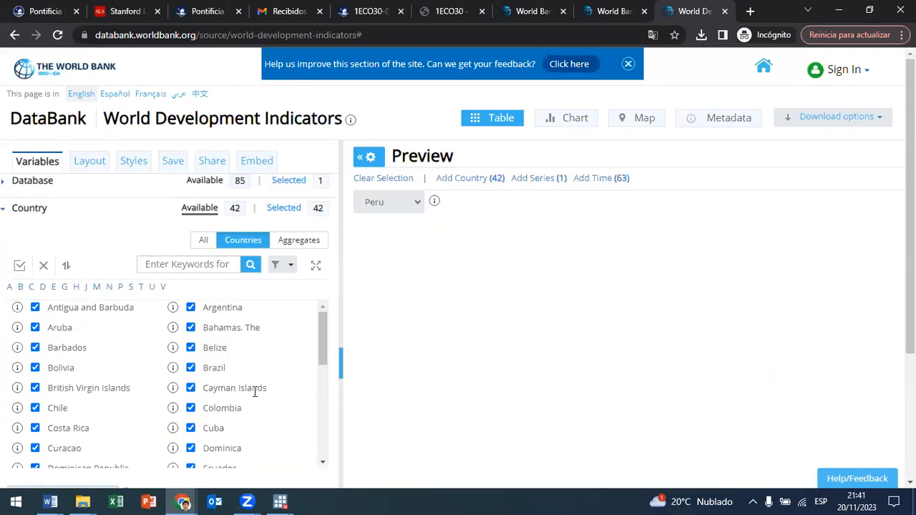
Step: Try to switch the previewed country from Peru to Ecuador, closing the feedback banner and dismissing the alert
left_click(417, 205)
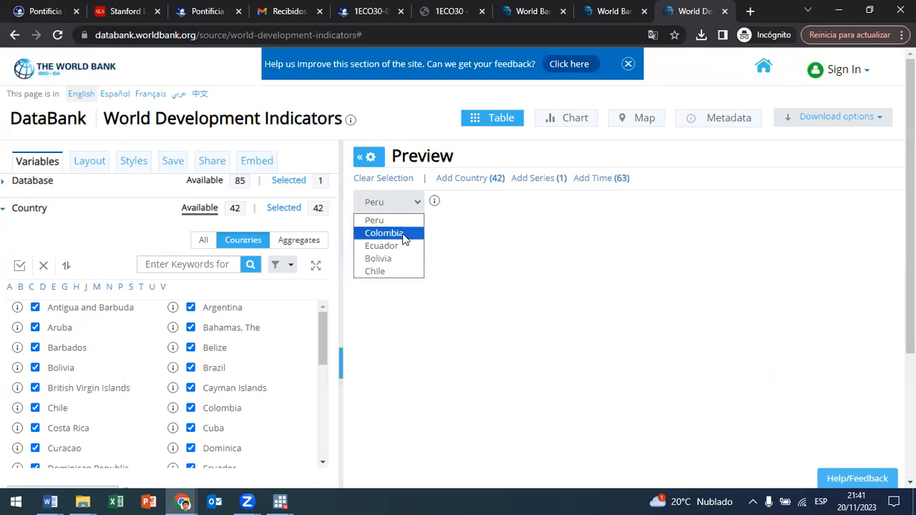
left_click(501, 266)
scroll(852, 203, "down", 1)
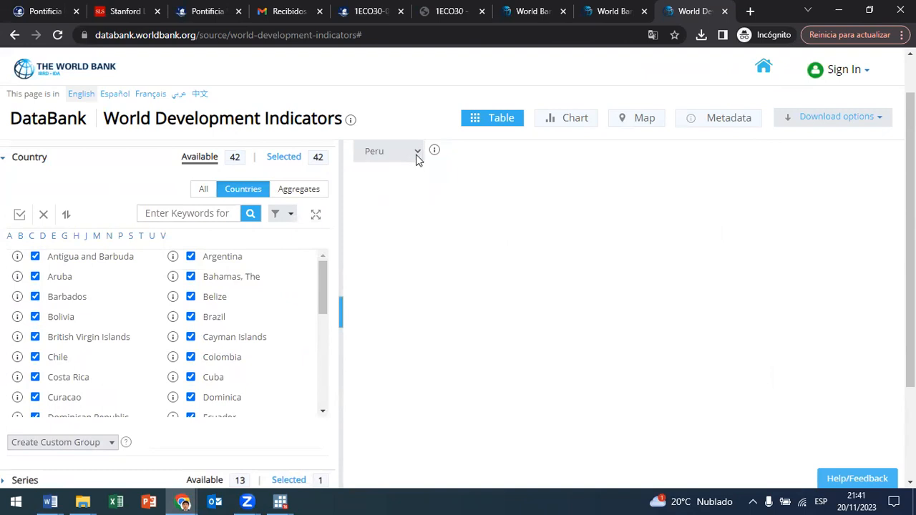
scroll(686, 200, "up", 1)
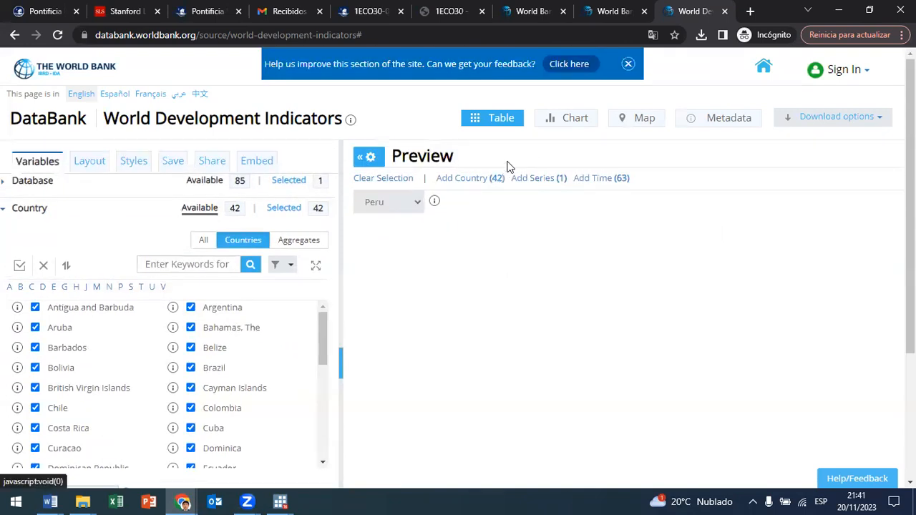
left_click(628, 65)
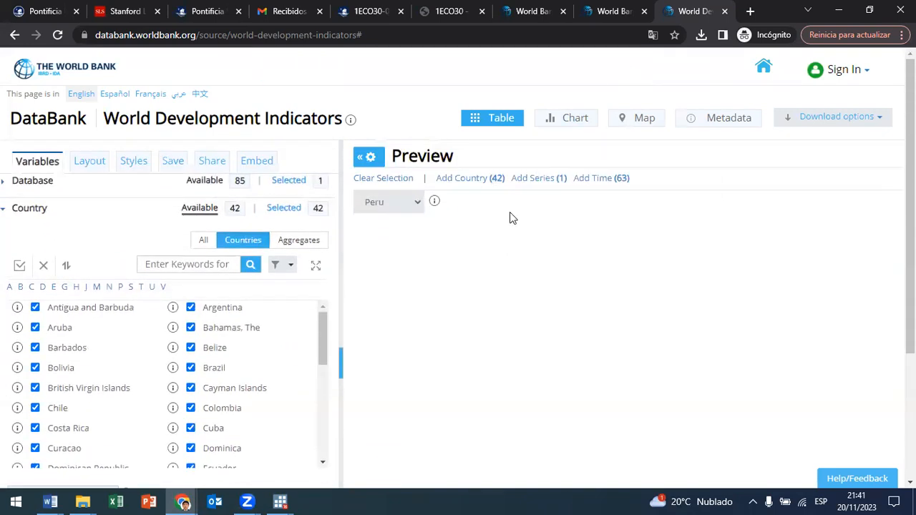
left_click(414, 209)
left_click(413, 248)
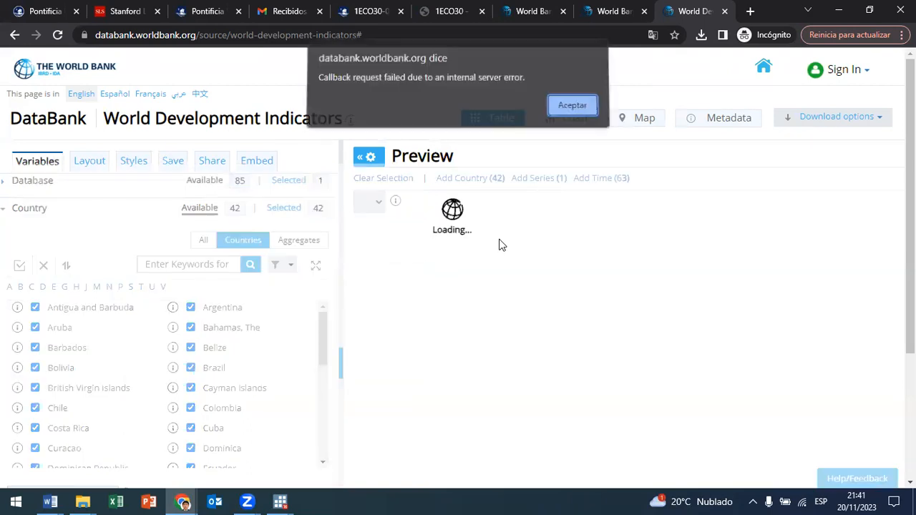
left_click(572, 111)
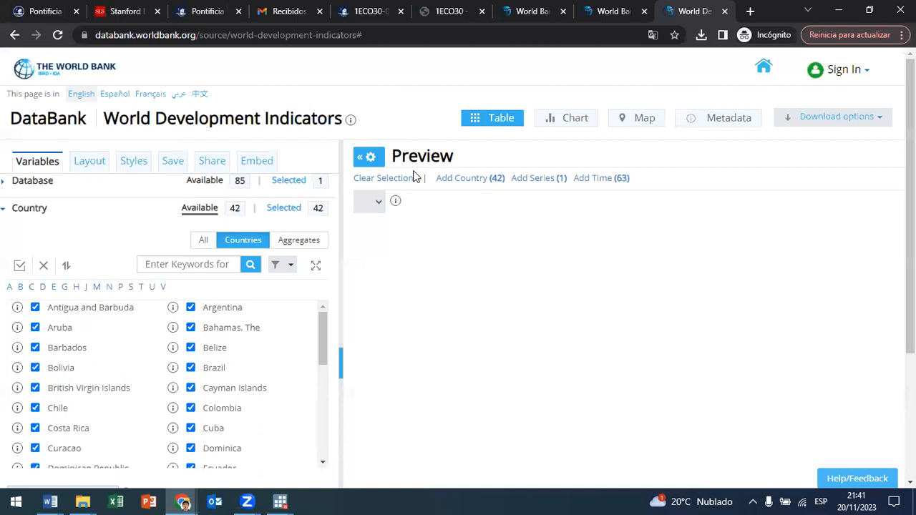
left_click(362, 159)
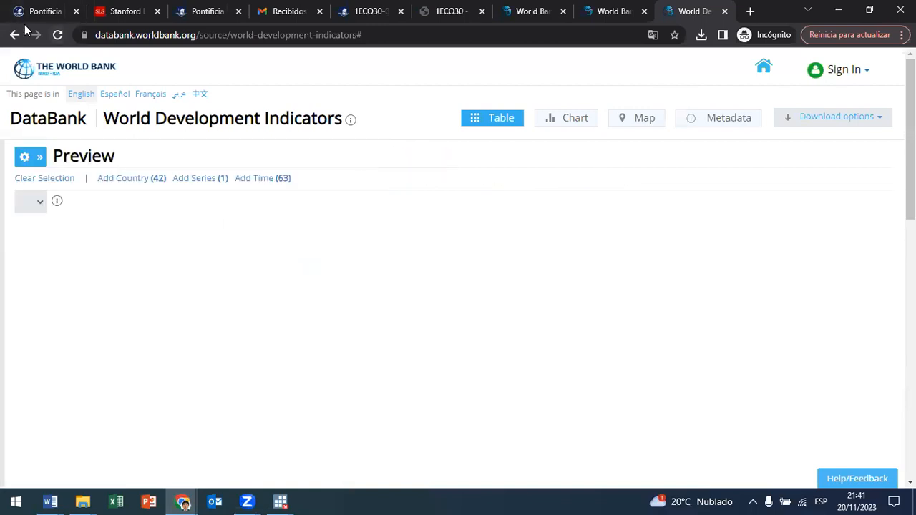
left_click(41, 156)
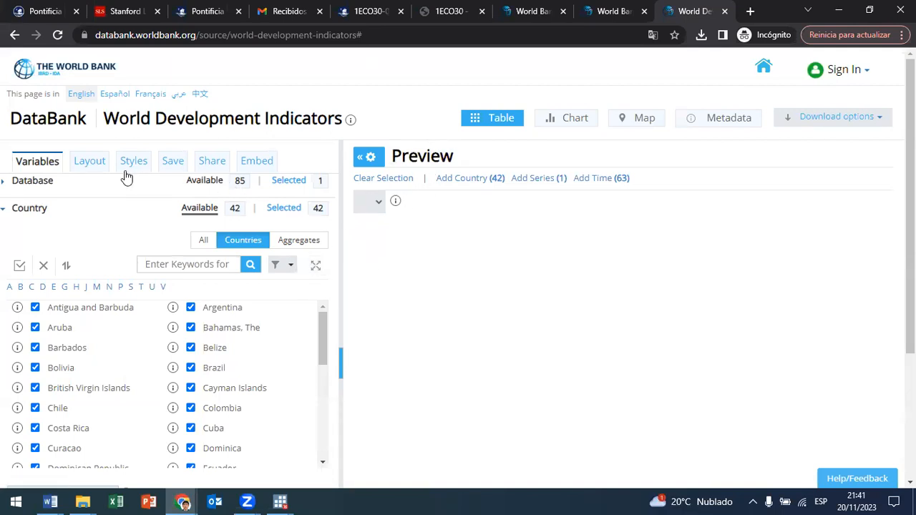
scroll(666, 275, "down", 4)
scroll(666, 287, "up", 4)
left_click(239, 244)
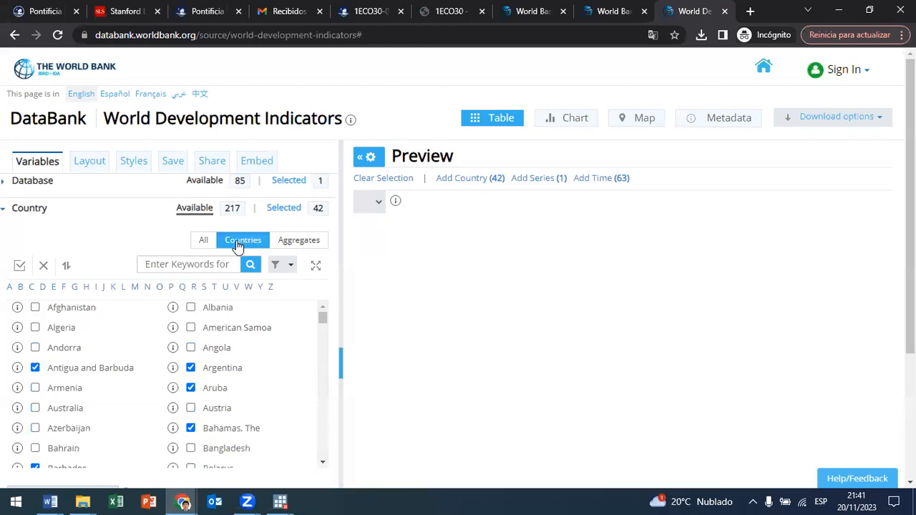
Step: Reload the DataBank page and select all countries of the Latin America & Caribbean region
left_click(58, 35)
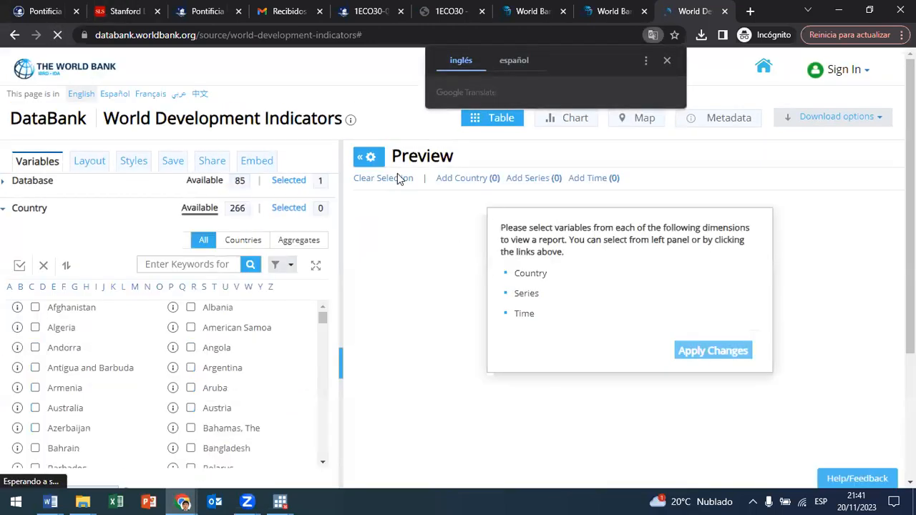
left_click(466, 178)
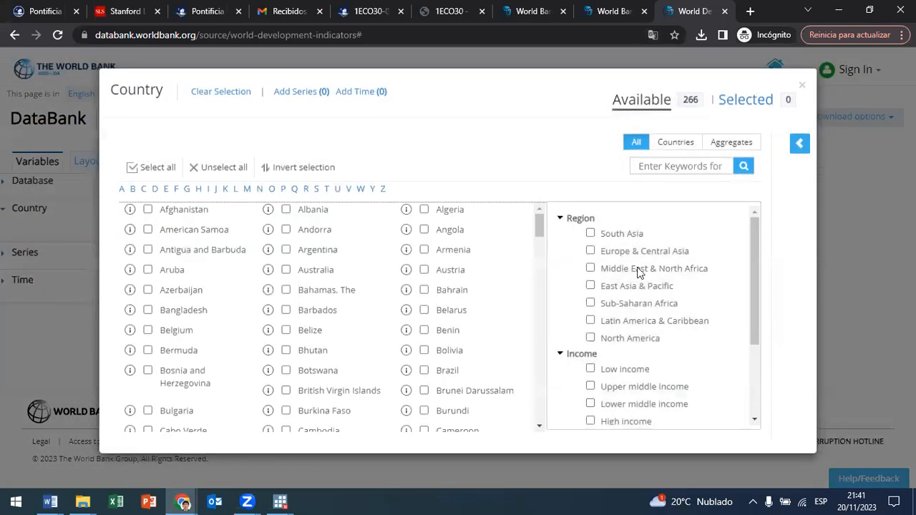
left_click(590, 322)
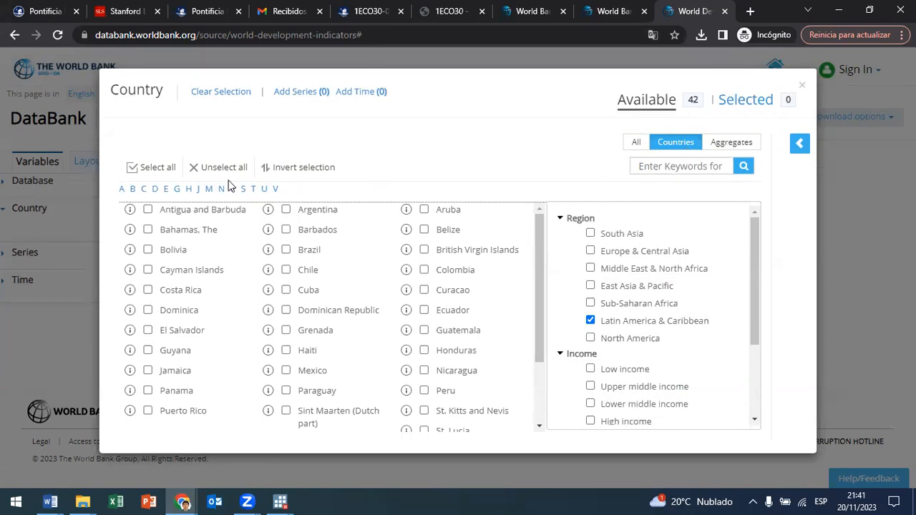
left_click(159, 170)
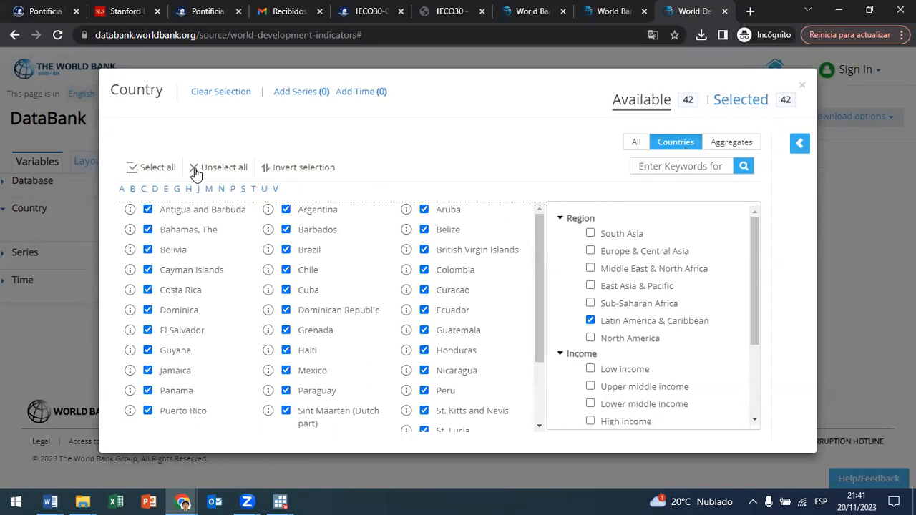
left_click(802, 86)
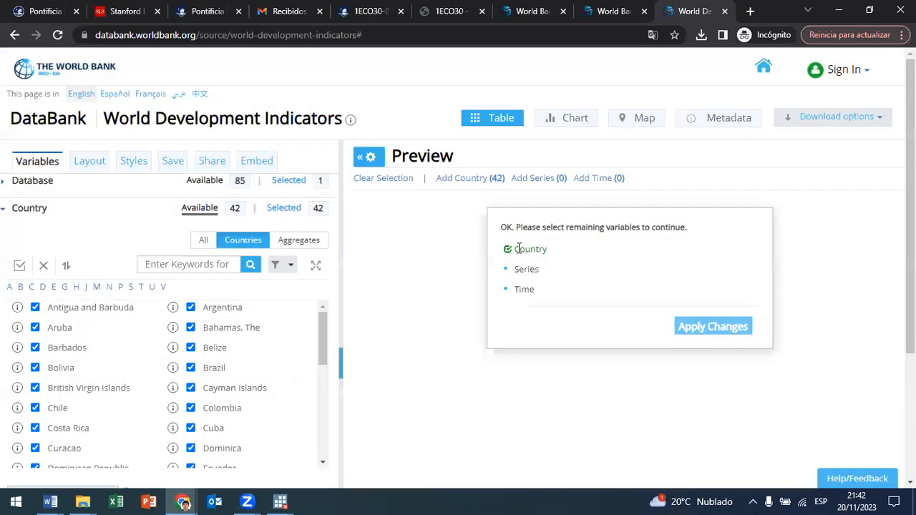
Step: Open the series selection and filter the available indicators by the whole Gender topic
left_click(538, 179)
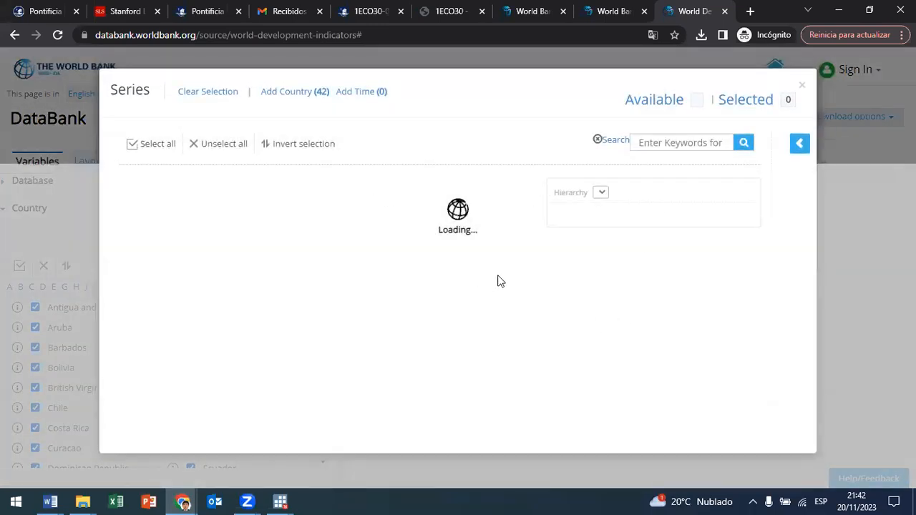
scroll(645, 324, "down", 8)
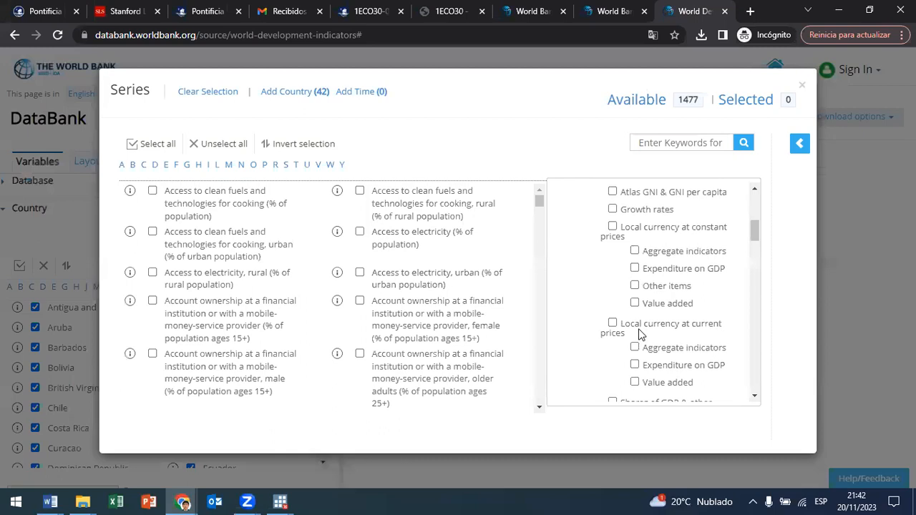
scroll(637, 340, "down", 5)
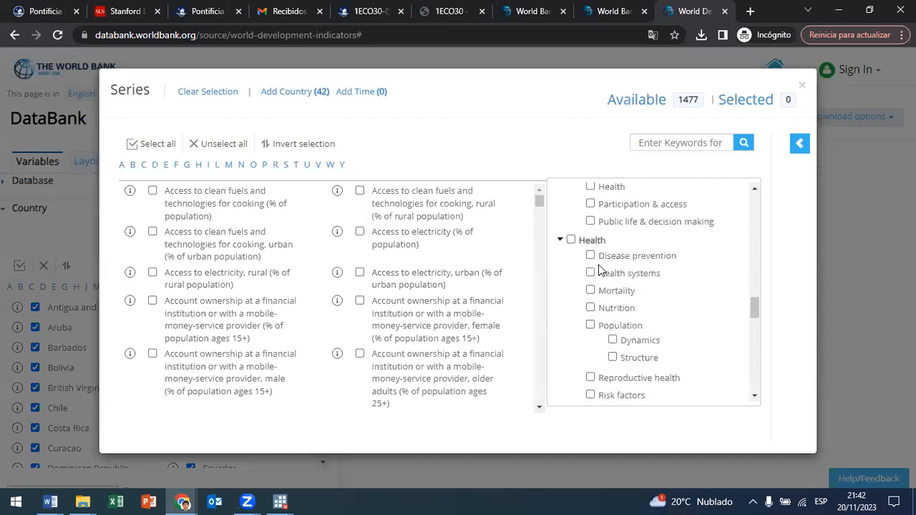
scroll(601, 275, "down", 5)
scroll(605, 284, "up", 6)
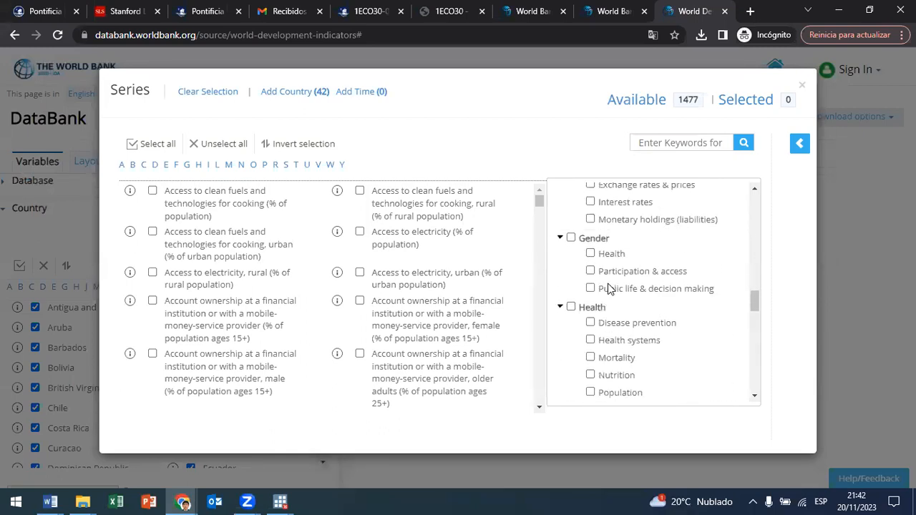
left_click(572, 238)
left_click(571, 238)
left_click(571, 237)
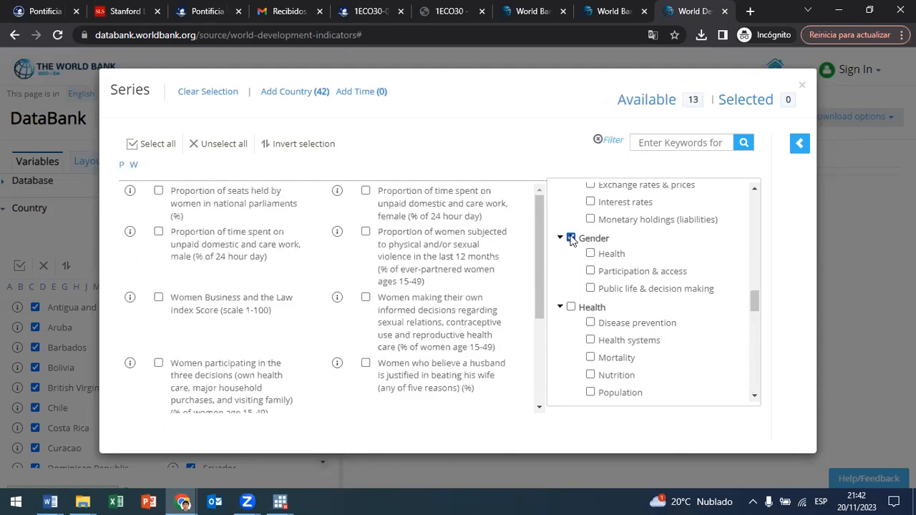
Step: Briefly check the metadata of Women Business and the Law Index Score (scale 1-100), select that series, and close the selection
left_click(130, 297)
left_click(783, 392)
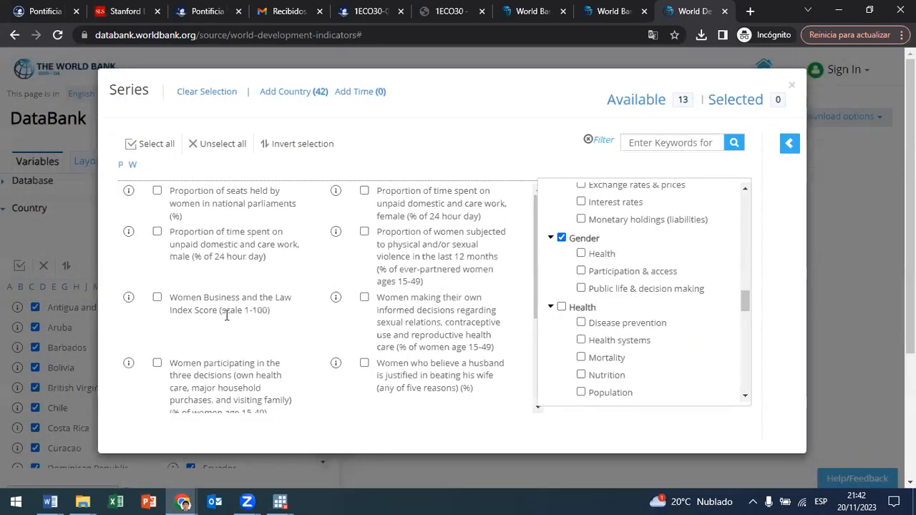
left_click(158, 298)
left_click(792, 88)
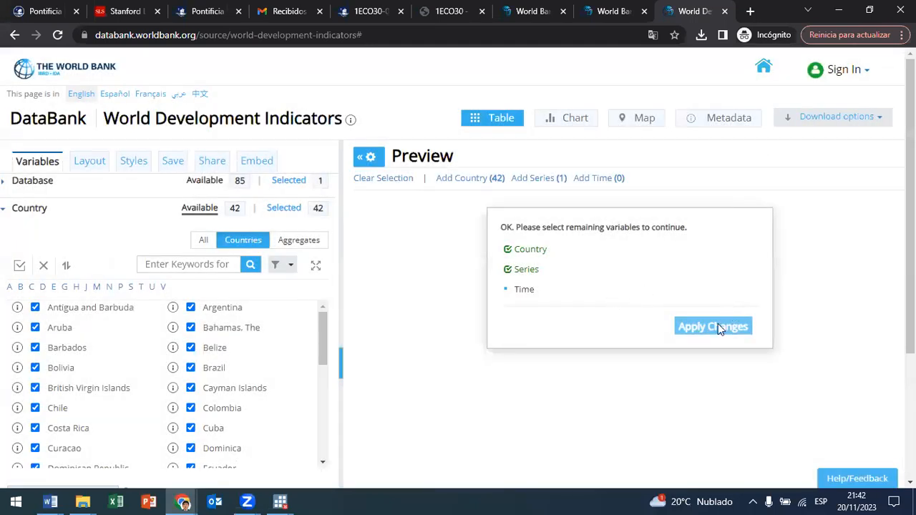
Step: Add all years from 1960 to 2022 to the query and apply the changes to view the report
left_click(598, 178)
left_click(157, 170)
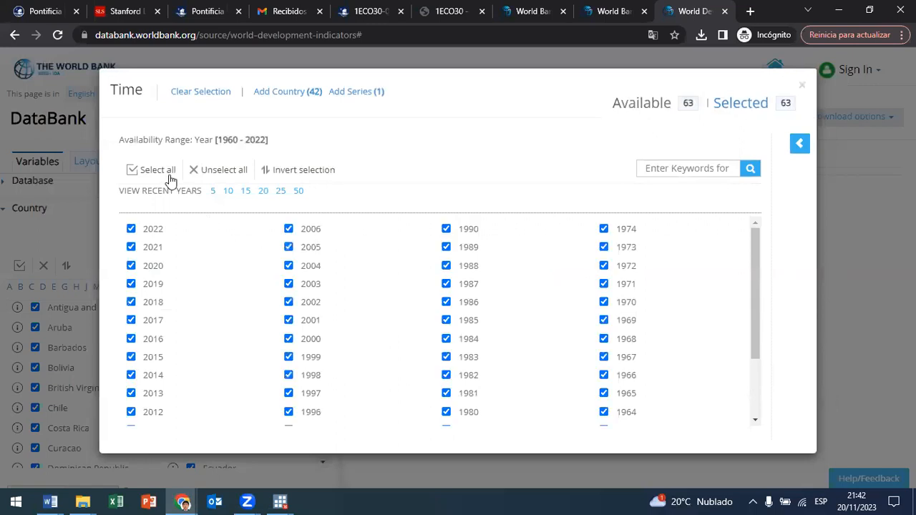
left_click(802, 85)
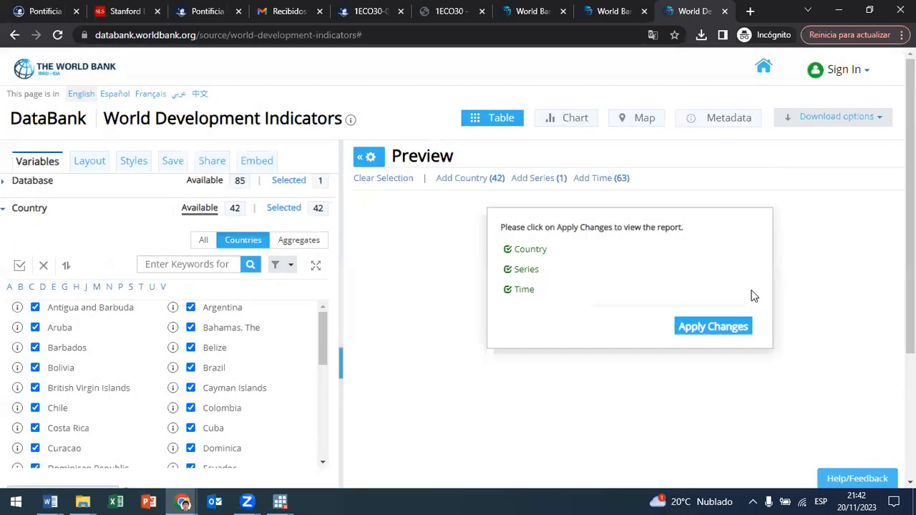
left_click(720, 331)
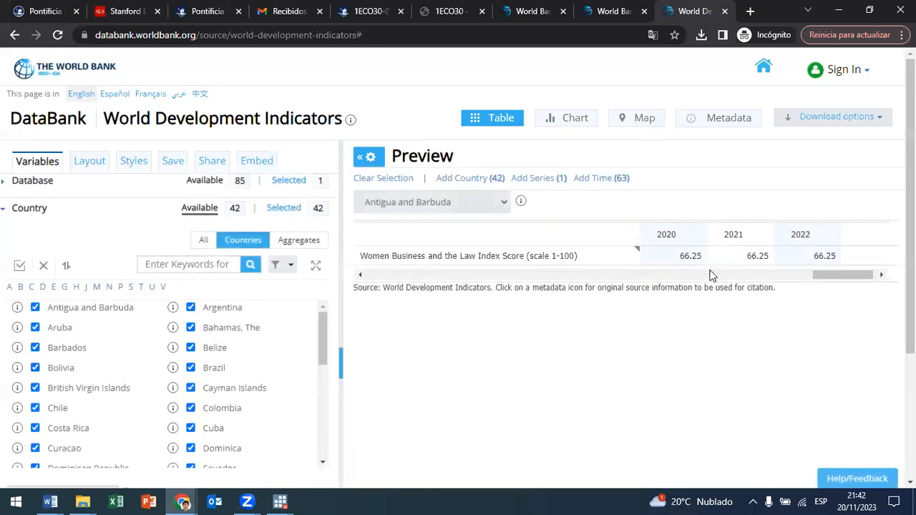
Step: Download the report as an Excel file named P_Data_Extract_From_World_Development_Indicators (6) into the Descargas folder
mouse_move(843, 279)
left_mouse_down()
mouse_move(534, 277)
mouse_move(367, 287)
mouse_move(844, 287)
left_mouse_up()
left_click(873, 122)
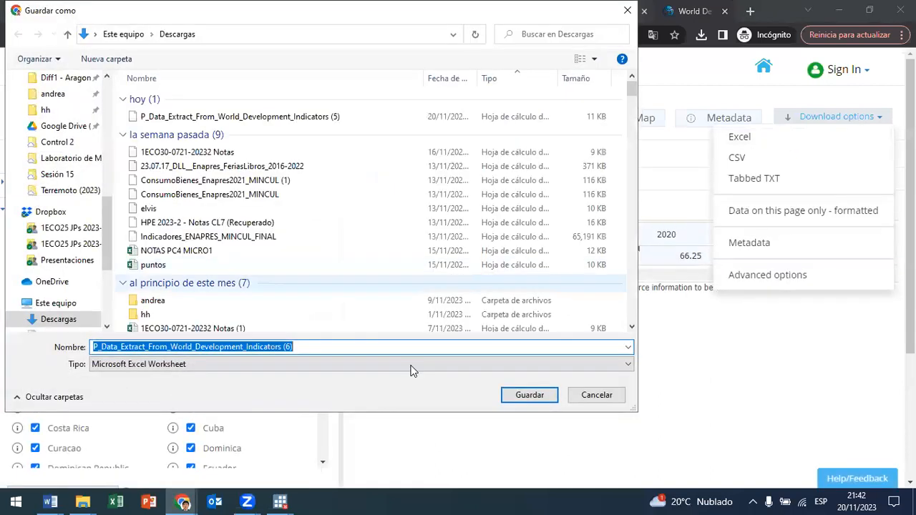
left_click(542, 398)
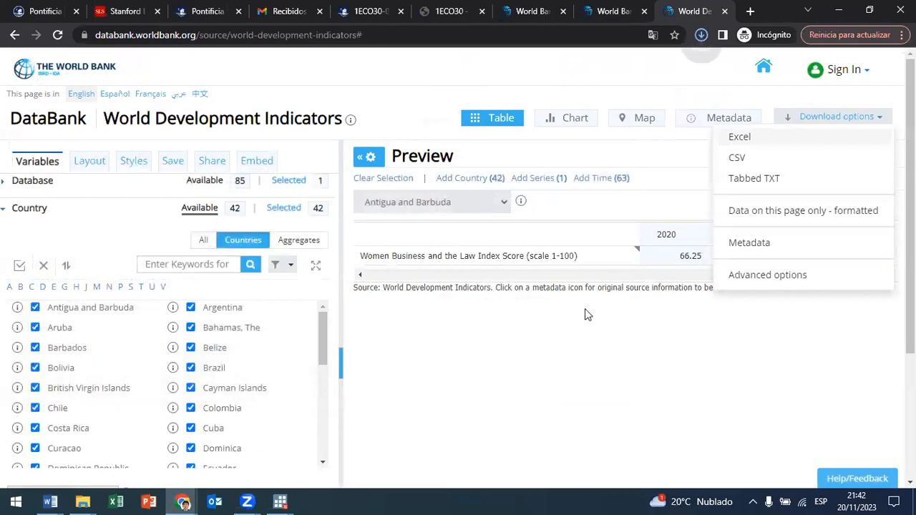
Step: Open the downloaded P_Data_Extract_From_World_Development_Indicators (6) file in Excel and look over its country rows
left_click(602, 114)
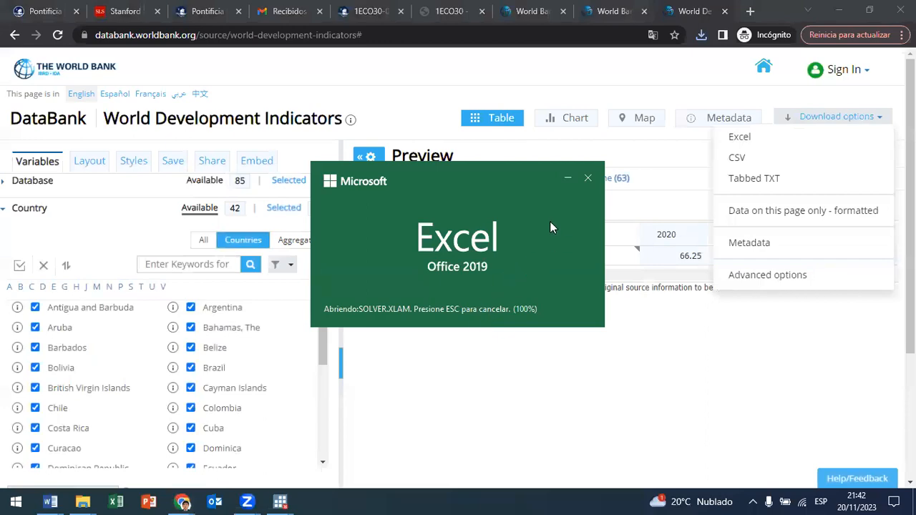
scroll(761, 276, "down", 8)
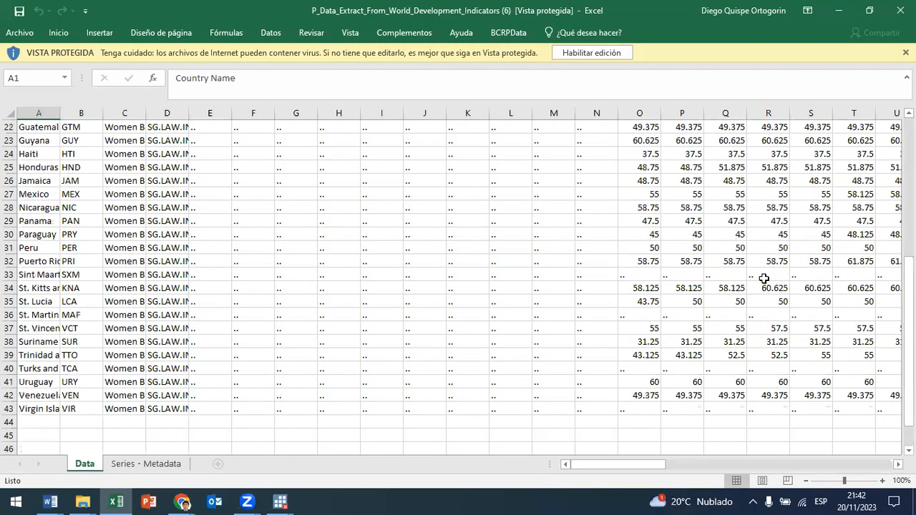
scroll(751, 301, "up", 6)
scroll(107, 179, "up", 2)
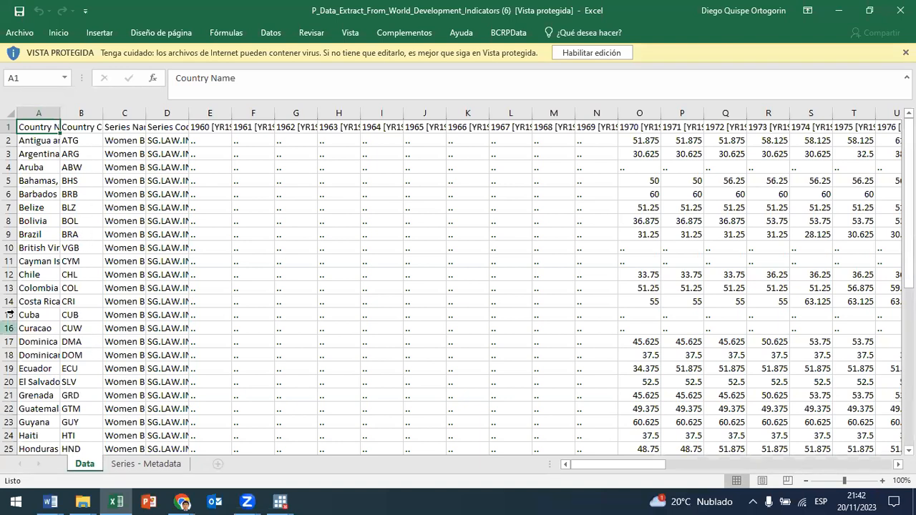
scroll(63, 415, "down", 3)
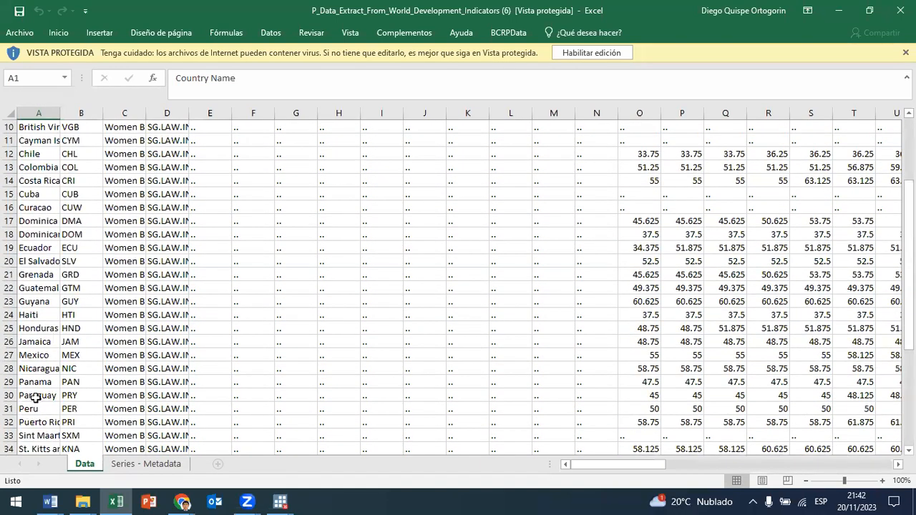
Step: Enable editing of the protected workbook and fill the whole Peru row with yellow
left_click(9, 409)
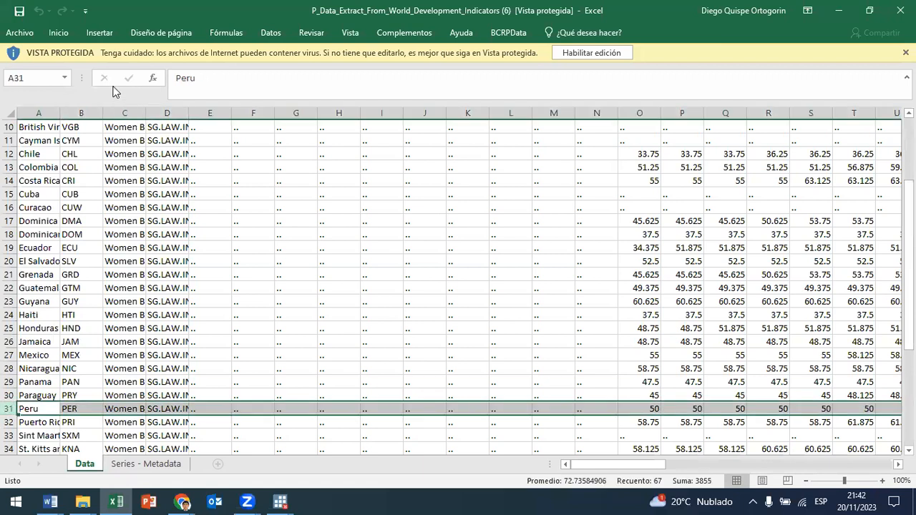
left_click(608, 57)
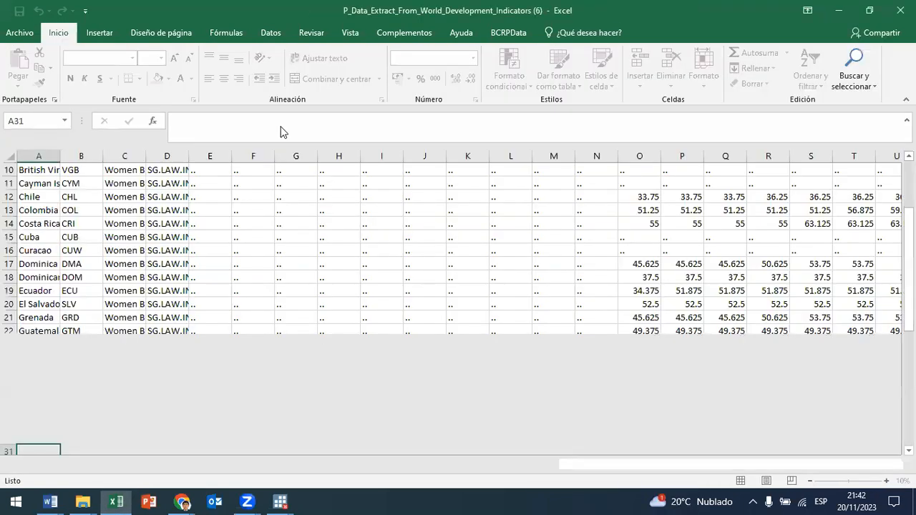
scroll(12, 406, "down", 1)
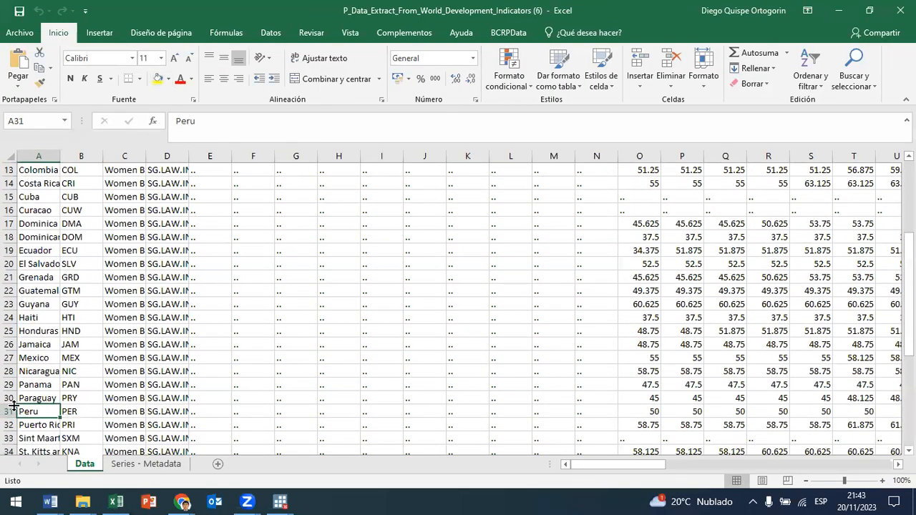
left_click(8, 410)
left_click(158, 78)
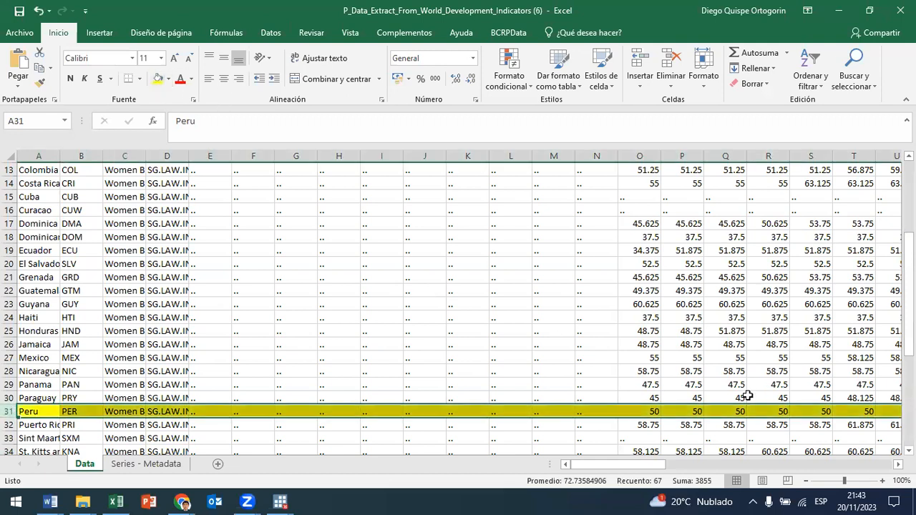
Step: Follow Peru's index scores from 1970 to their first change and check the year header of that column
left_click(653, 410)
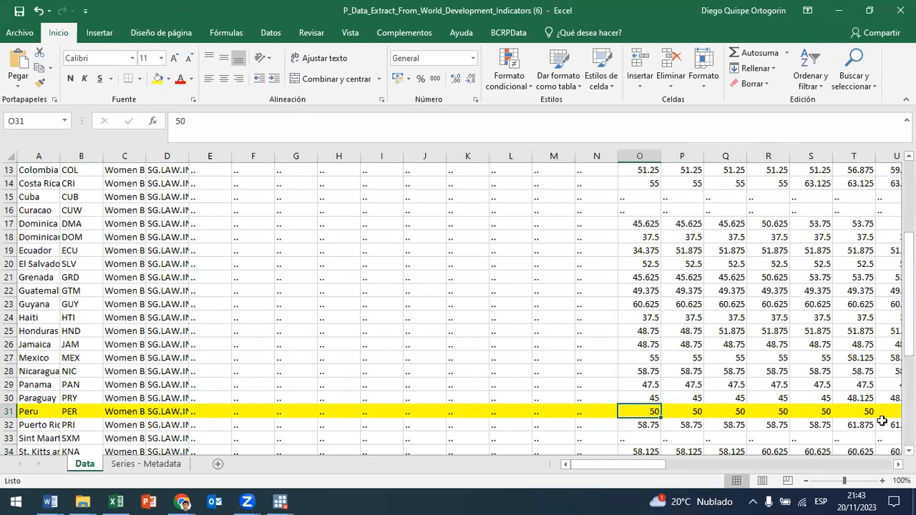
scroll(708, 300, "up", 4)
scroll(662, 188, "down", 5)
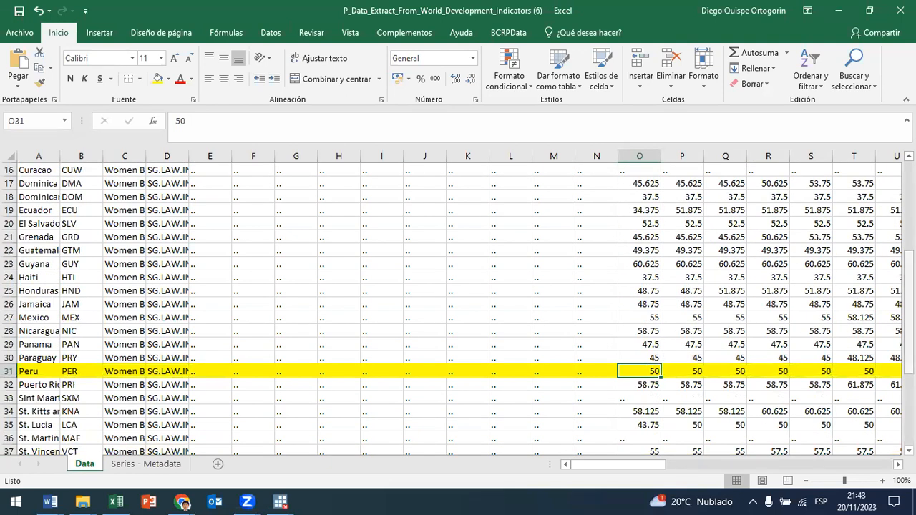
key("Right")
key("Right")
key("Right")
key("Right")
key("Right")
key("Right")
key("Right")
key("Right")
key("Right")
key("Right")
key("Right")
key("Right")
key("Right")
key("Right")
key("Right")
key("Right")
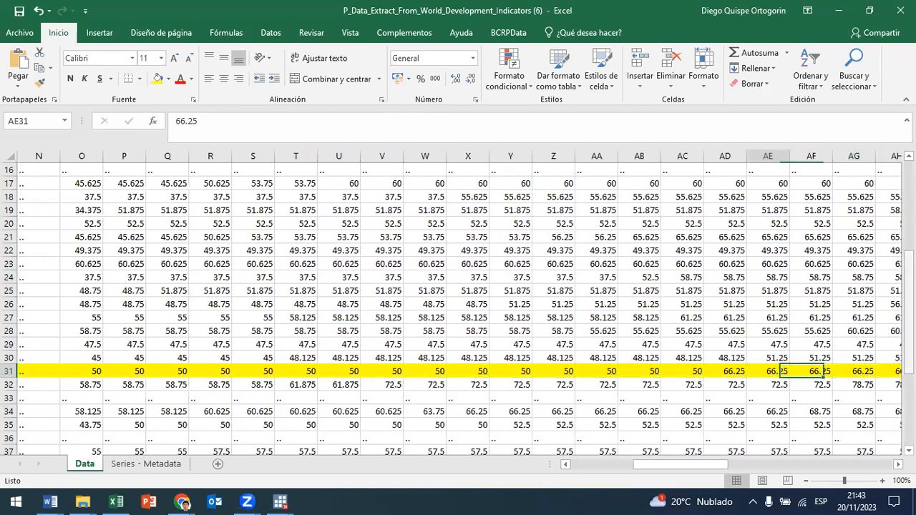
key("Up")
key("Up")
key("Up")
key("Up")
key("Up")
key("Up")
key("Up")
key("Up")
key("Up")
key("Up")
key("Up")
key("Up")
key("Up")
key("Up")
key("Up")
key("Up")
key("Up")
key("Up")
key("Up")
key("Up")
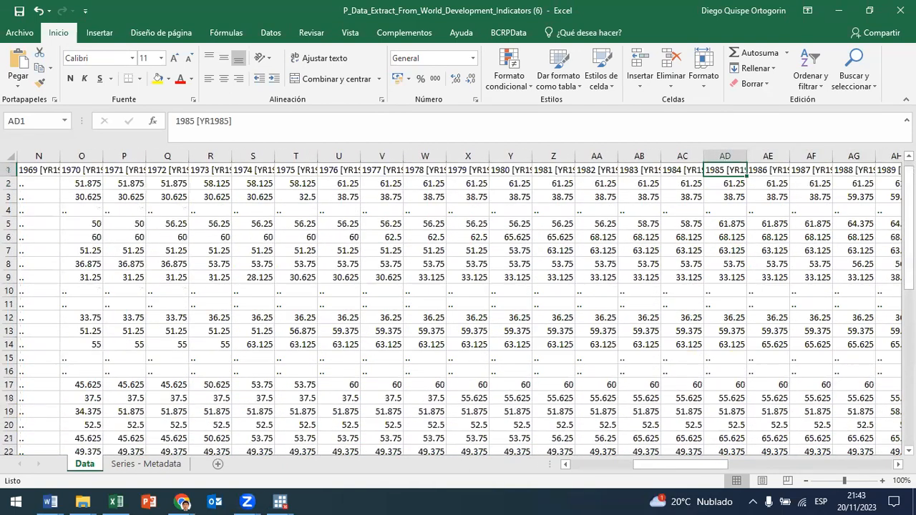
key("Down")
key("Down")
key("Down")
key("Down")
key("Down")
key("Down")
key("Down")
key("Down")
key("Down")
key("Down")
key("Down")
key("Down")
key("Down")
key("Down")
key("Down")
key("Down")
key("Down")
key("Down")
key("Down")
key("Down")
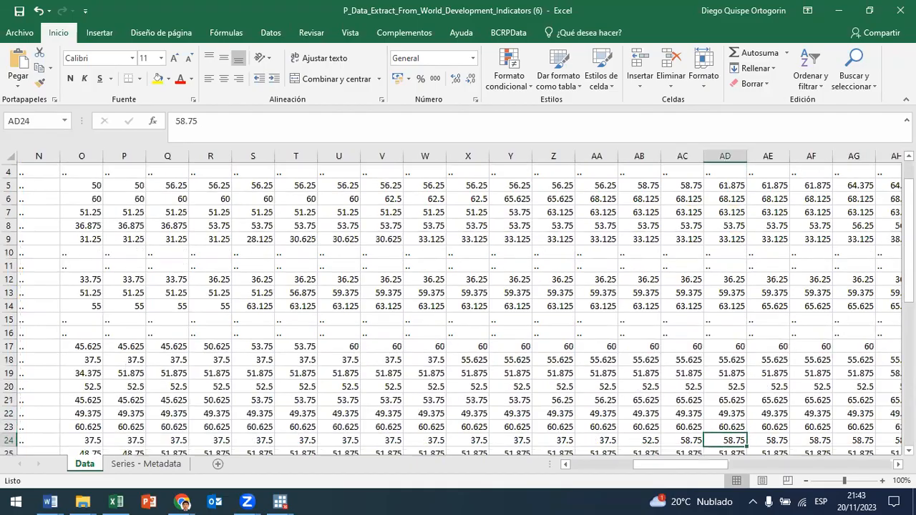
key("Down")
key("Down")
key("Down")
key("Down")
key("Down")
key("Up")
Step: Examine the rest of Peru's index scores year by year through 2022
key("Right")
key("Right")
key("Right")
key("Right")
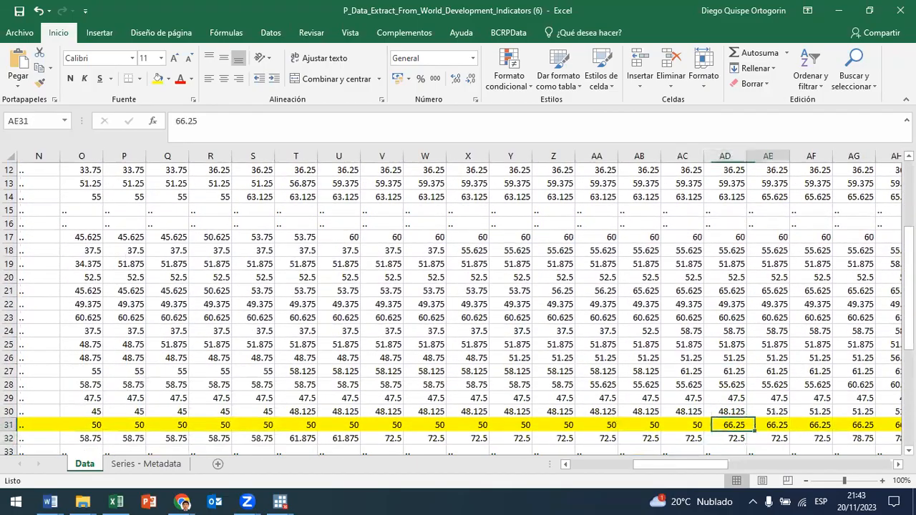
key("Right")
key("Right")
key("Right")
key("Right")
key("Right")
key("Right")
key("Right")
key("Right")
key("Right")
key("Right")
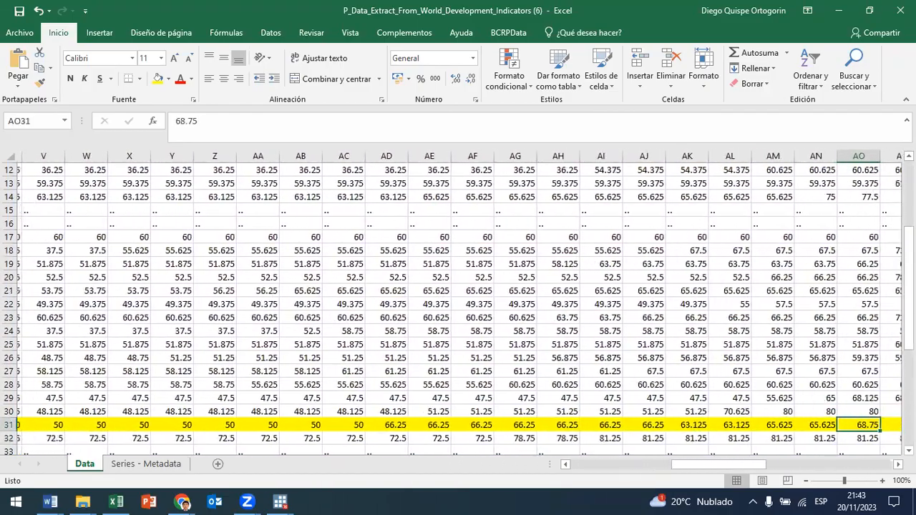
key("Right")
key("Right")
key("Right")
key("Right")
key("Right")
key("Right")
key("Right")
key("Right")
key("Right")
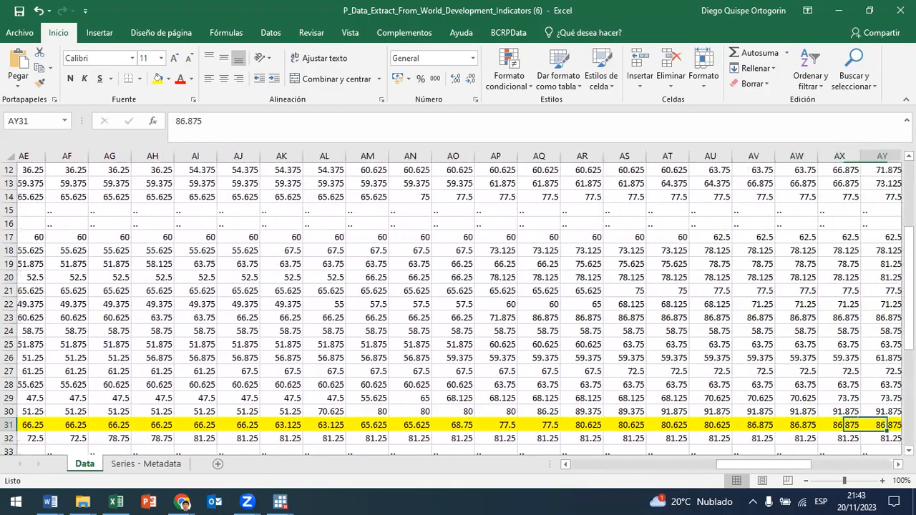
key("Right")
key("Right")
key("Right")
key("Right")
key("Right")
key("Right")
key("Right")
key("Right")
key("Right")
key("Right")
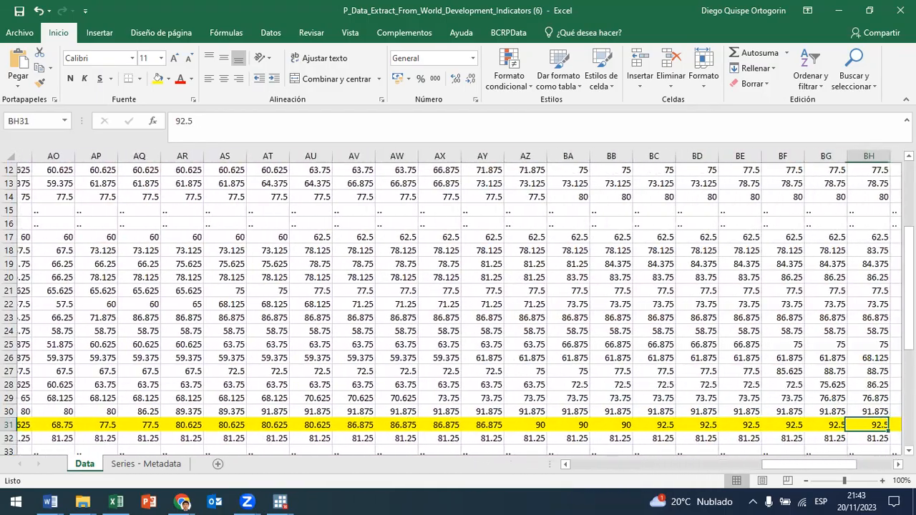
key("Right")
key("Right")
key("Right")
key("Right")
key("Right")
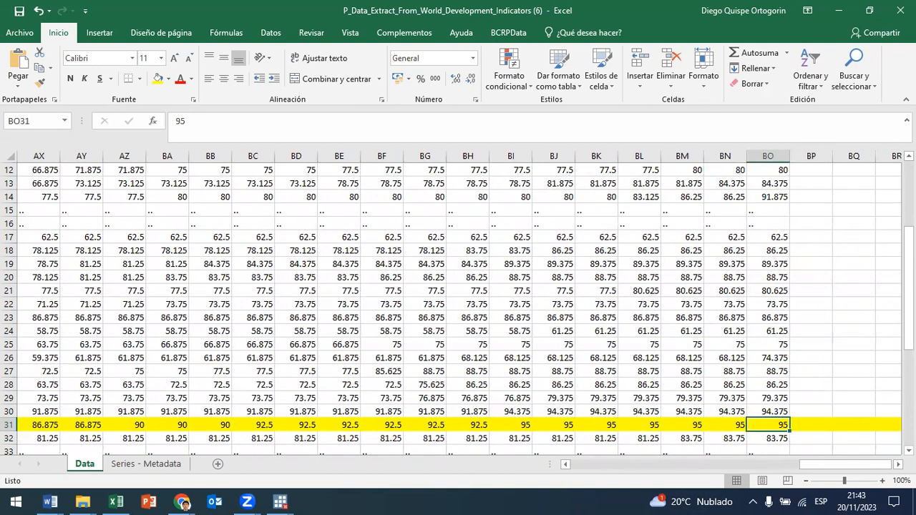
scroll(870, 326, "up", 4)
scroll(766, 208, "down", 5)
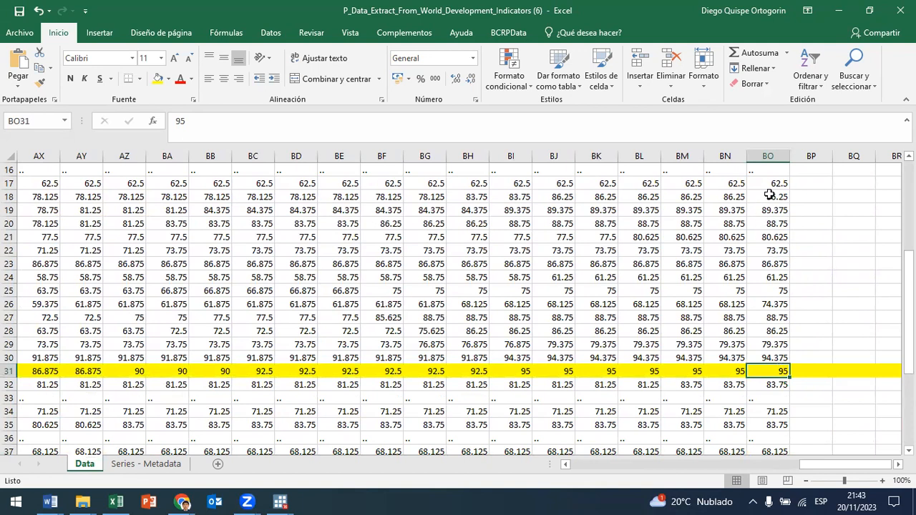
Step: Fill the St. Vincent and the Grenadines data, from the country name to its 2022 score, with yellow
scroll(778, 358, "down", 3)
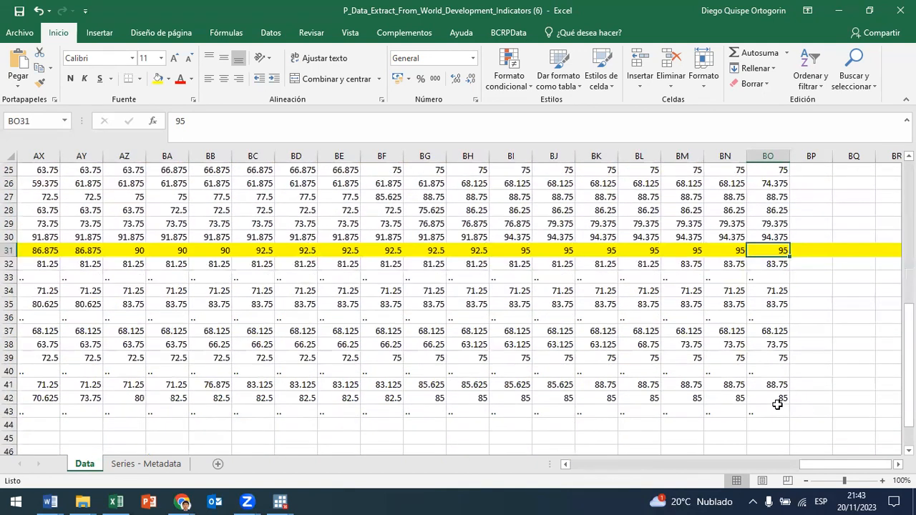
left_click(780, 330)
left_click_drag(779, 331, 4, 334)
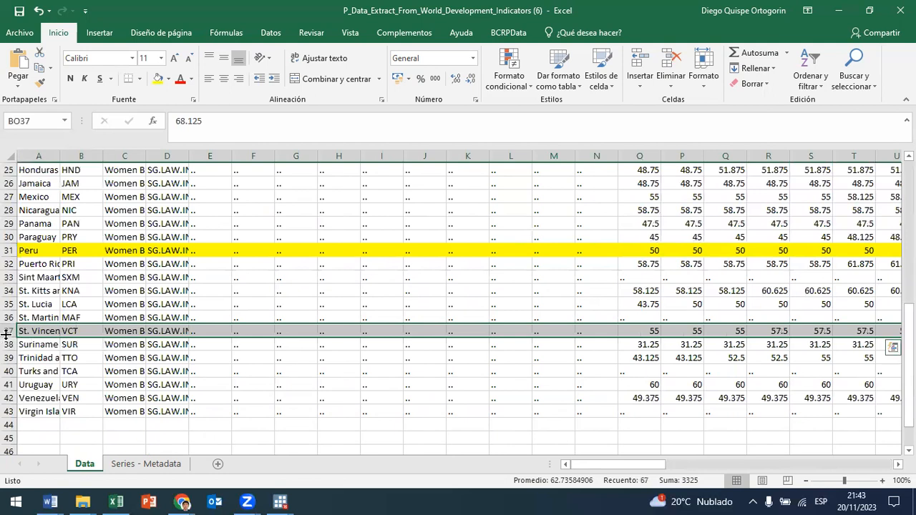
left_click(158, 78)
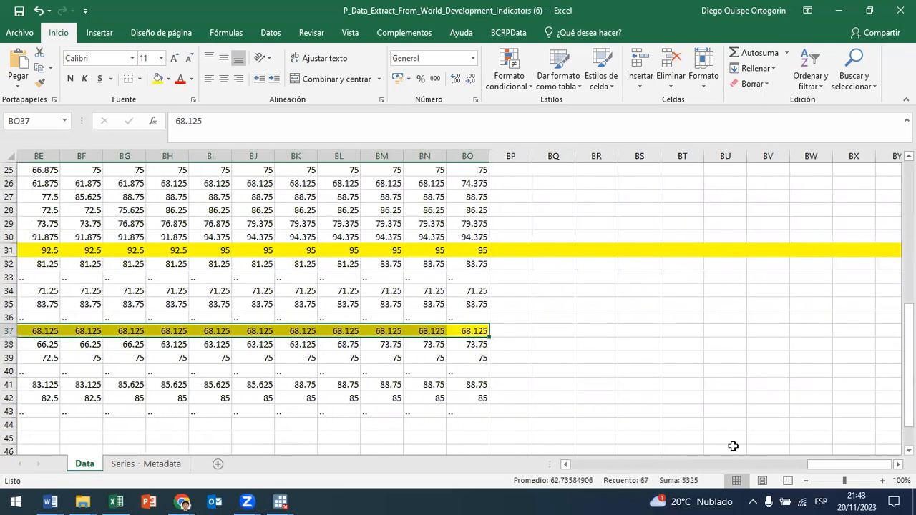
Step: Check the full country name in A37 and its 2022 index score
left_click_drag(859, 464, 520, 468)
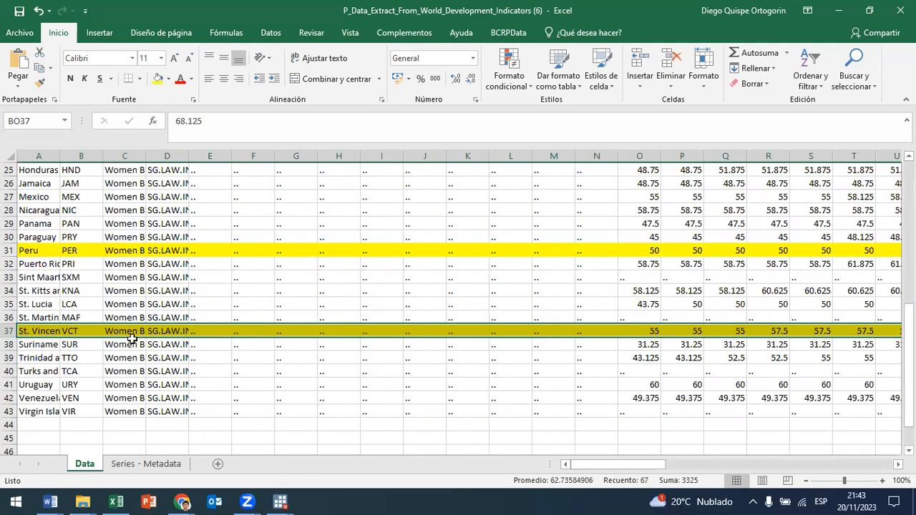
left_click(59, 333)
left_click(344, 131)
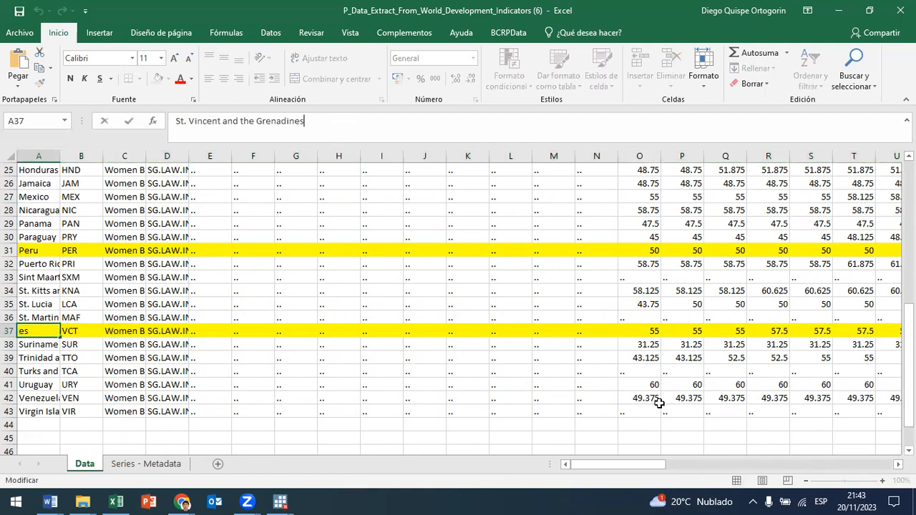
left_click_drag(646, 464, 875, 464)
left_click(873, 329)
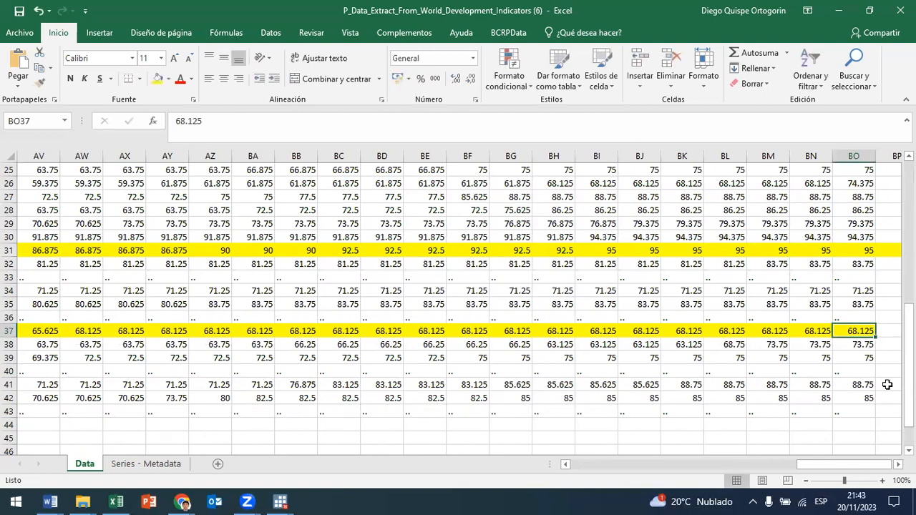
Step: Fill Haiti's data, from the country name to its 2022 score, with yellow
scroll(865, 350, "up", 1)
scroll(870, 250, "up", 2)
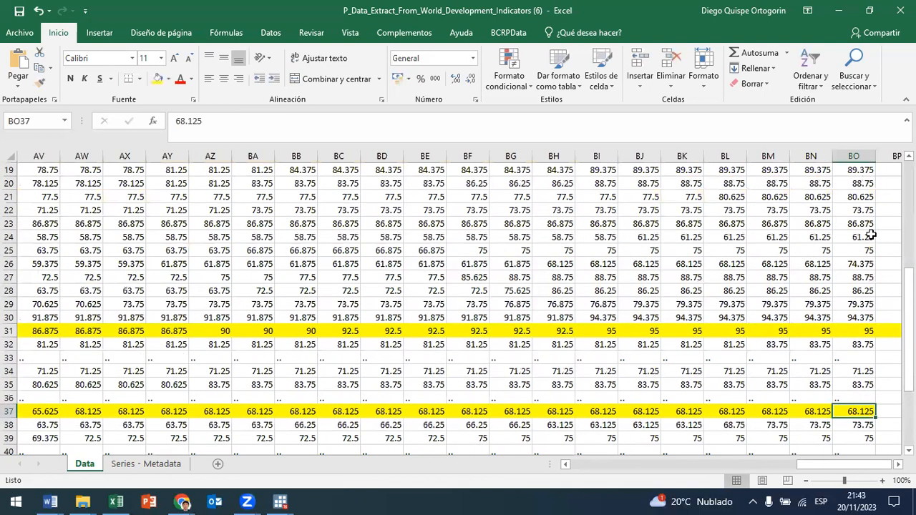
left_click_drag(869, 279, 6, 274)
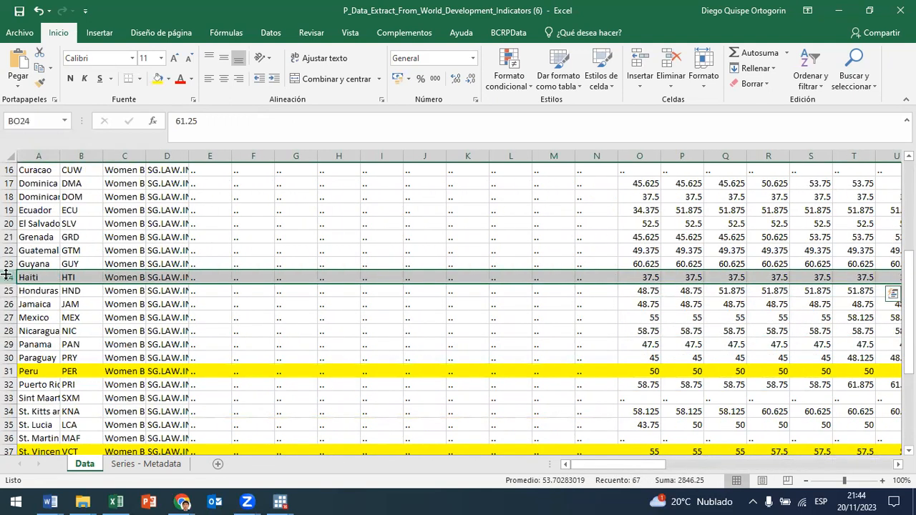
left_click(165, 82)
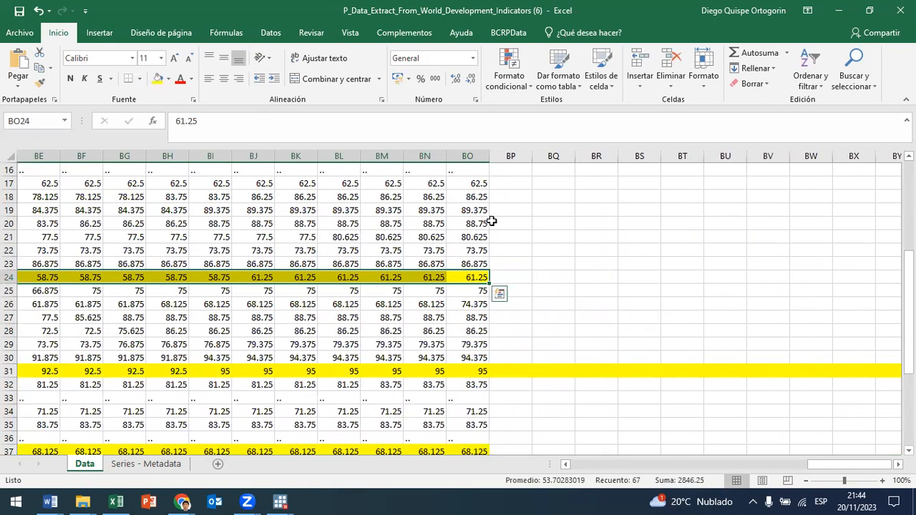
Step: Fill Dominica's data, from the country name to its 2022 score, with yellow and look over the highlighted rows
left_click_drag(481, 182, 7, 382)
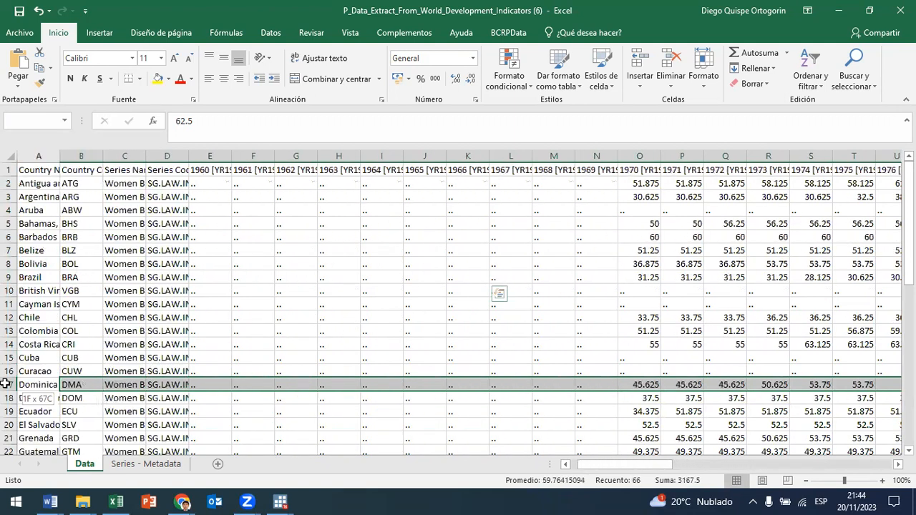
left_click(157, 78)
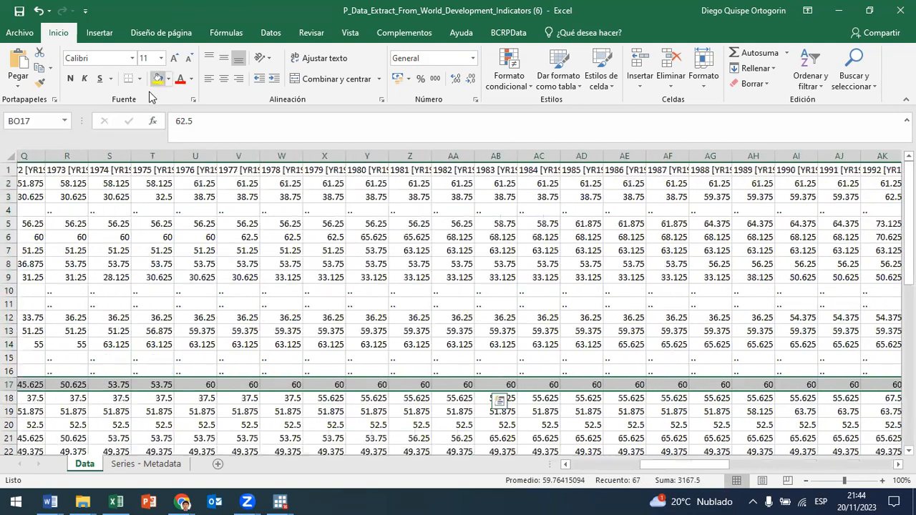
left_click_drag(859, 470, 585, 478)
scroll(710, 363, "down", 6)
scroll(710, 363, "up", 1)
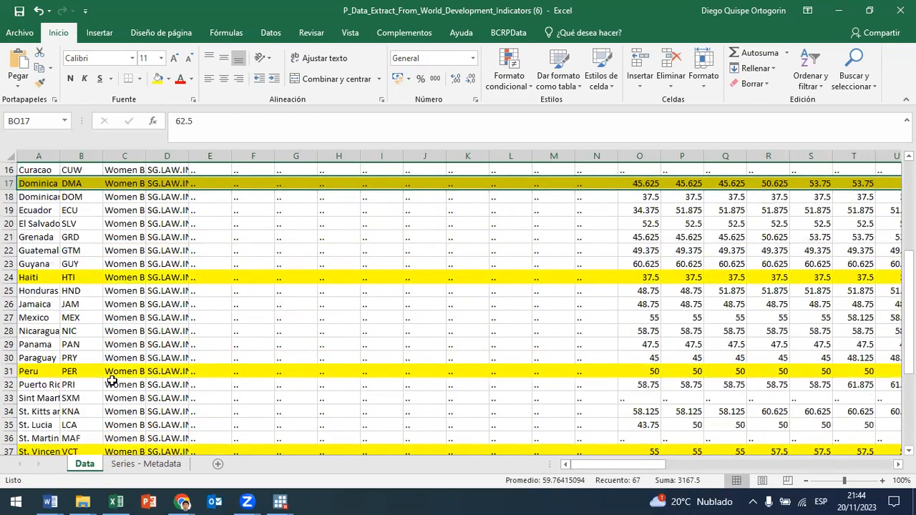
Step: Compare Peru's 2022 index score with those of the other highlighted countries, including St. Vincent and the Grenadines
left_click(38, 371)
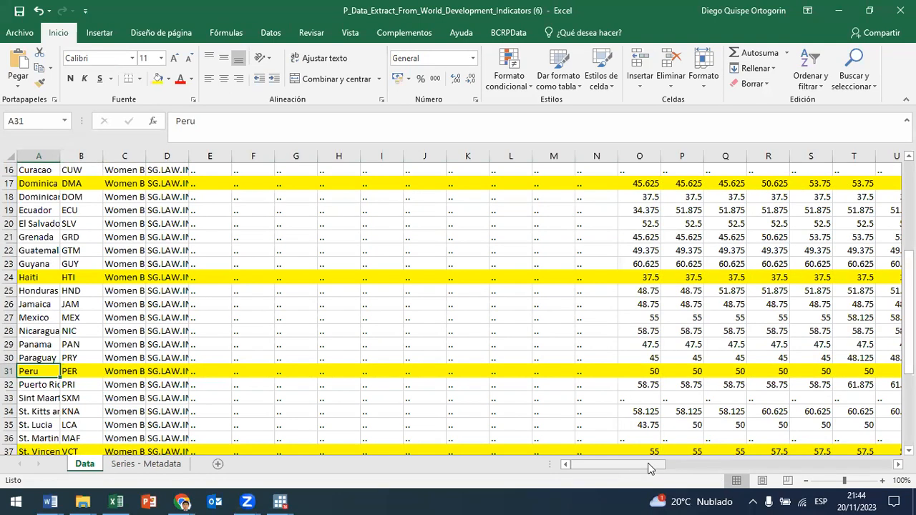
left_click_drag(644, 464, 862, 470)
key("ctrl+Right")
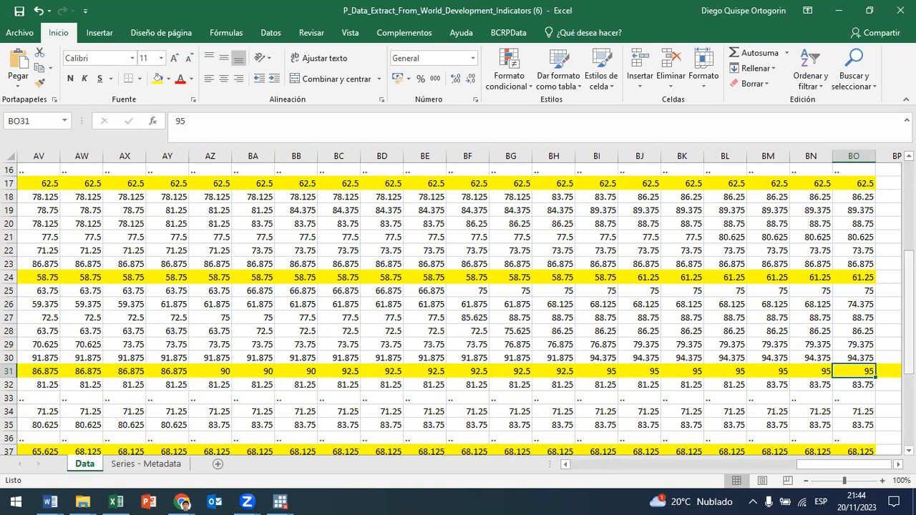
scroll(852, 358, "down", 1)
scroll(852, 358, "up", 1)
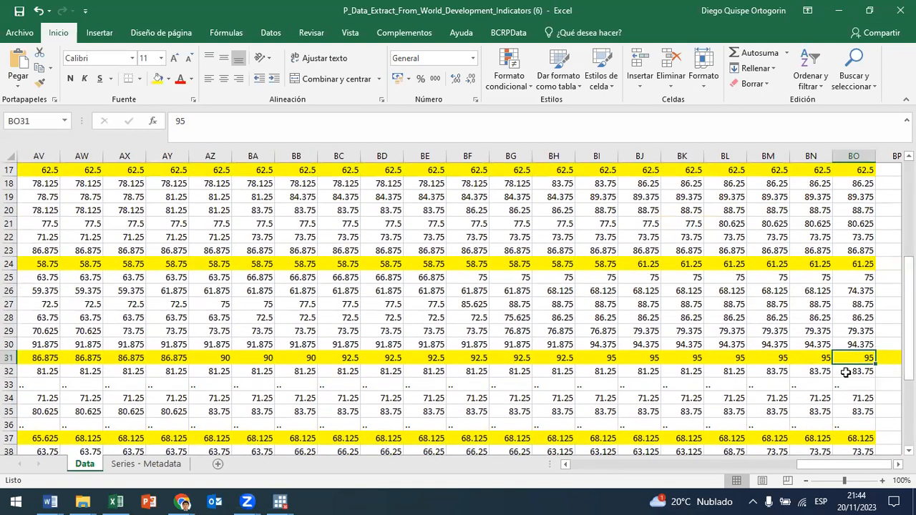
left_click(858, 436)
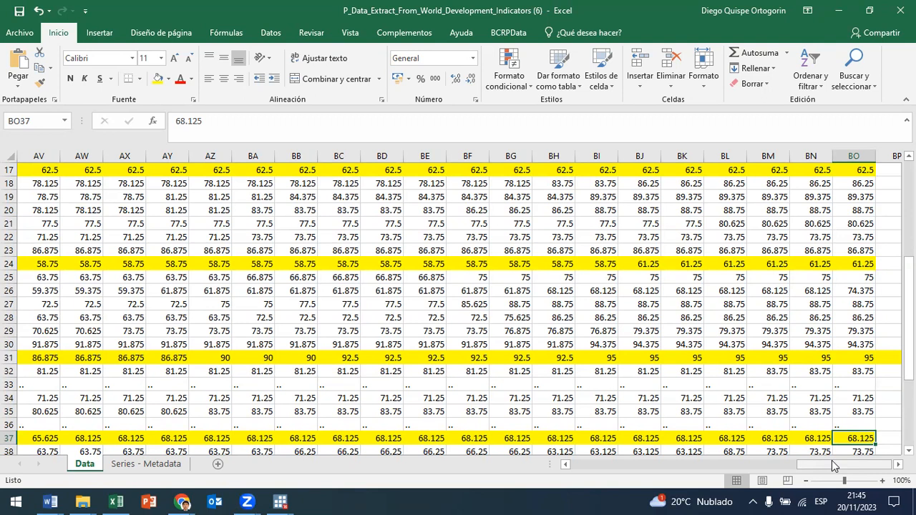
Step: Select Peru's data from its 2022 score back to the country name and review it alongside the other countries
scroll(857, 296, "down", 4)
scroll(870, 301, "up", 2)
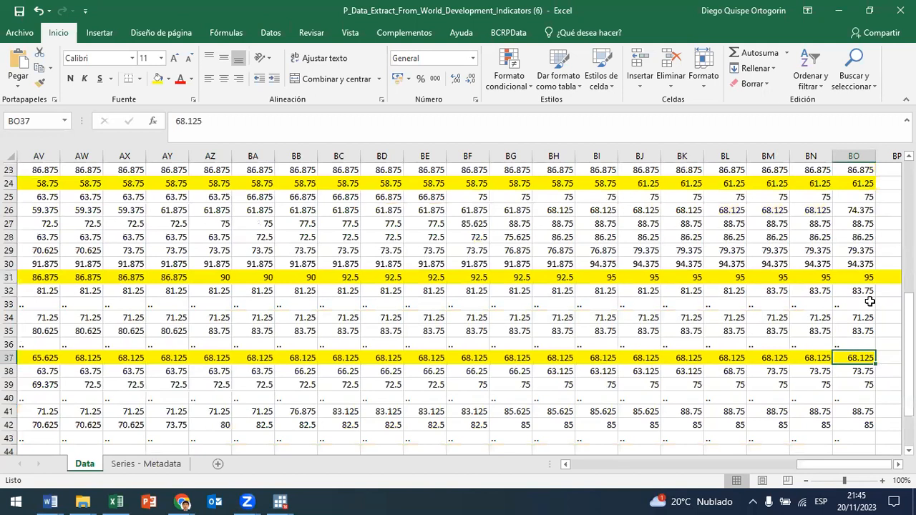
left_click(871, 277)
left_click_drag(864, 276, 5, 283)
scroll(154, 222, "up", 2)
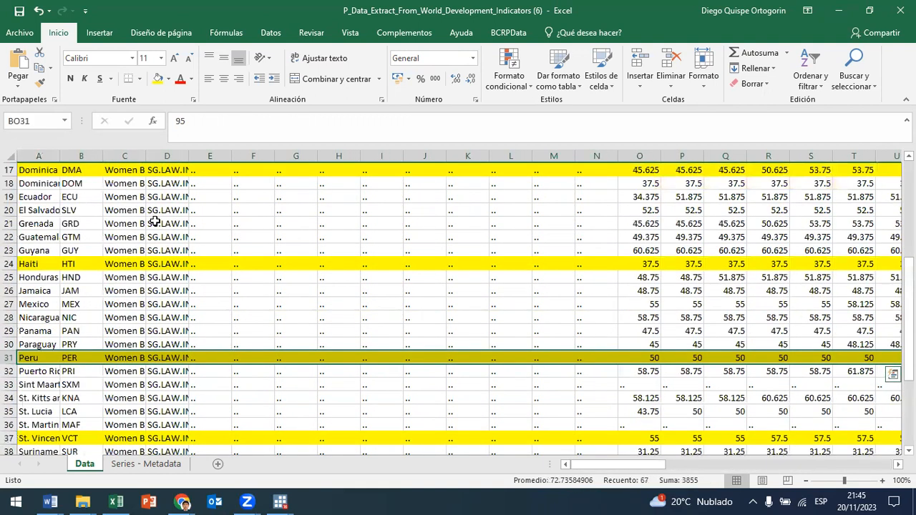
scroll(155, 222, "up", 5)
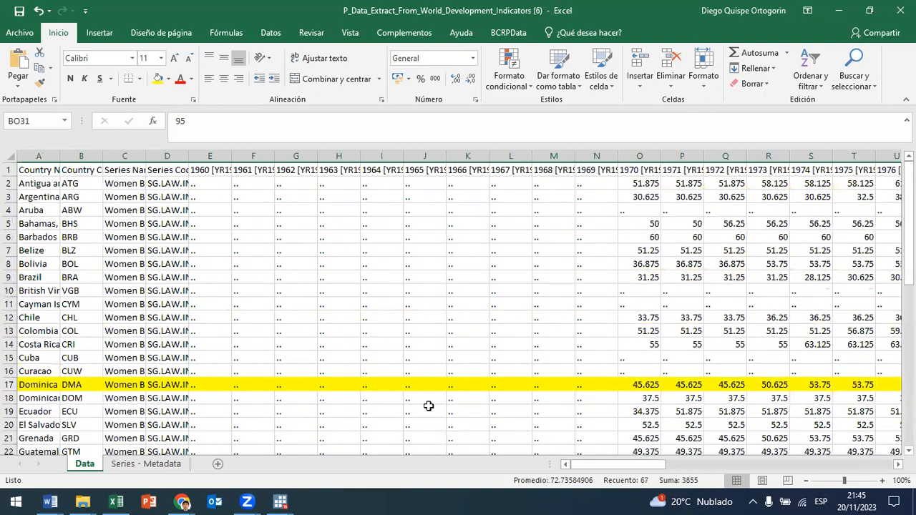
Step: Check the licence type and indicator details on the Series - Metadata sheet, and close the workbook without saving the changes
left_click(157, 464)
left_click_drag(165, 184, 127, 184)
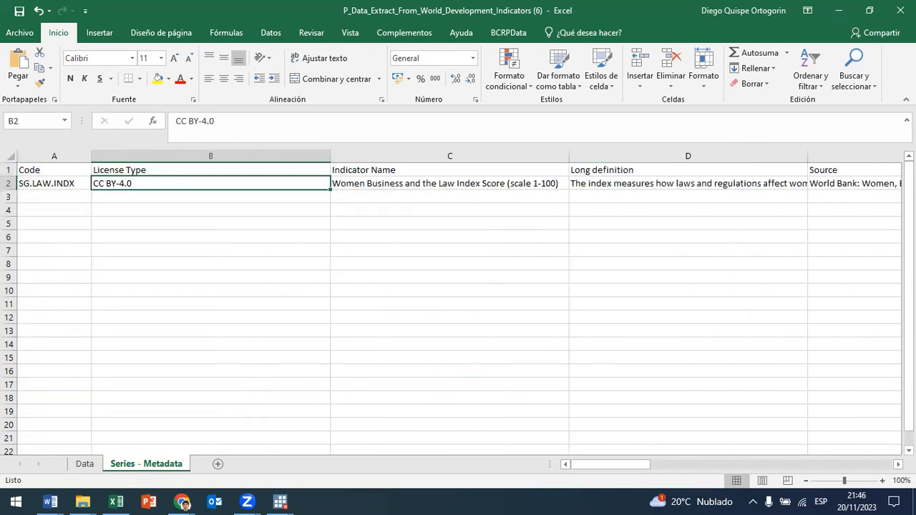
left_click(466, 276)
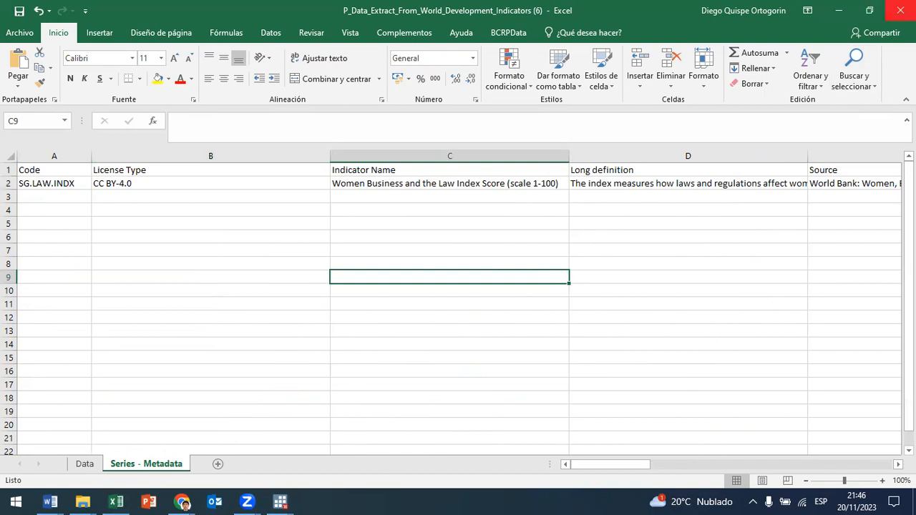
left_click(900, 10)
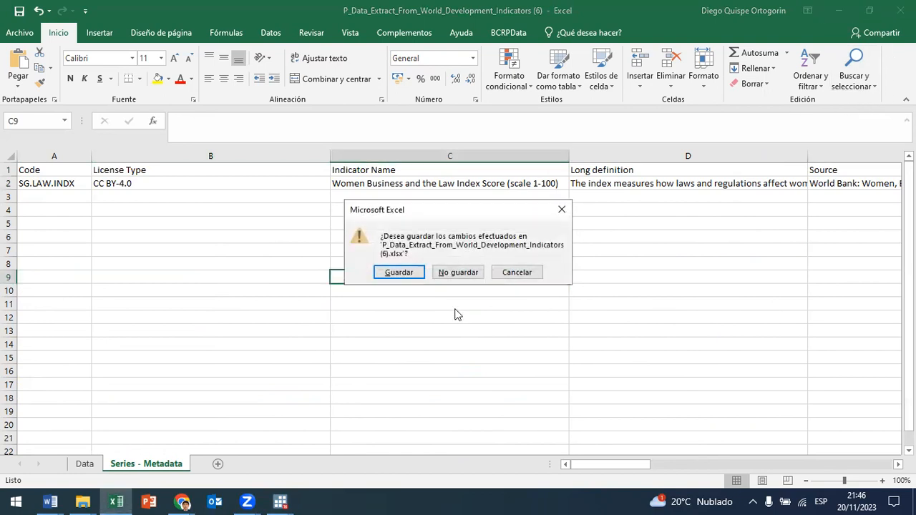
left_click(475, 277)
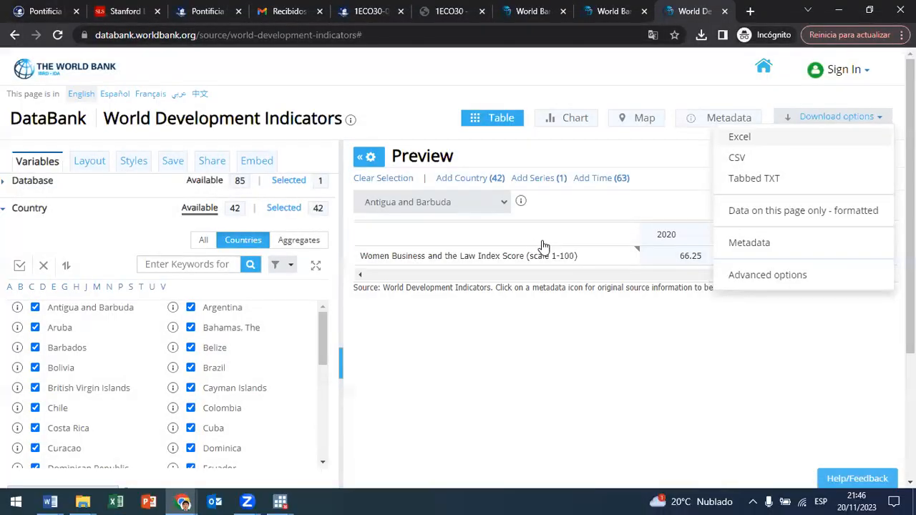